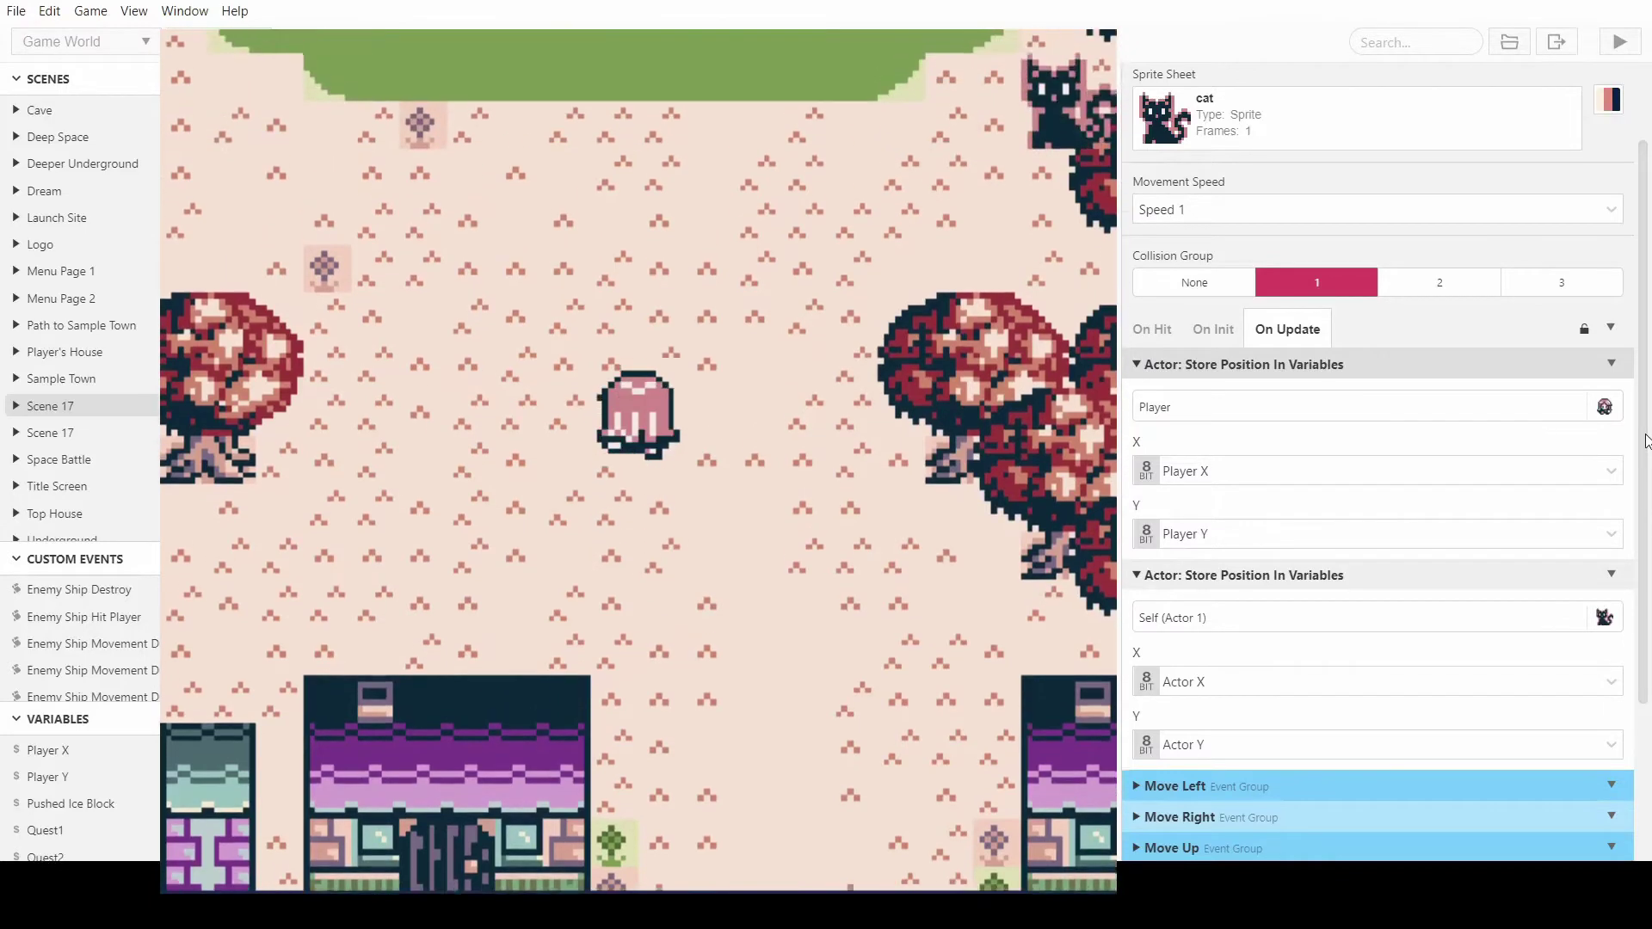
# - Walk the player left and down past the trees toward the chasing cats
pyautogui.press('Left')
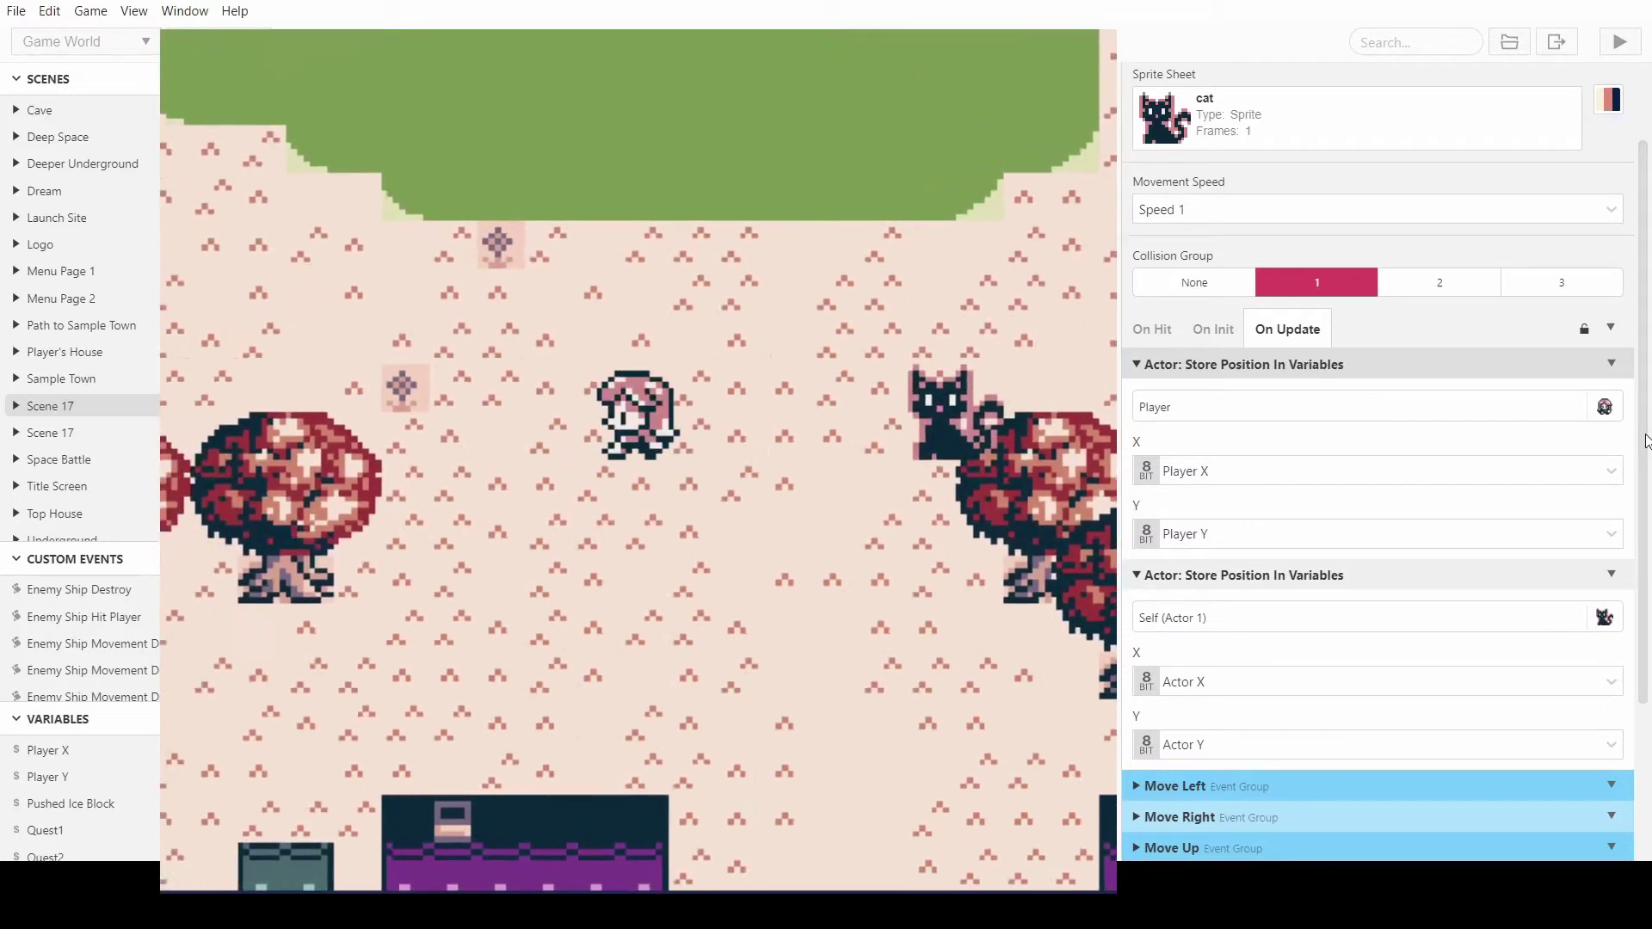
pyautogui.press('Down')
pyautogui.press('Up')
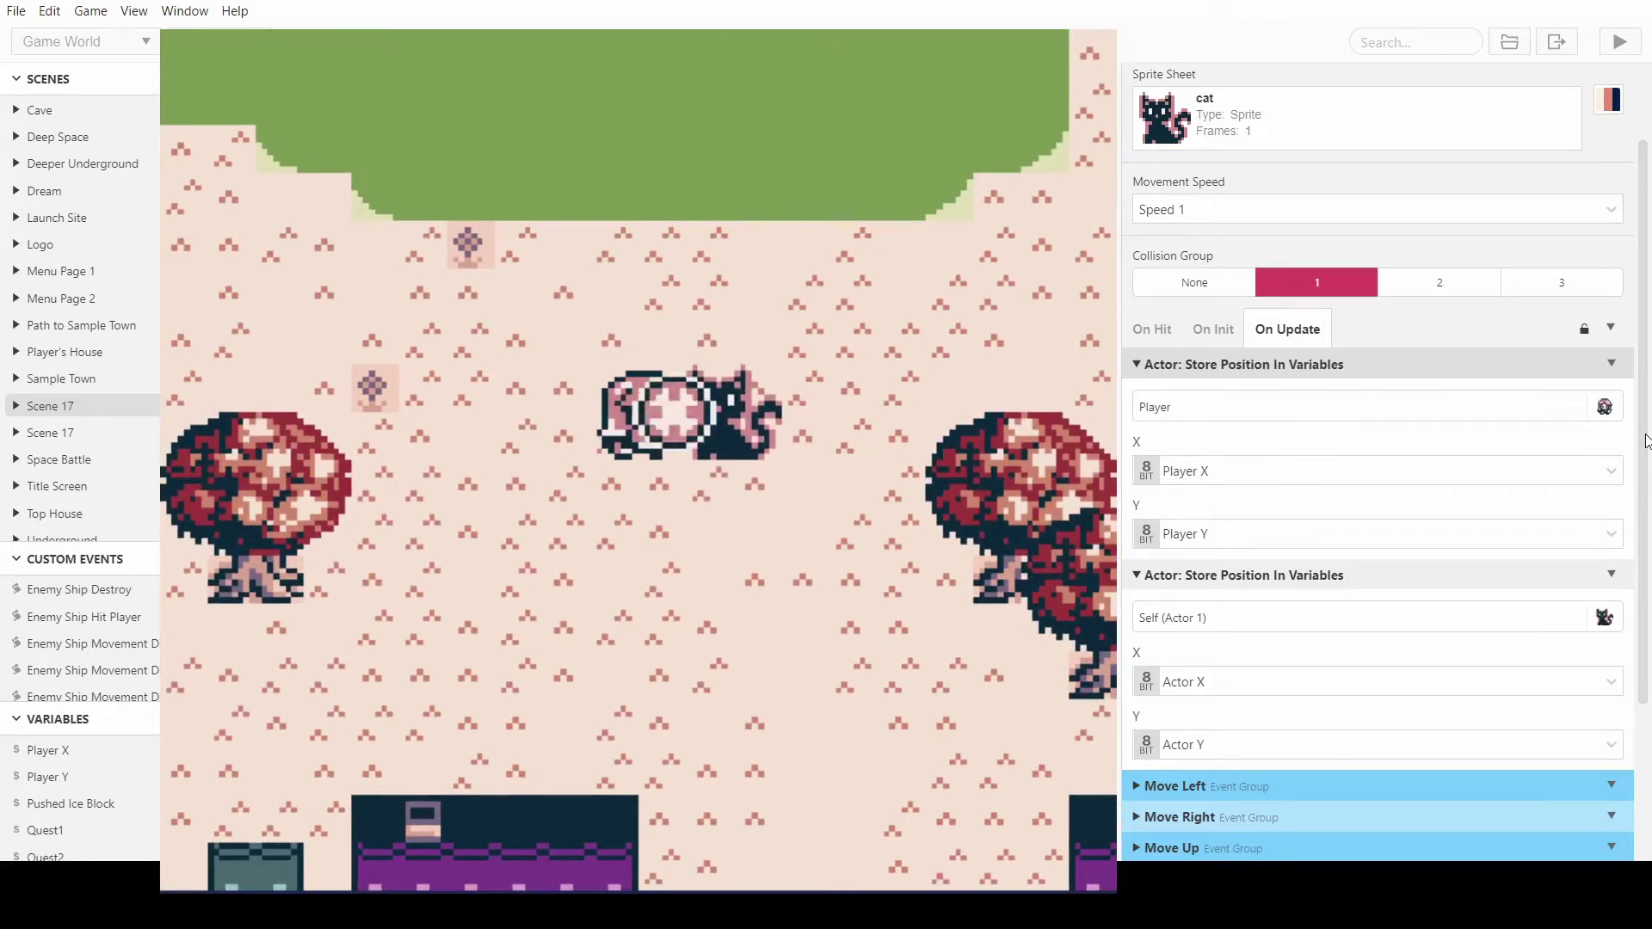
pyautogui.press('Left')
pyautogui.press('Down')
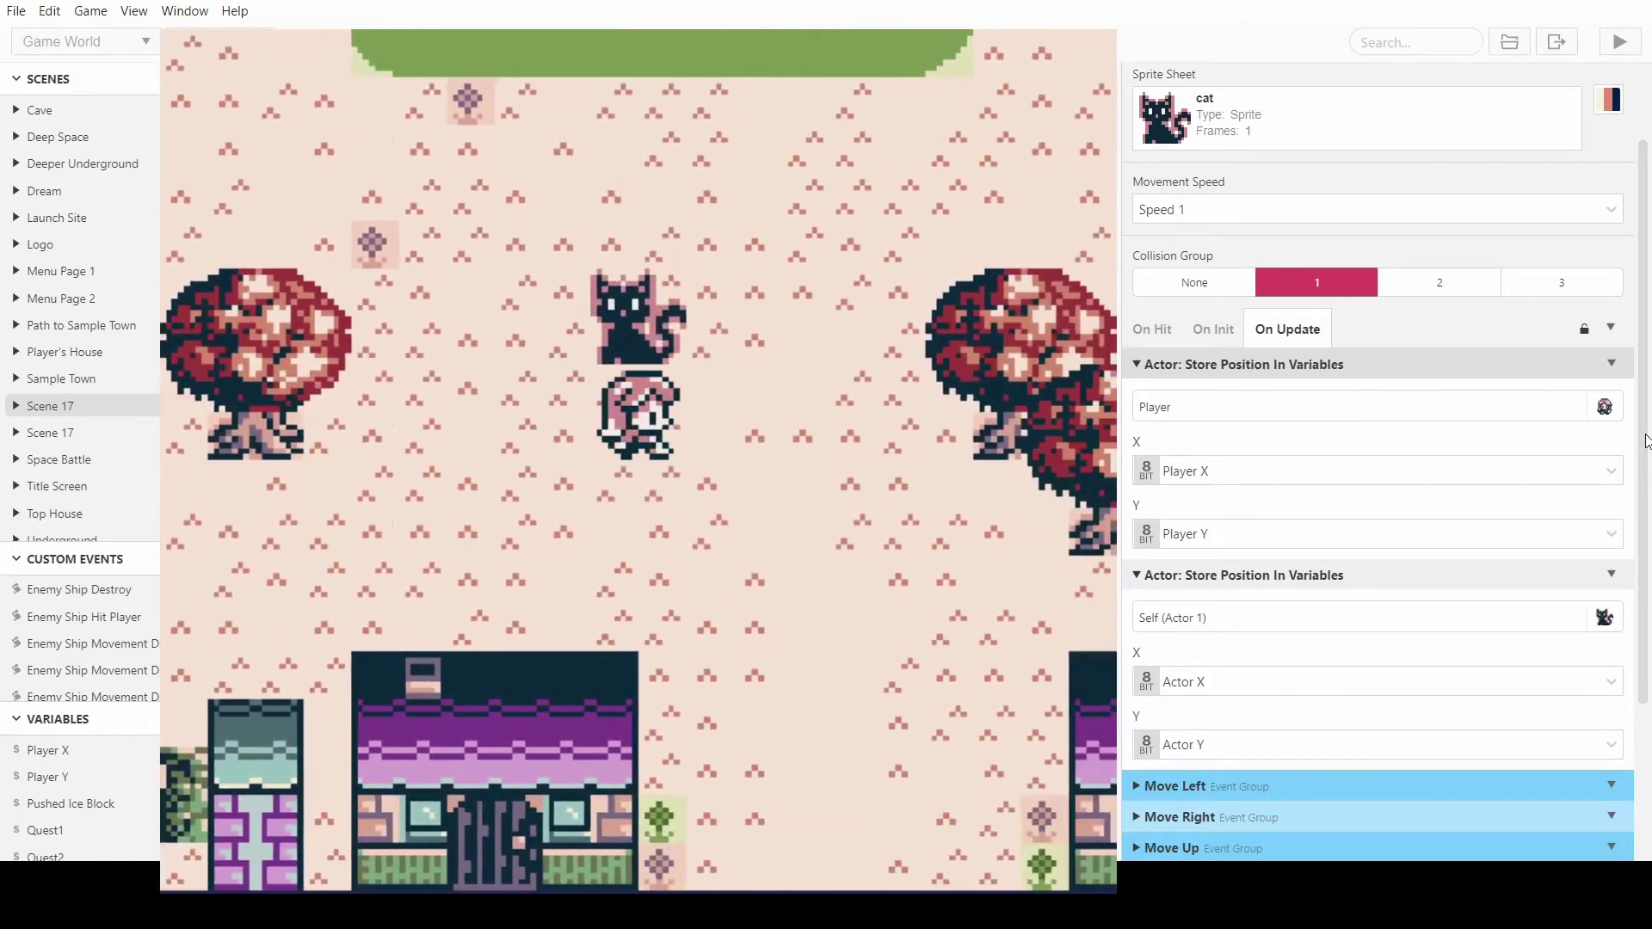
pyautogui.press('Left')
pyautogui.press('Down')
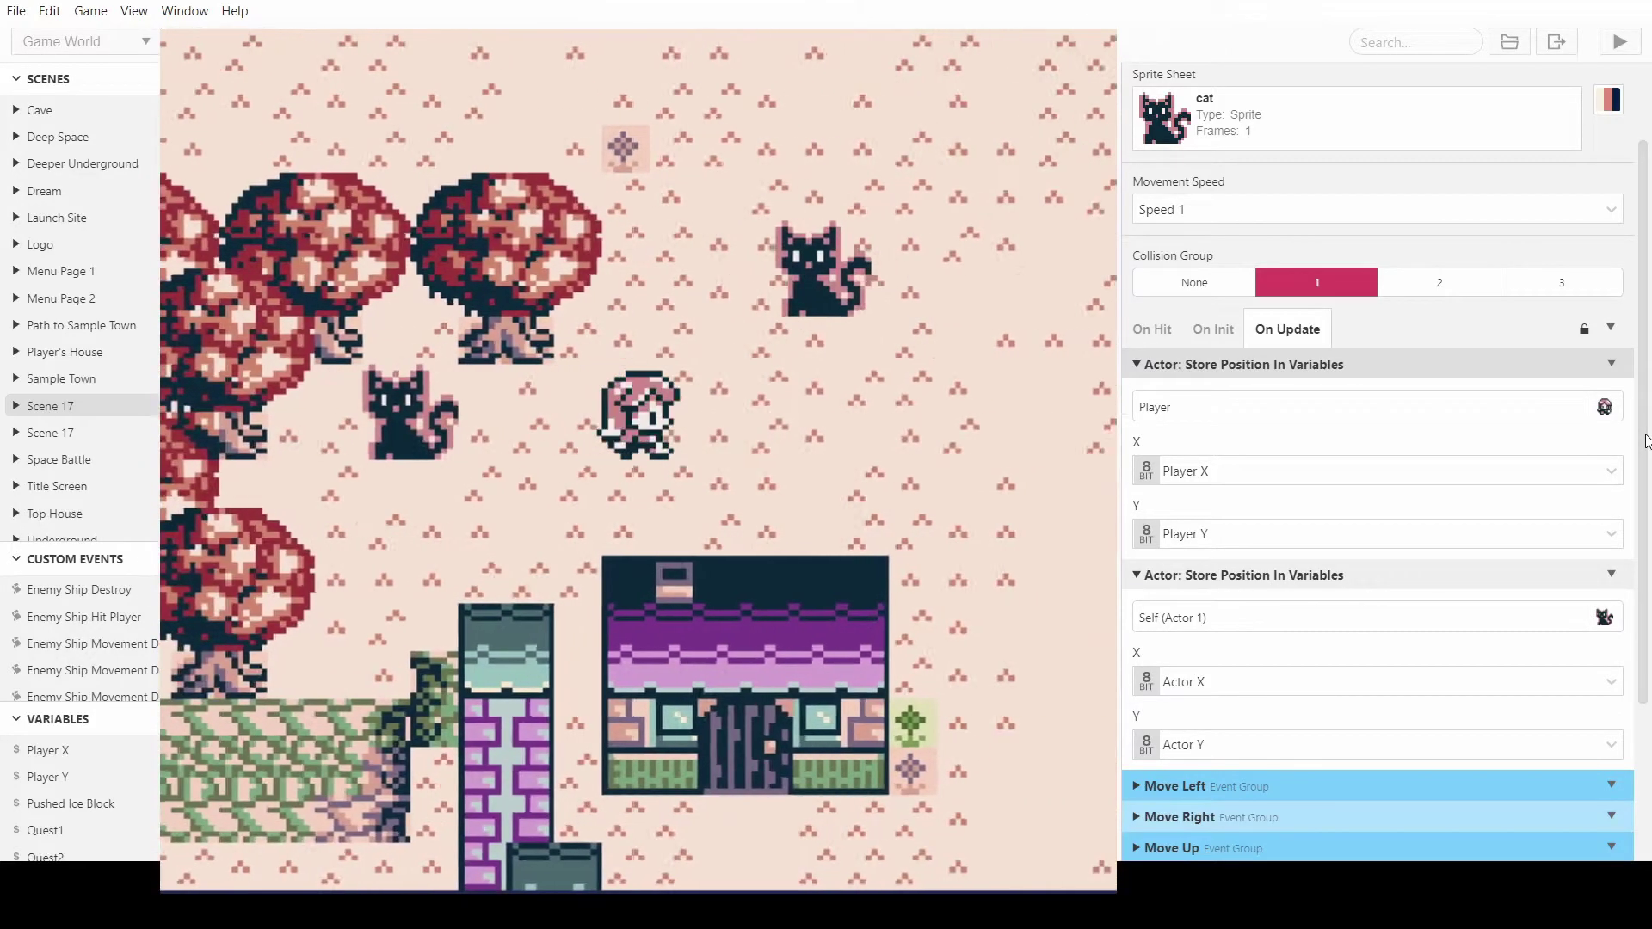
# - Walk the player right, up and down until a cat attacks, then close the game preview
pyautogui.press('Right')
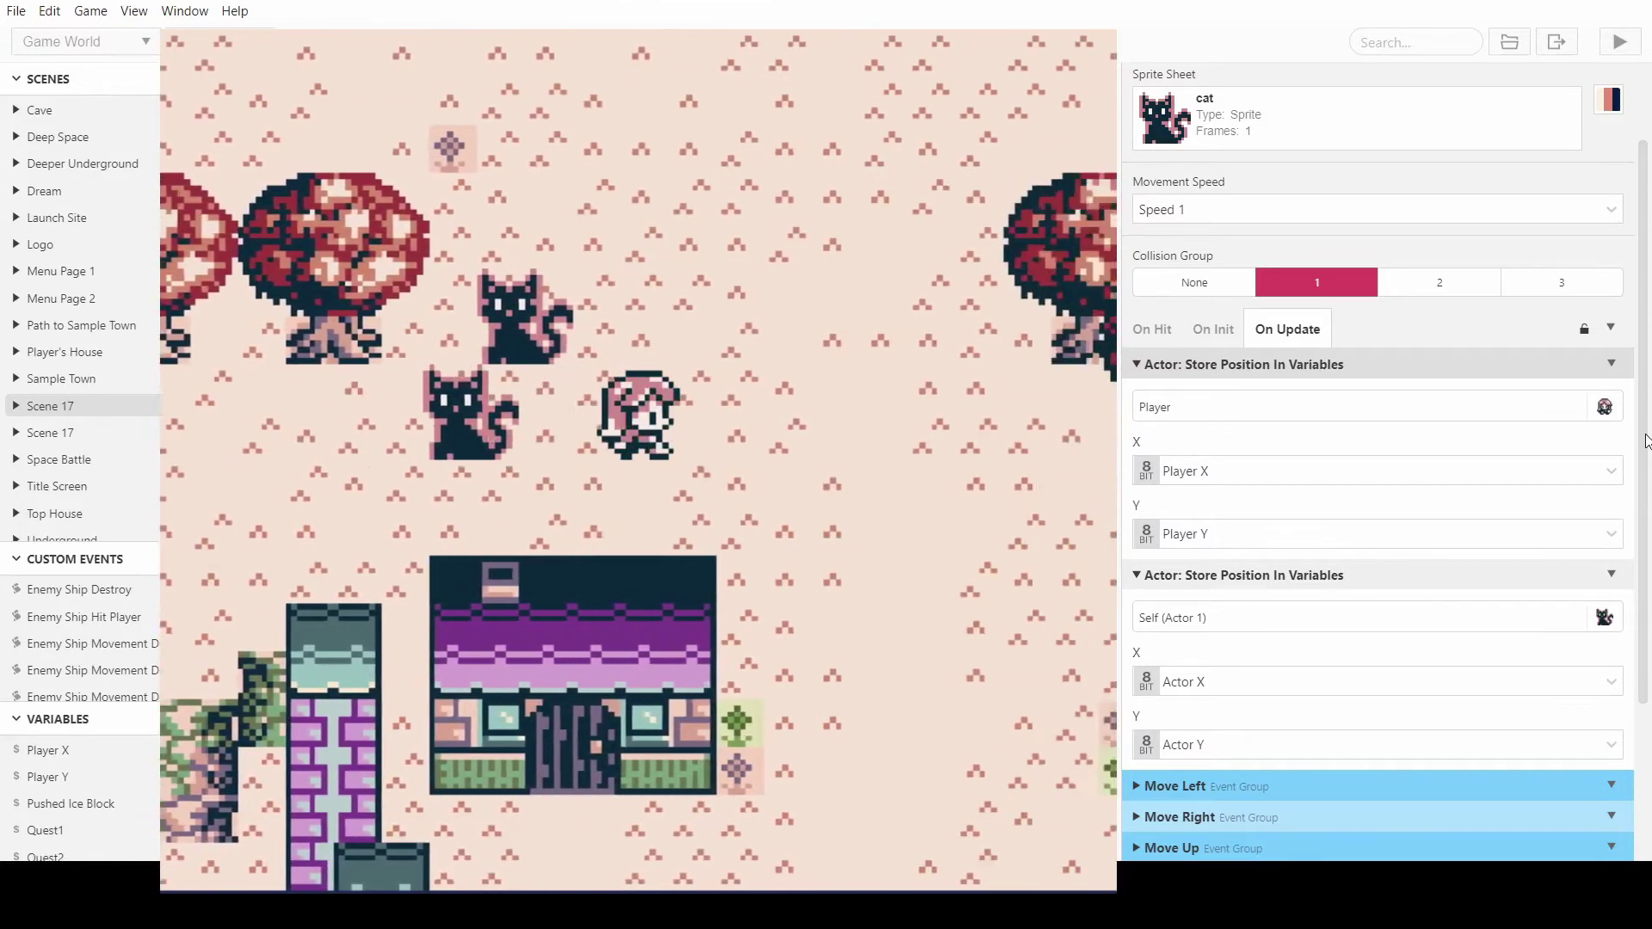
pyautogui.press('Right')
pyautogui.press('Left')
pyautogui.press('Right')
pyautogui.press('Up')
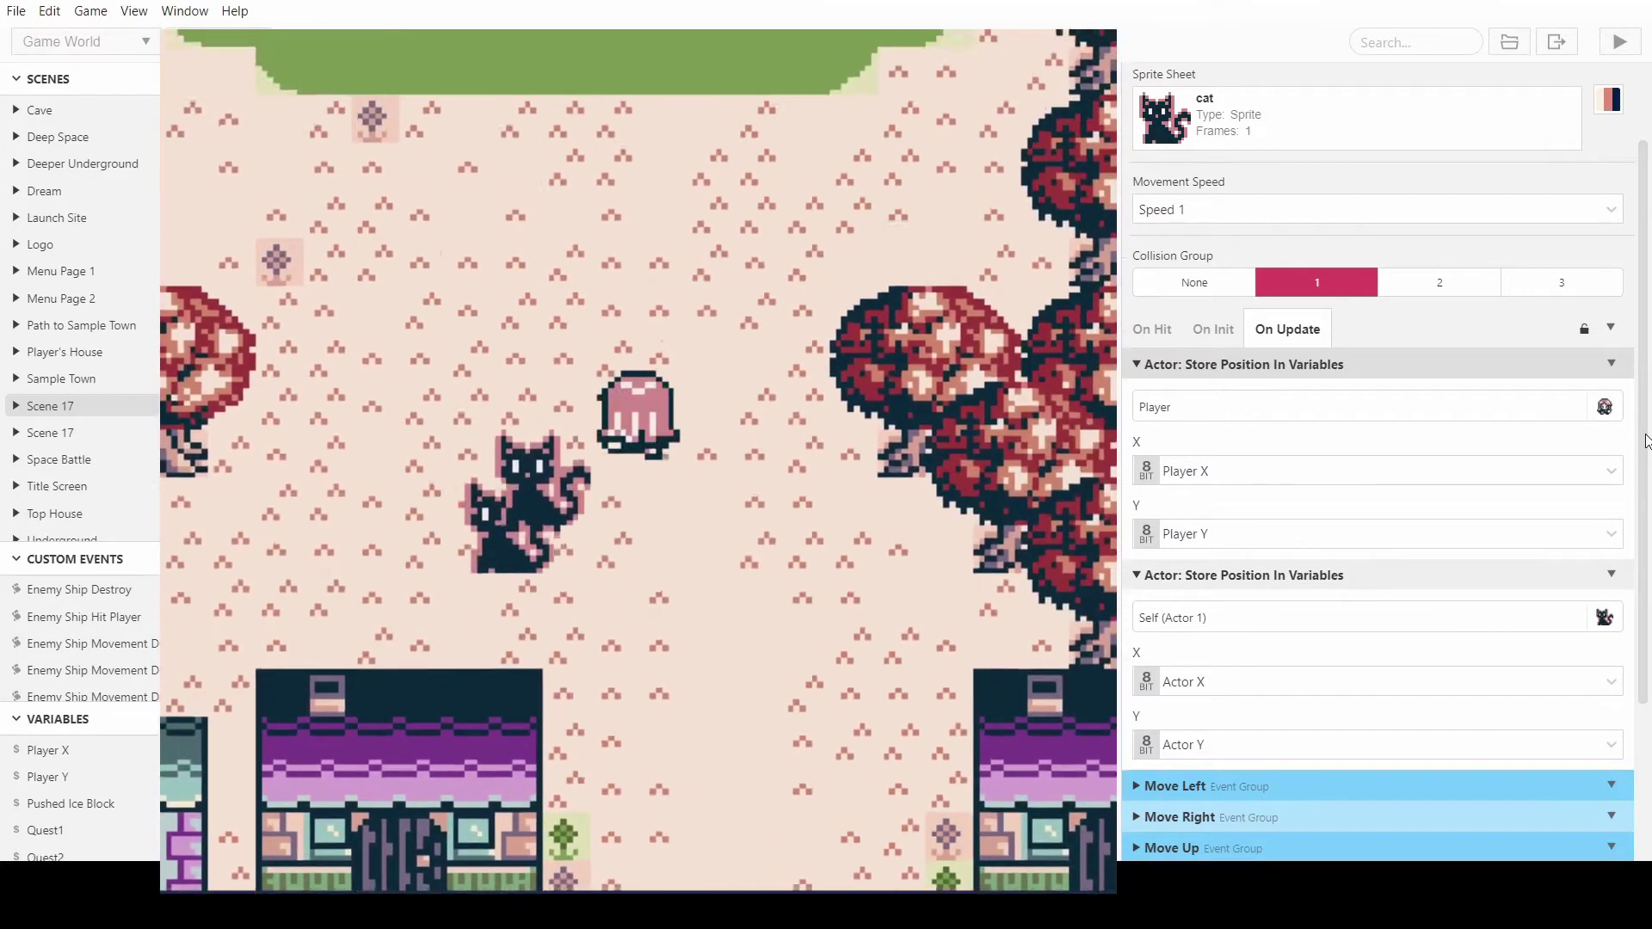
pyautogui.press('Left')
pyautogui.press('Left')
pyautogui.press('Down')
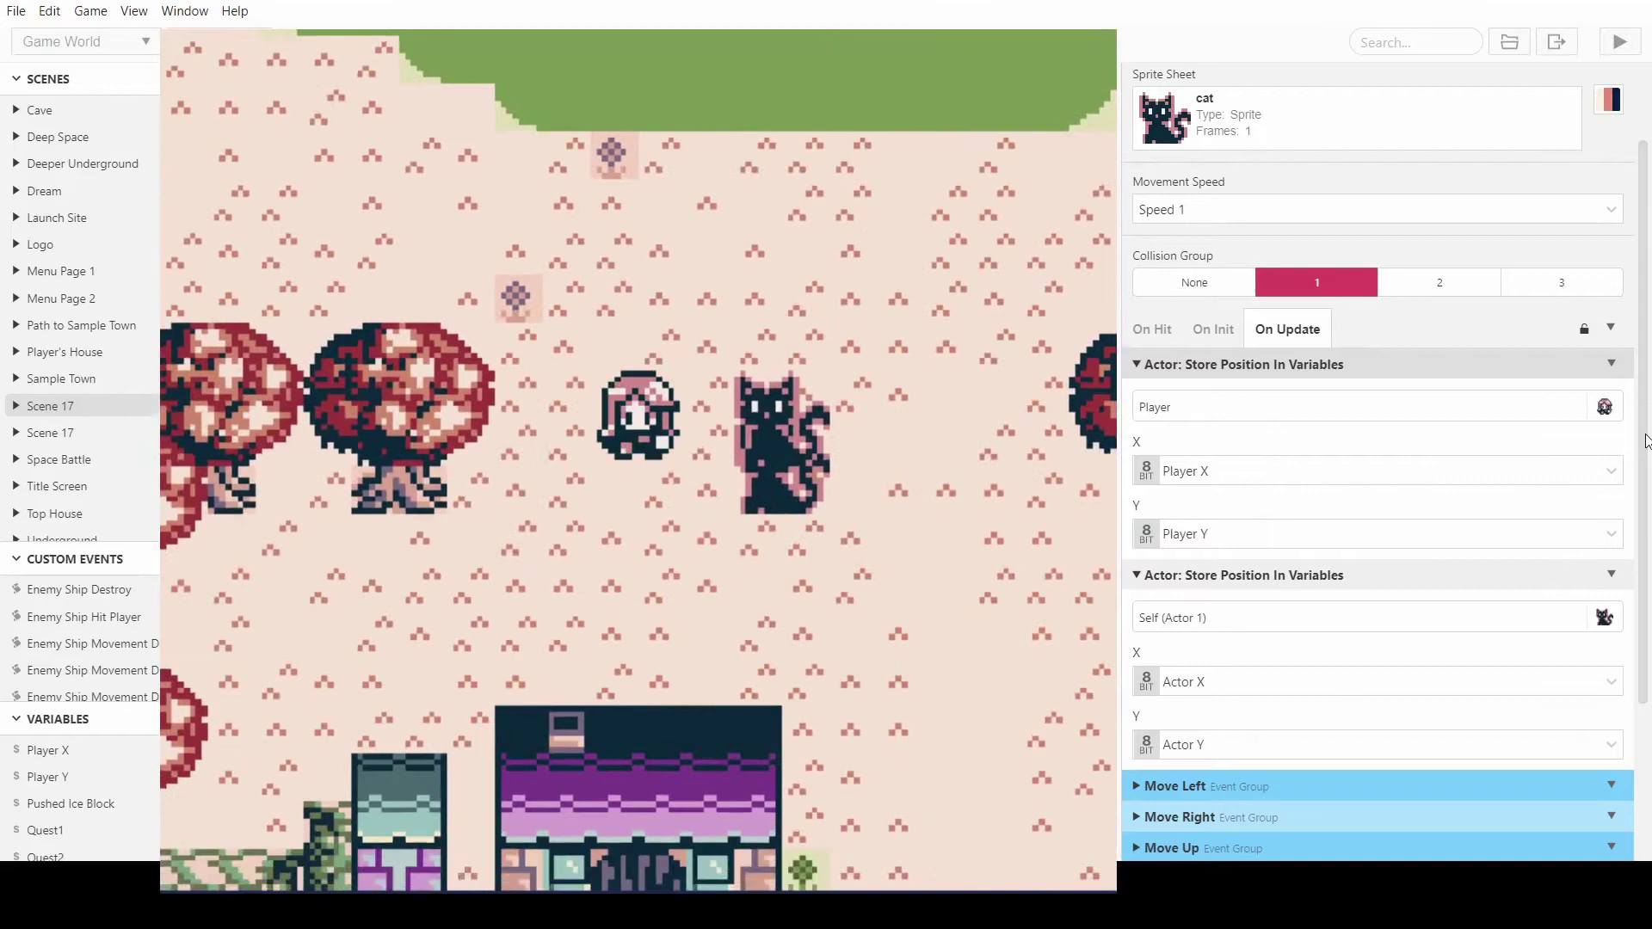
pyautogui.press('Down')
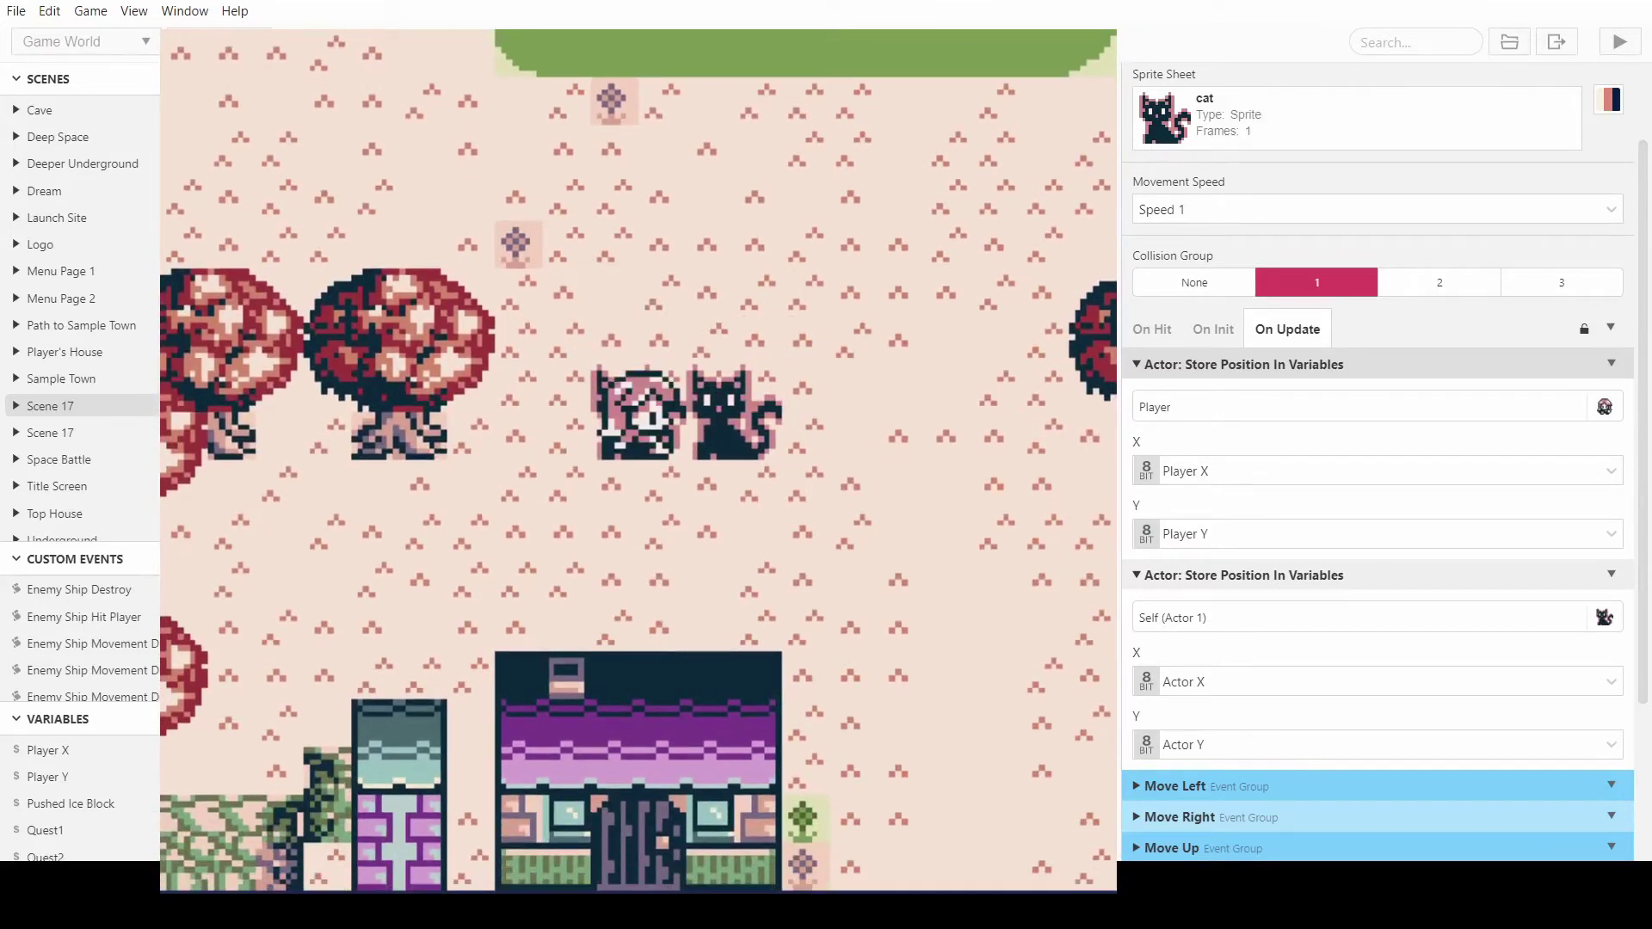
pyautogui.hotkey('alt', 'F4')
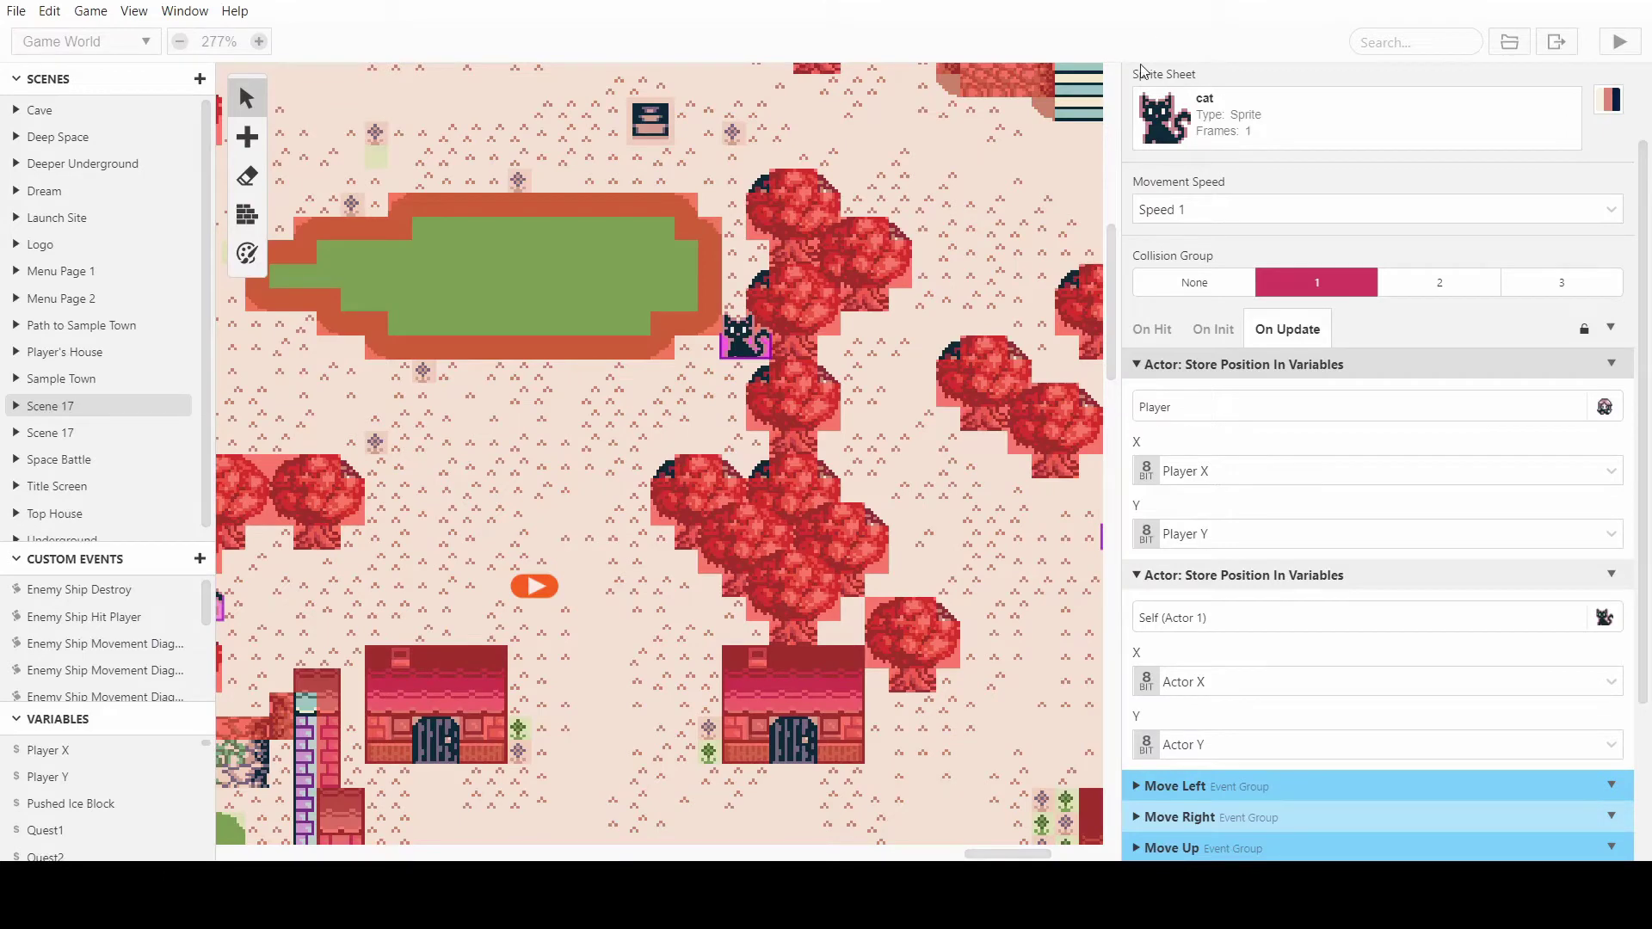
# - Scroll to Scene 17, select the second cat actor and show its On Update event groups
pyautogui.scroll(-6, 806, 302)
pyautogui.scroll(-5, 806, 303)
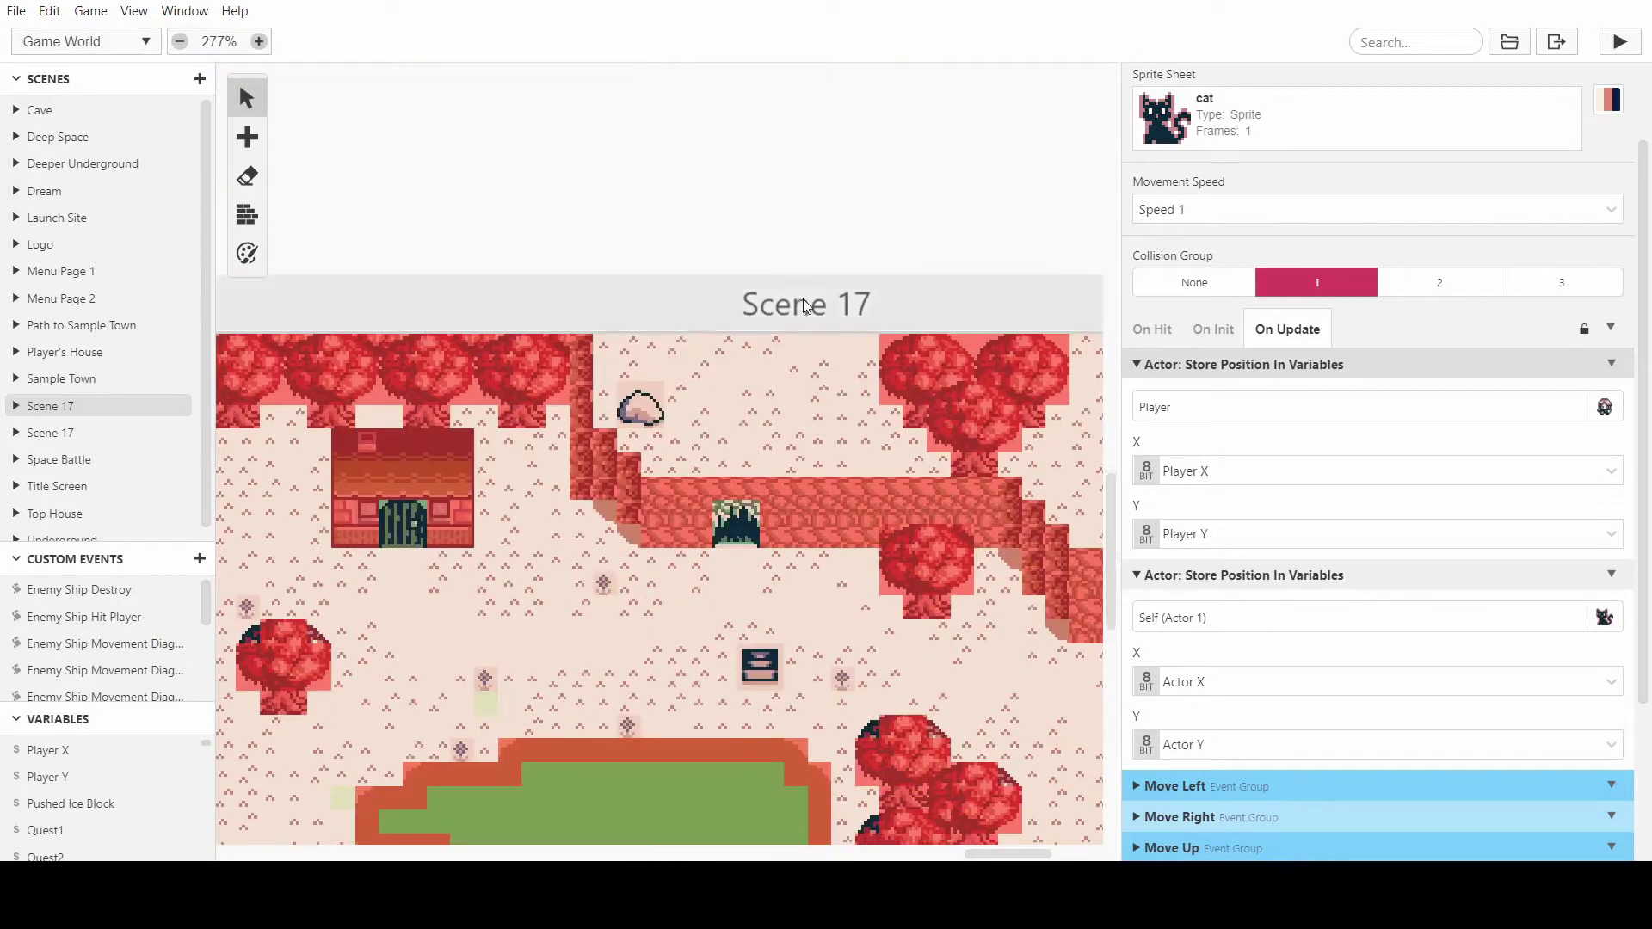
pyautogui.keyDown('ctrl'); pyautogui.scroll(-2, 804, 306); pyautogui.keyUp('ctrl')
pyautogui.scroll(-3, 785, 381)
pyautogui.click(785, 381)
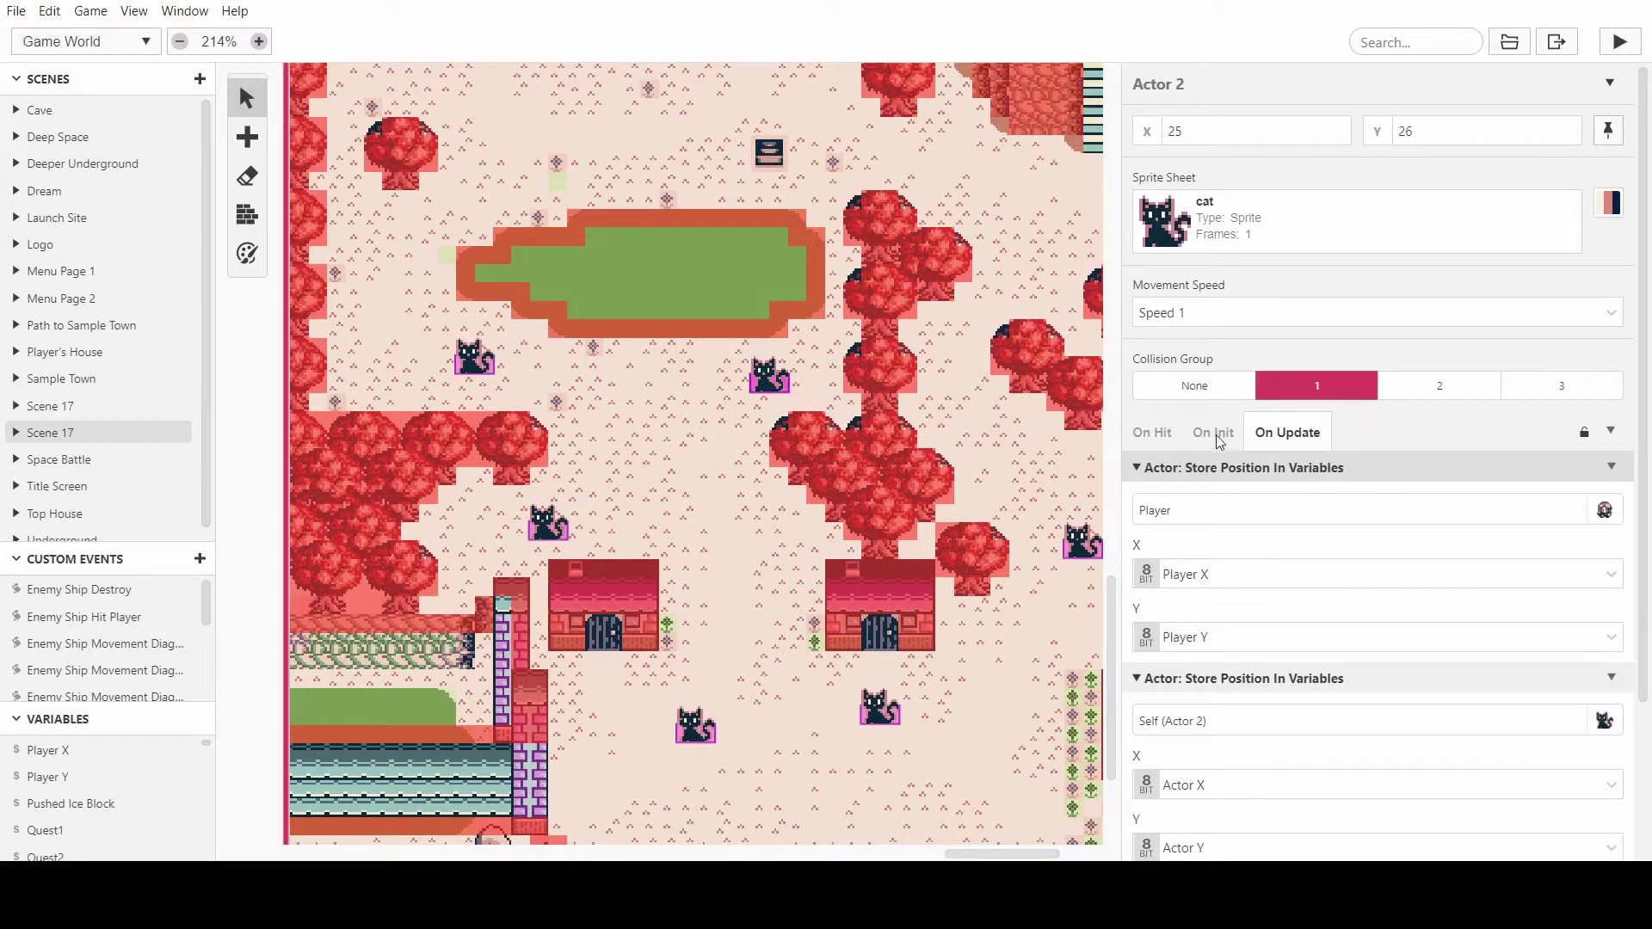
pyautogui.scroll(-3, 1363, 430)
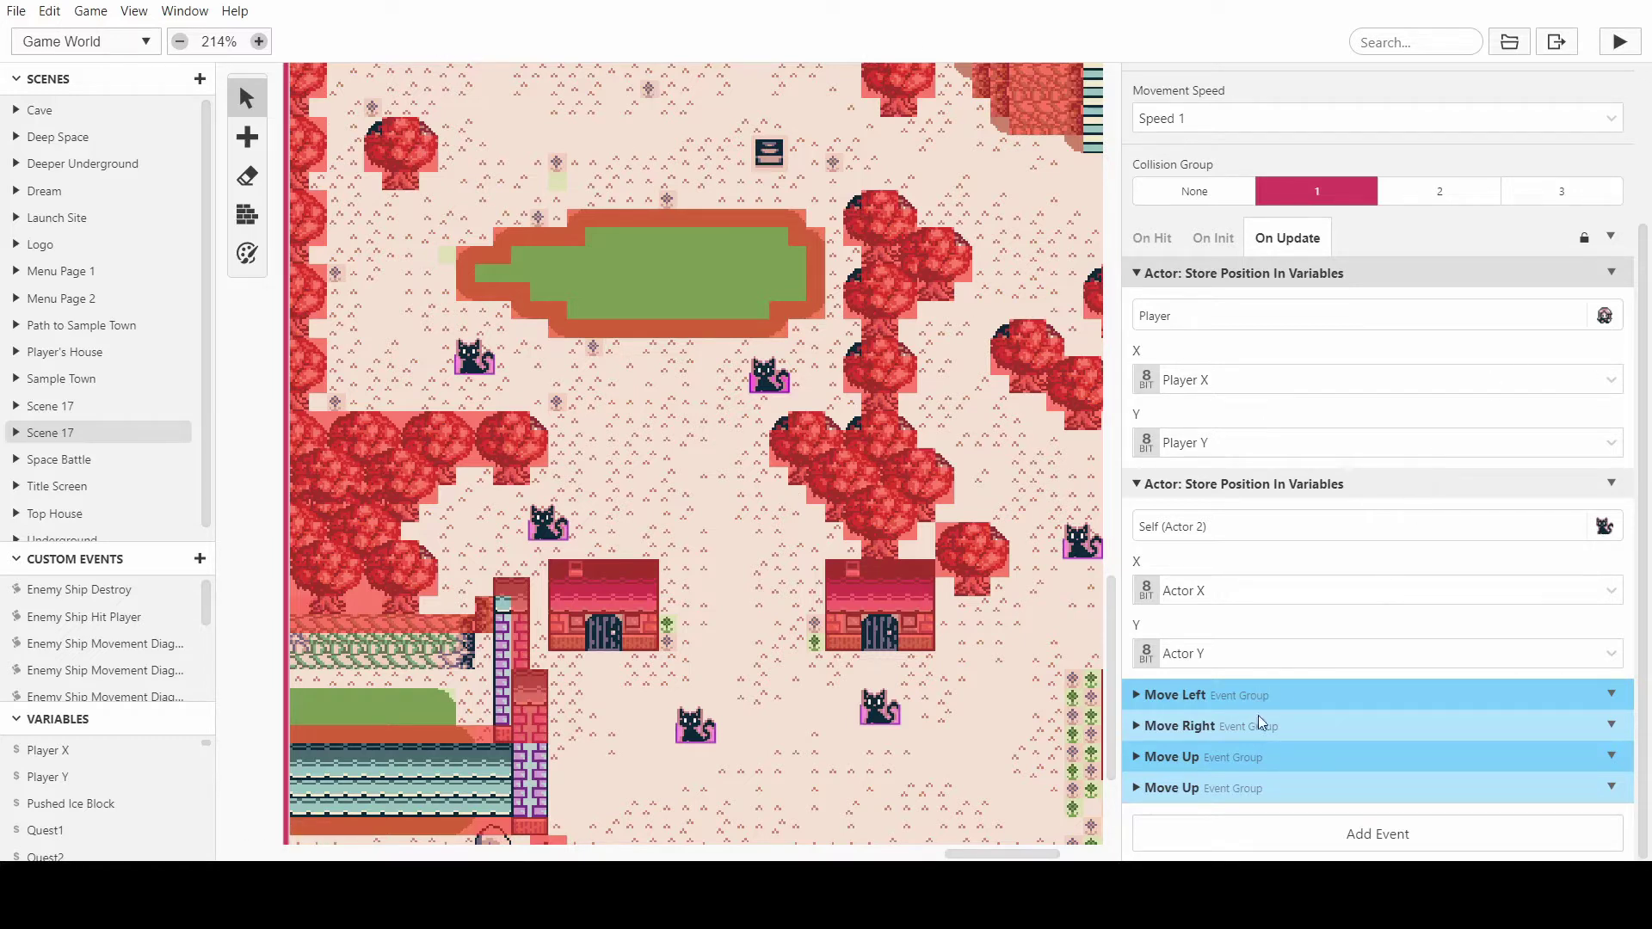
# - Add an Event Group to the cat's On Update script and rename it 'Attack Left'
pyautogui.click(1243, 845)
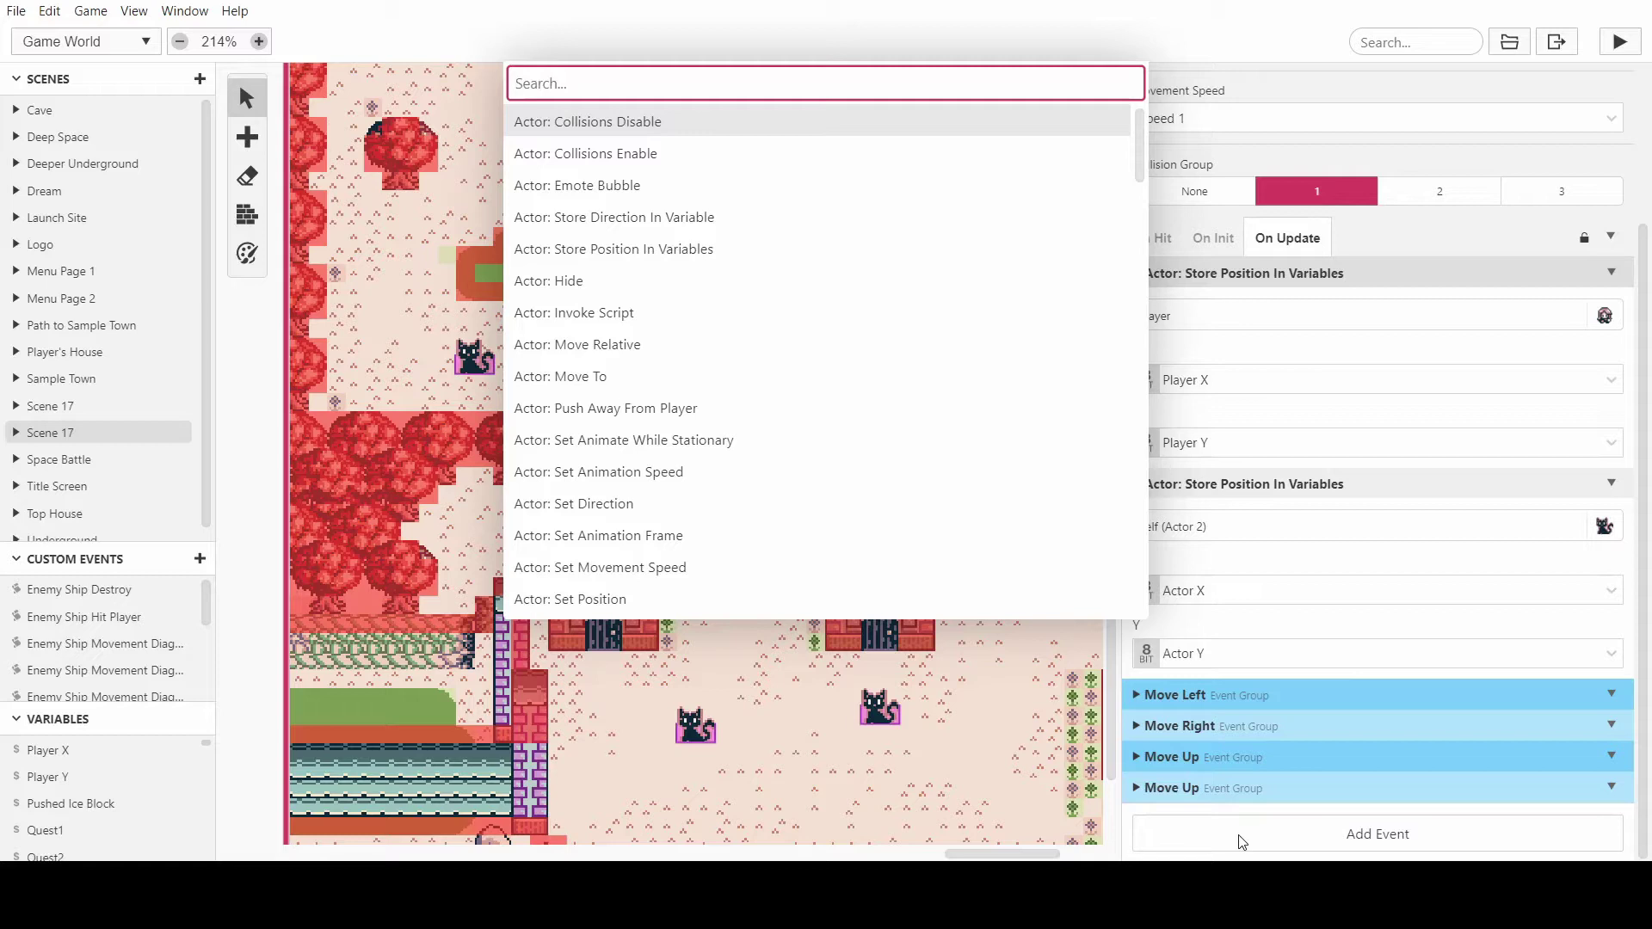
pyautogui.write('gro')
pyautogui.press('Return')
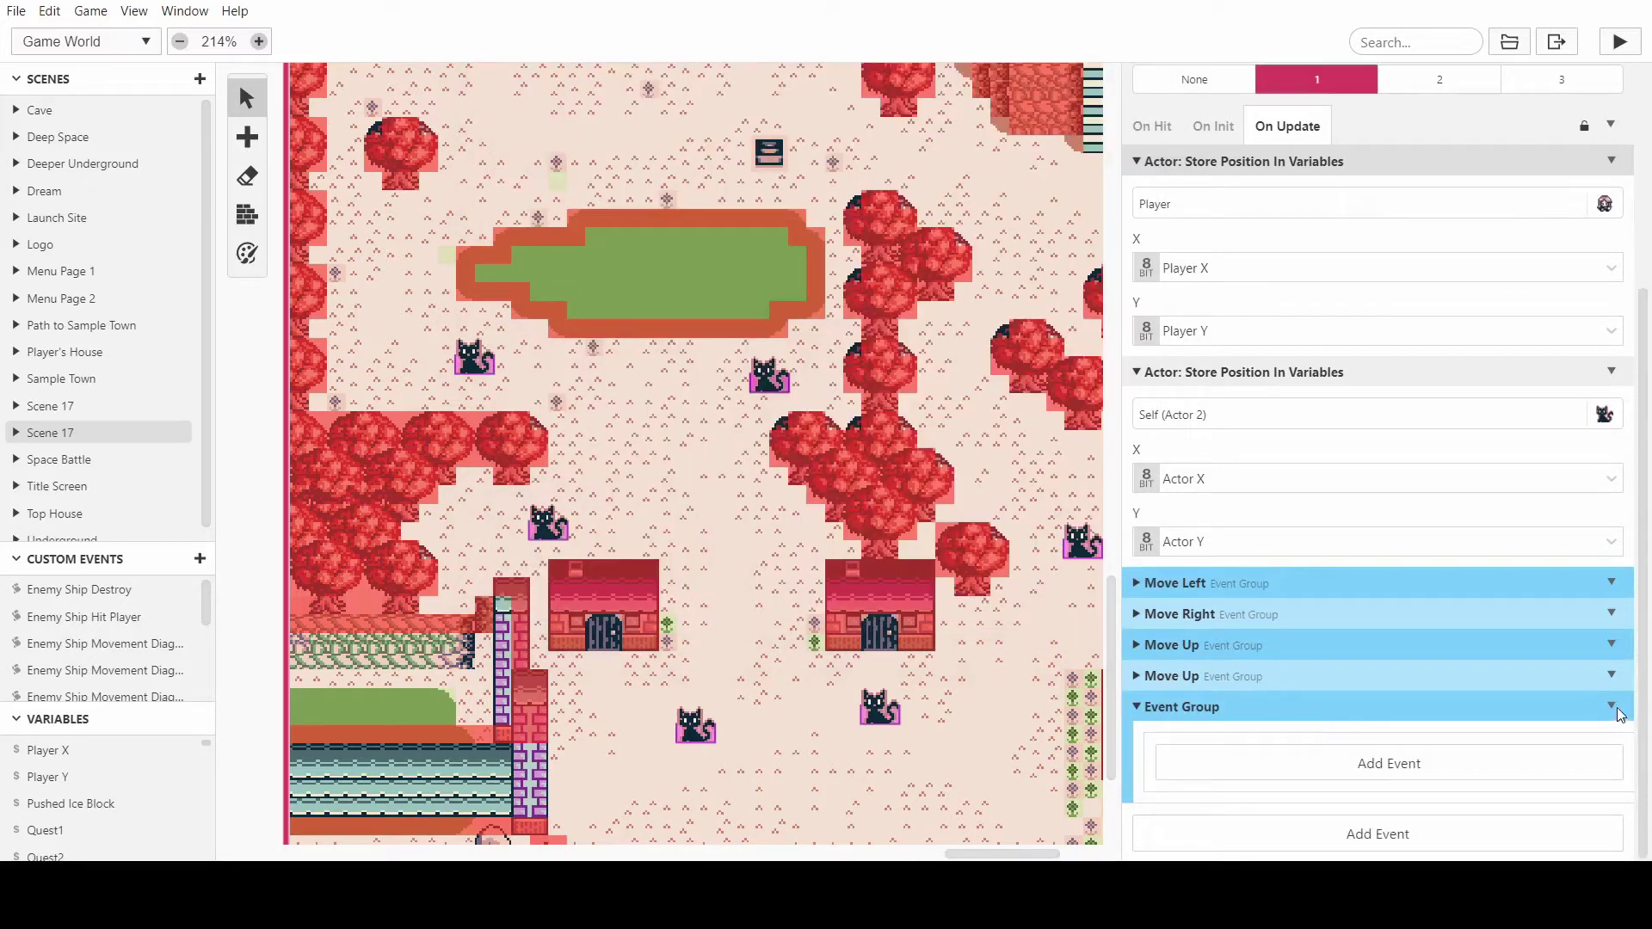
pyautogui.click(1611, 706)
pyautogui.click(1539, 568)
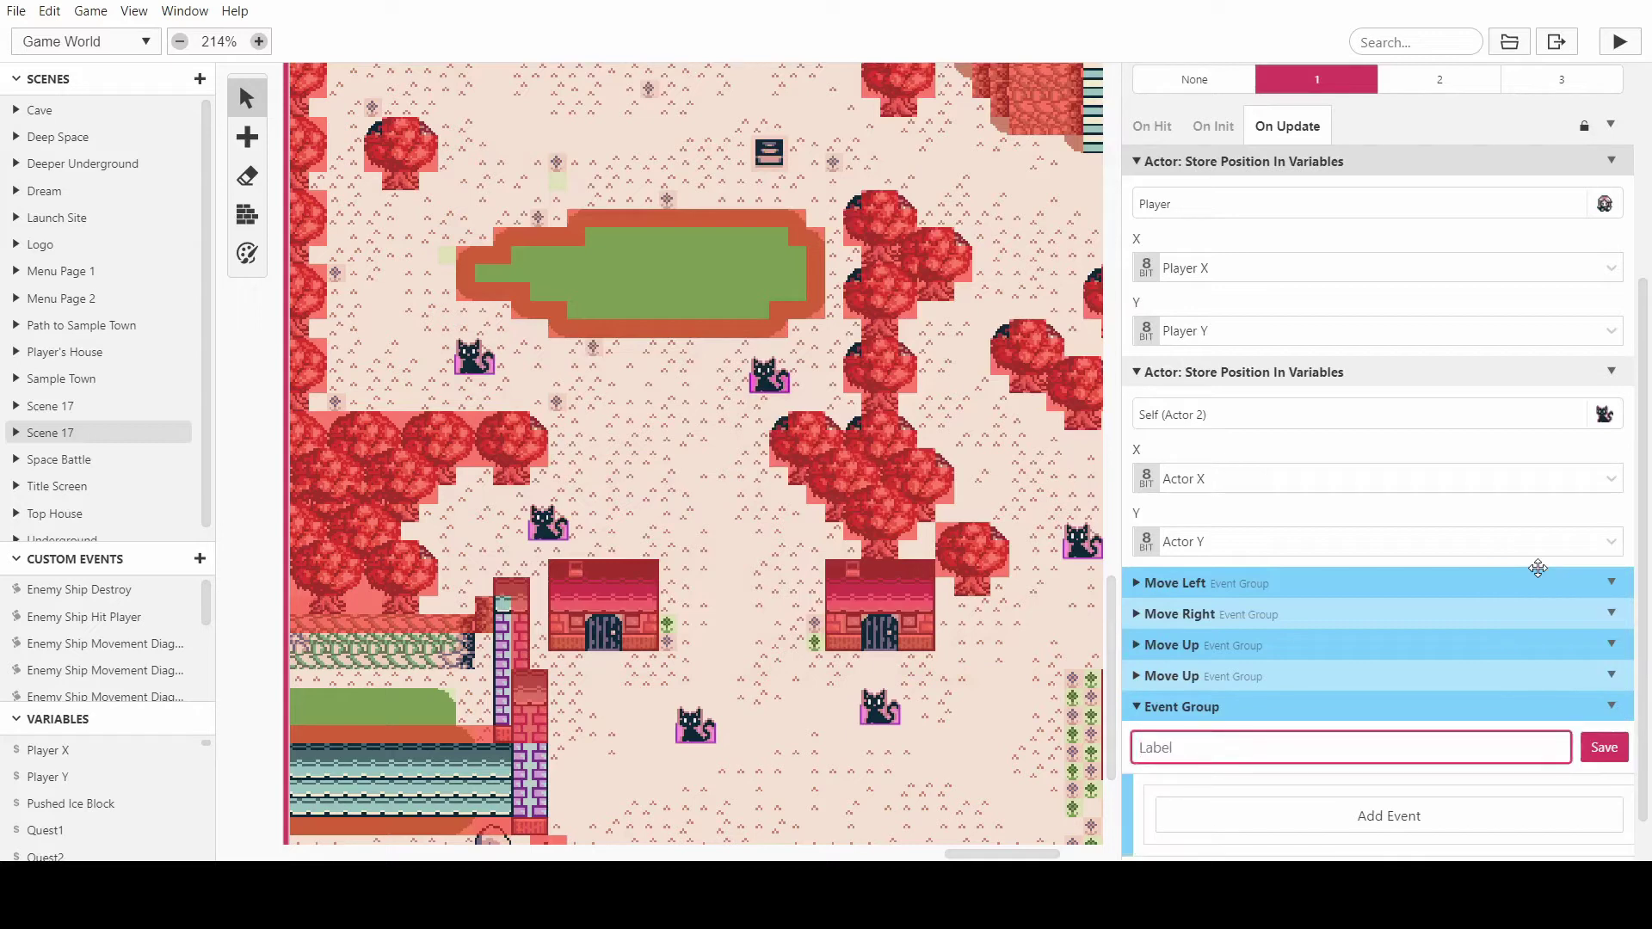
pyautogui.write('Attack Left')
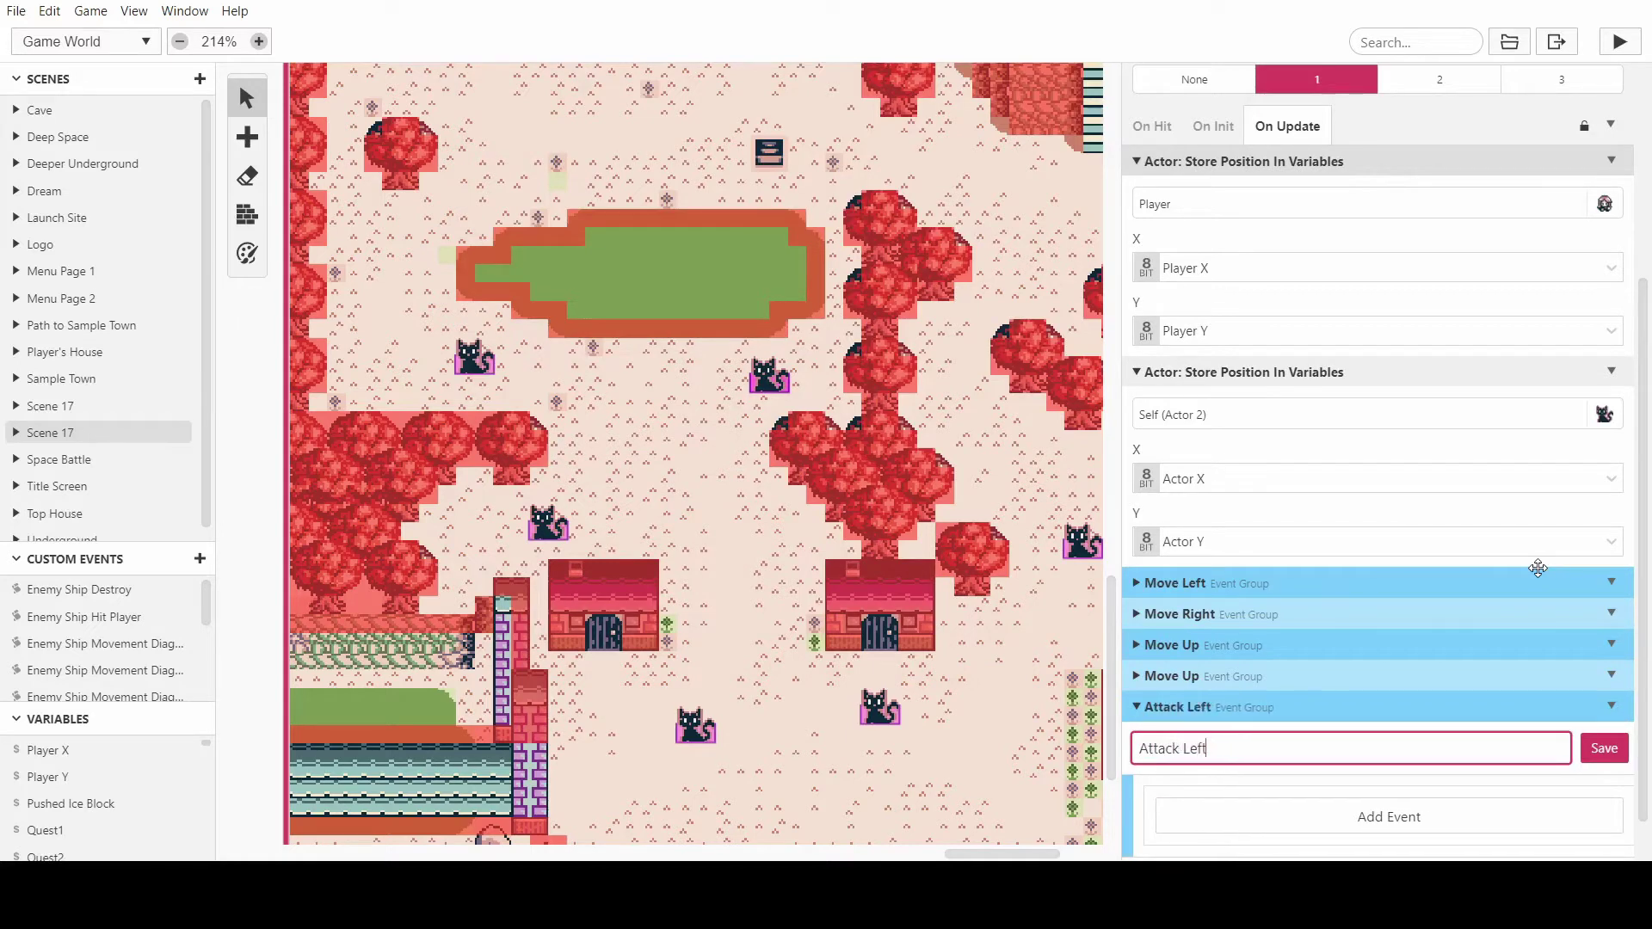
pyautogui.press('Return')
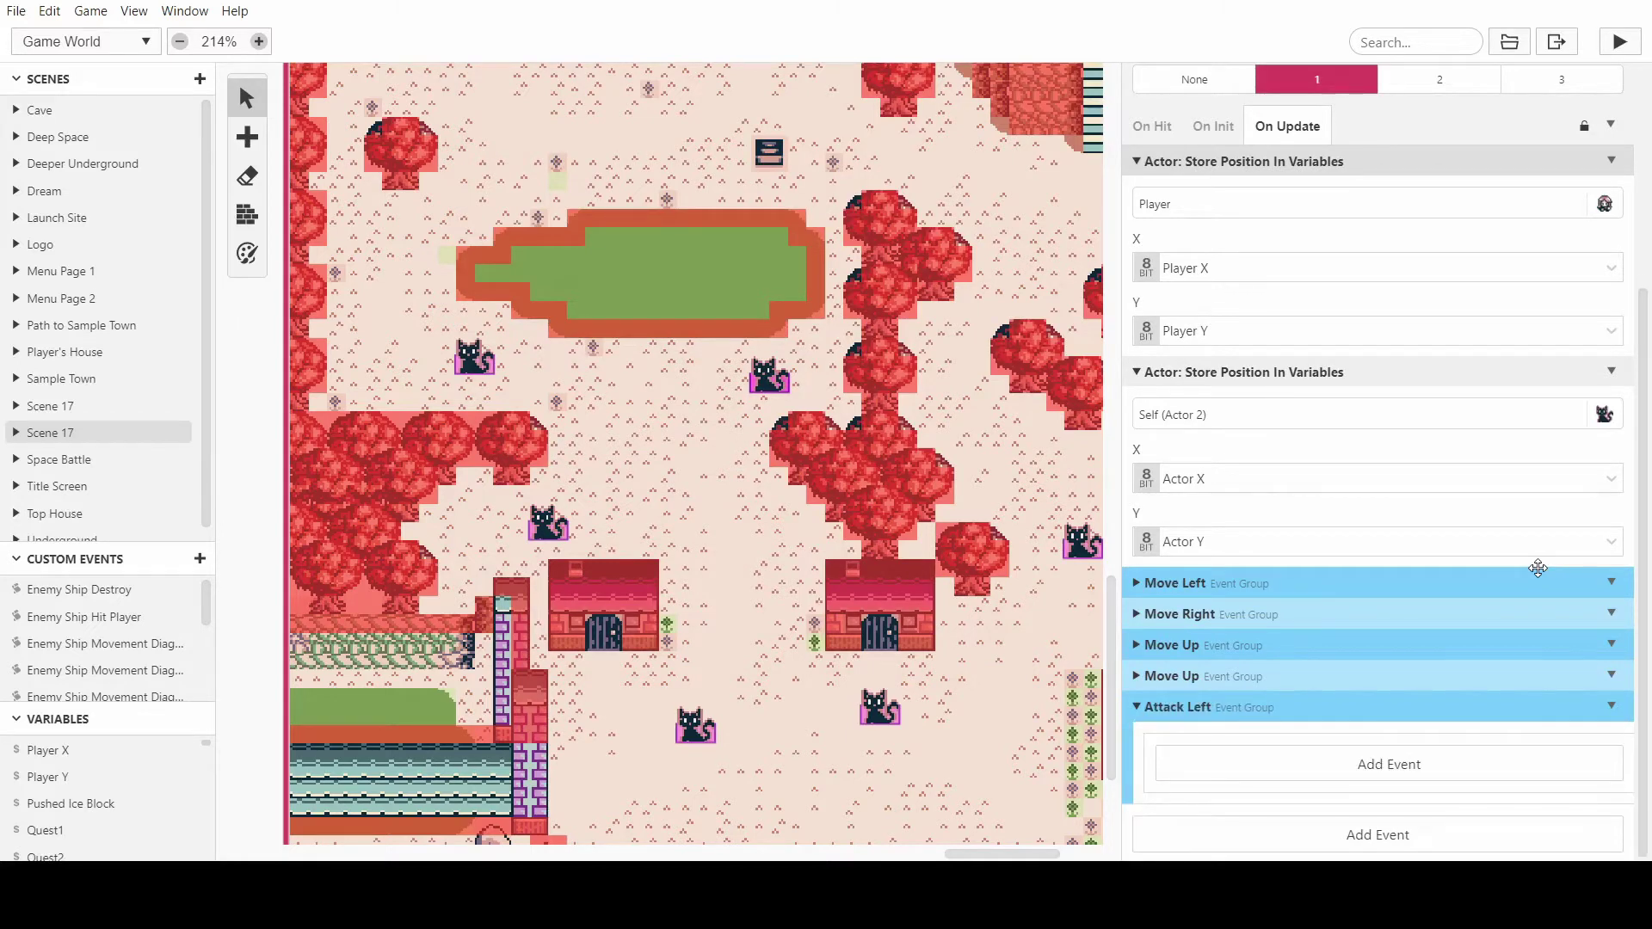
# - Add an If Variable Compare With Variable event inside Attack Left
pyautogui.click(1363, 774)
pyautogui.write('if')
pyautogui.press('Down')
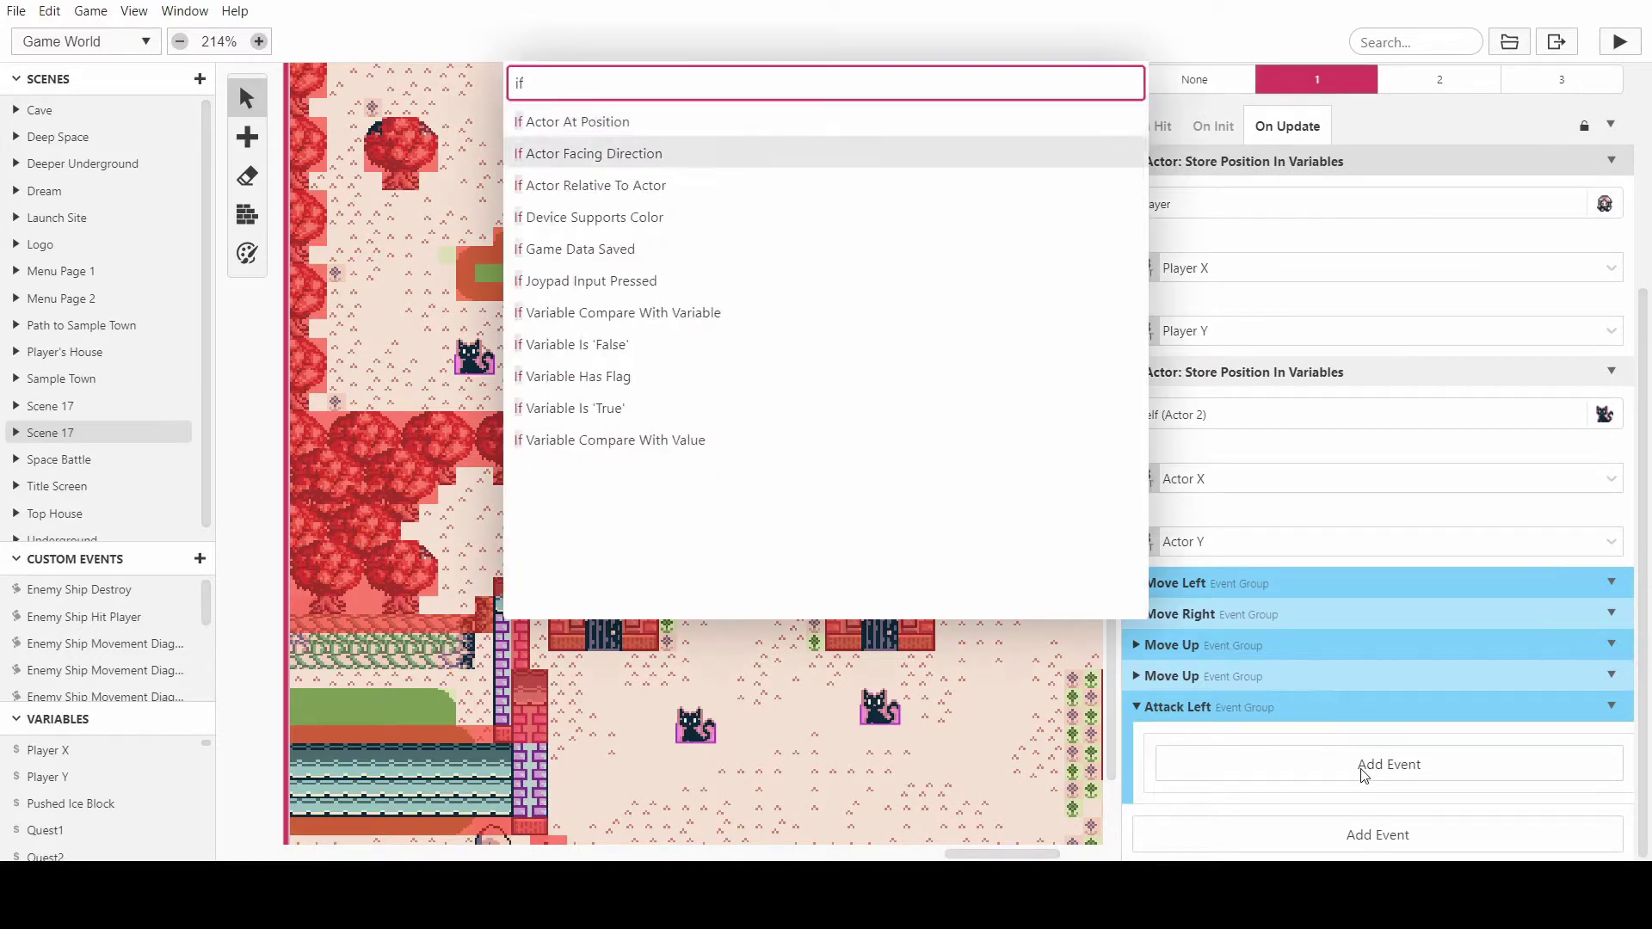
pyautogui.press('Down')
pyautogui.press('Down')
pyautogui.press('Down')
pyautogui.press('Down')
pyautogui.press('Down')
pyautogui.press('Return')
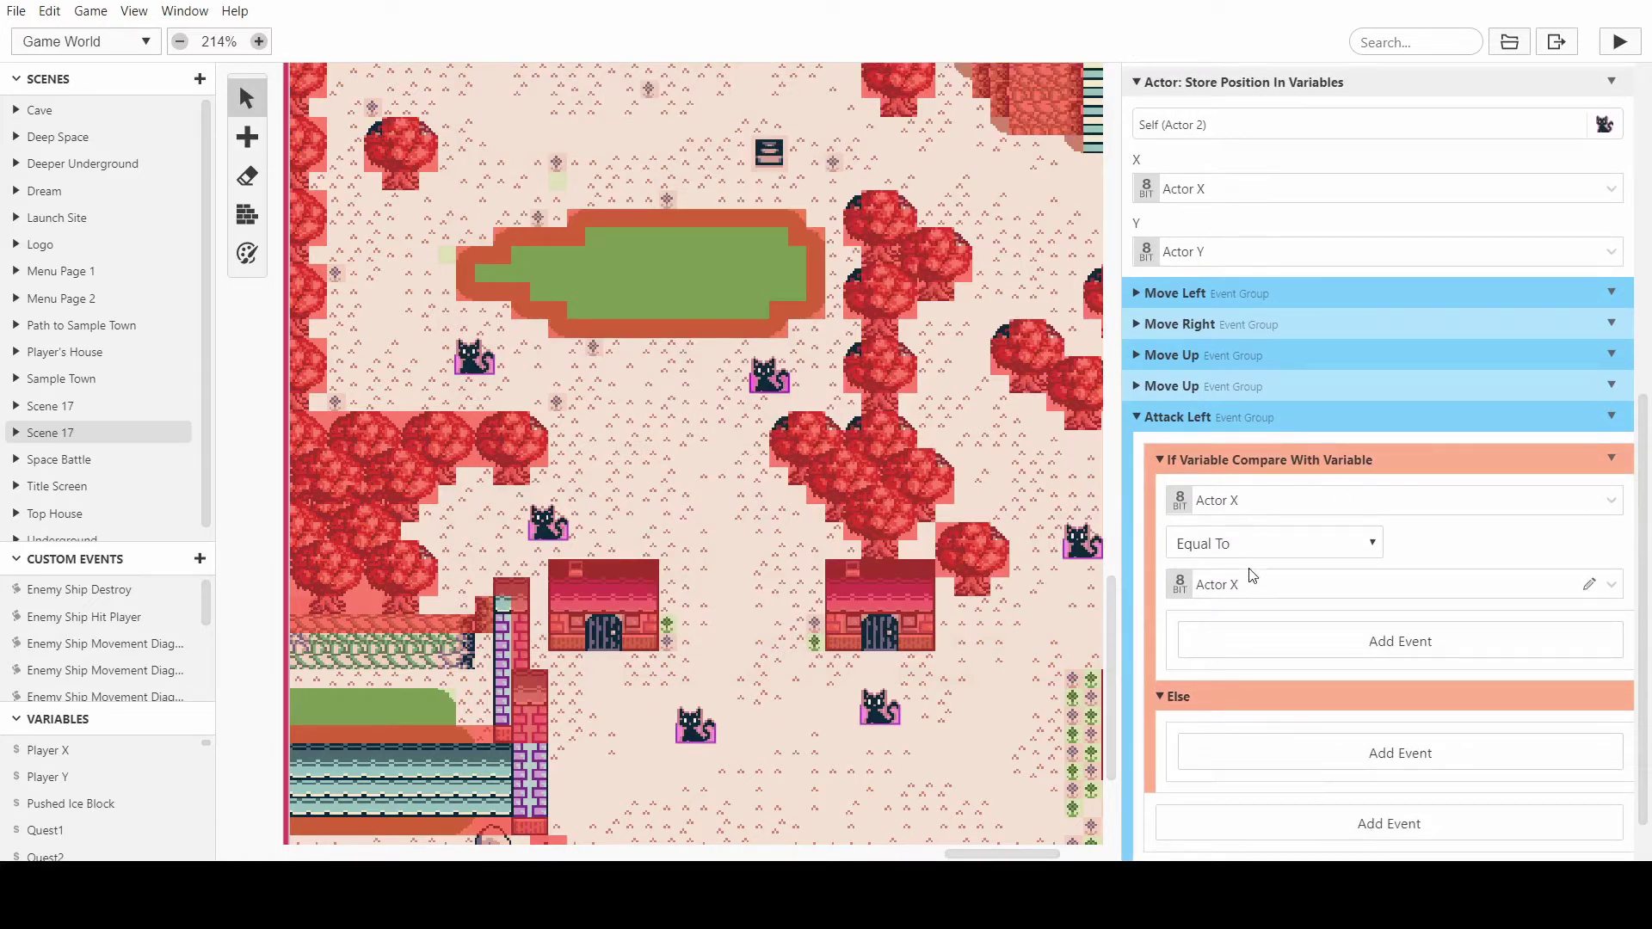
pyautogui.click(1236, 506)
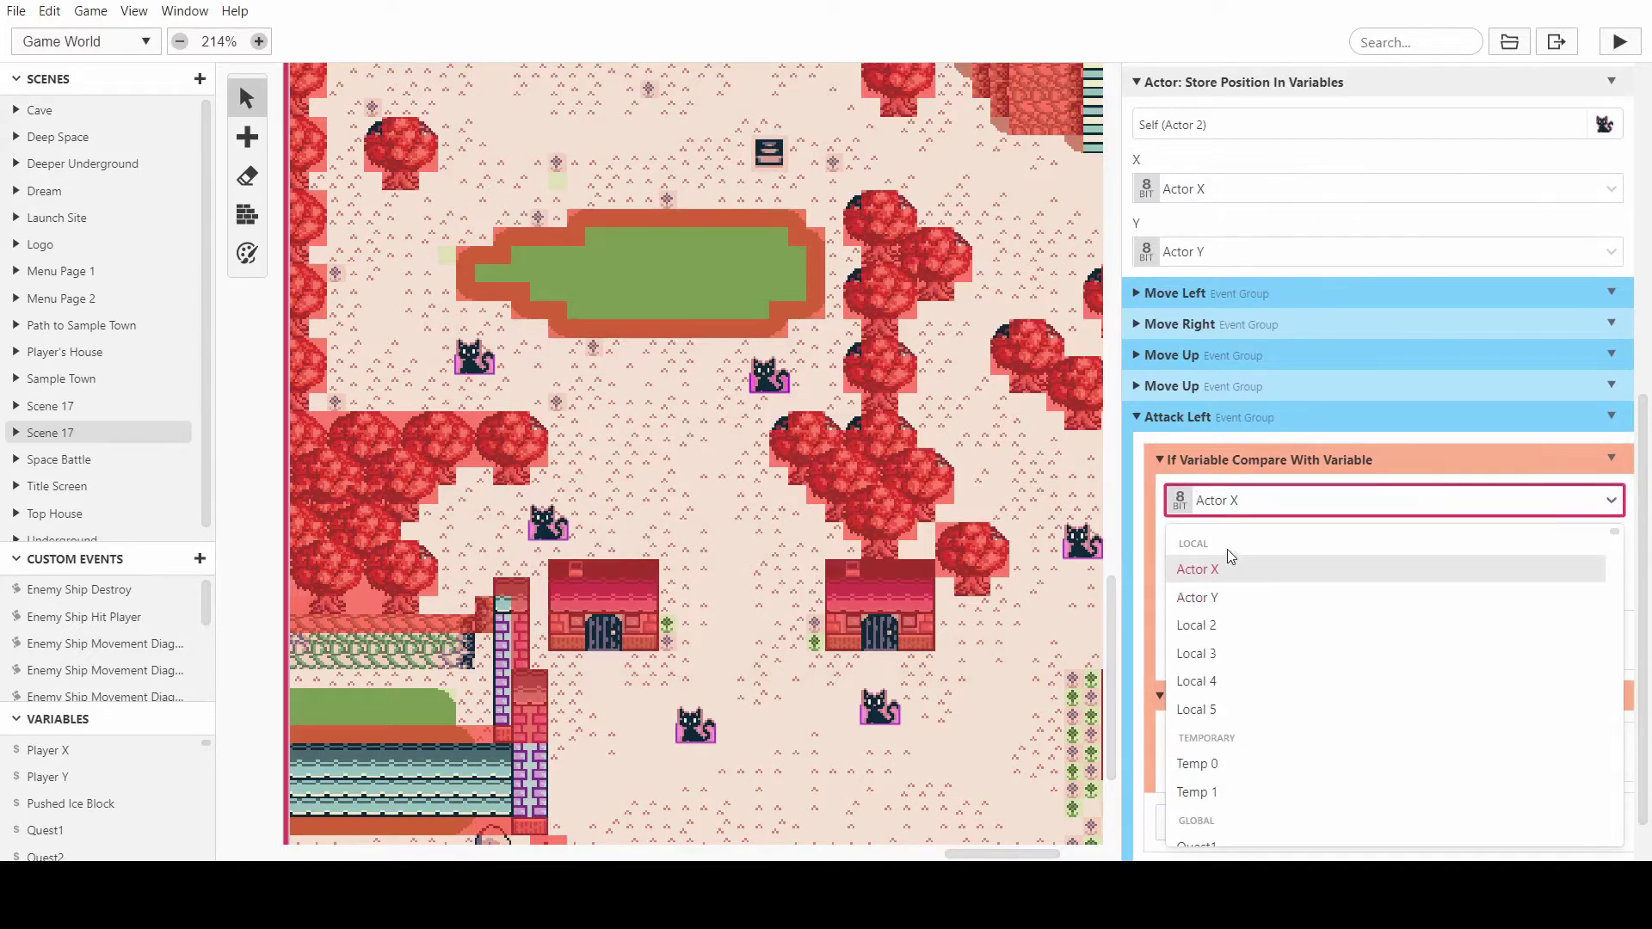
pyautogui.click(1225, 501)
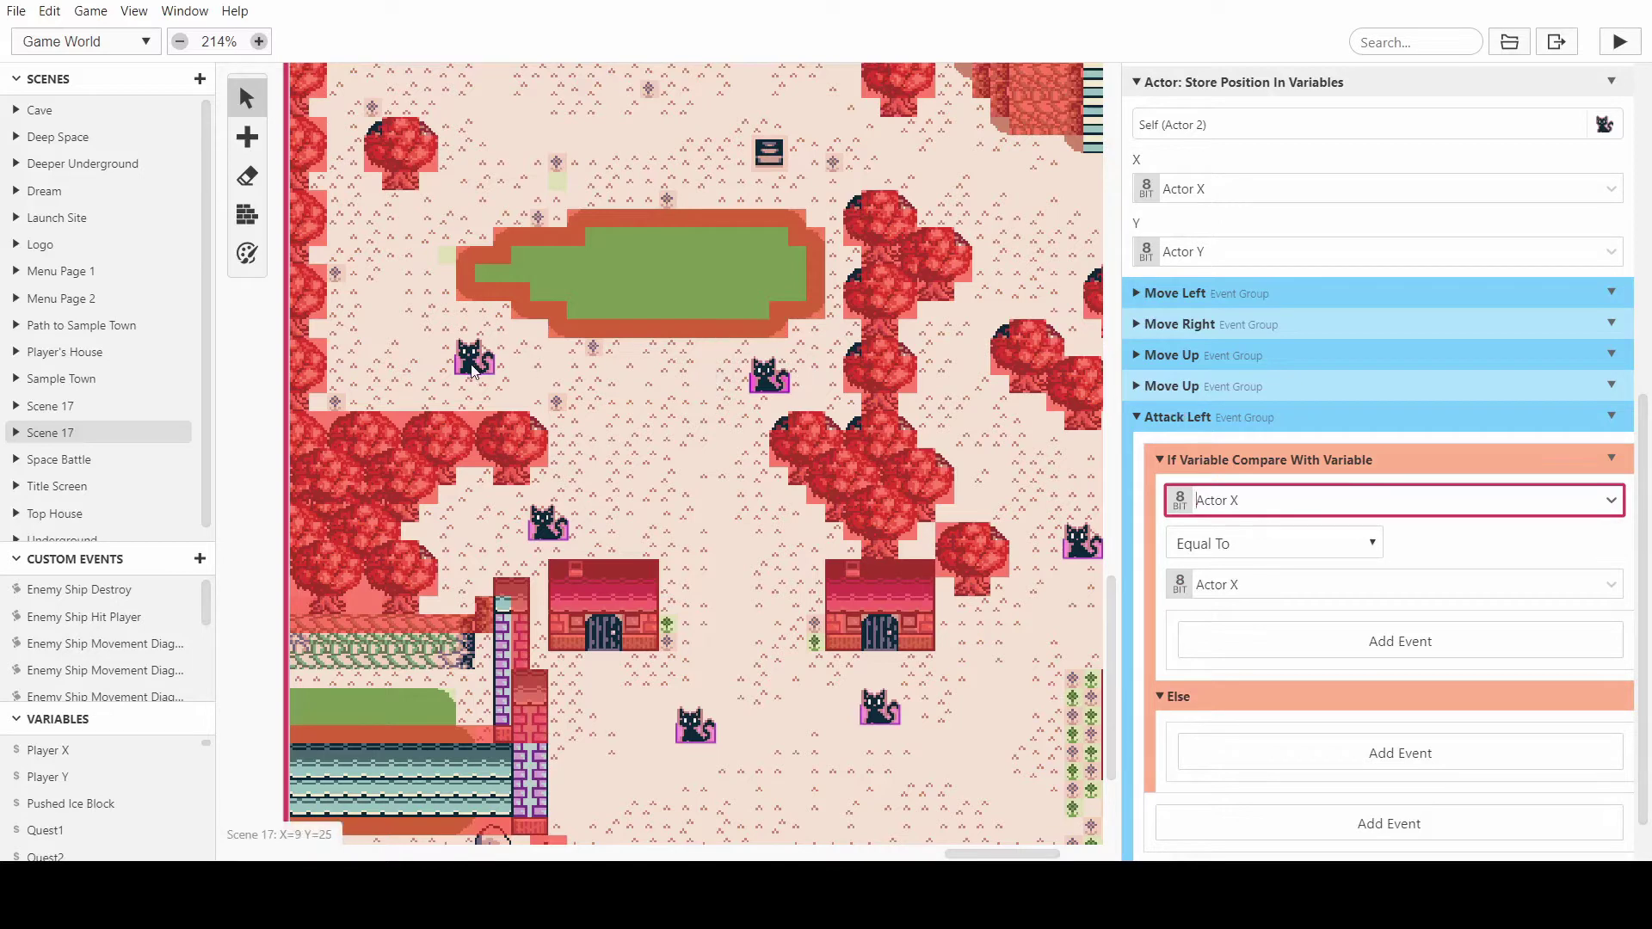
# - Reposition a cat actor beside another cat, leaving a gap, and select Actor 2
pyautogui.moveTo(471, 368); pyautogui.dragTo(729, 383)
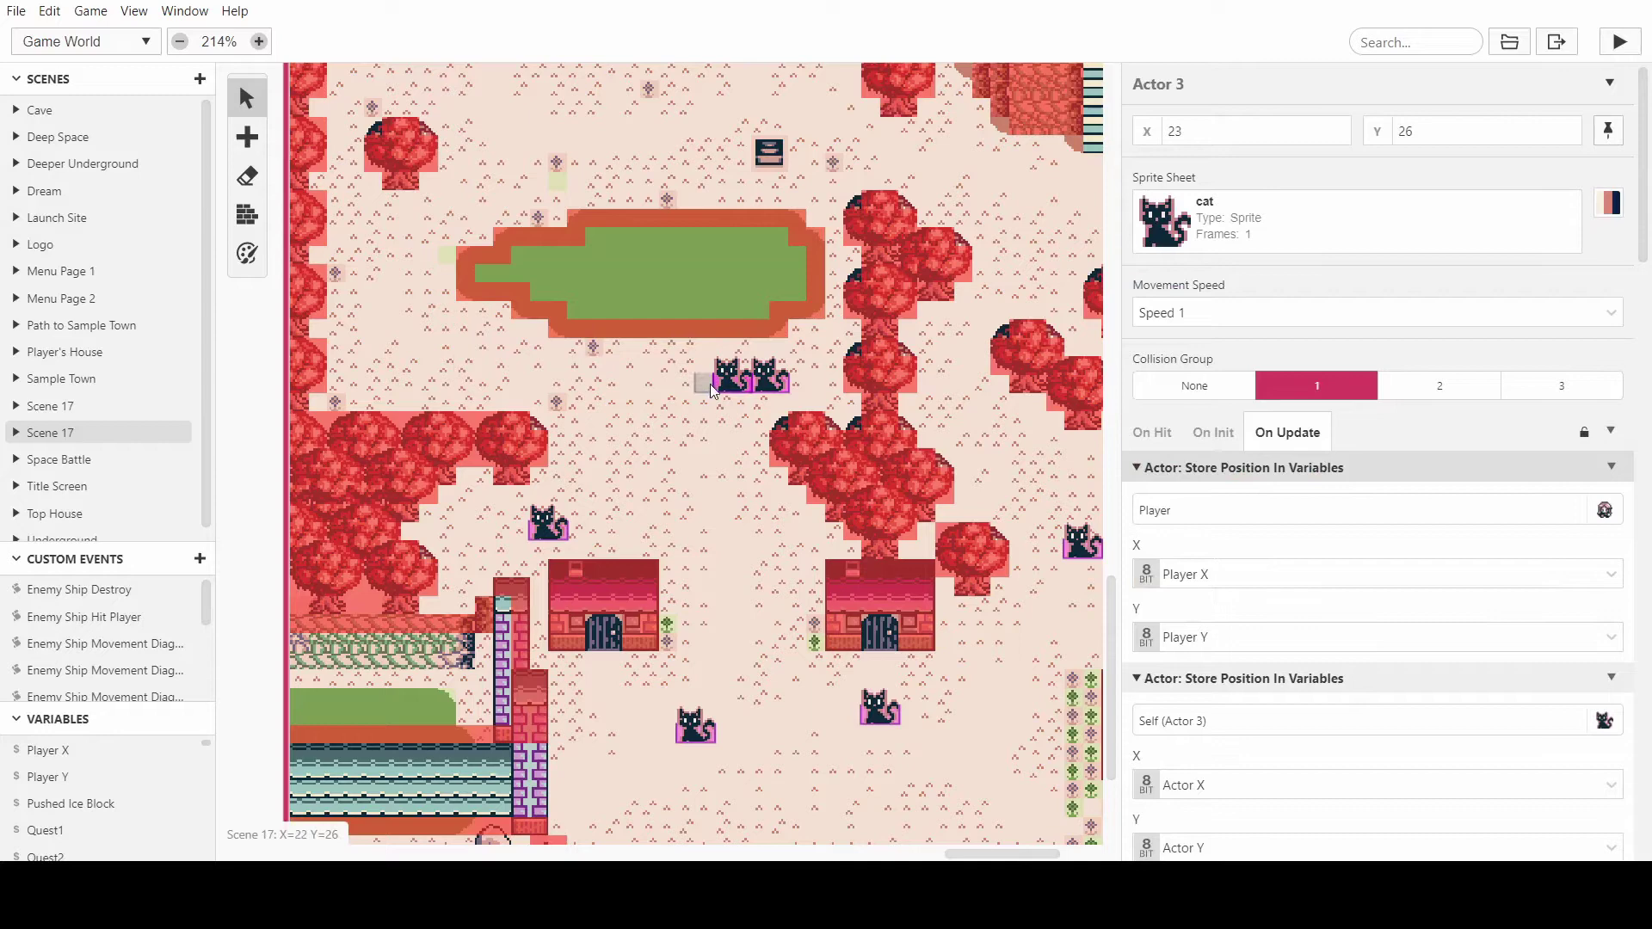
pyautogui.moveTo(722, 387); pyautogui.dragTo(694, 387)
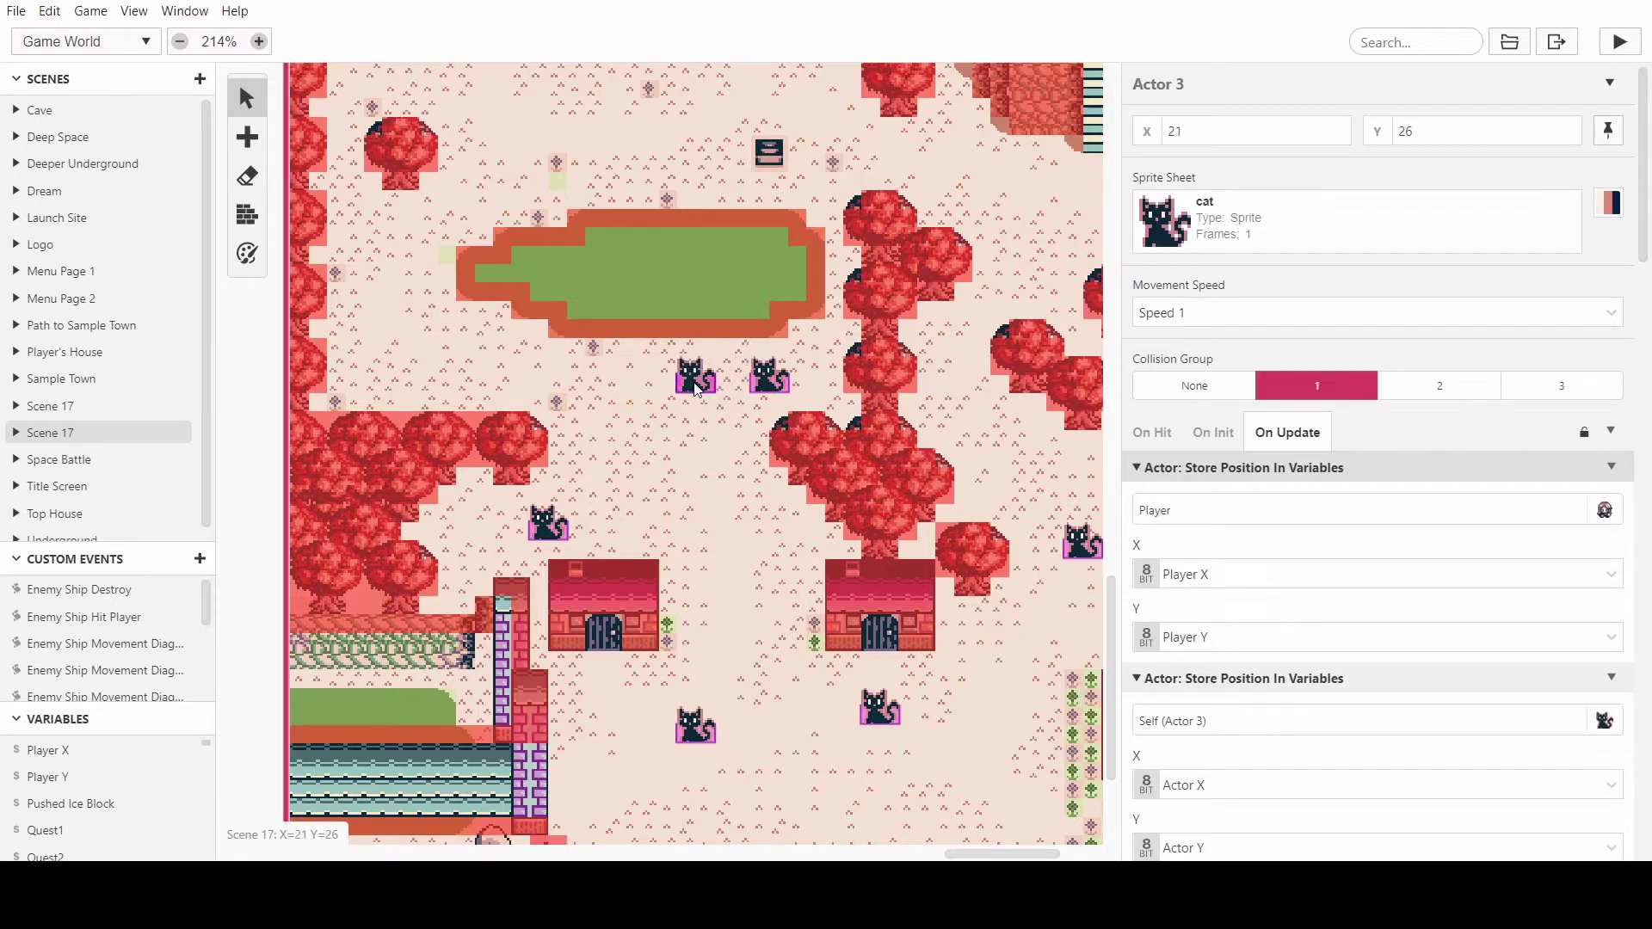
pyautogui.click(763, 391)
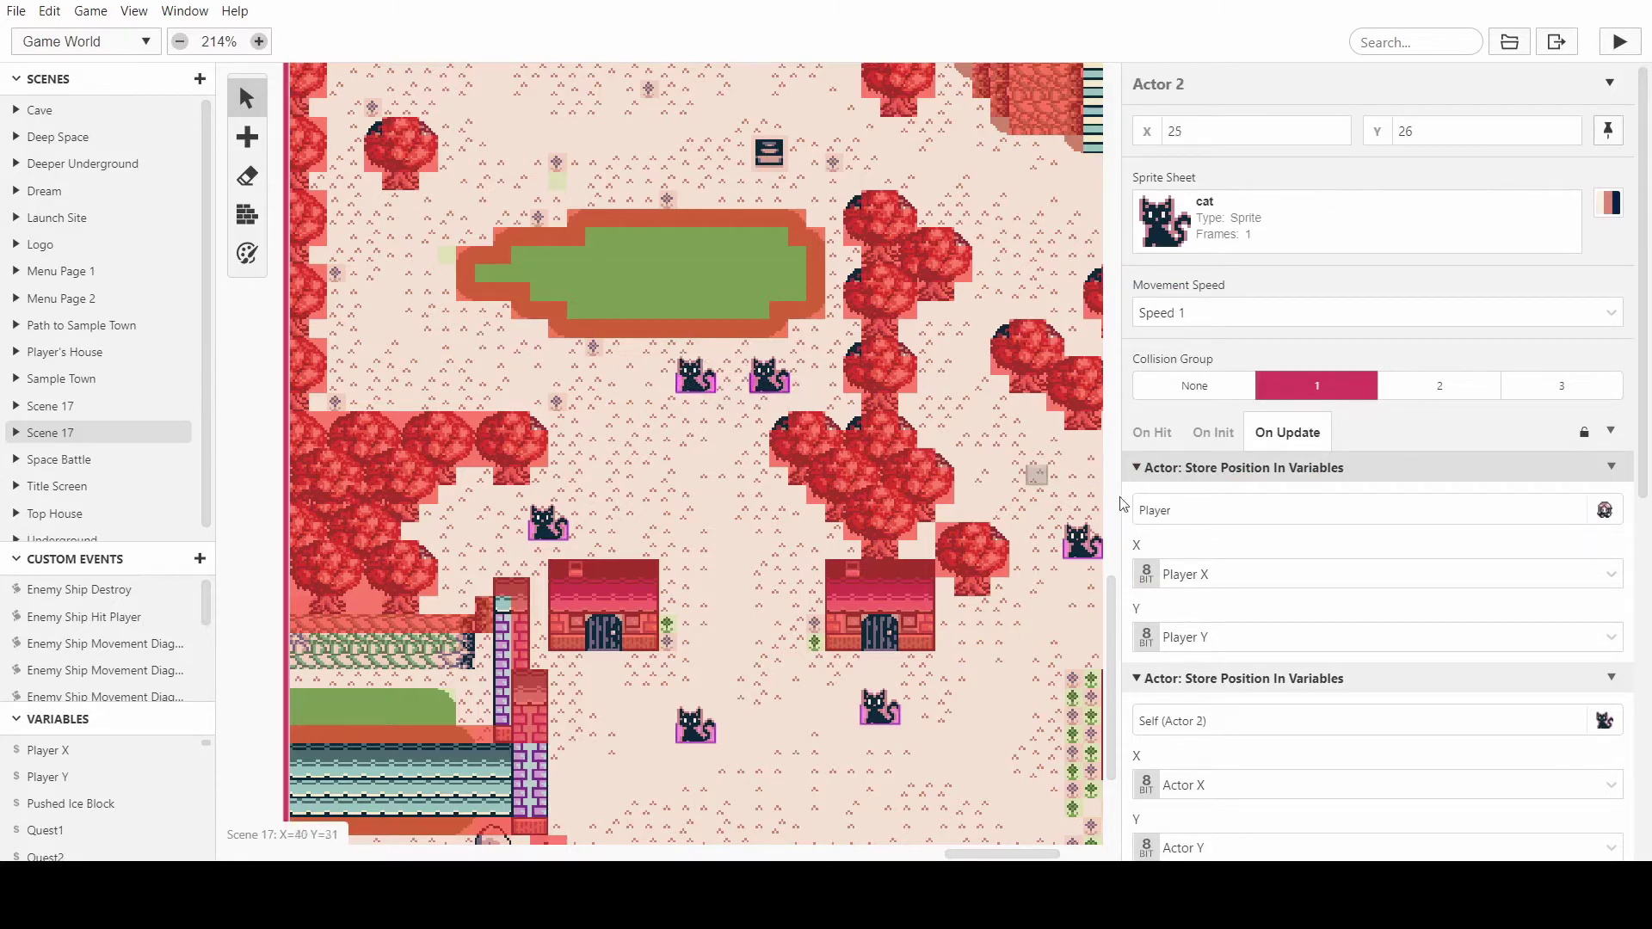
pyautogui.scroll(-8, 1287, 571)
# - Set the comparison to Actor Y Equal To Player Y and disable its Else branch
pyautogui.click(1247, 442)
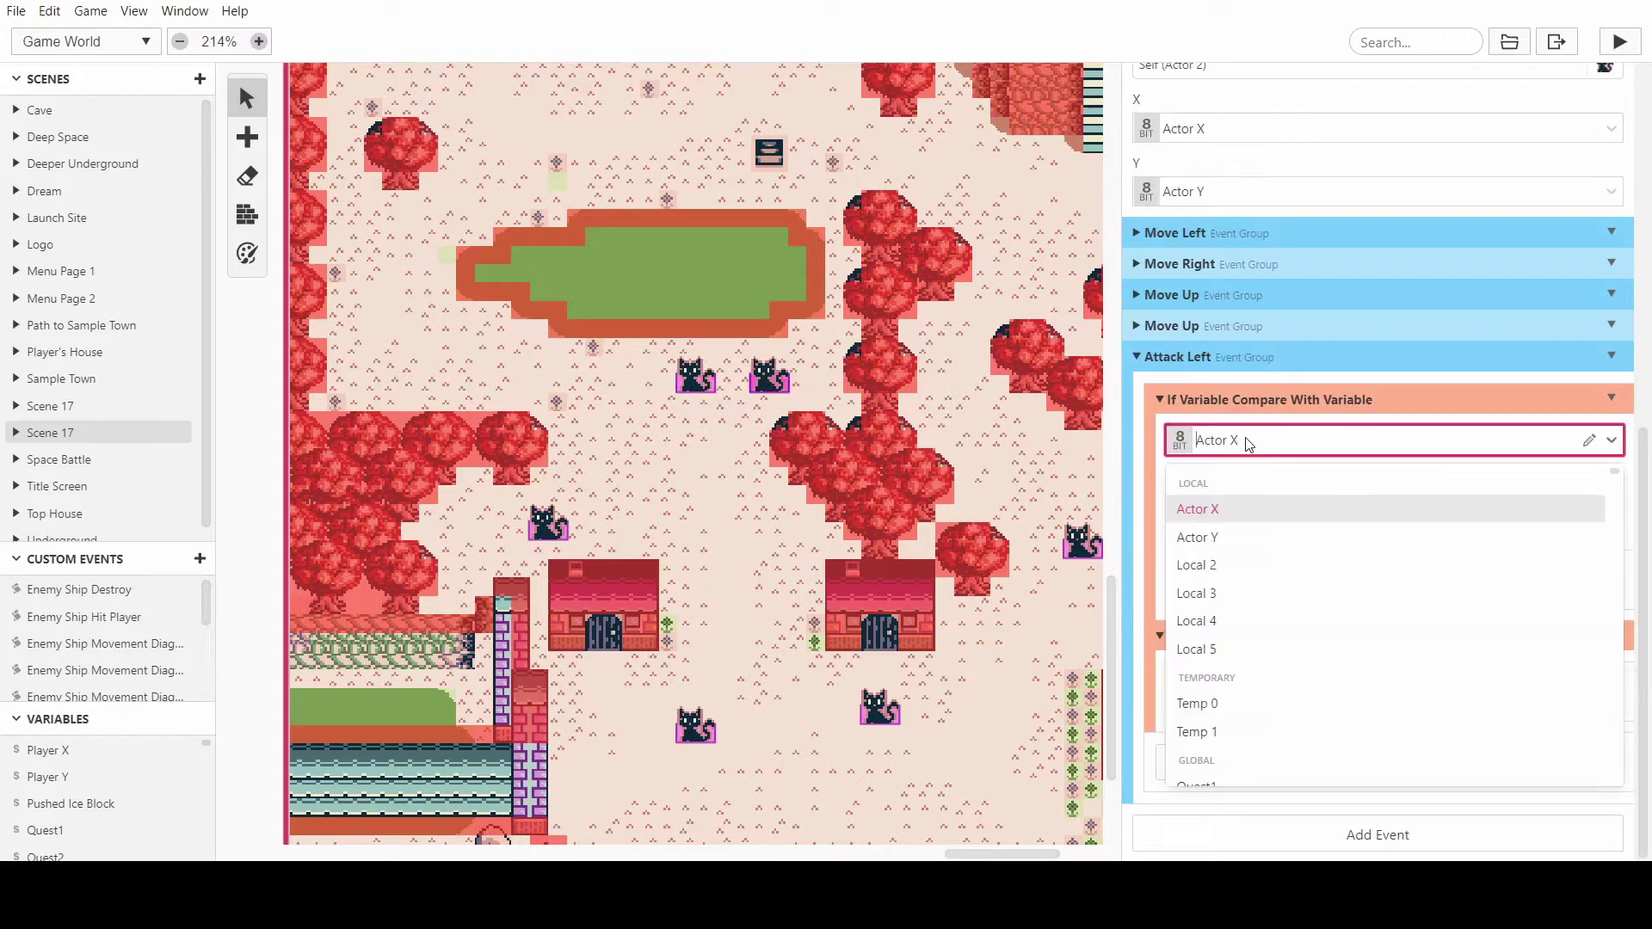
pyautogui.click(1239, 532)
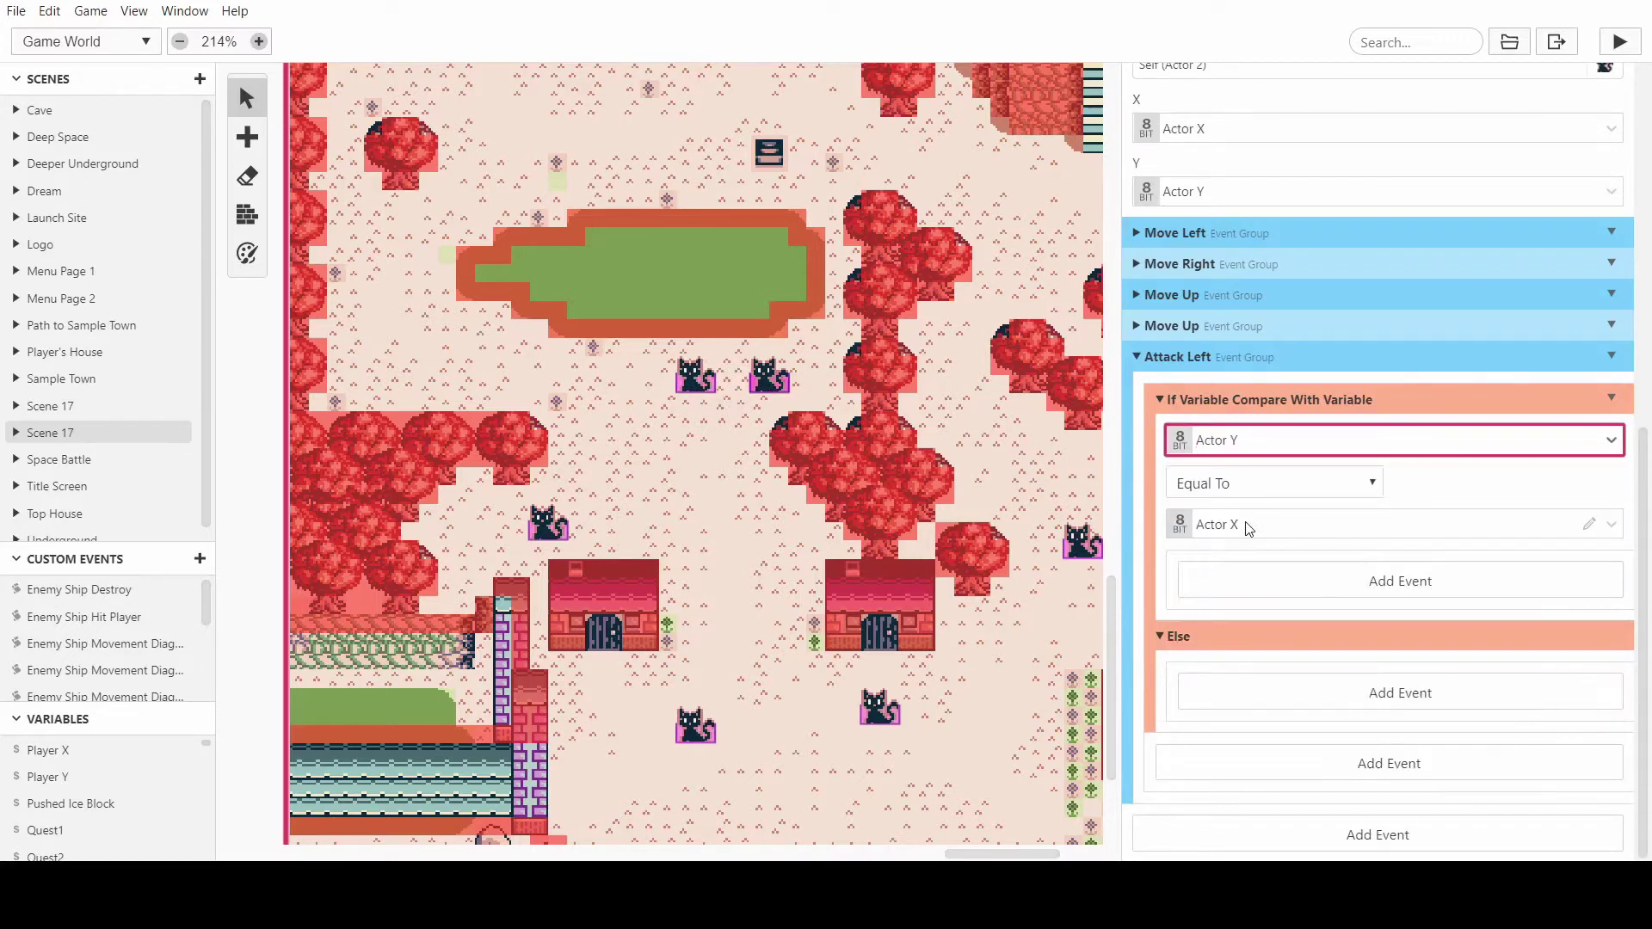
pyautogui.click(1249, 528)
pyautogui.scroll(-10, 1269, 741)
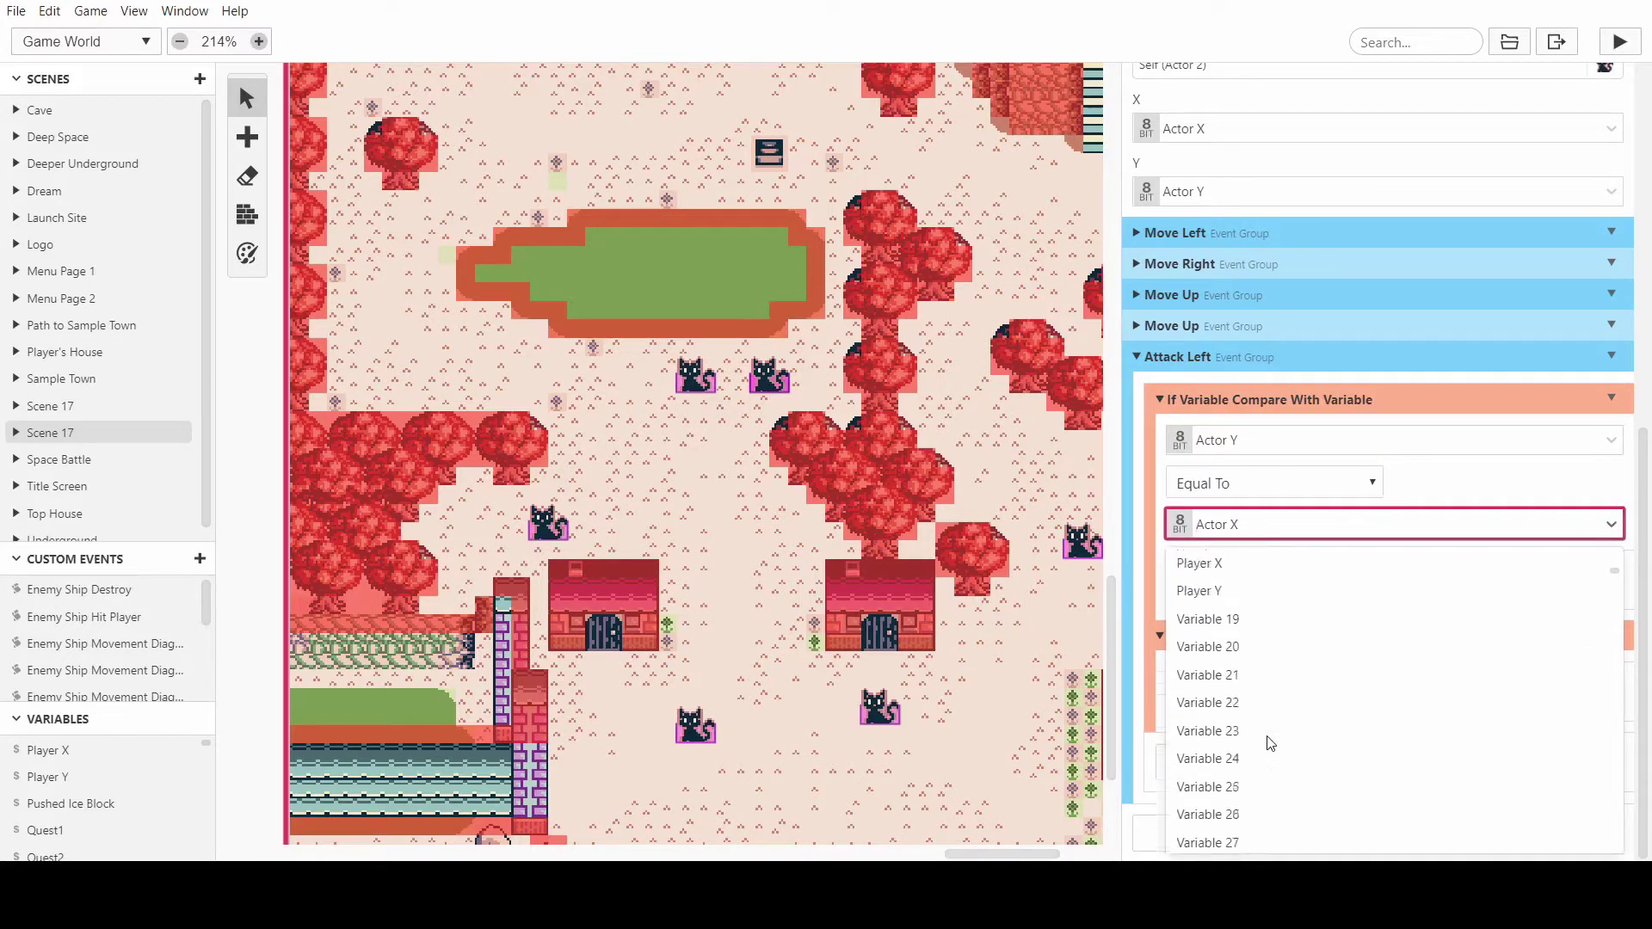
pyautogui.scroll(3, 1265, 732)
pyautogui.click(1231, 685)
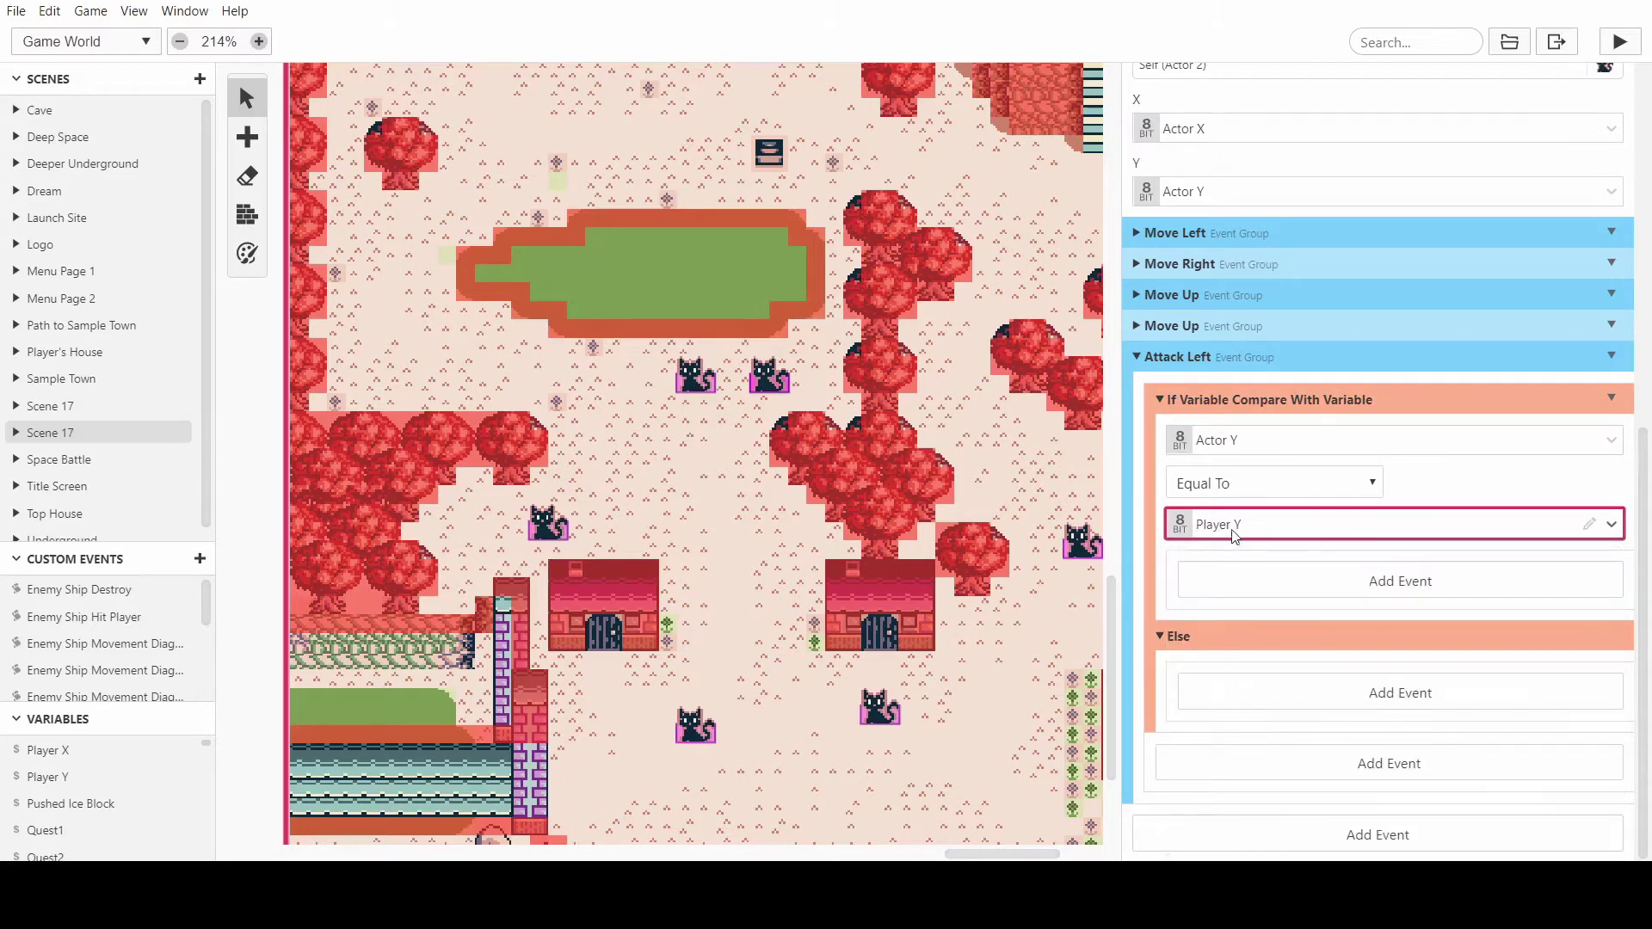
pyautogui.click(1614, 401)
pyautogui.click(1590, 487)
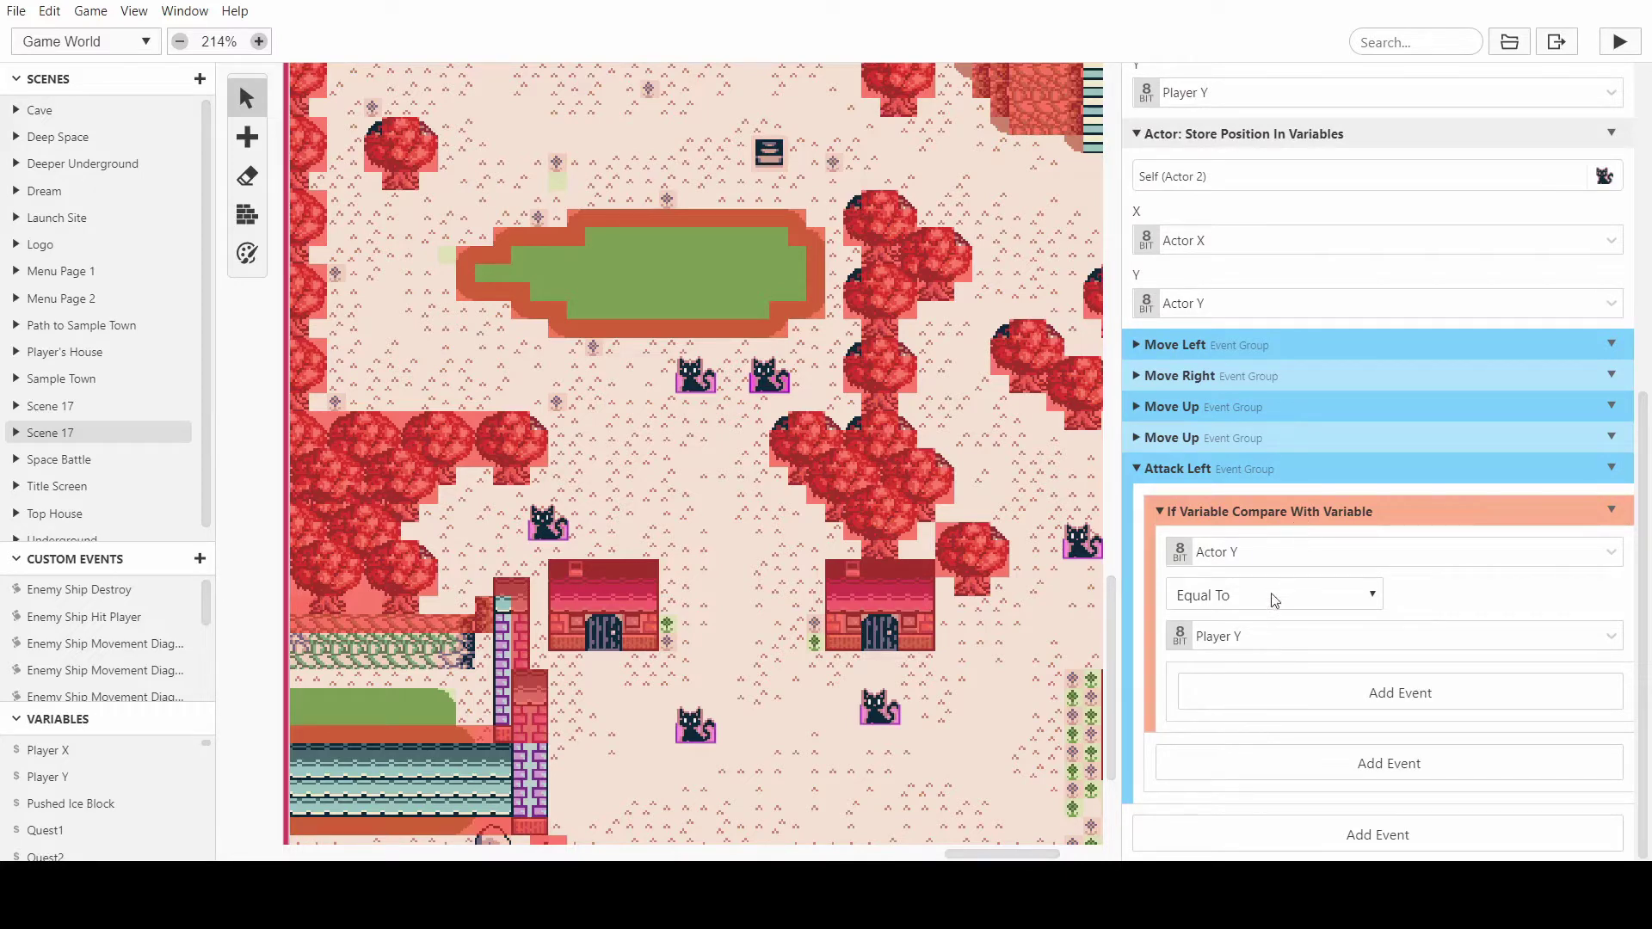
# - Add a Variable: Math Functions event inside the Attack Left condition
pyautogui.click(1239, 694)
pyautogui.write('if')
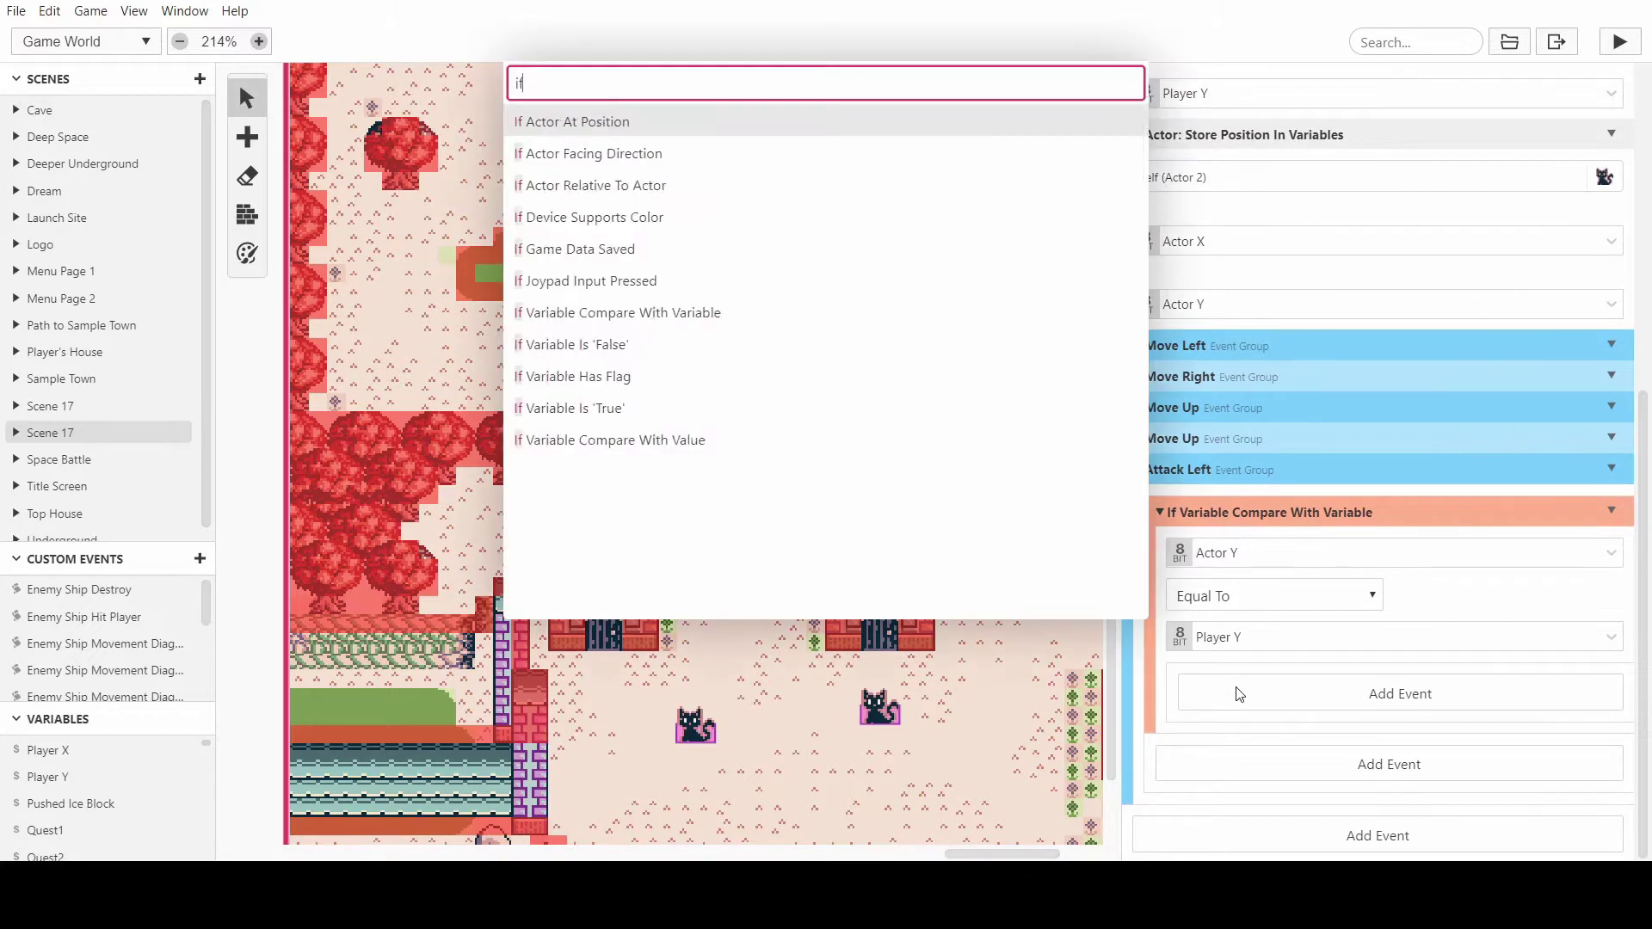
pyautogui.press('BackSpace')
pyautogui.press('BackSpace')
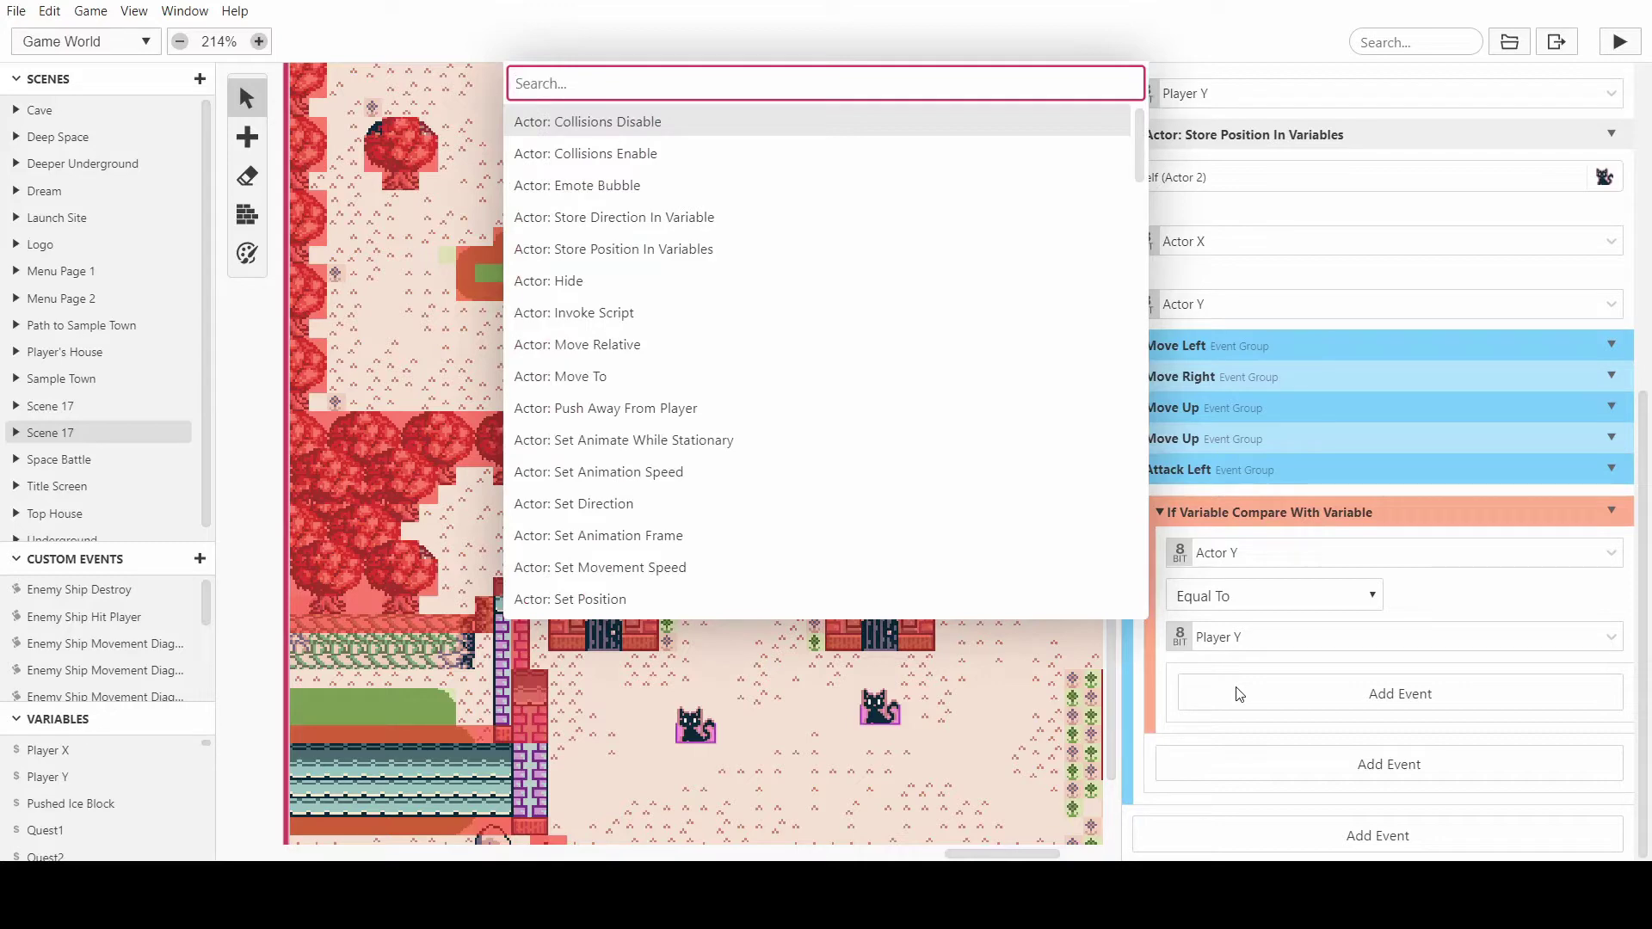
pyautogui.write('math')
pyautogui.press('Return')
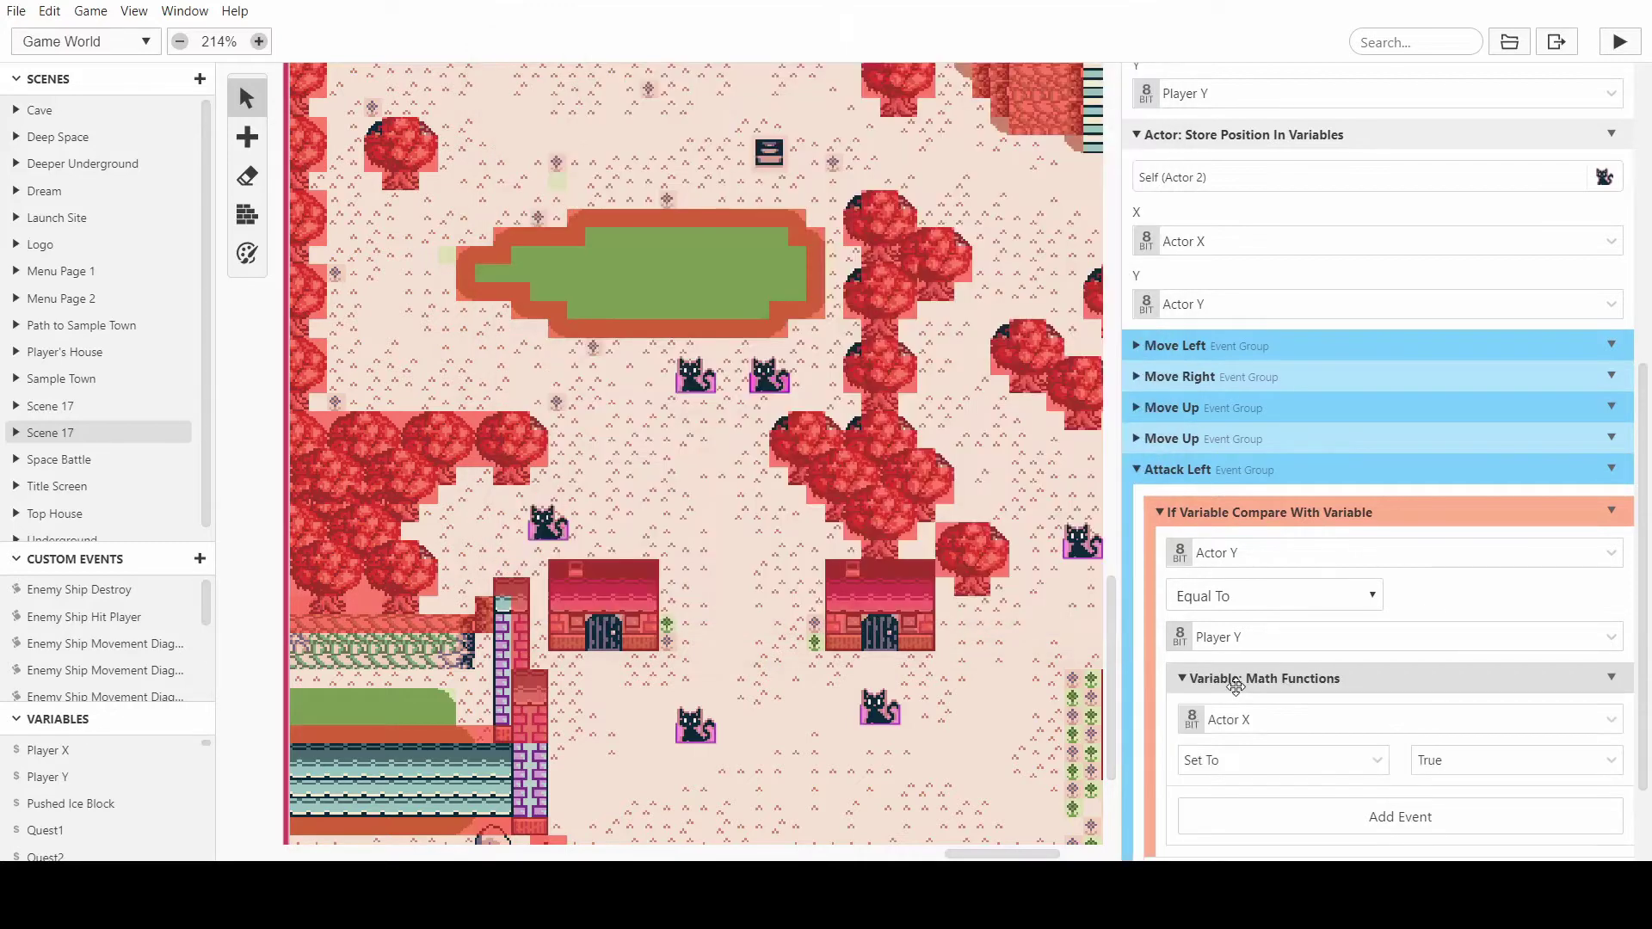
# - Make the math step set Local 2 to True
pyautogui.scroll(-2, 1236, 685)
pyautogui.click(1266, 598)
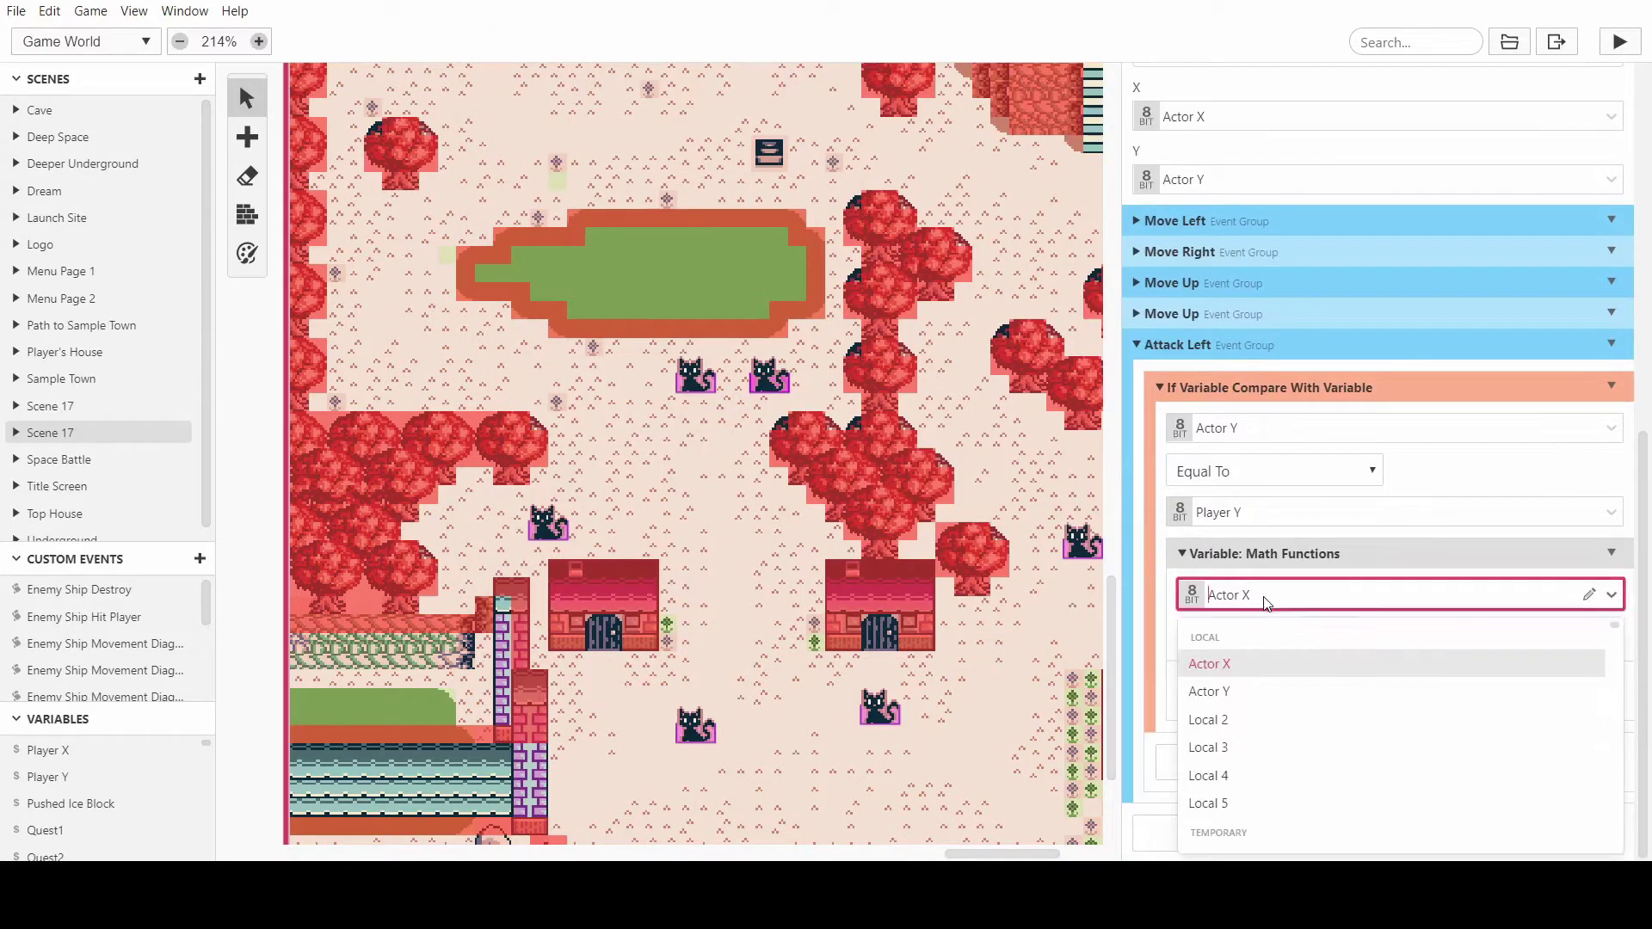
pyautogui.click(1261, 705)
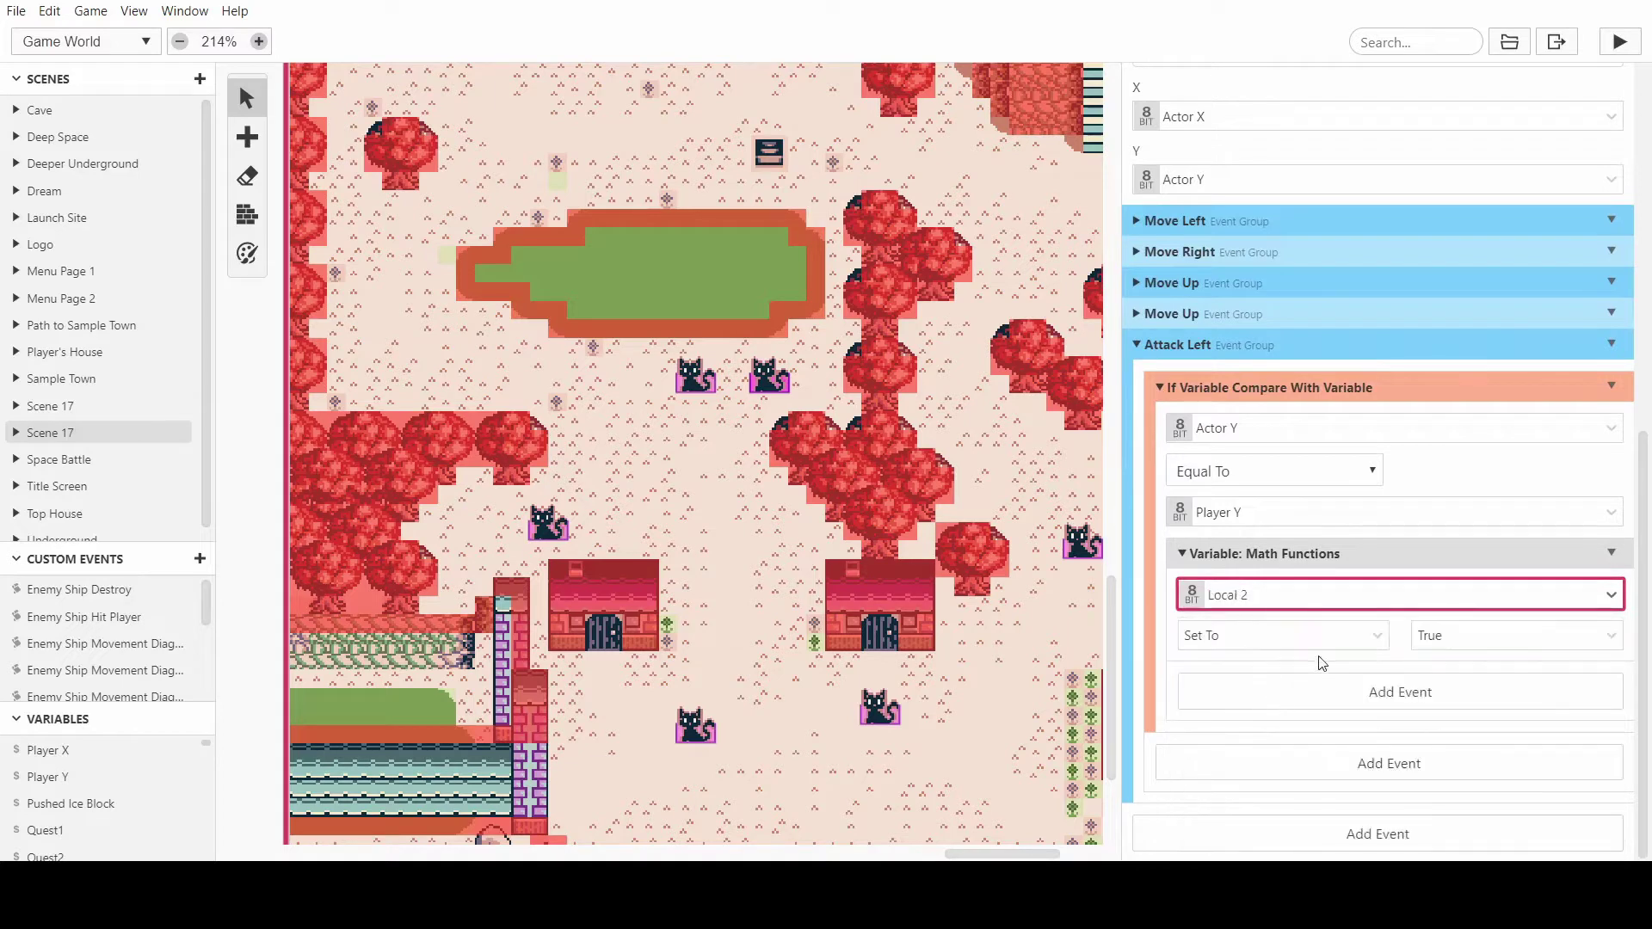
pyautogui.click(1290, 595)
pyautogui.scroll(-2, 1263, 724)
pyautogui.scroll(2, 1265, 731)
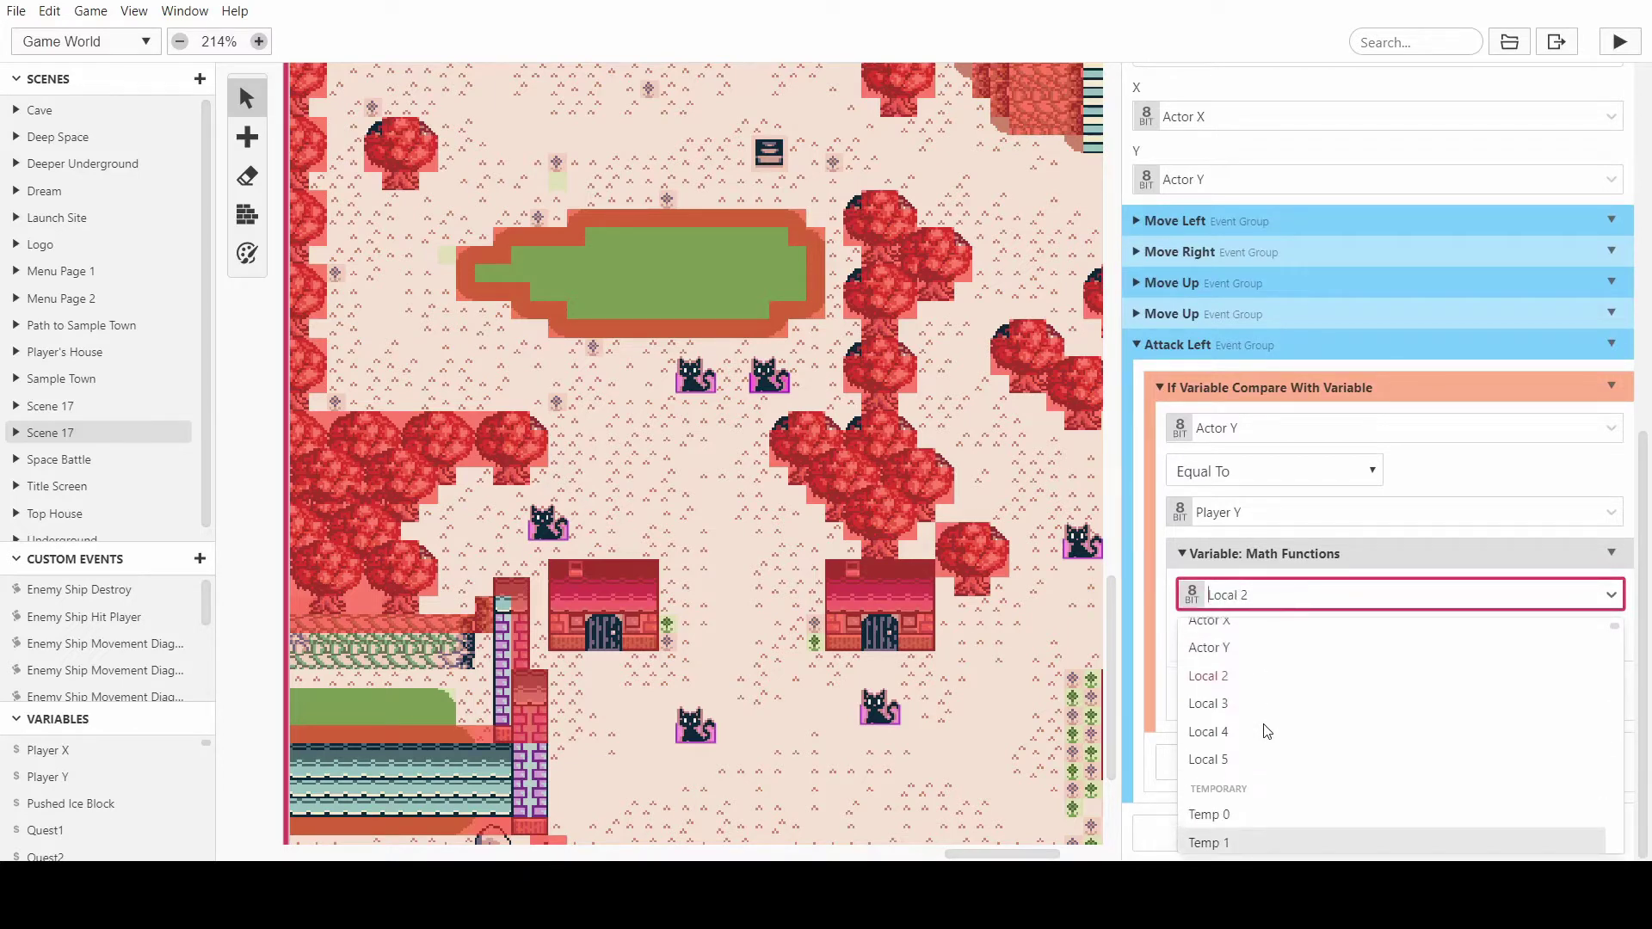
pyautogui.click(1244, 685)
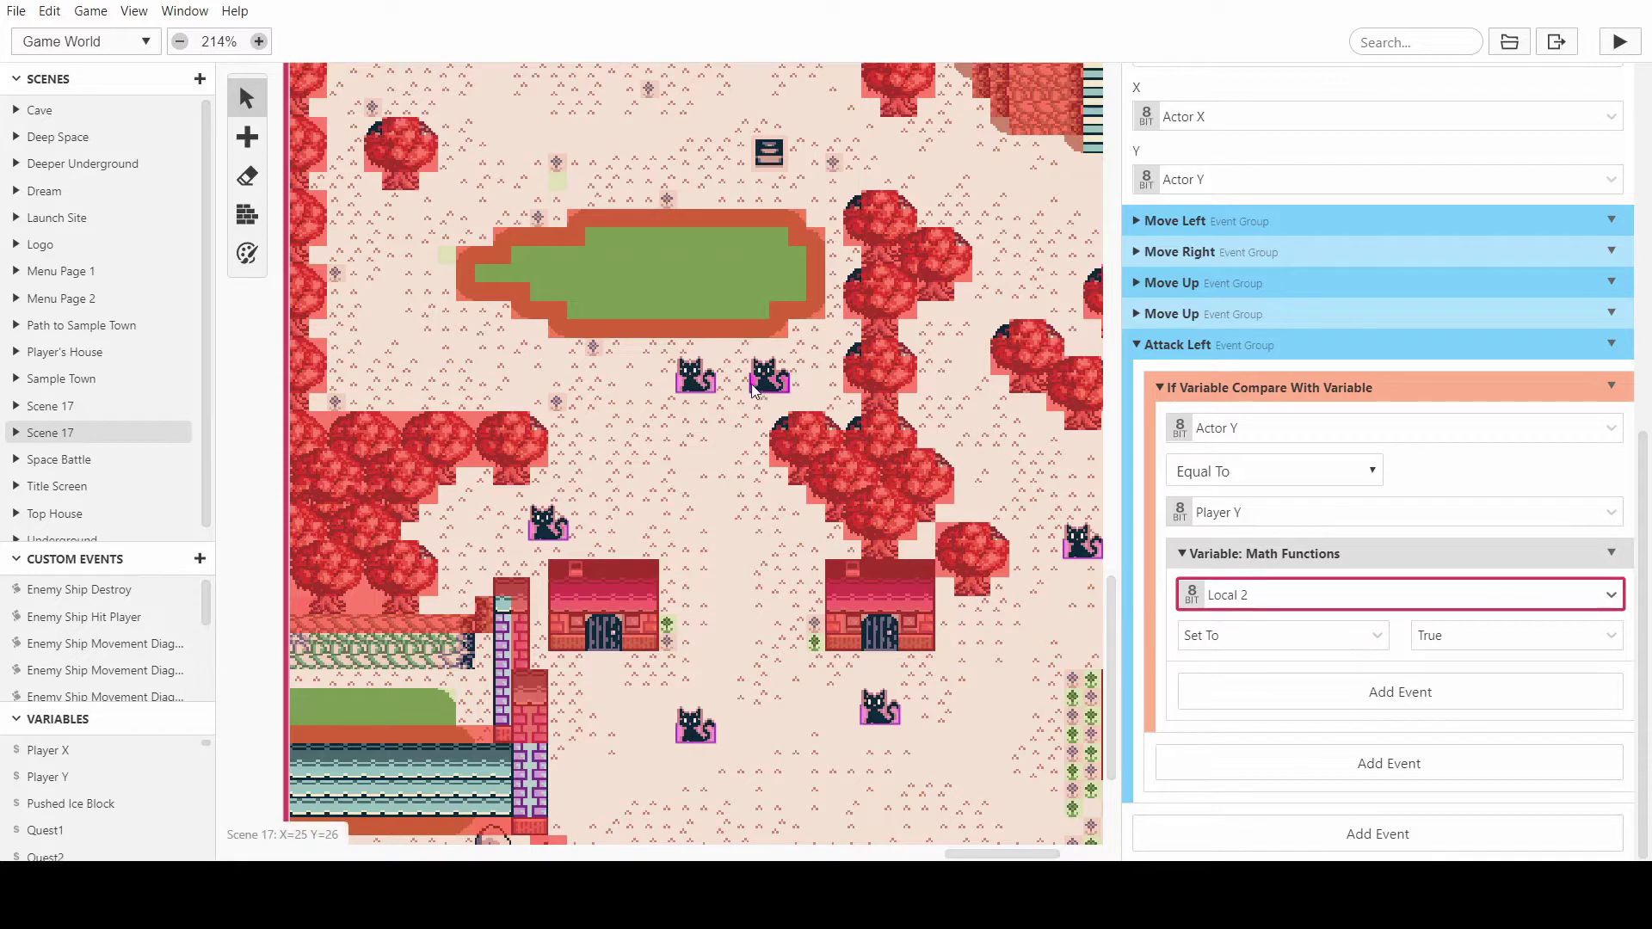
pyautogui.scroll(2, 1161, 279)
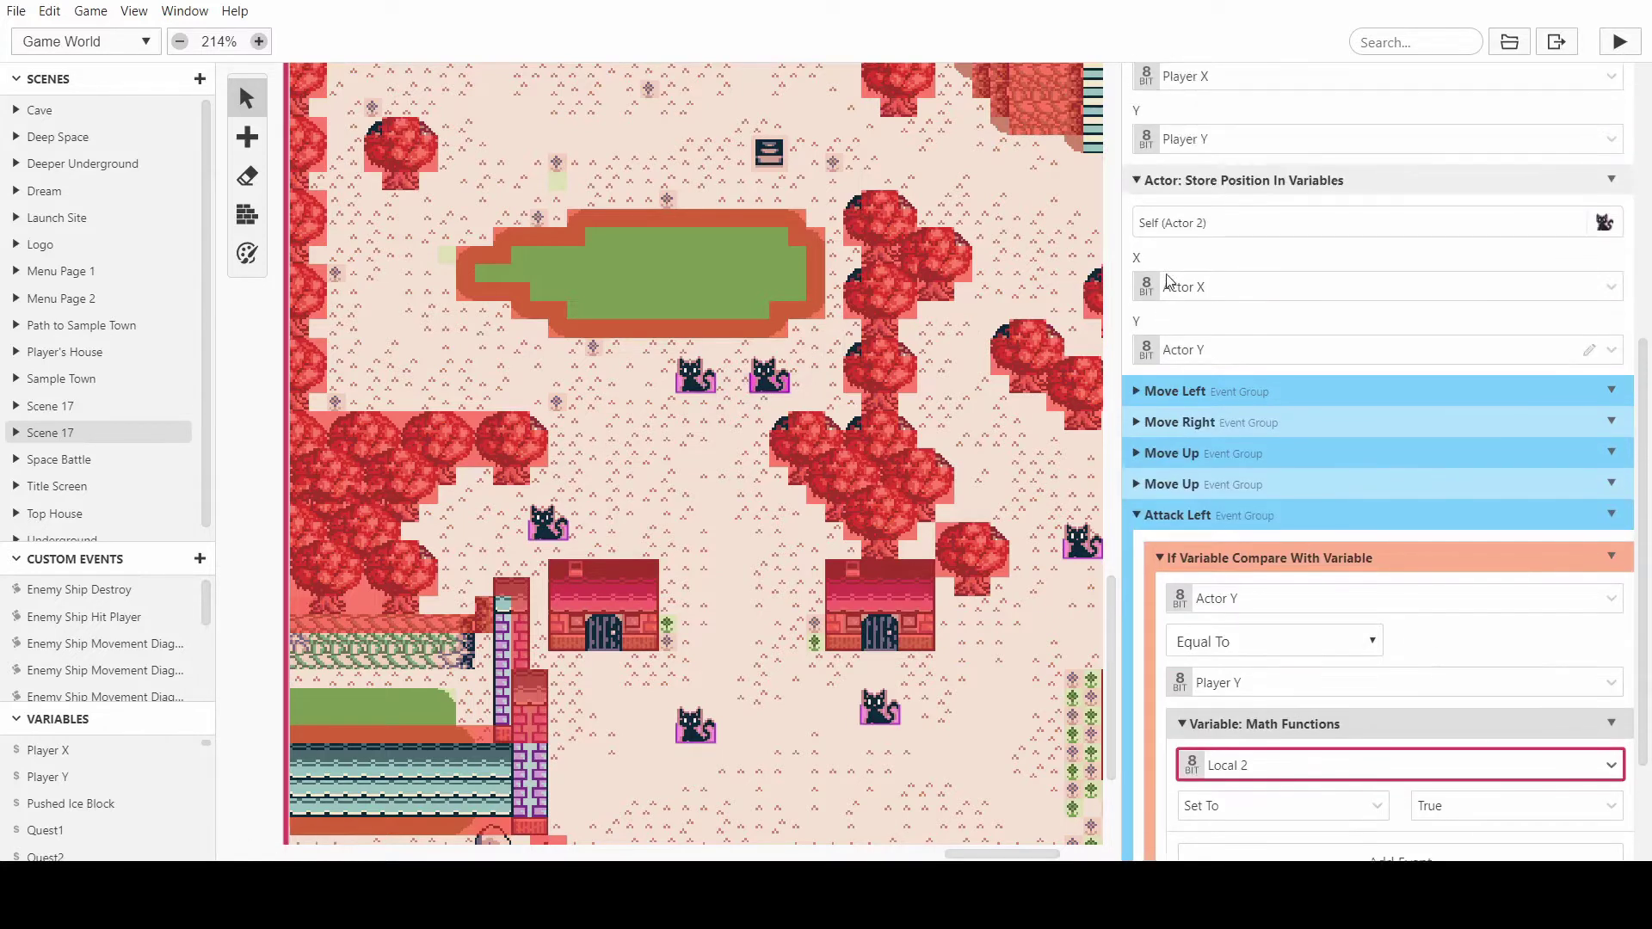
pyautogui.scroll(1, 1169, 281)
# - Nudge the Actor 3 cat one tile right and back left, then open Actor 1's Attack Left event picker
pyautogui.scroll(2, 1207, 288)
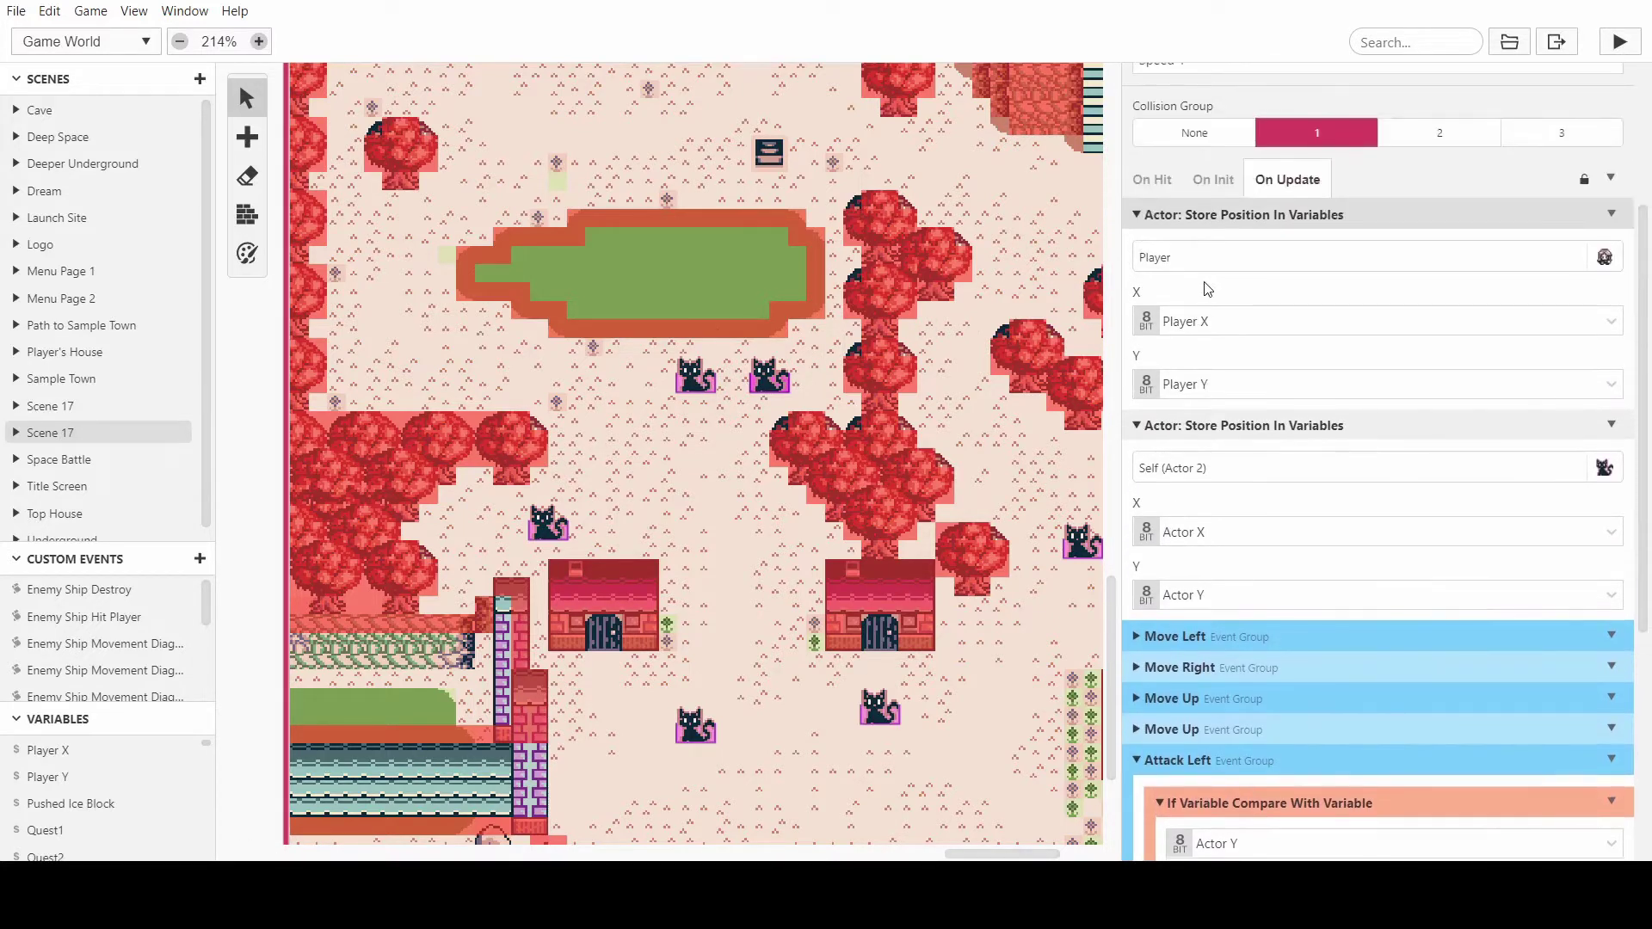
pyautogui.moveTo(692, 395); pyautogui.dragTo(721, 394)
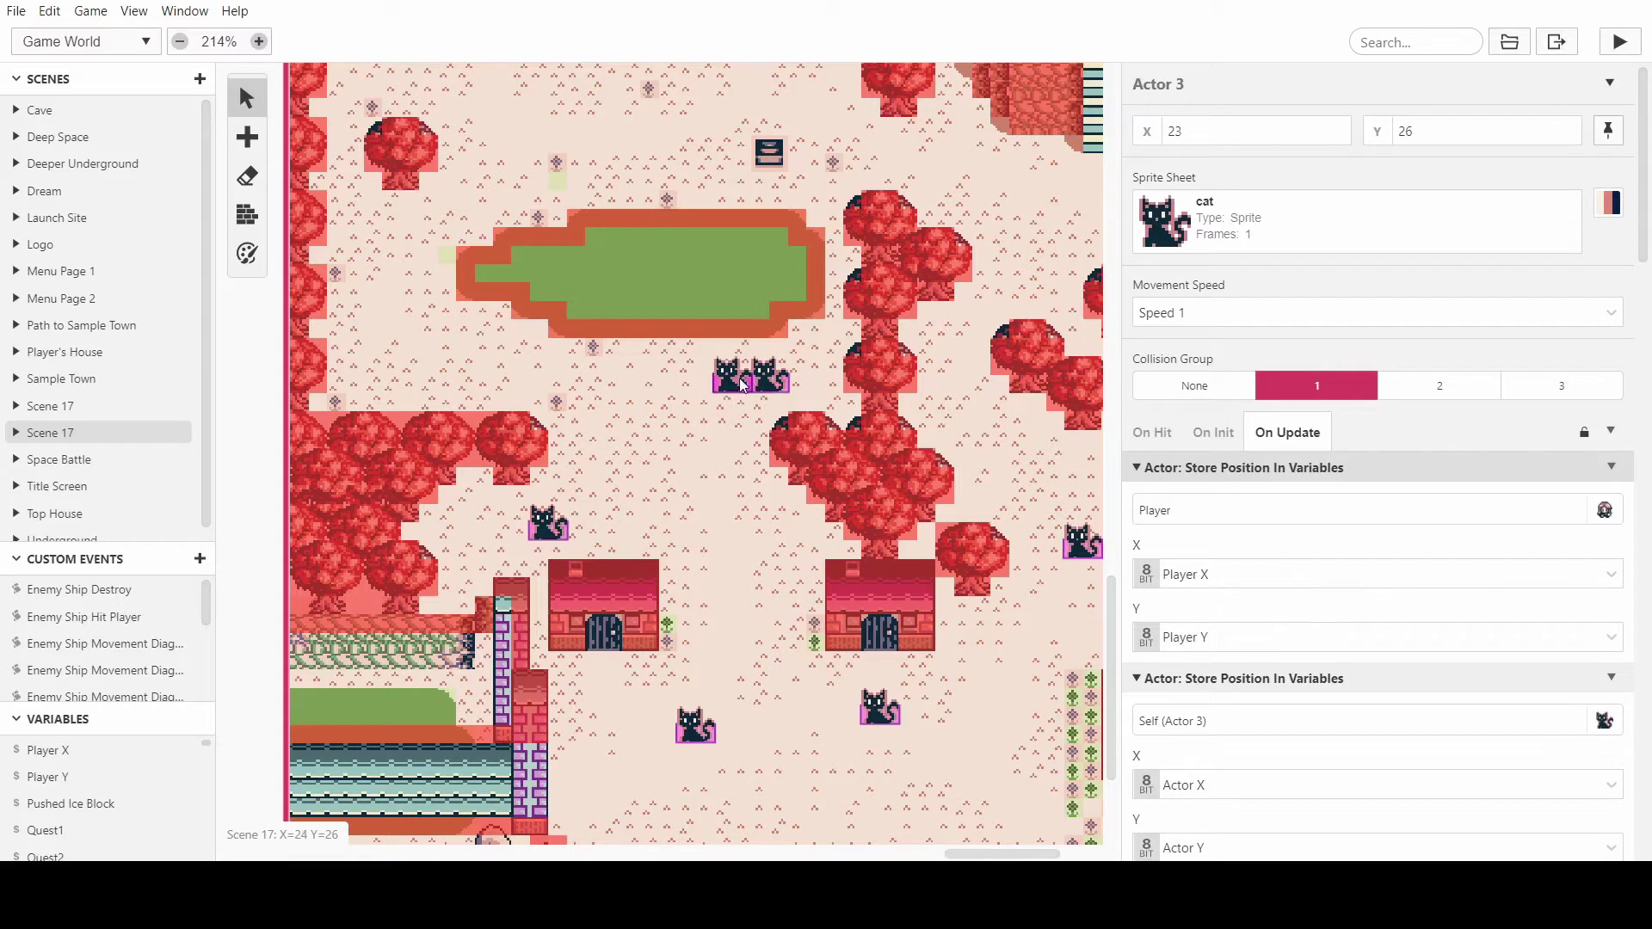
pyautogui.moveTo(742, 389); pyautogui.dragTo(705, 392)
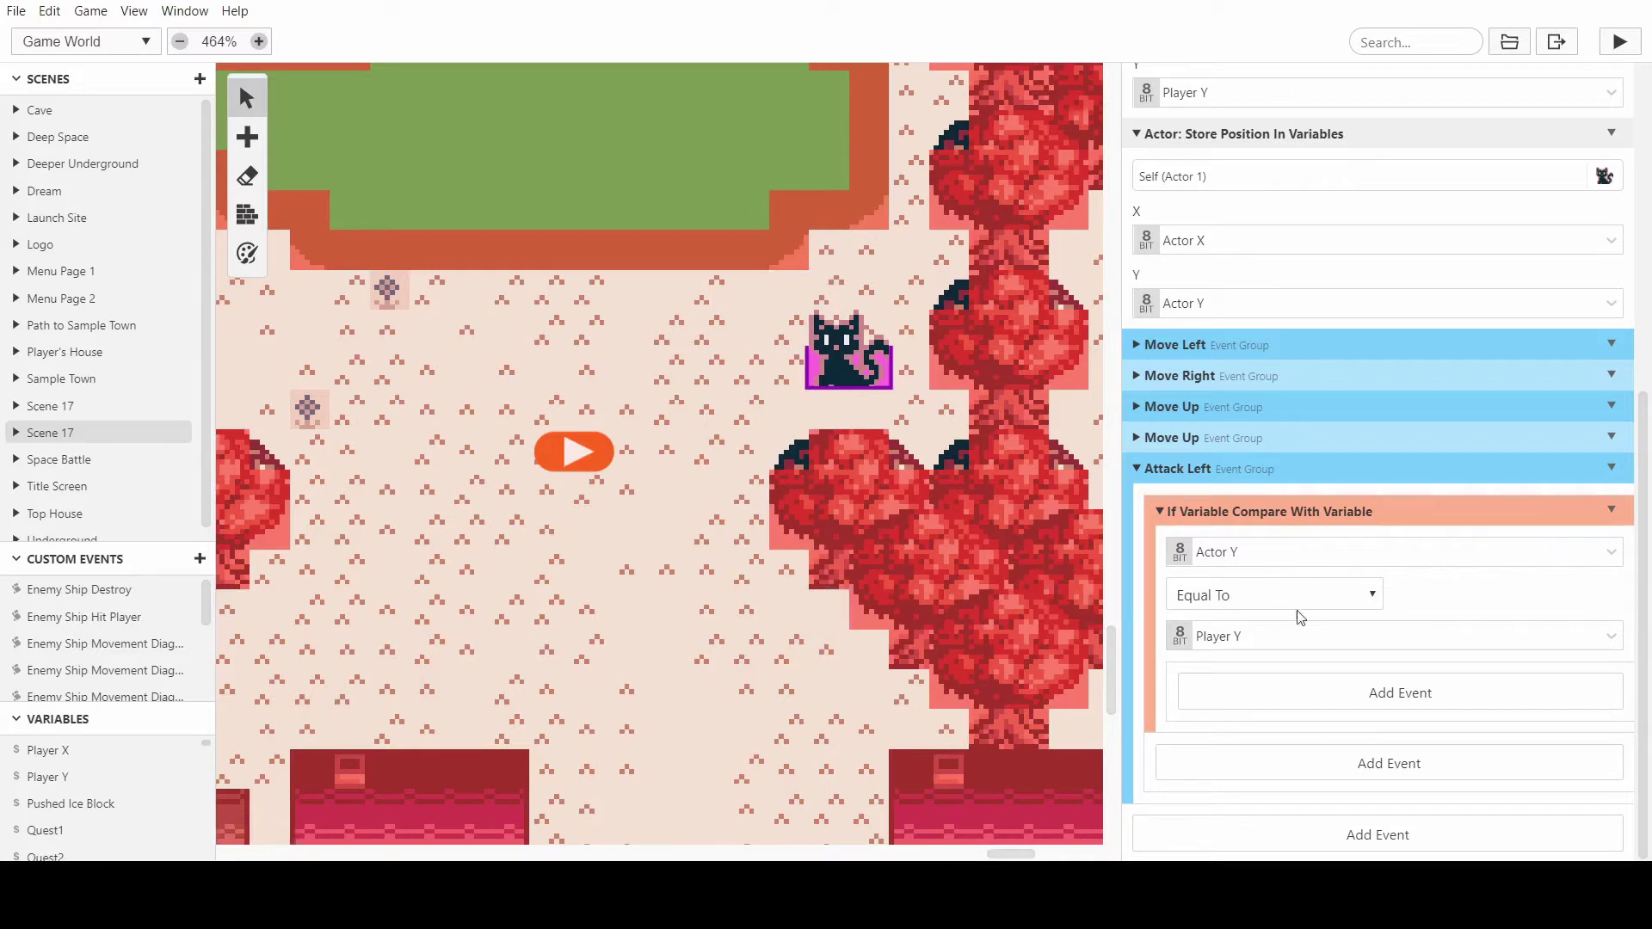
pyautogui.click(1428, 708)
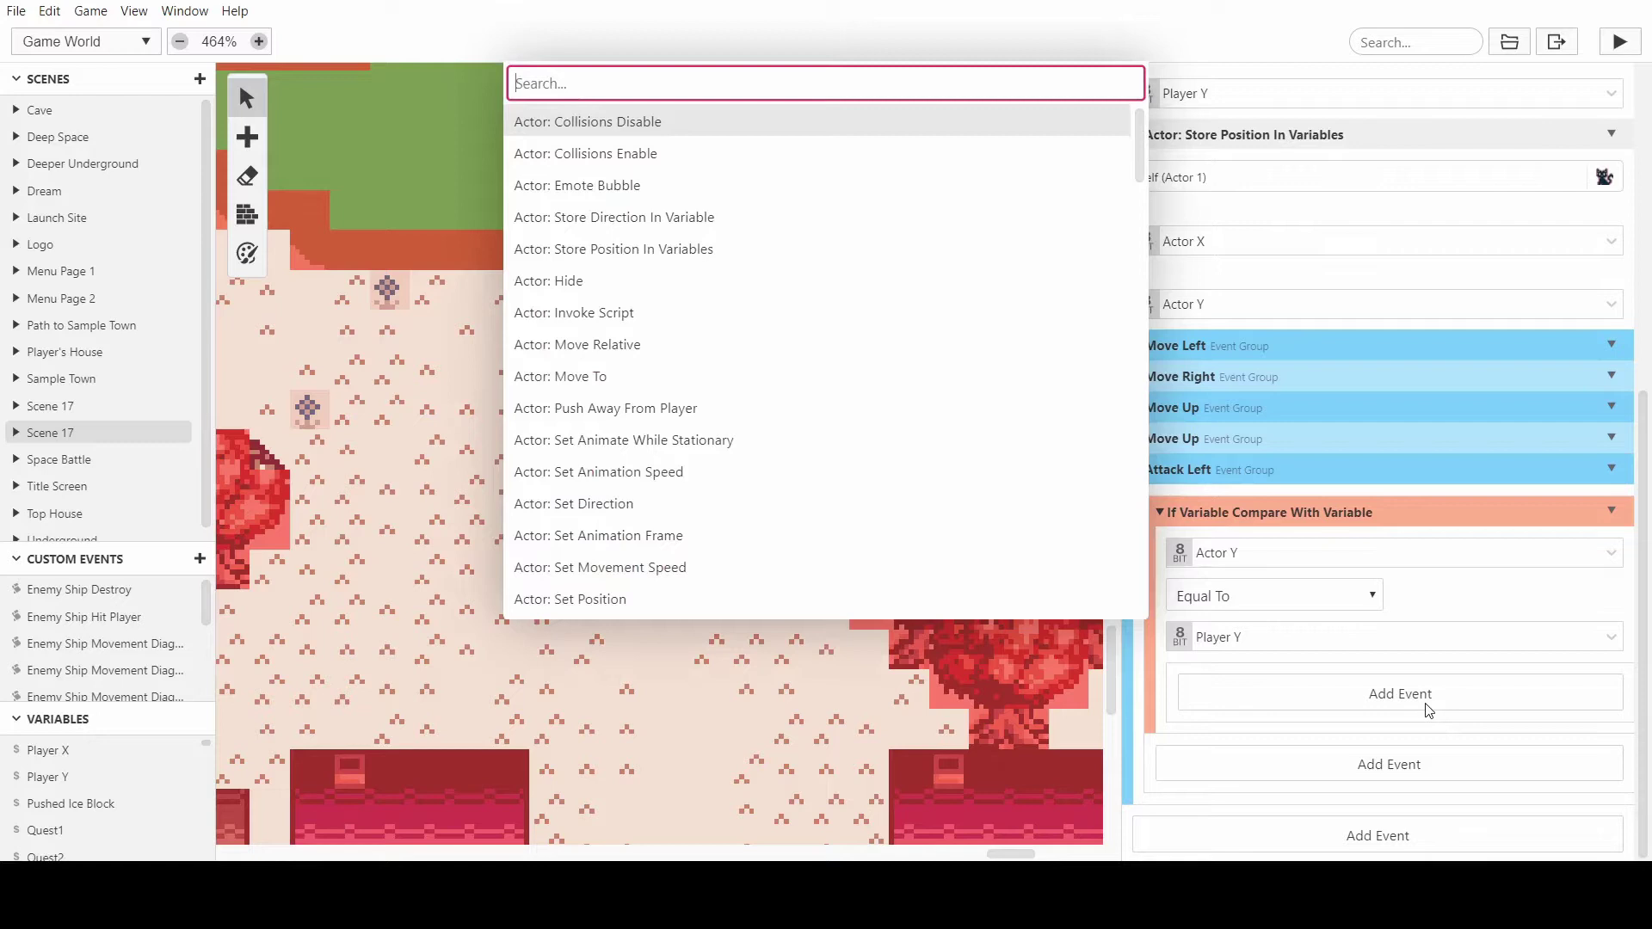
# - Add a Variable: Math Functions event and rename its variable to 'Actor X Attack Check'
pyautogui.write('math')
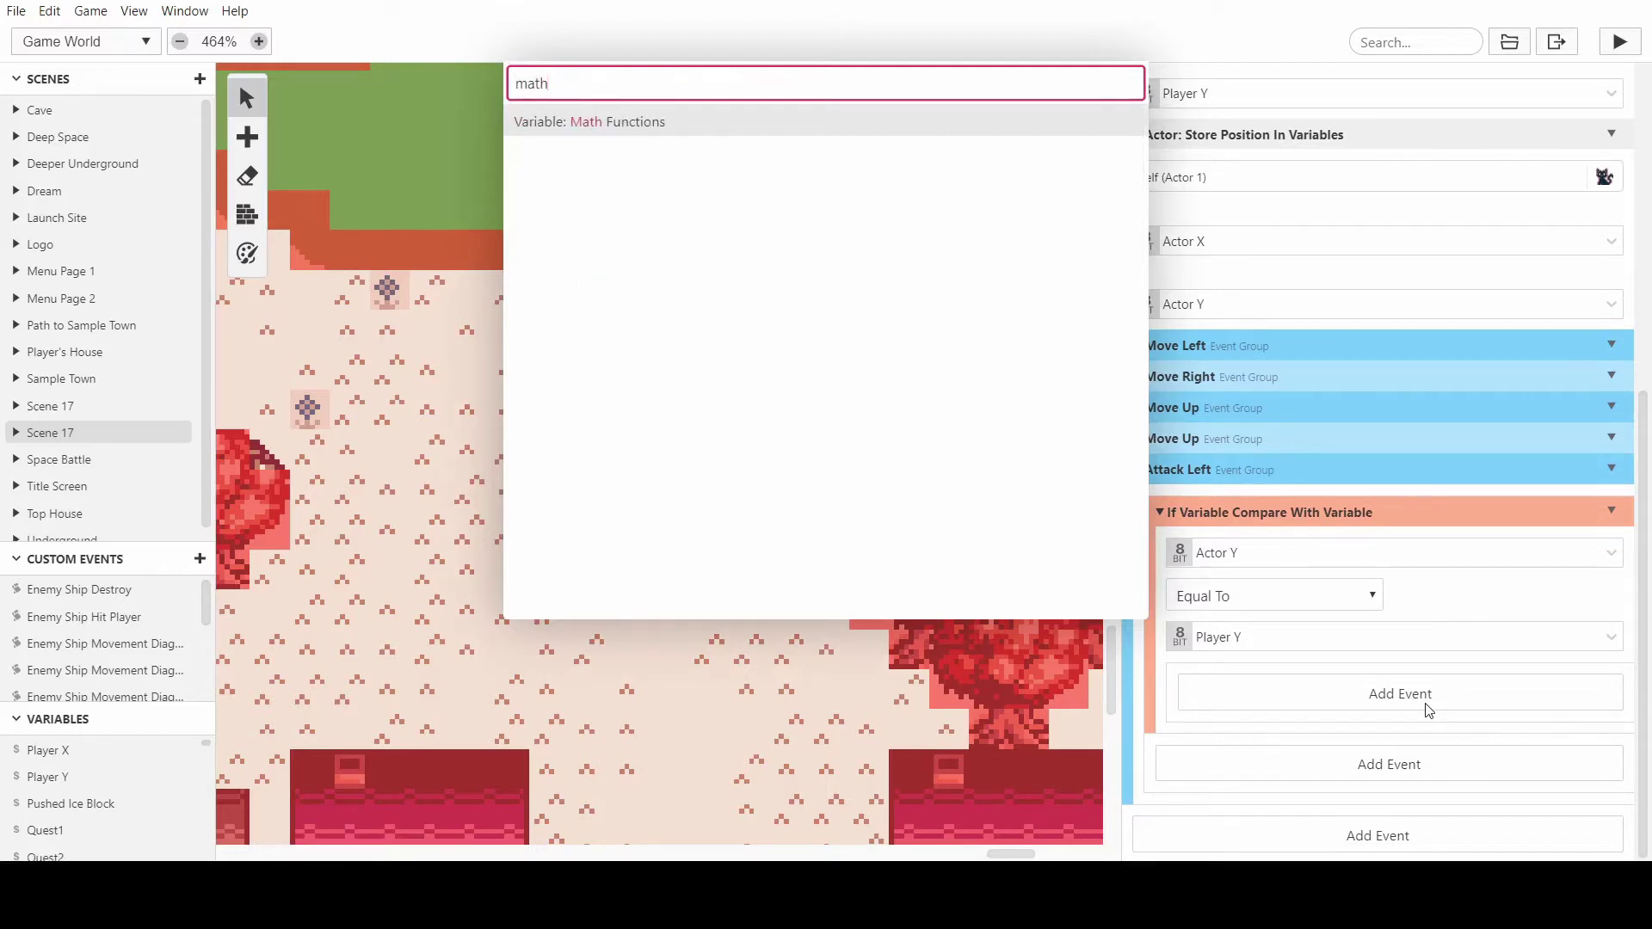
pyautogui.press('Return')
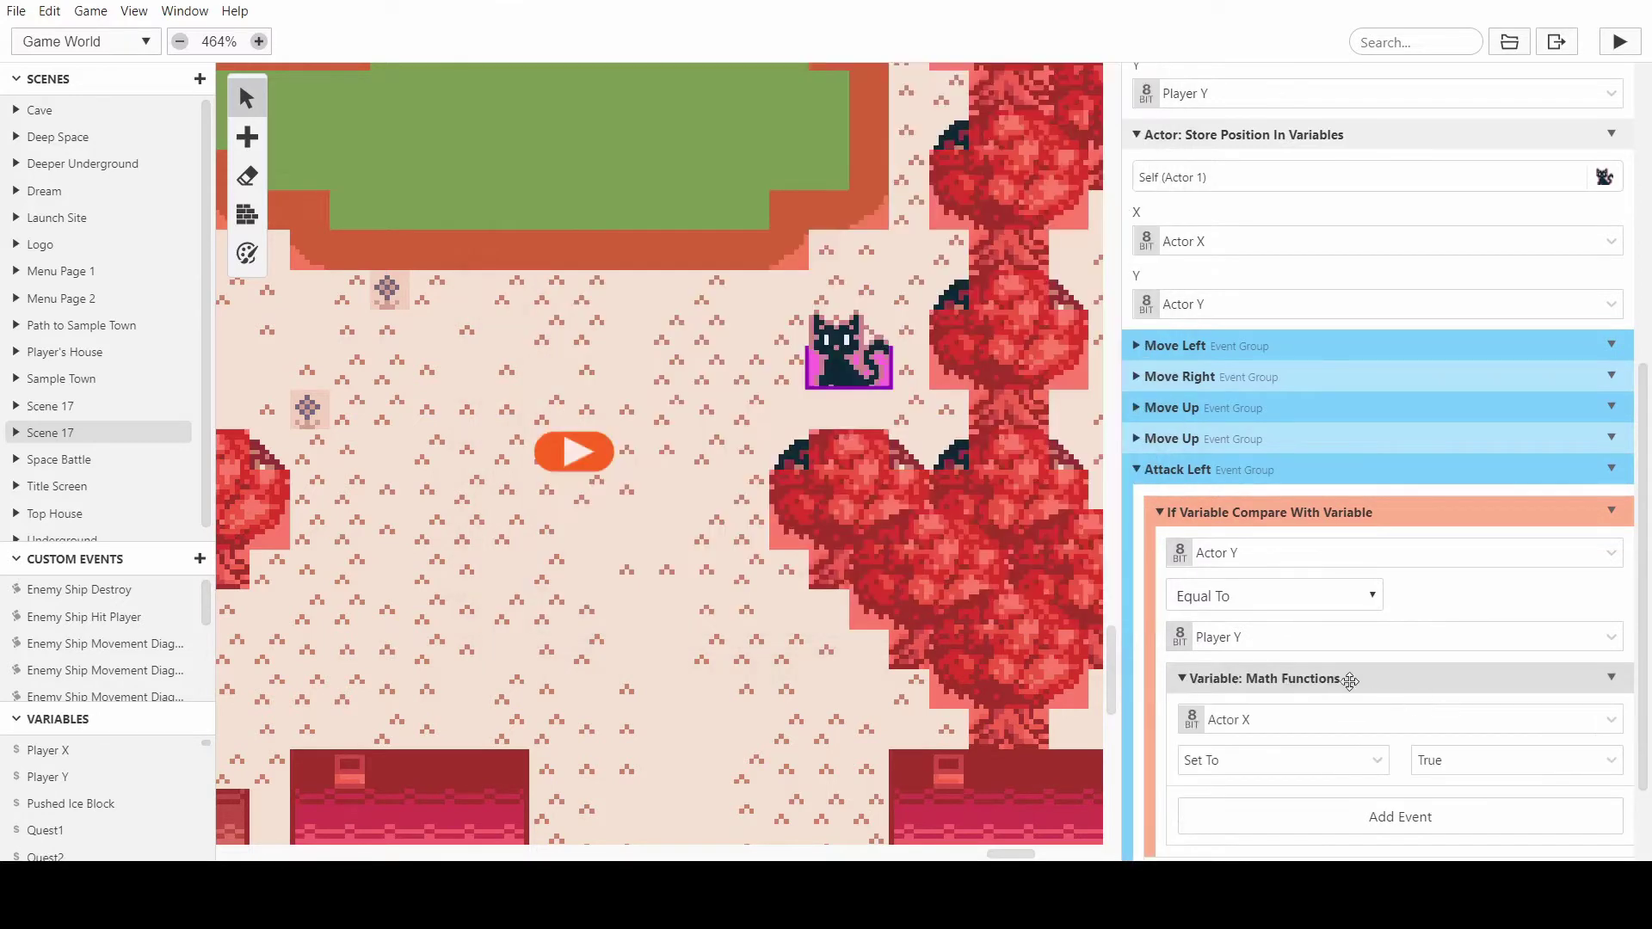
pyautogui.scroll(-1, 1352, 682)
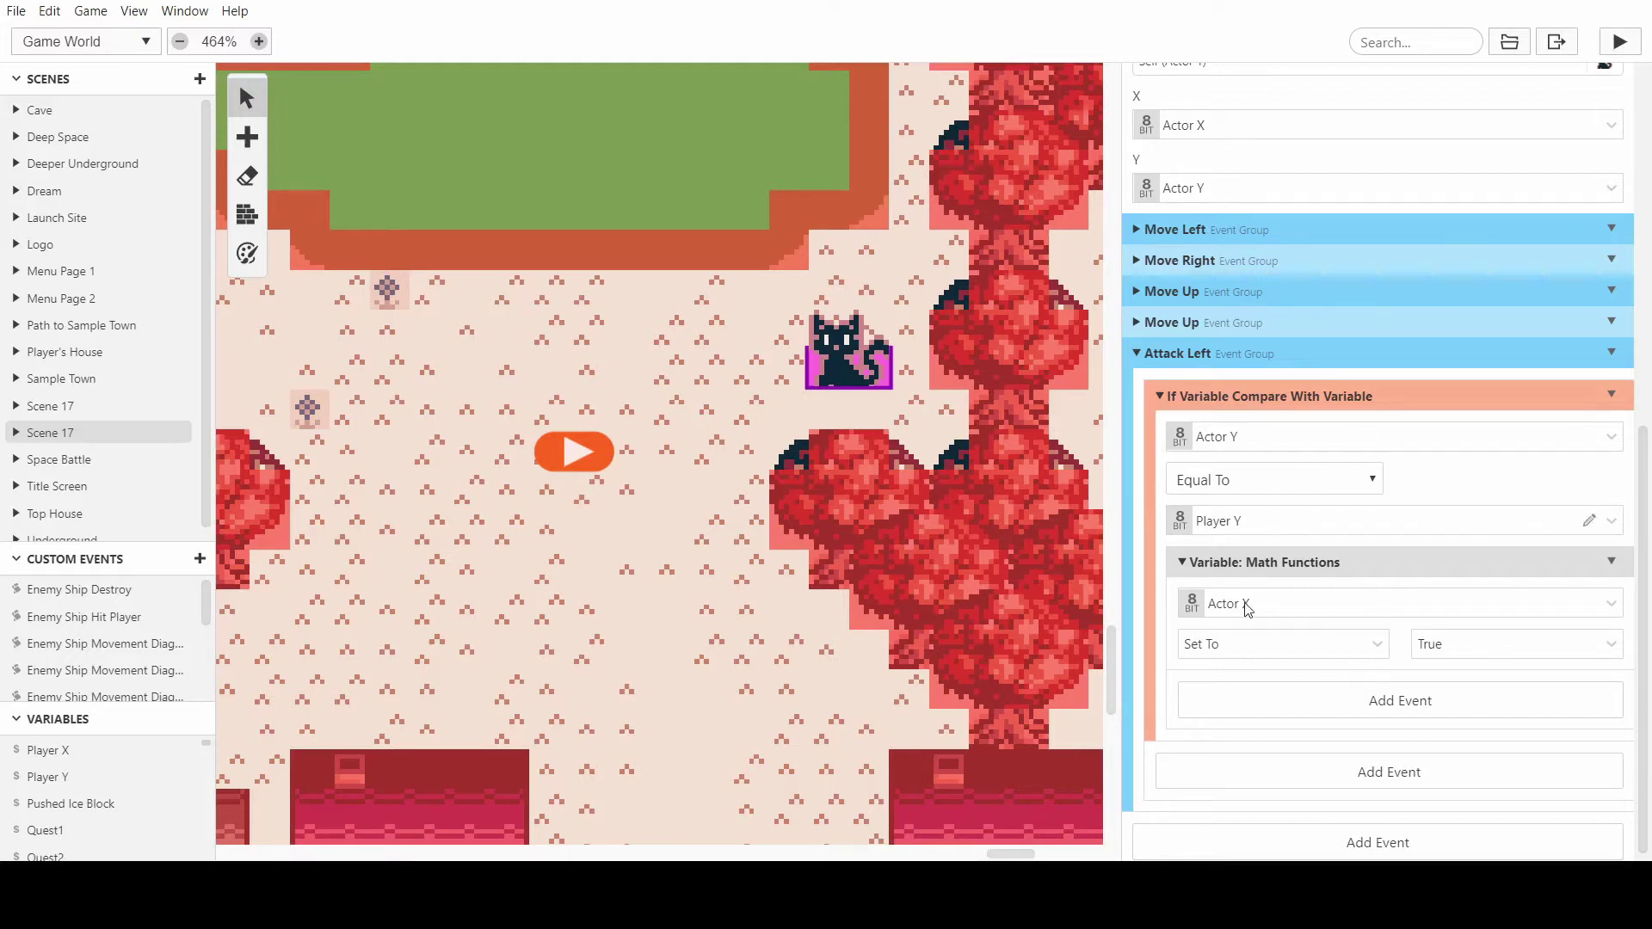
pyautogui.click(1284, 611)
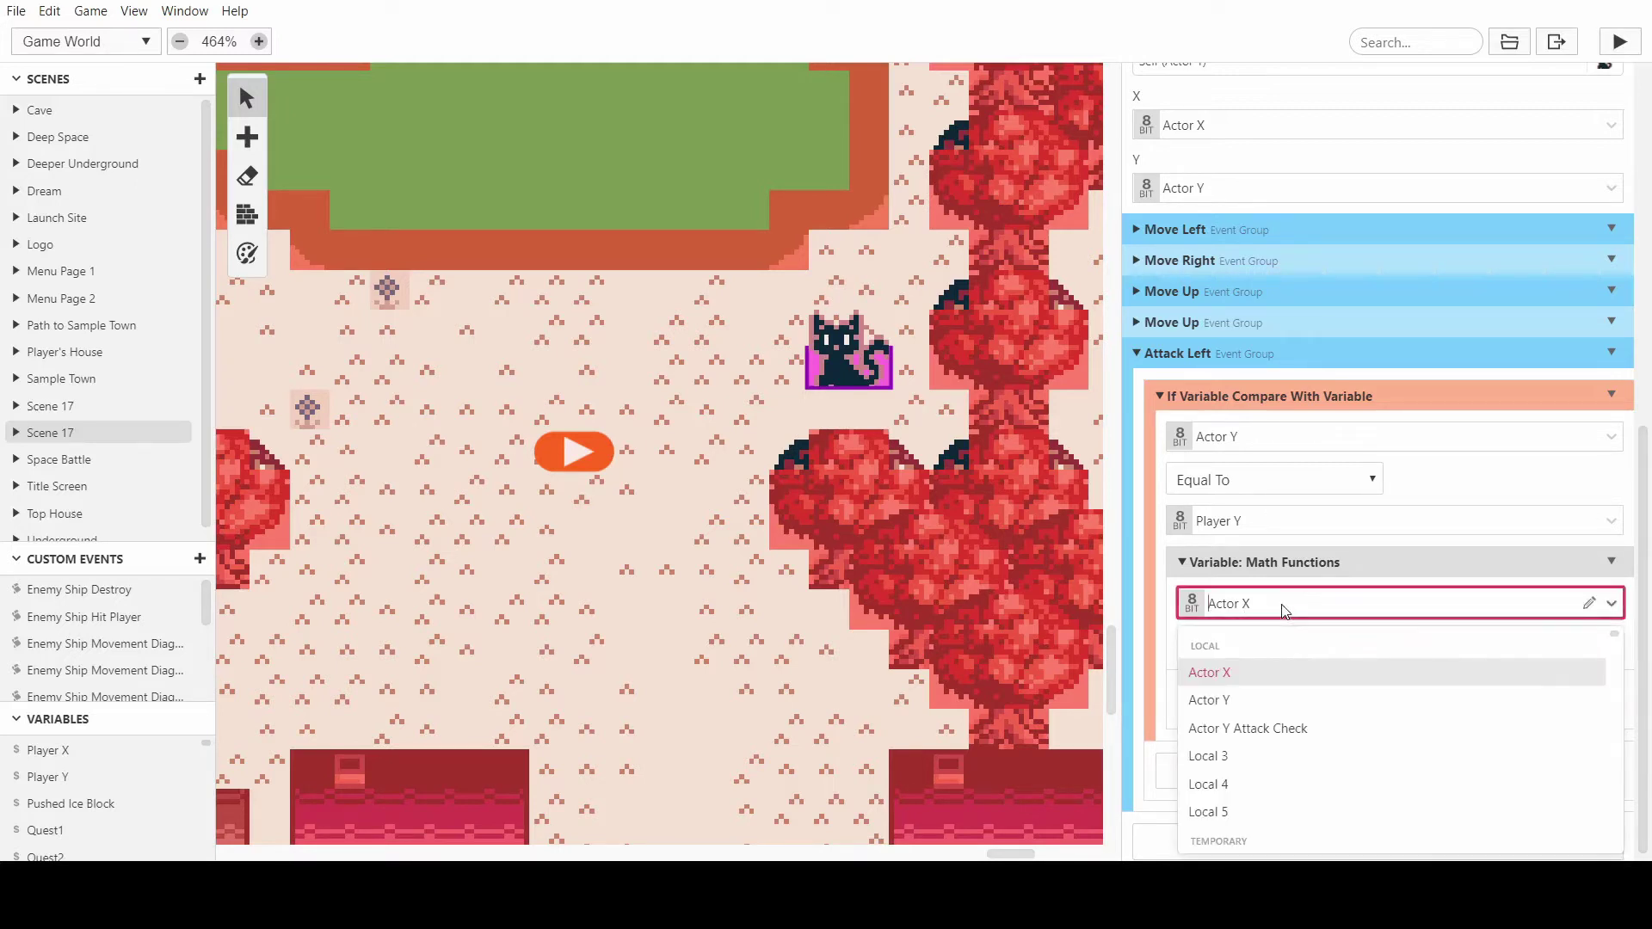
pyautogui.click(1262, 732)
pyautogui.click(1605, 603)
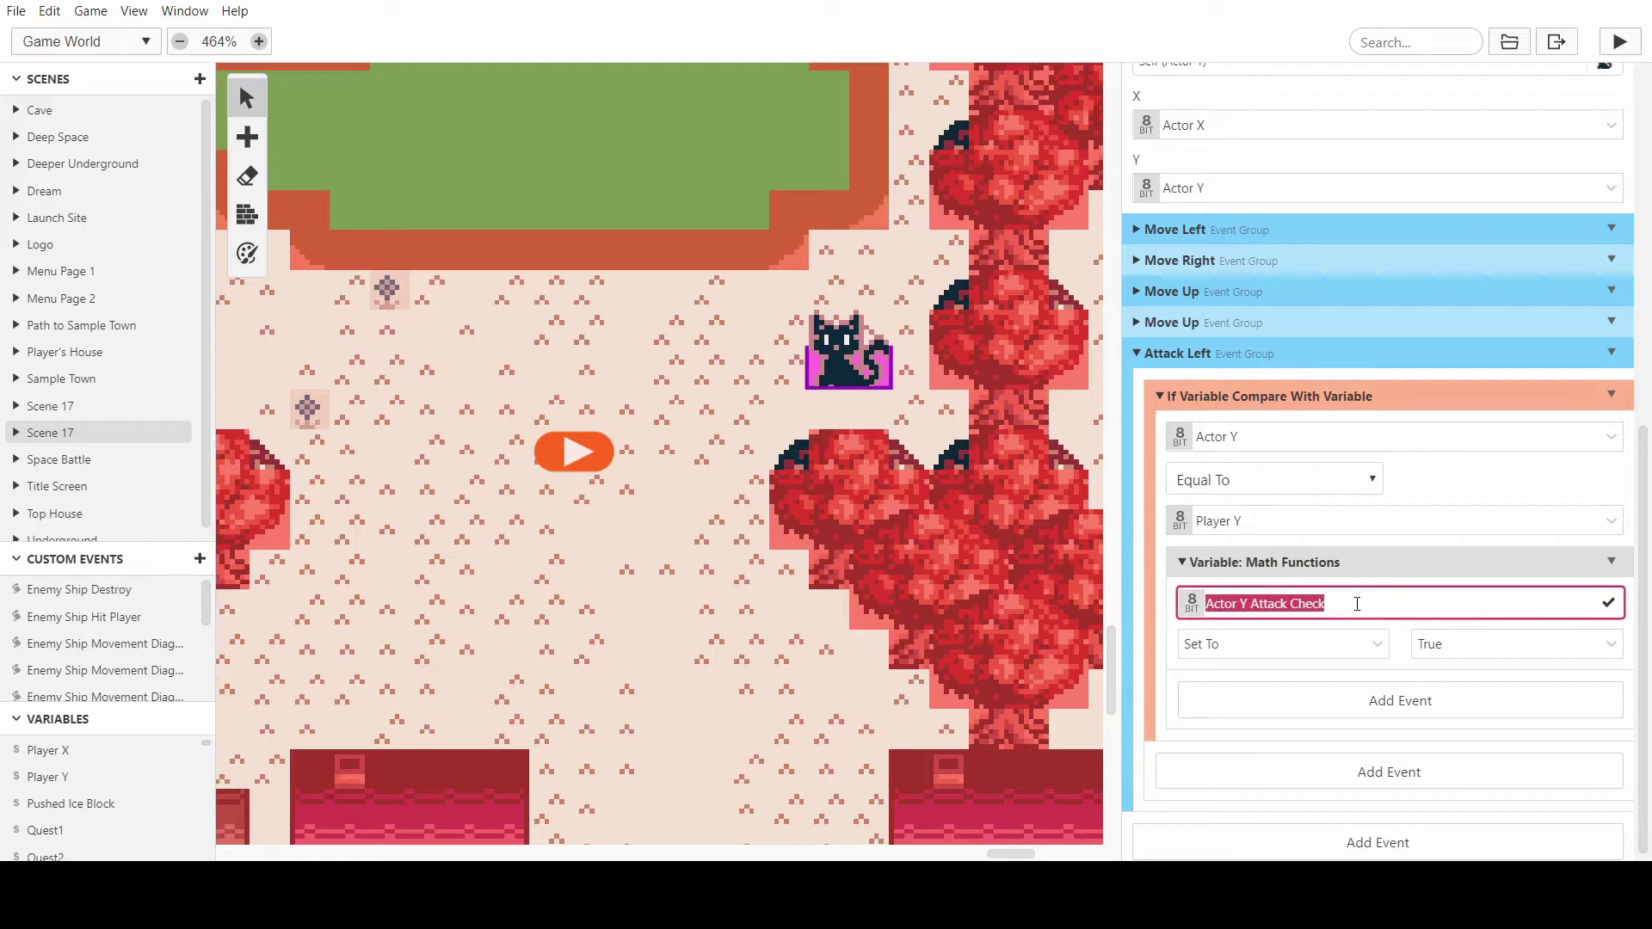
pyautogui.moveTo(1357, 604); pyautogui.dragTo(1163, 600)
pyautogui.write('Ac')
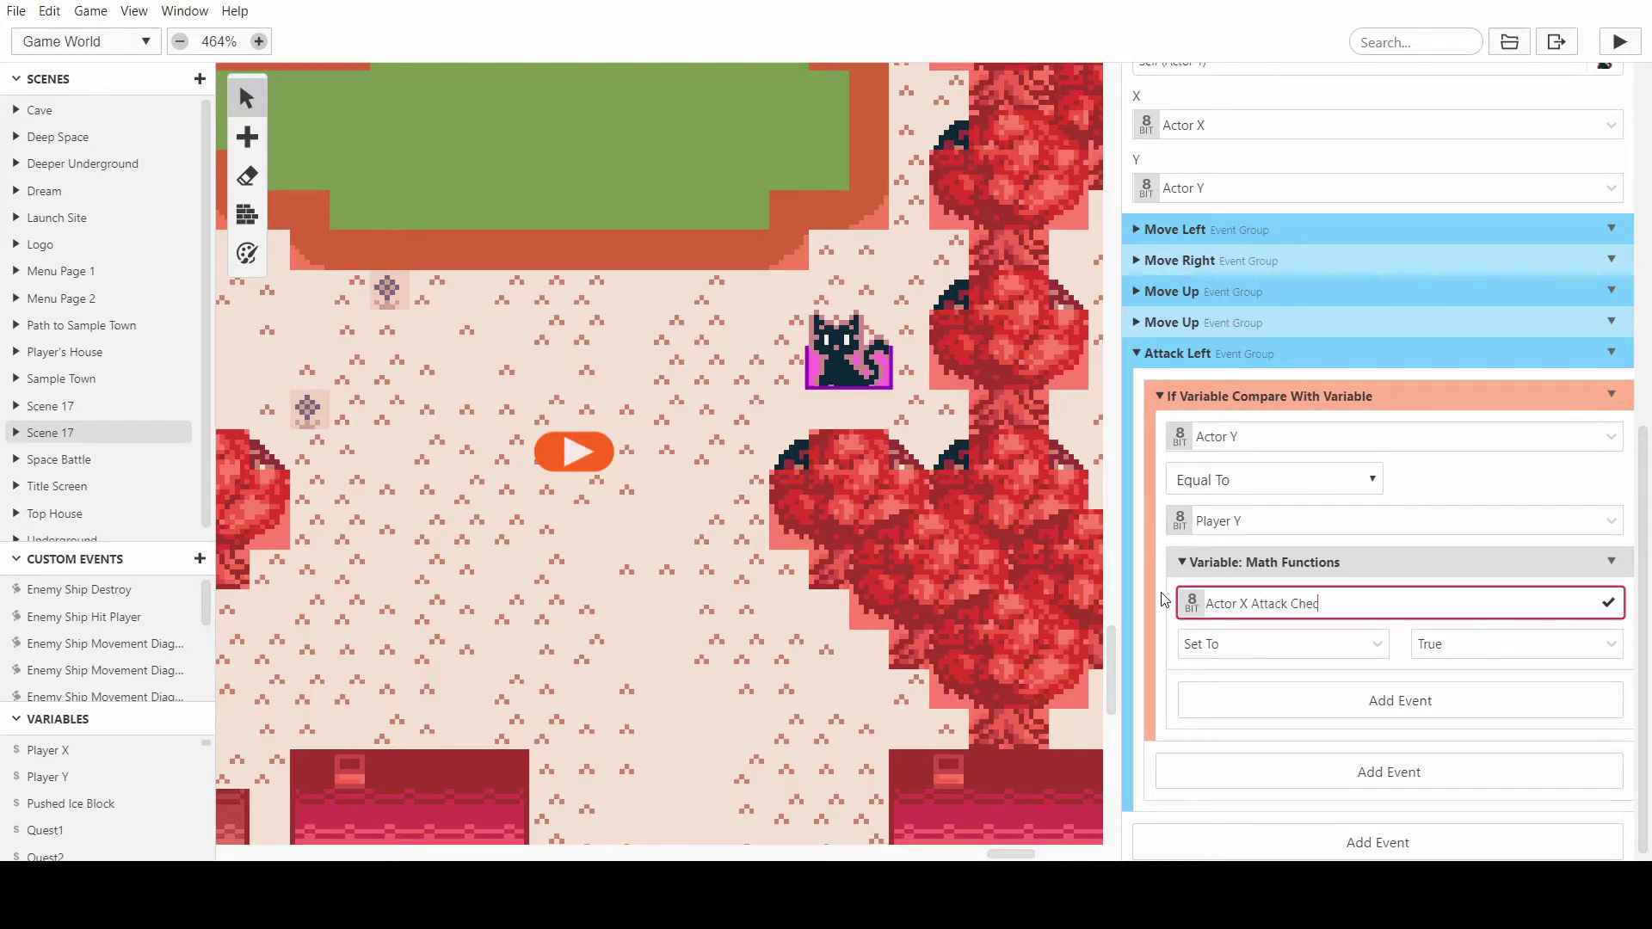
pyautogui.press('Return')
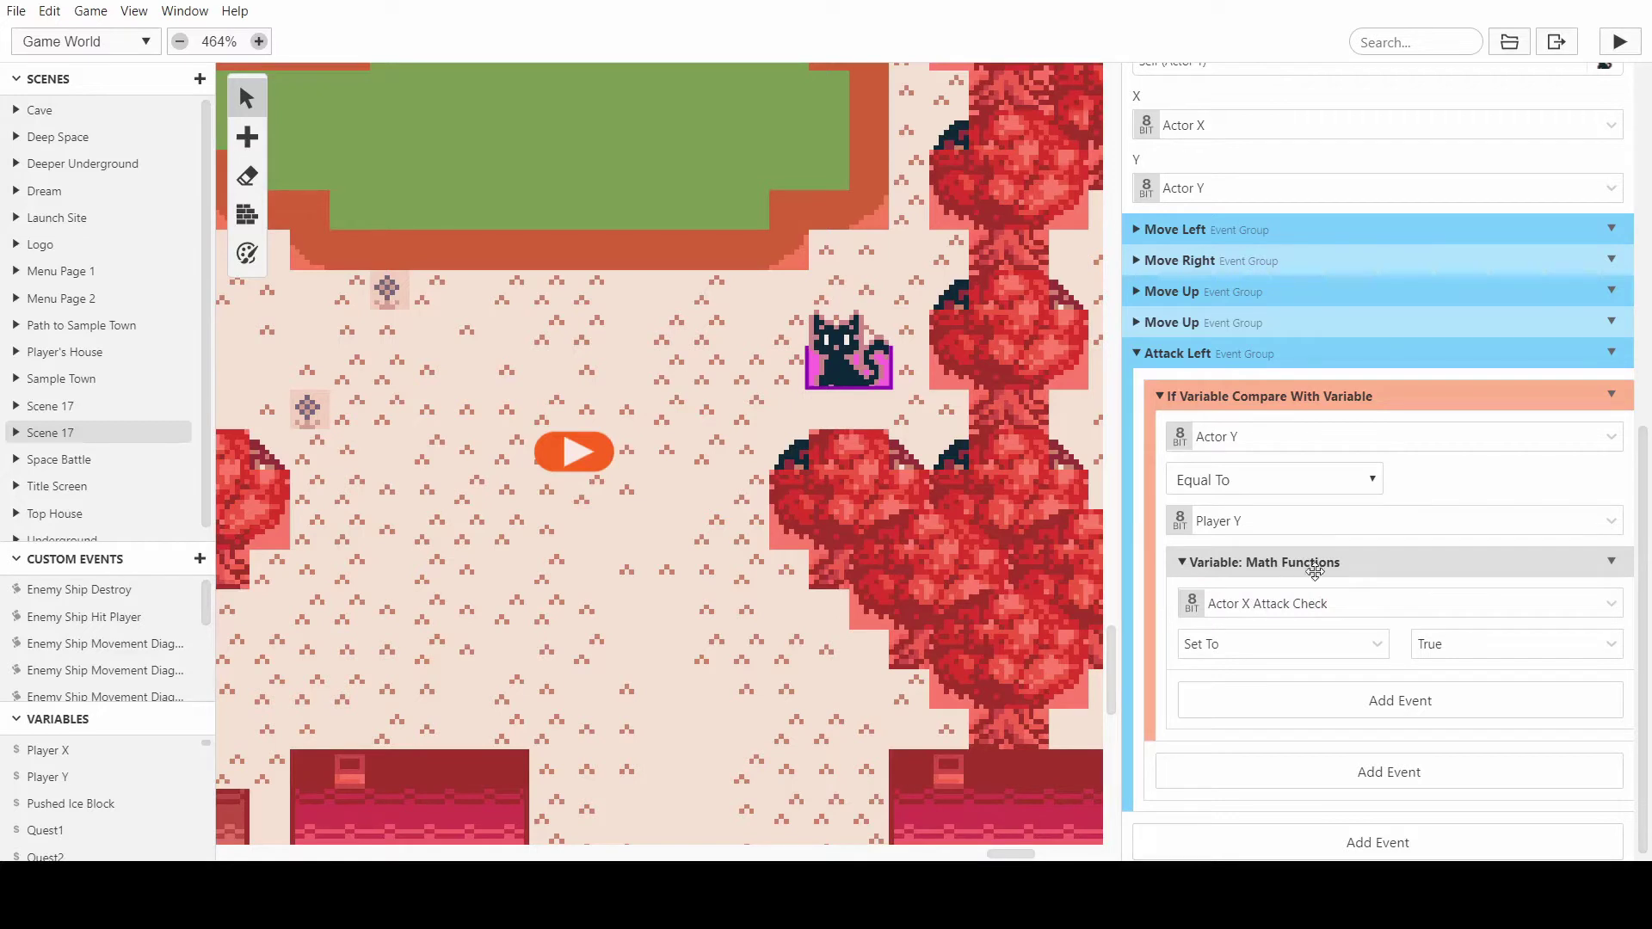
# - Set the math step's value type to Variable so it takes Actor X
pyautogui.scroll(-1, 1312, 560)
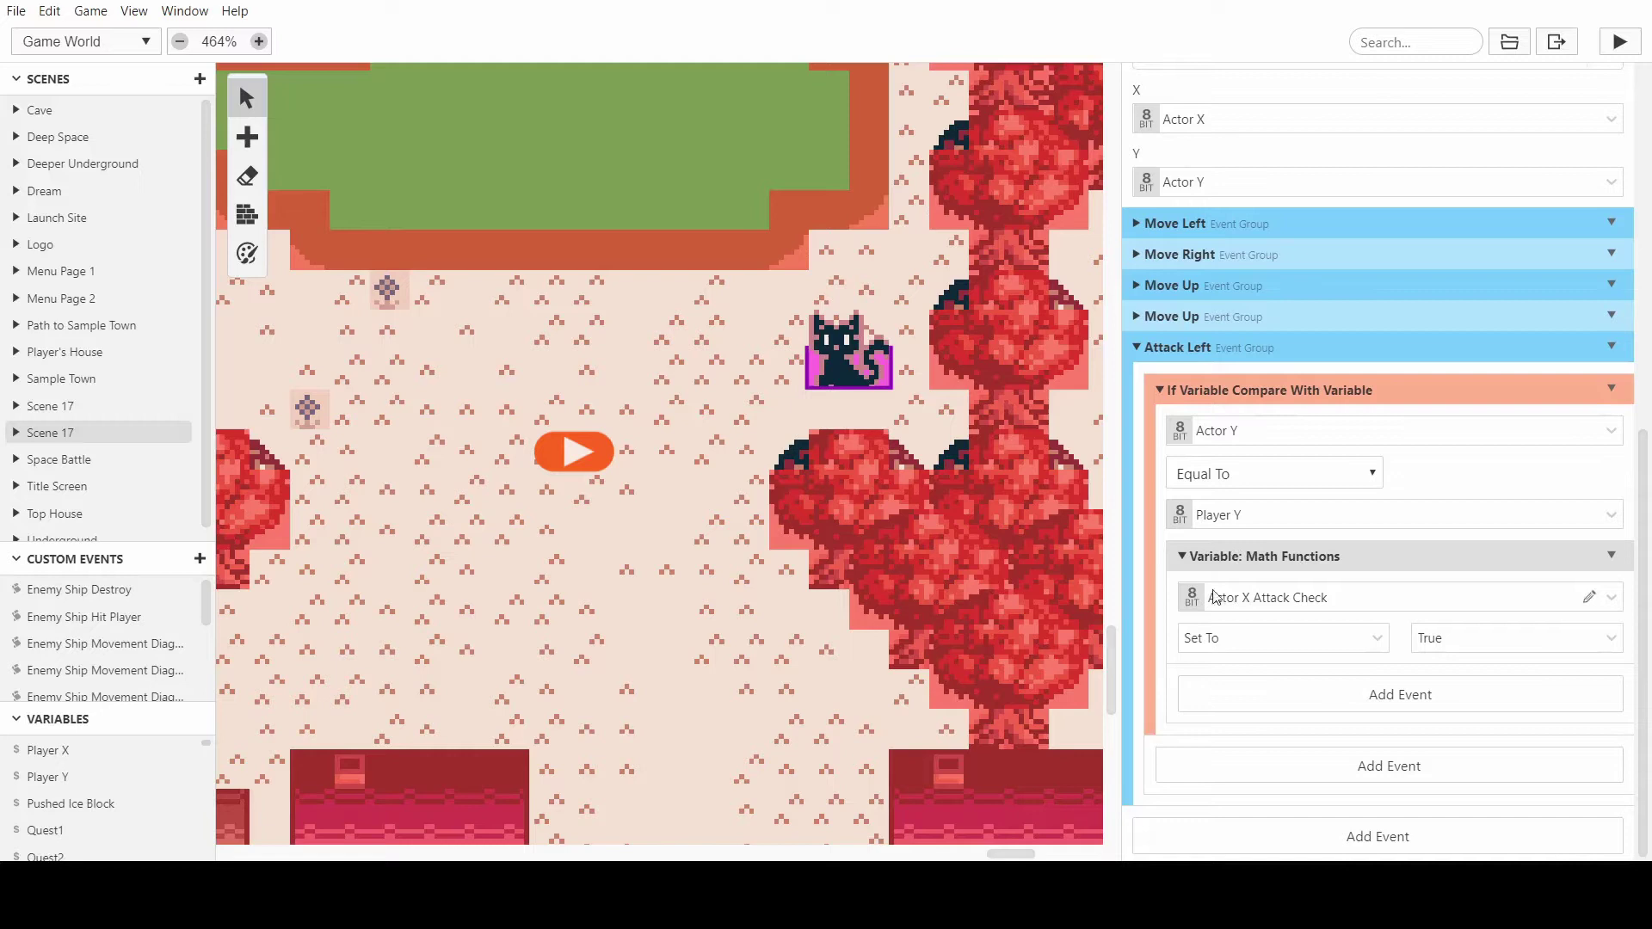
pyautogui.scroll(-1, 1254, 612)
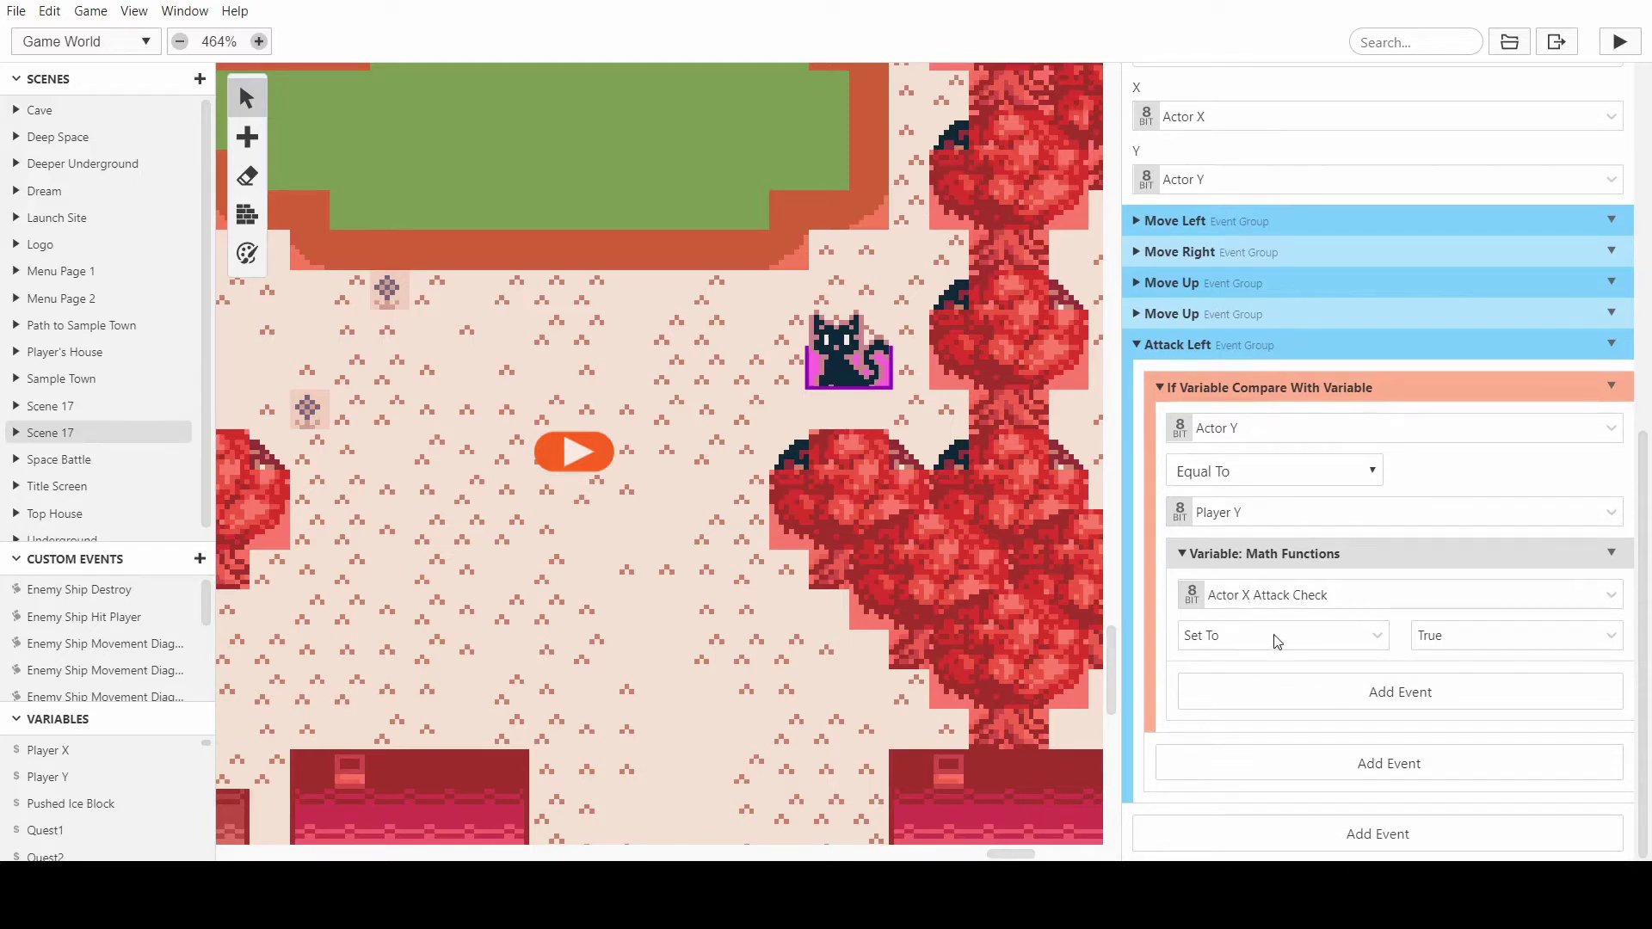
pyautogui.click(1428, 635)
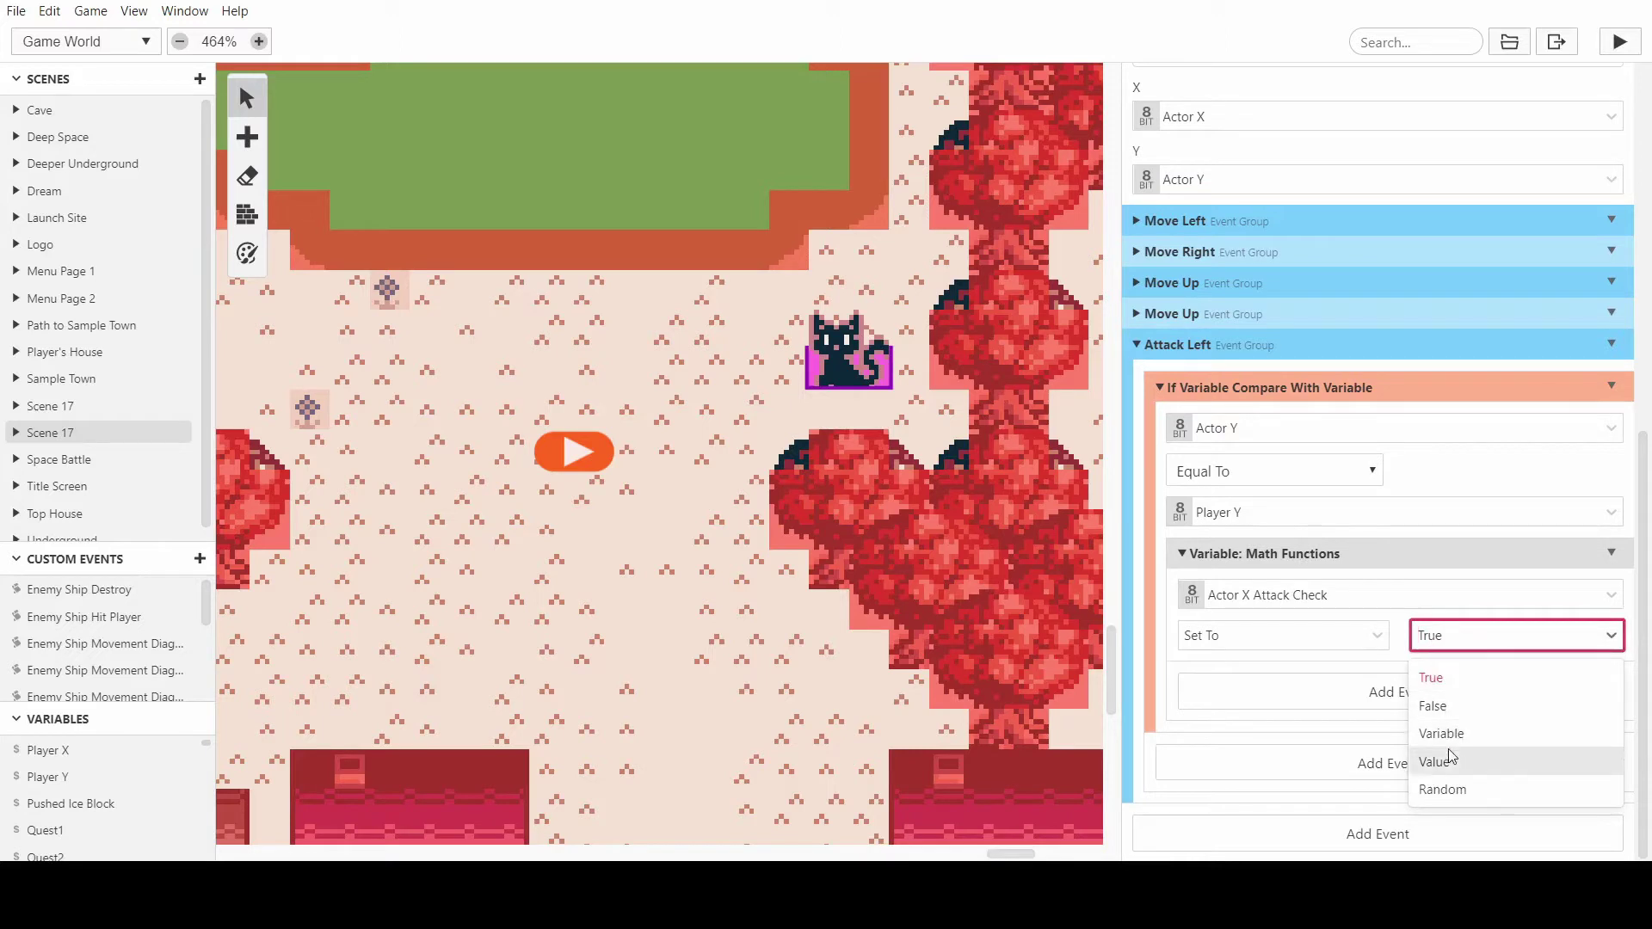
pyautogui.click(1448, 739)
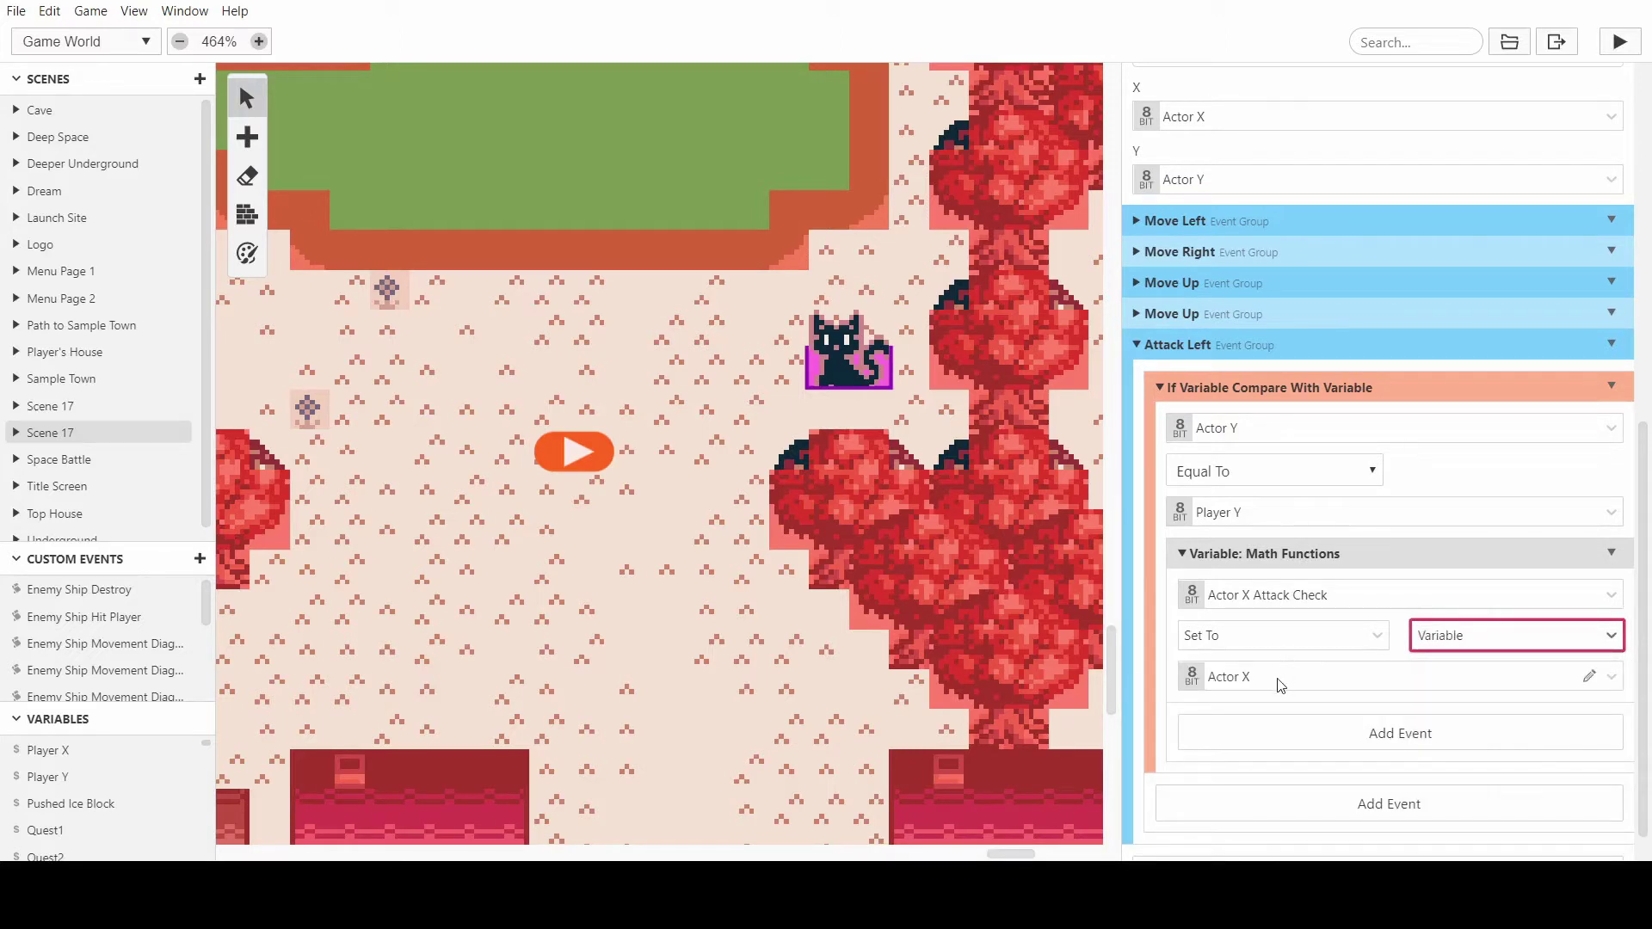
# - Add a second Variable: Math Functions step on Actor X Attack Check
pyautogui.click(1260, 737)
pyautogui.write('math')
pyautogui.press('Return')
pyautogui.scroll(-2, 1259, 730)
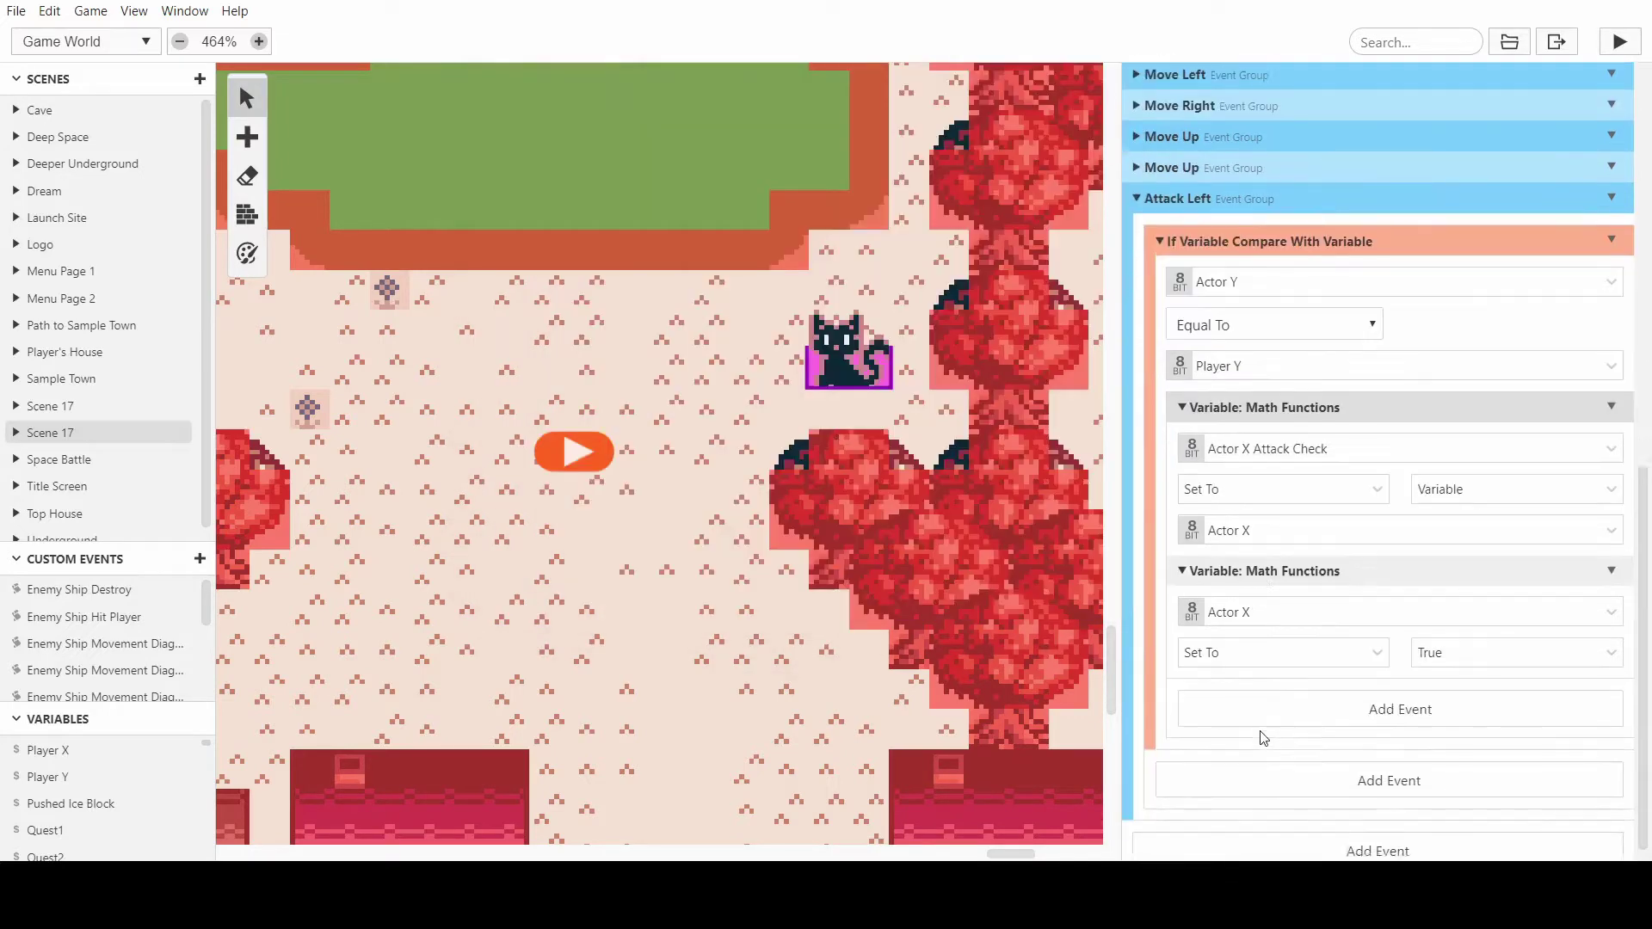
pyautogui.click(1226, 594)
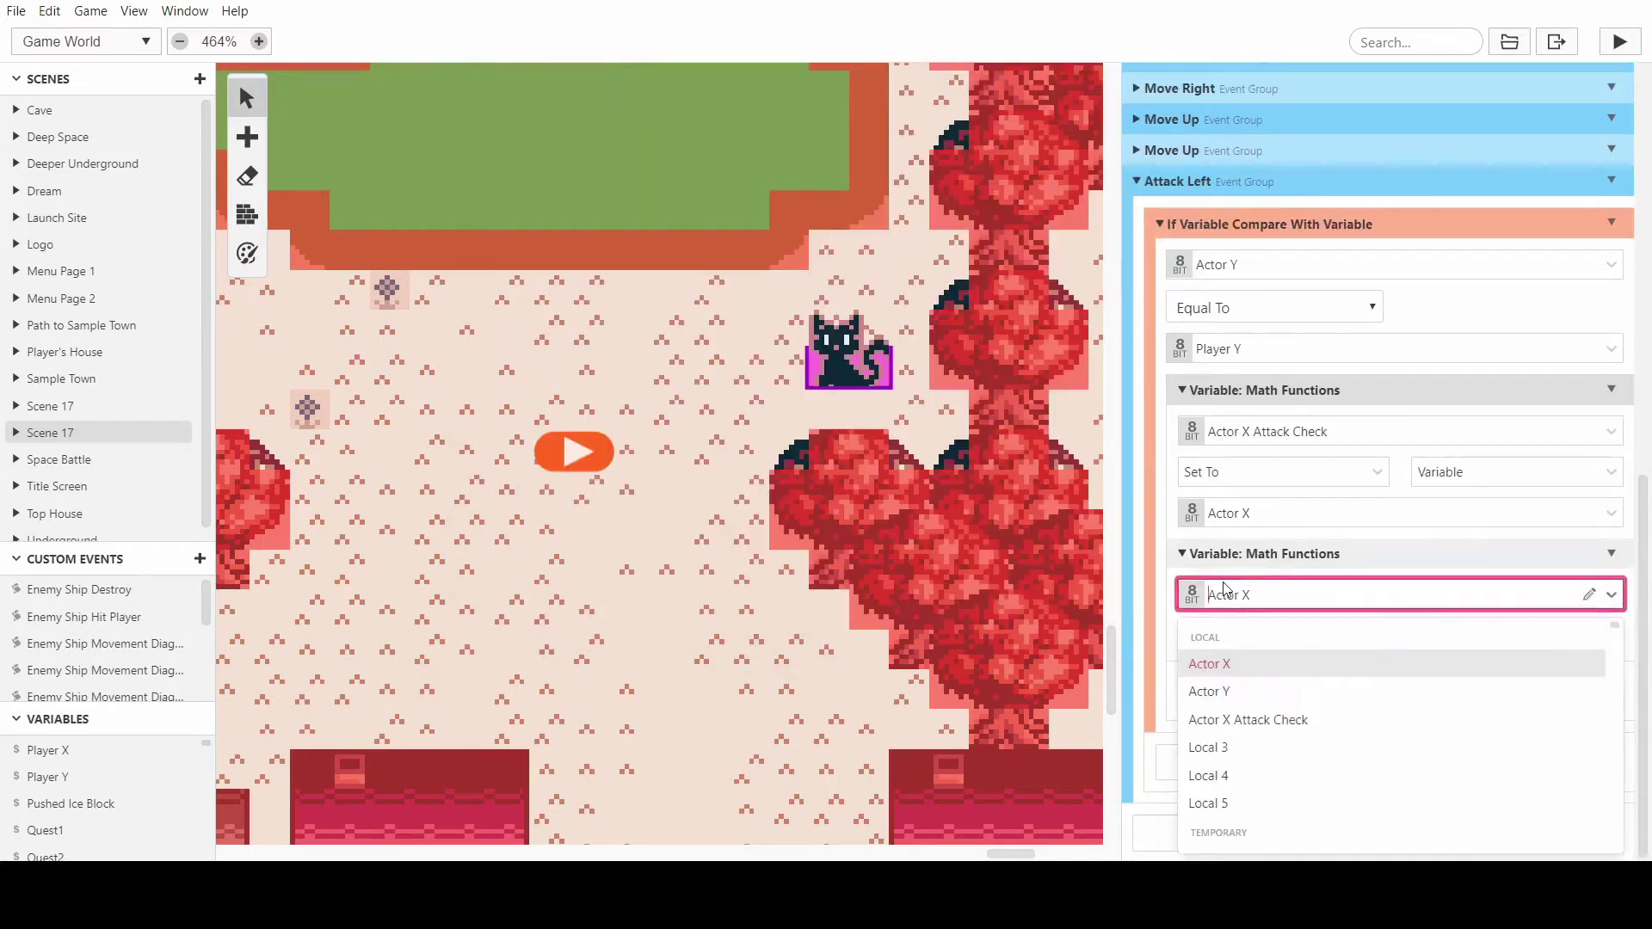
pyautogui.click(1252, 720)
# - Make the second math step subtract the number 2 from Actor X Attack Check
pyautogui.click(1253, 635)
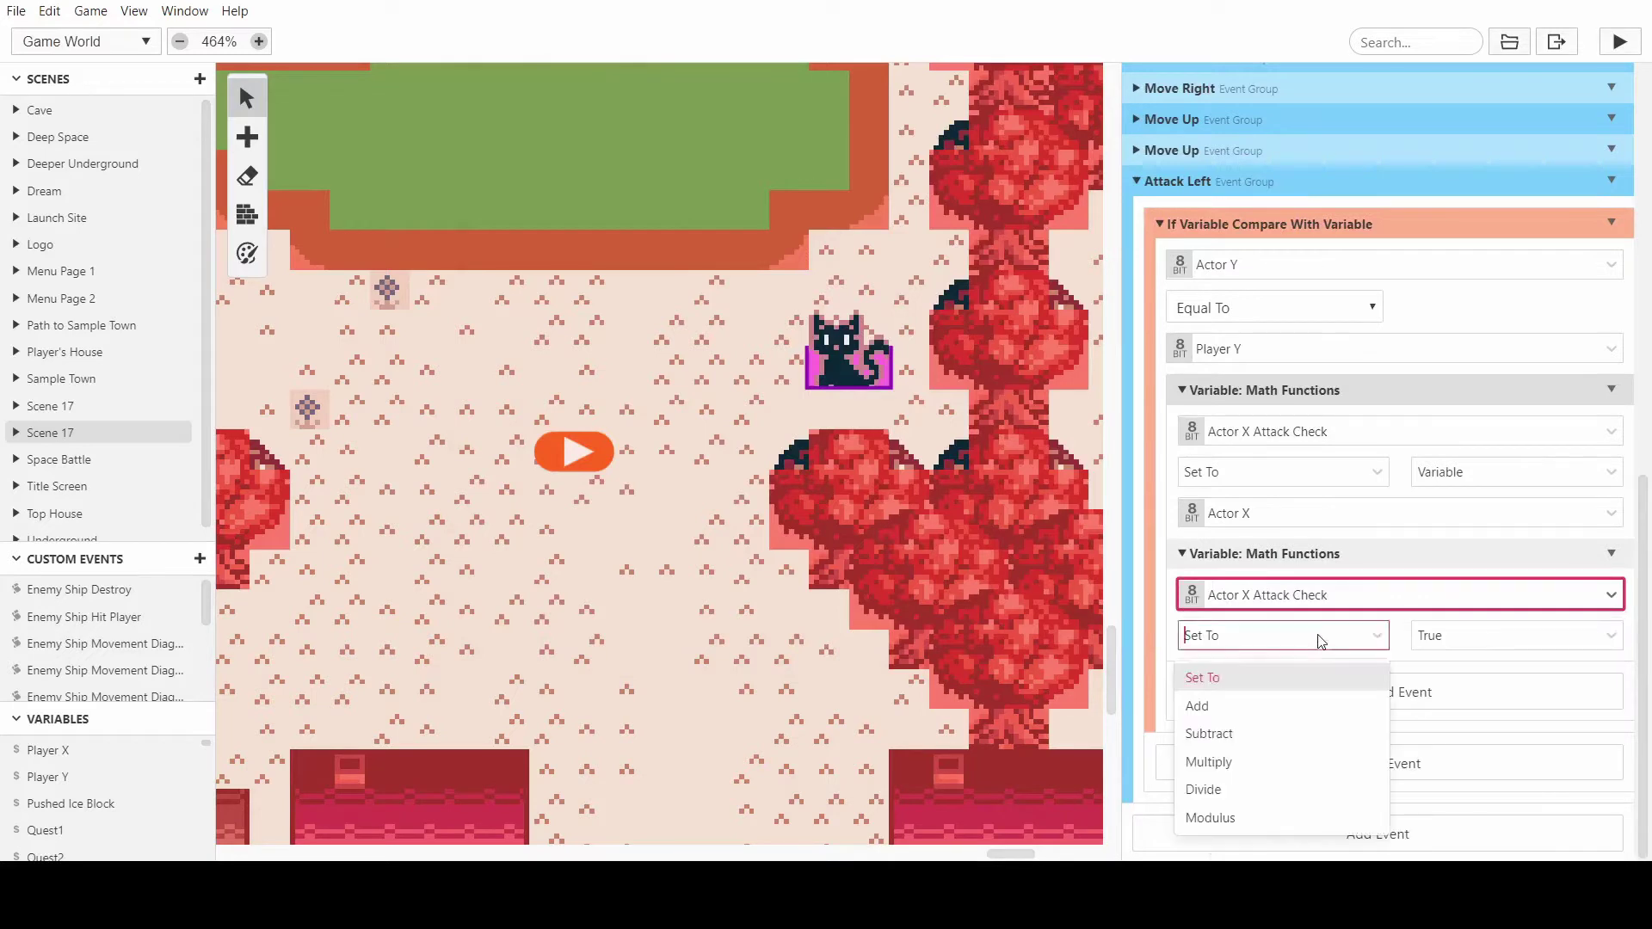
pyautogui.click(1263, 731)
pyautogui.click(1440, 641)
pyautogui.click(1435, 761)
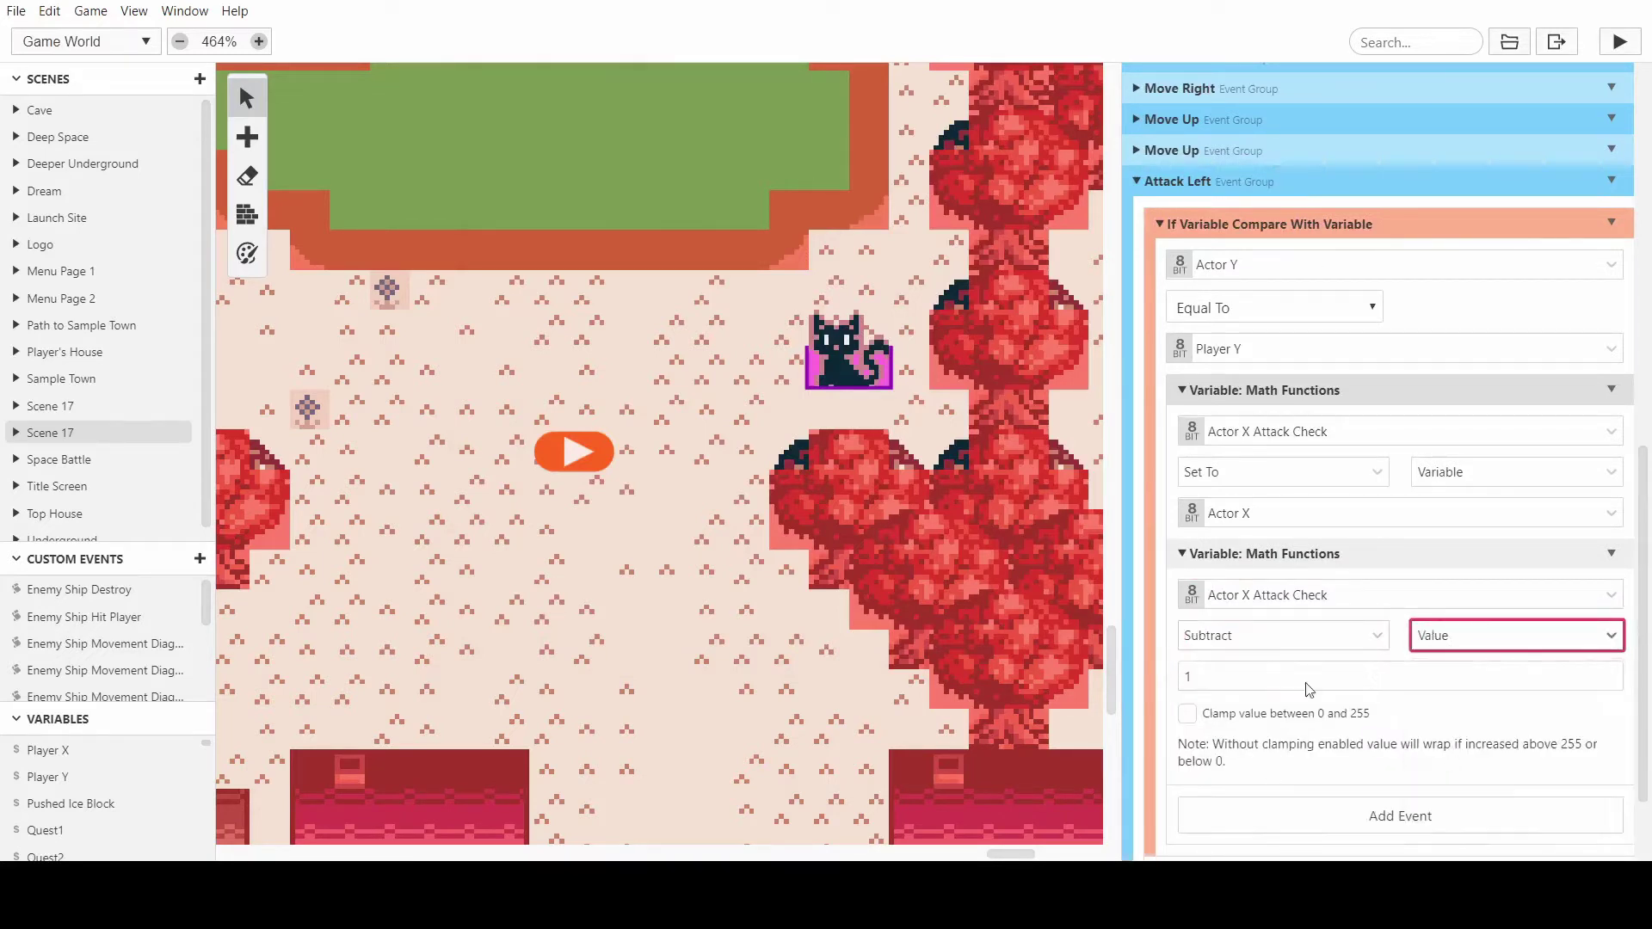
pyautogui.click(1236, 677)
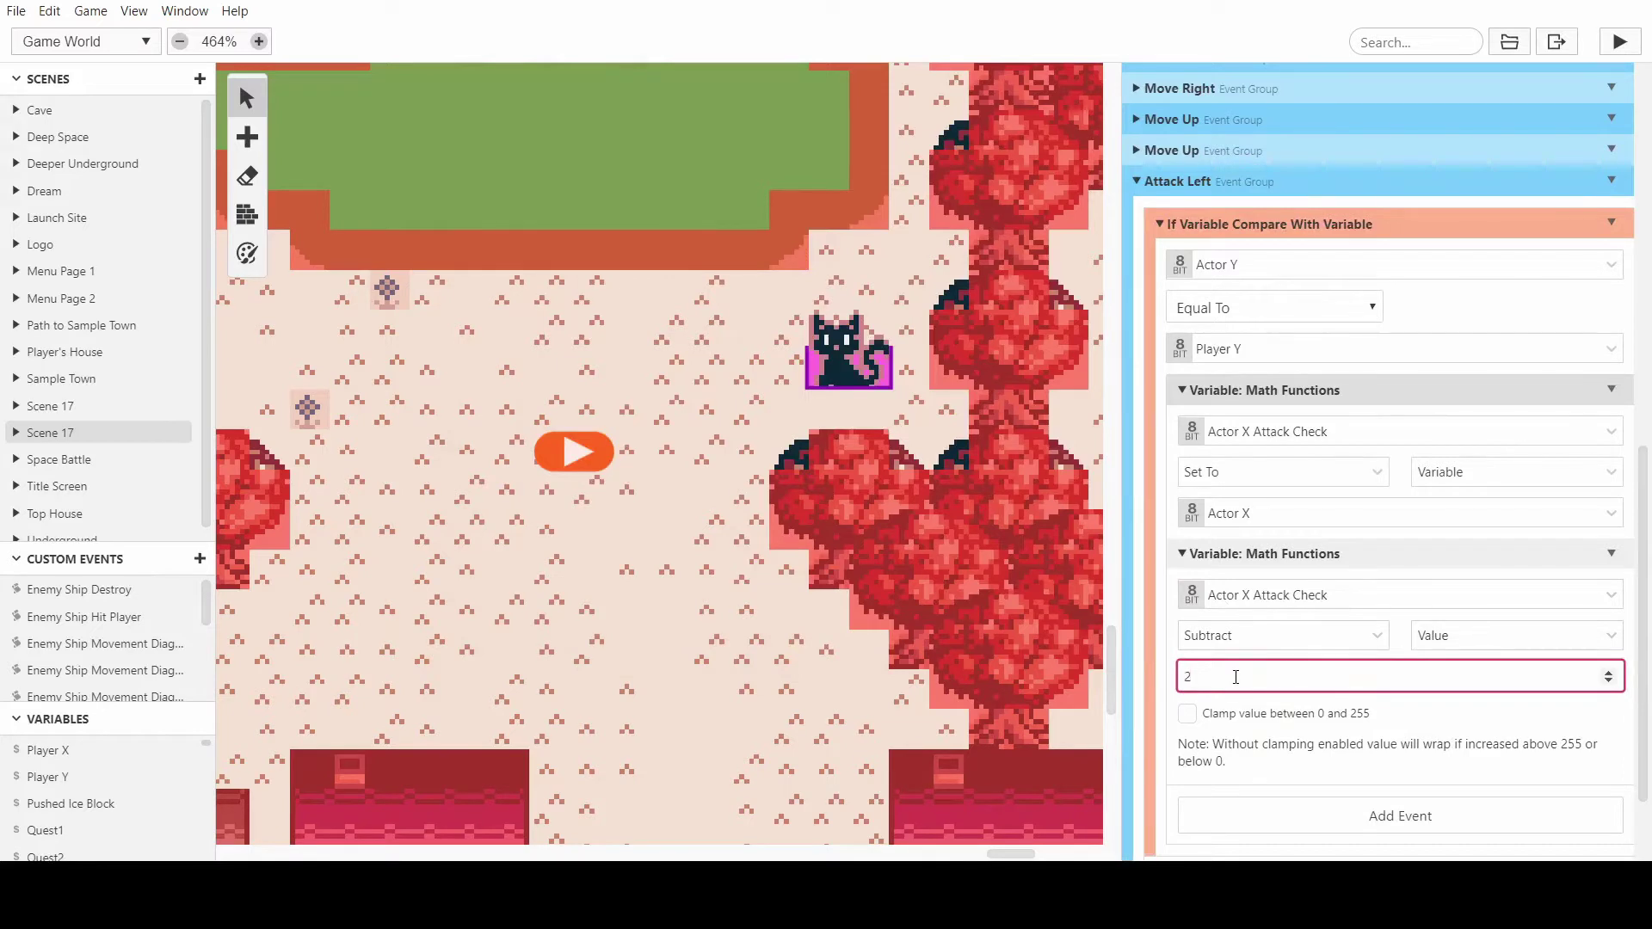
pyautogui.click(821, 364)
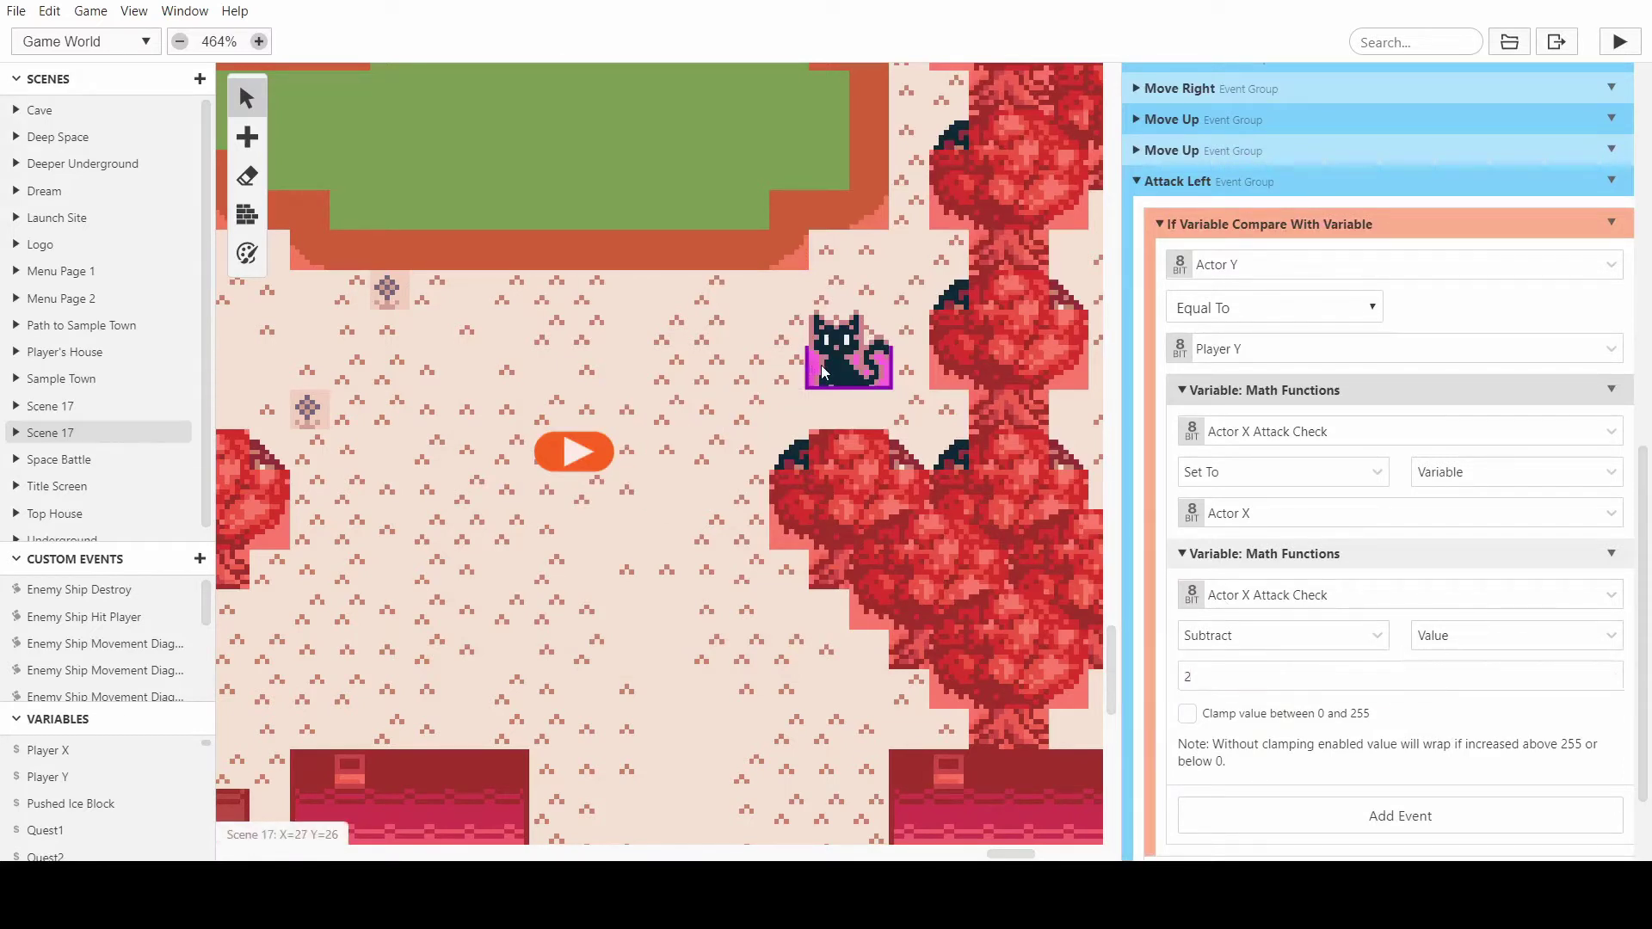
pyautogui.moveTo(813, 368)
pyautogui.mouseDown()
pyautogui.moveTo(747, 364)
pyautogui.moveTo(842, 371)
pyautogui.mouseUp()
pyautogui.scroll(-1, 1428, 602)
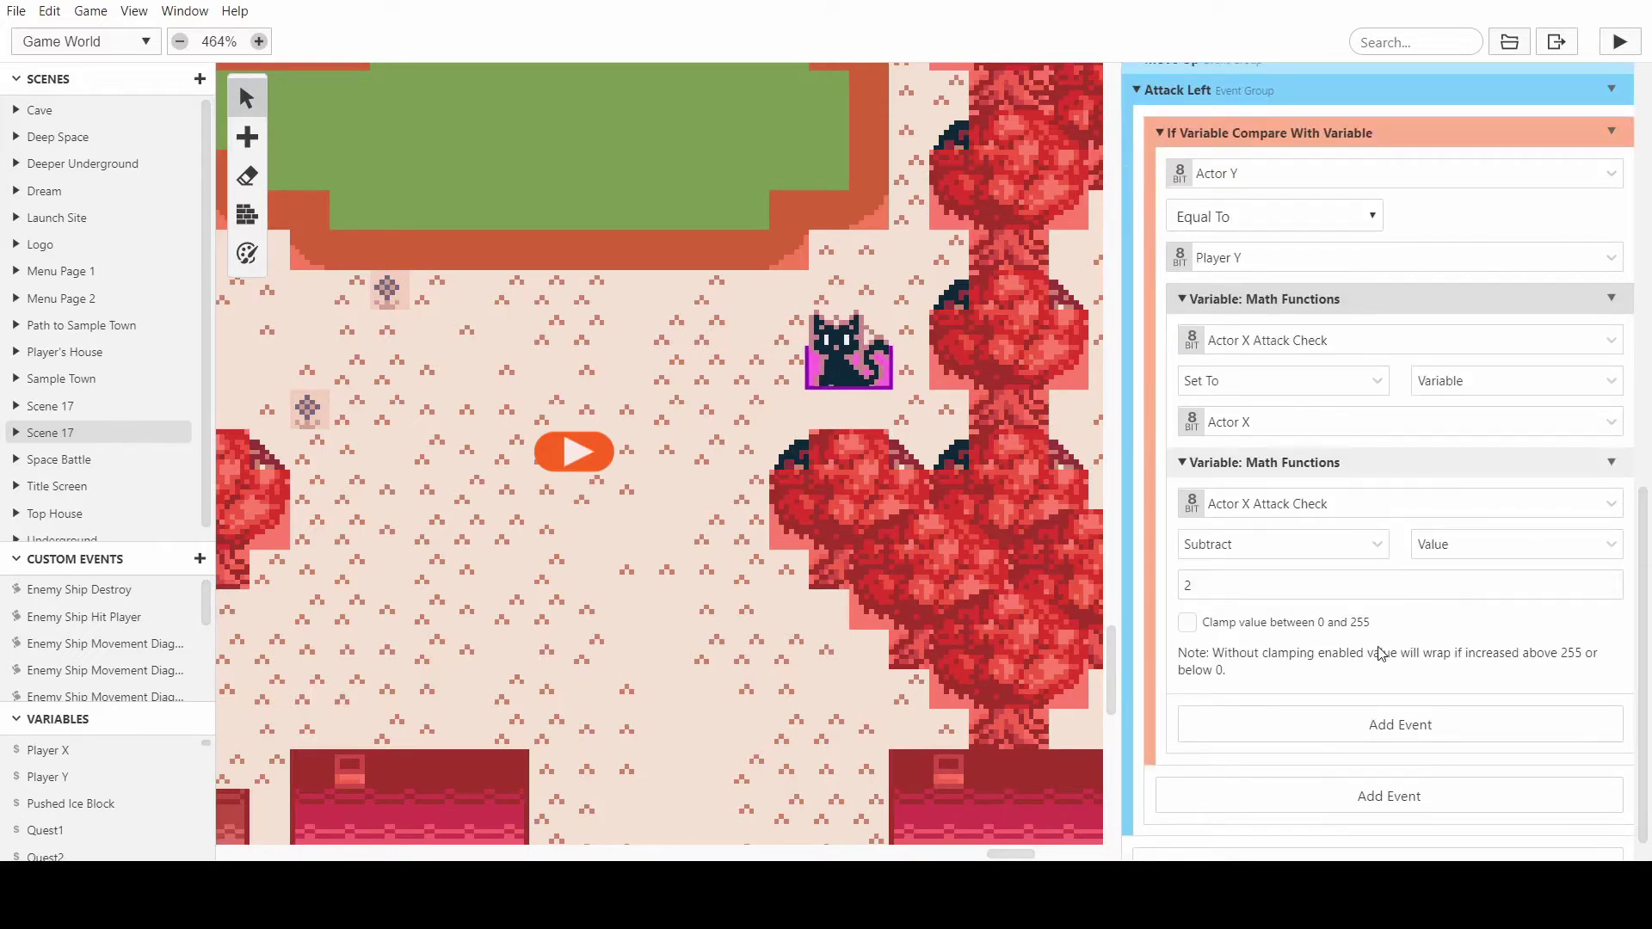
pyautogui.scroll(-1, 1380, 654)
# - Add an If Variable Compare With Variable check: Actor X Attack Check Equal To Player X
pyautogui.click(1366, 697)
pyautogui.write('if')
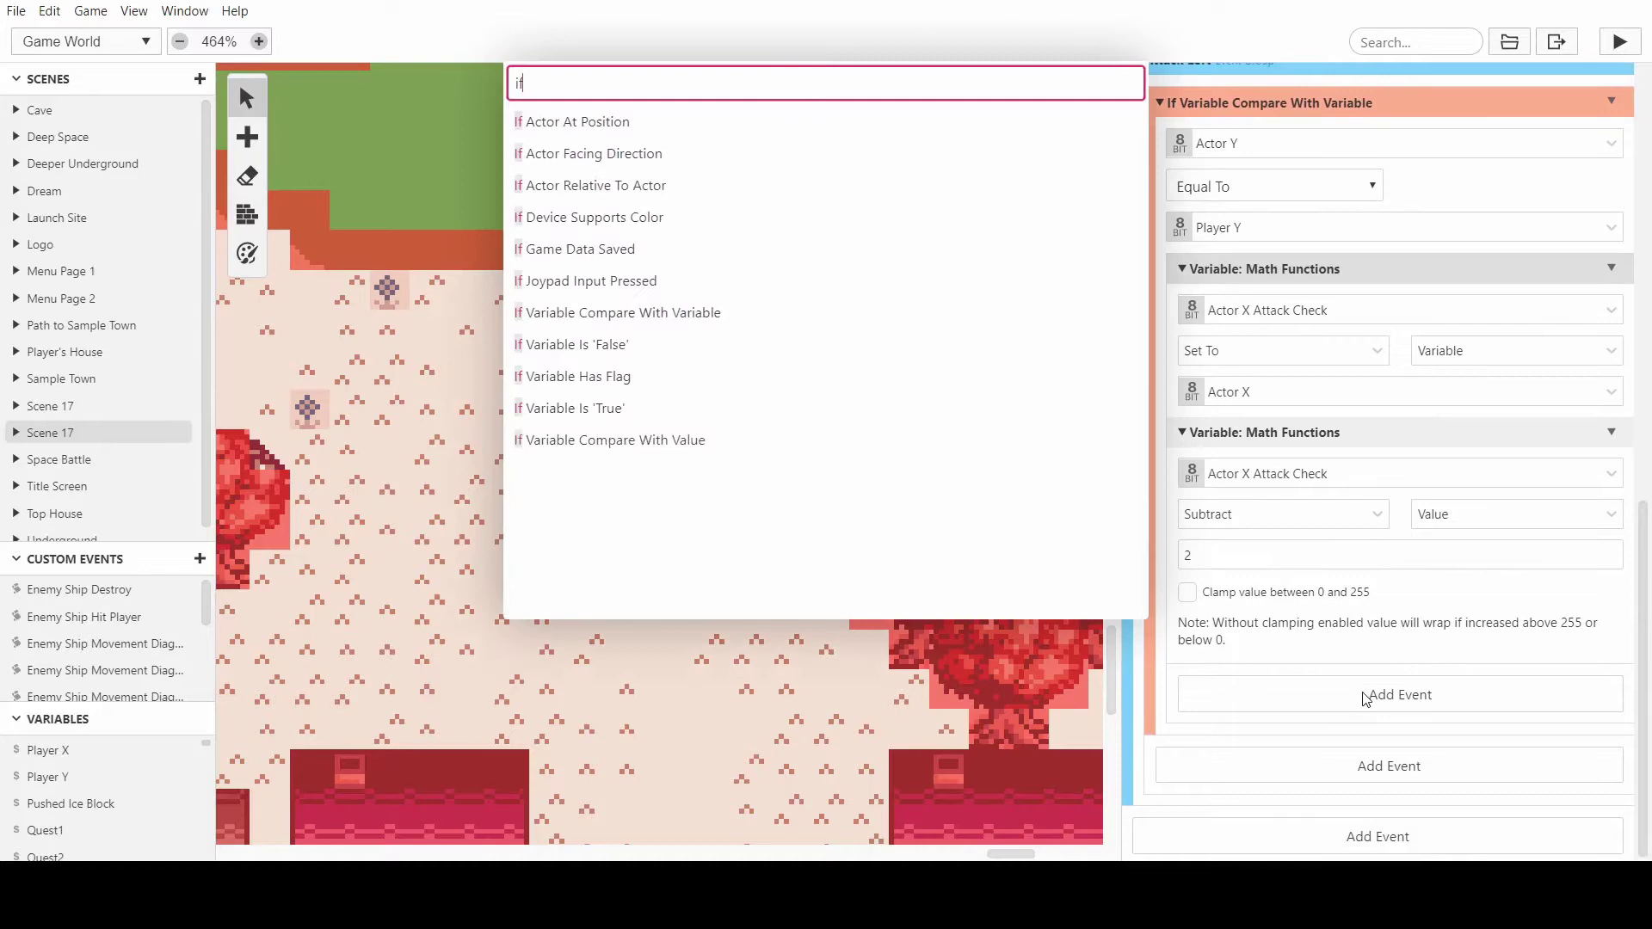
pyautogui.press('Up')
pyautogui.press('Up')
pyautogui.press('Up')
pyautogui.press('Up')
pyautogui.press('Up')
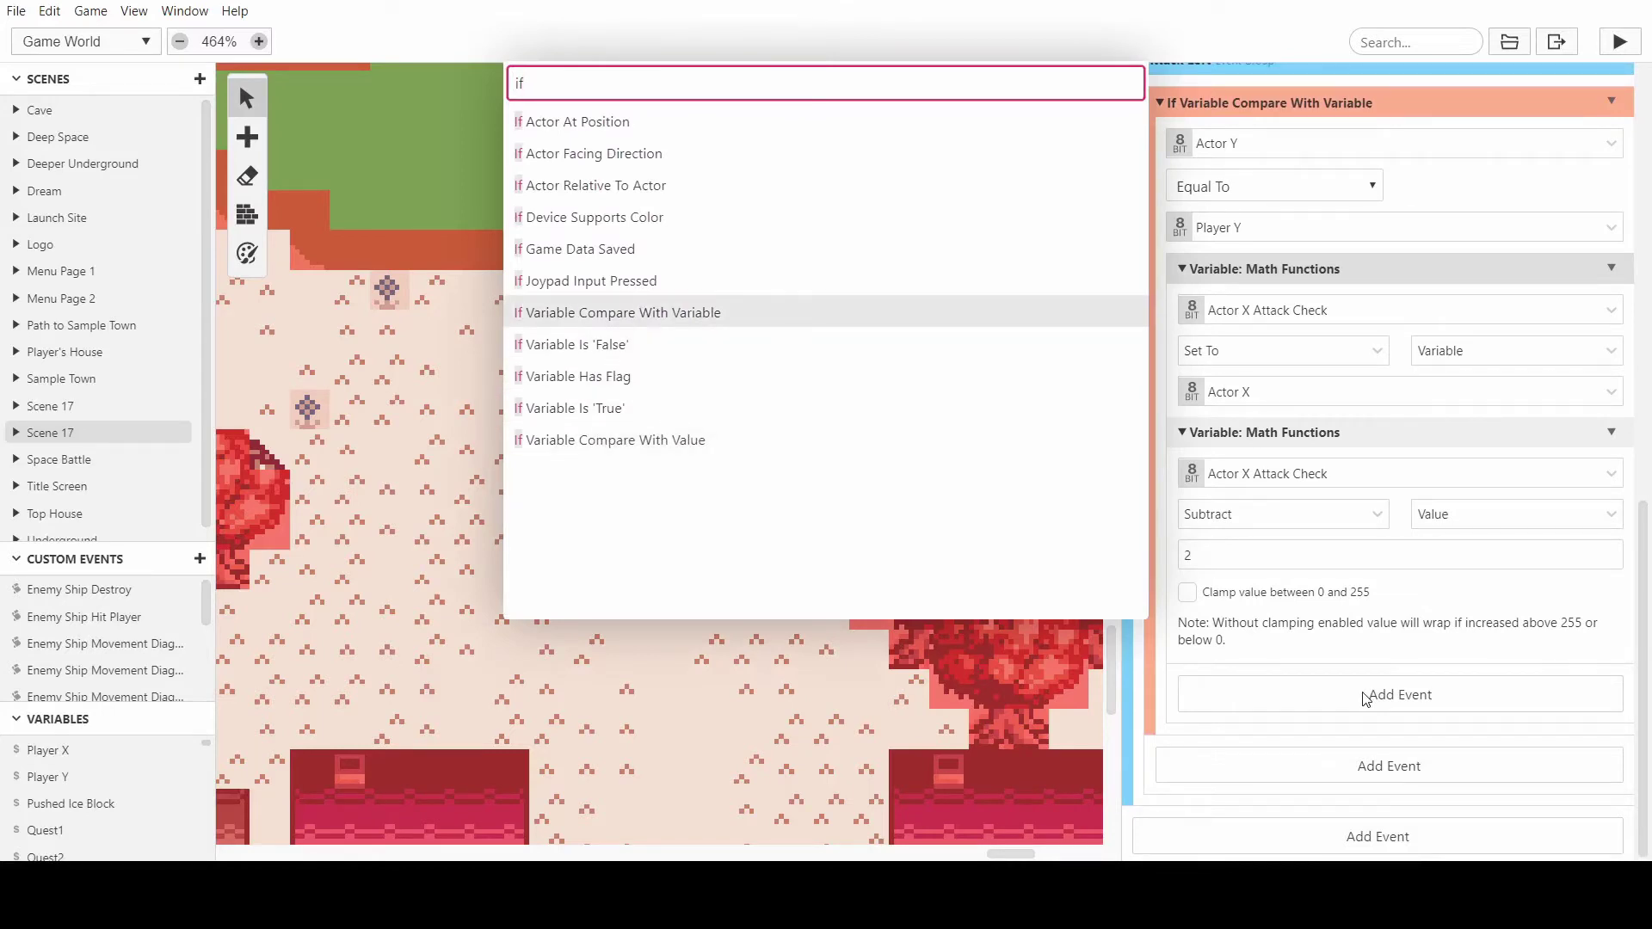
pyautogui.press('Return')
pyautogui.click(1279, 507)
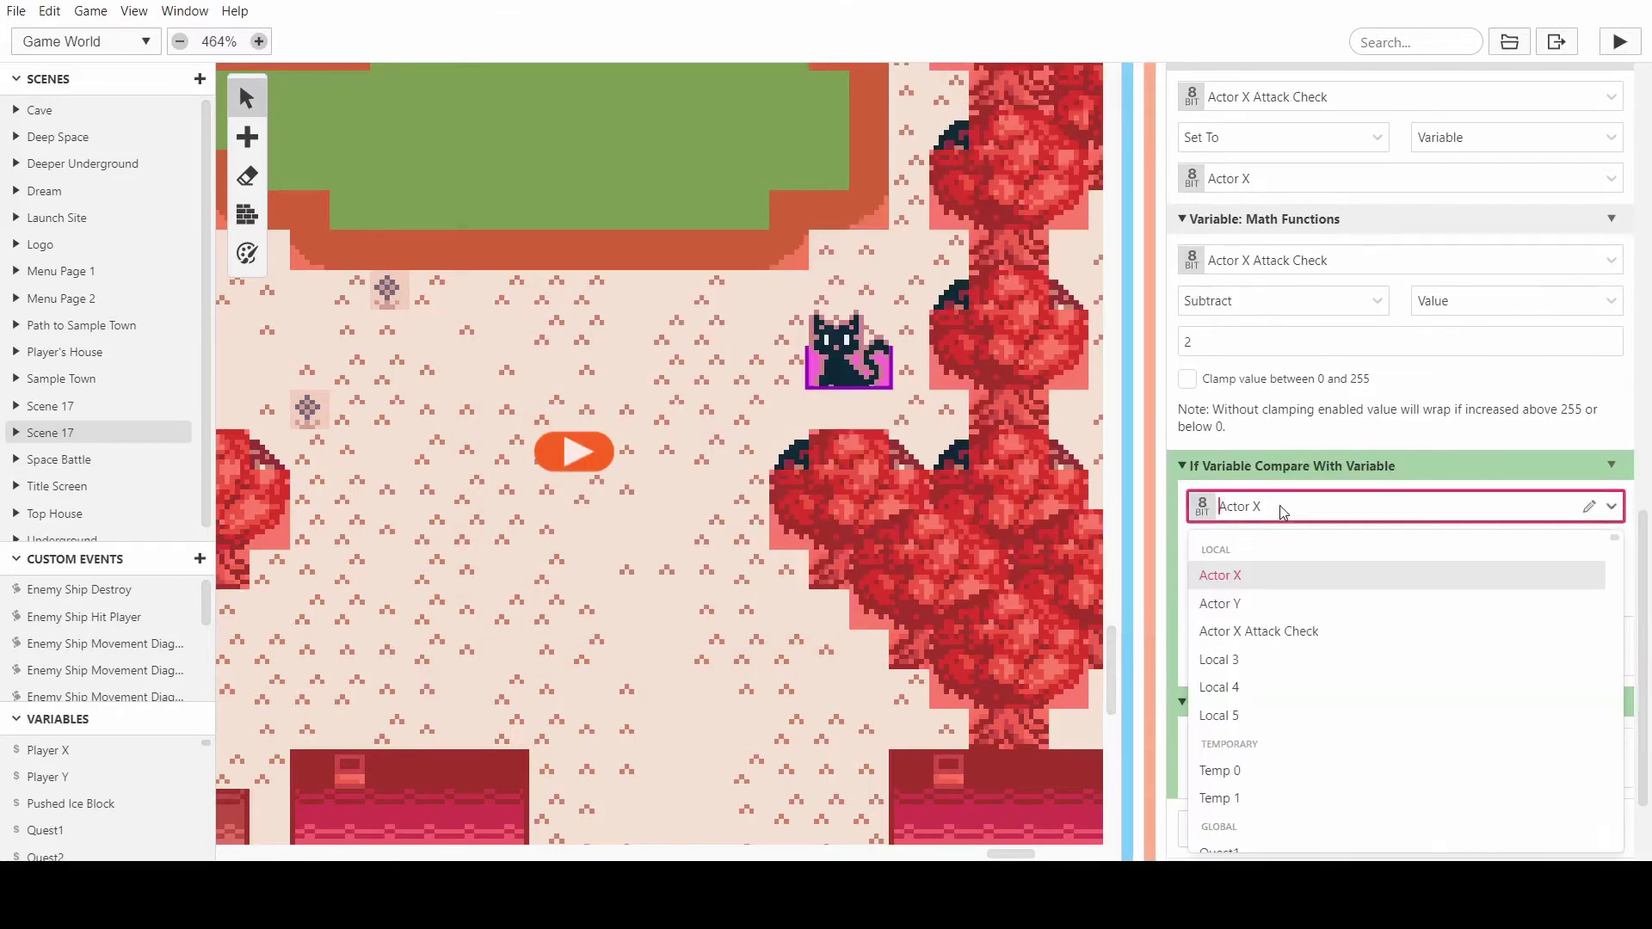
pyautogui.click(1279, 635)
pyautogui.click(1256, 591)
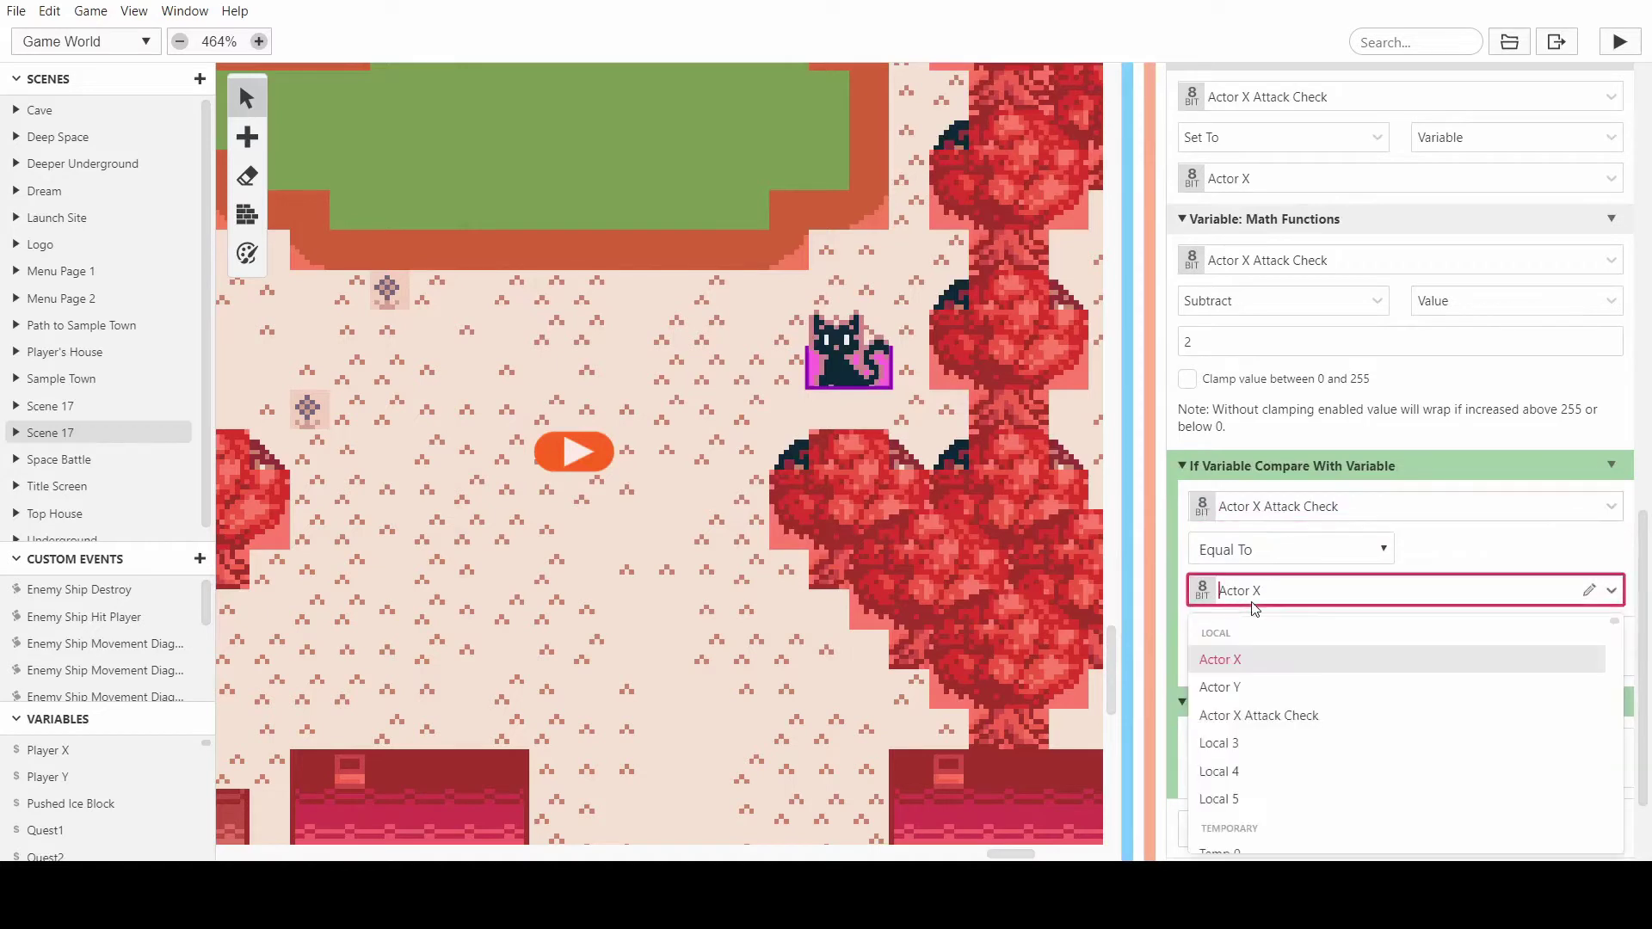
pyautogui.scroll(-4, 1267, 714)
pyautogui.scroll(-5, 1268, 714)
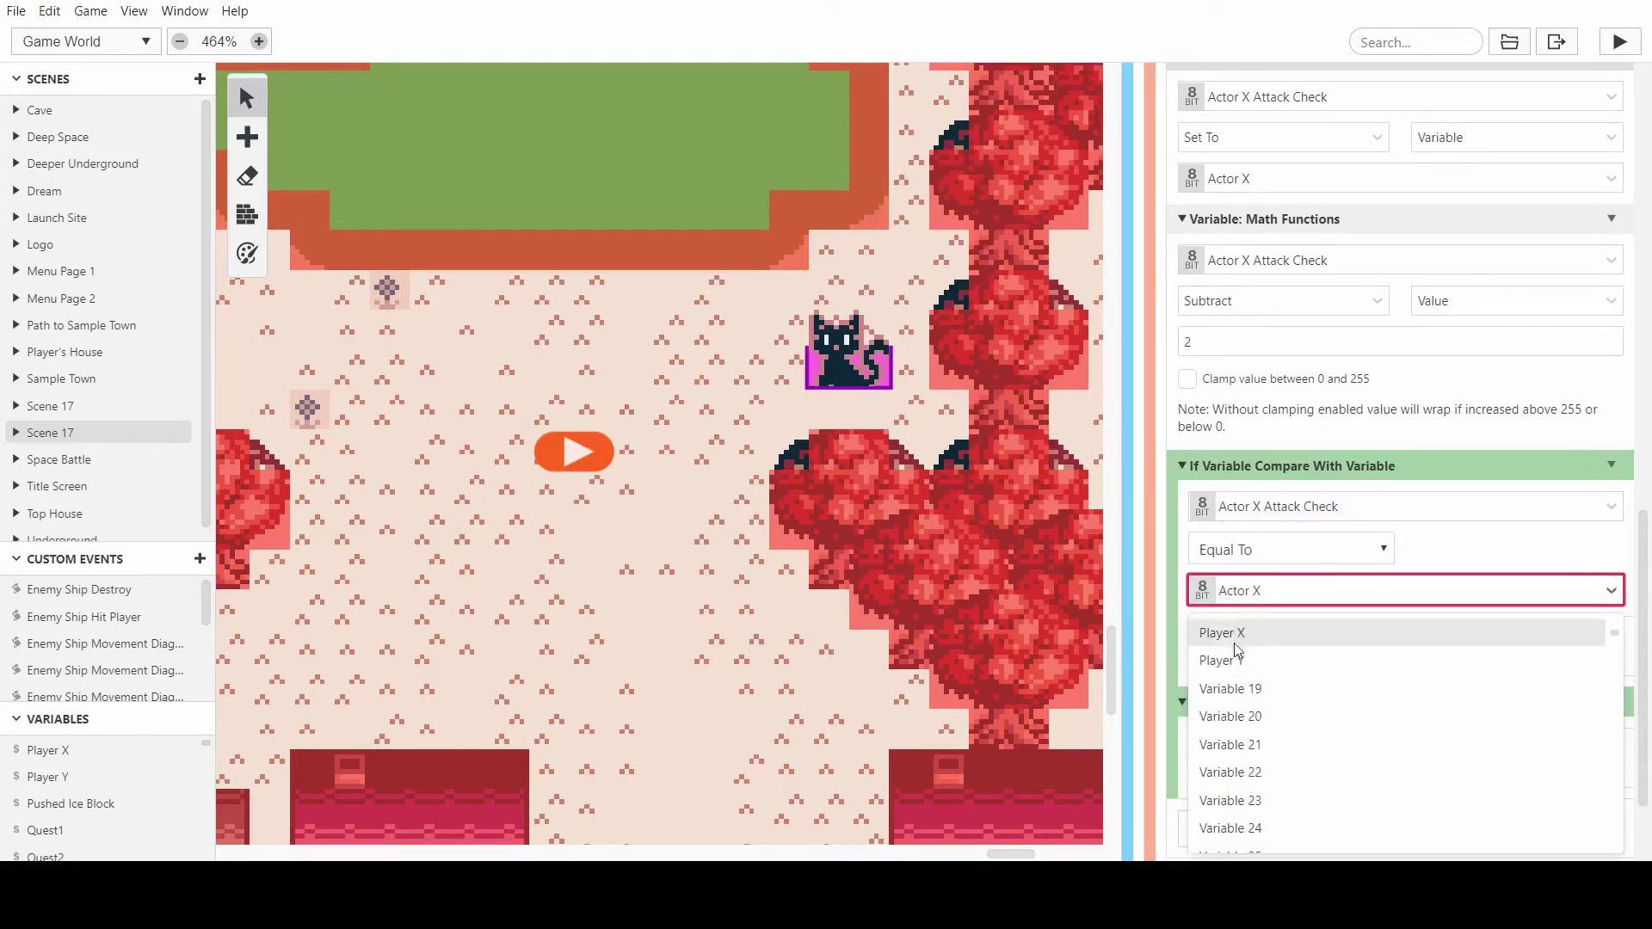
pyautogui.scroll(1, 1233, 647)
pyautogui.click(1230, 652)
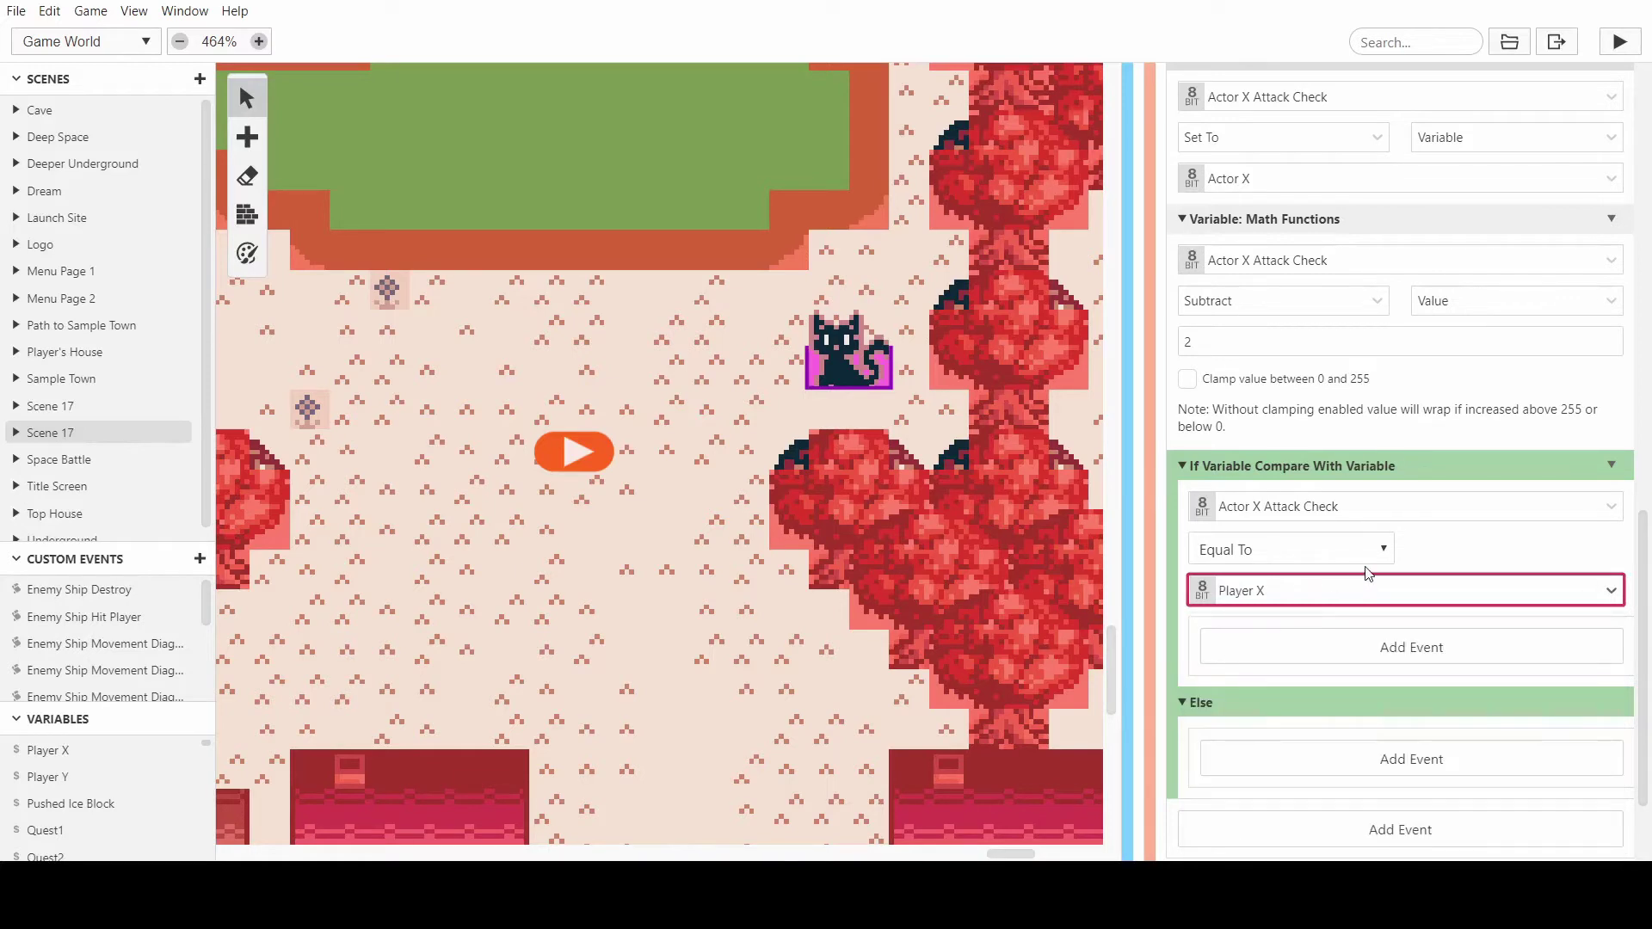
# - Disable the new condition's Else branch and open its event picker
pyautogui.click(1611, 471)
pyautogui.click(1572, 558)
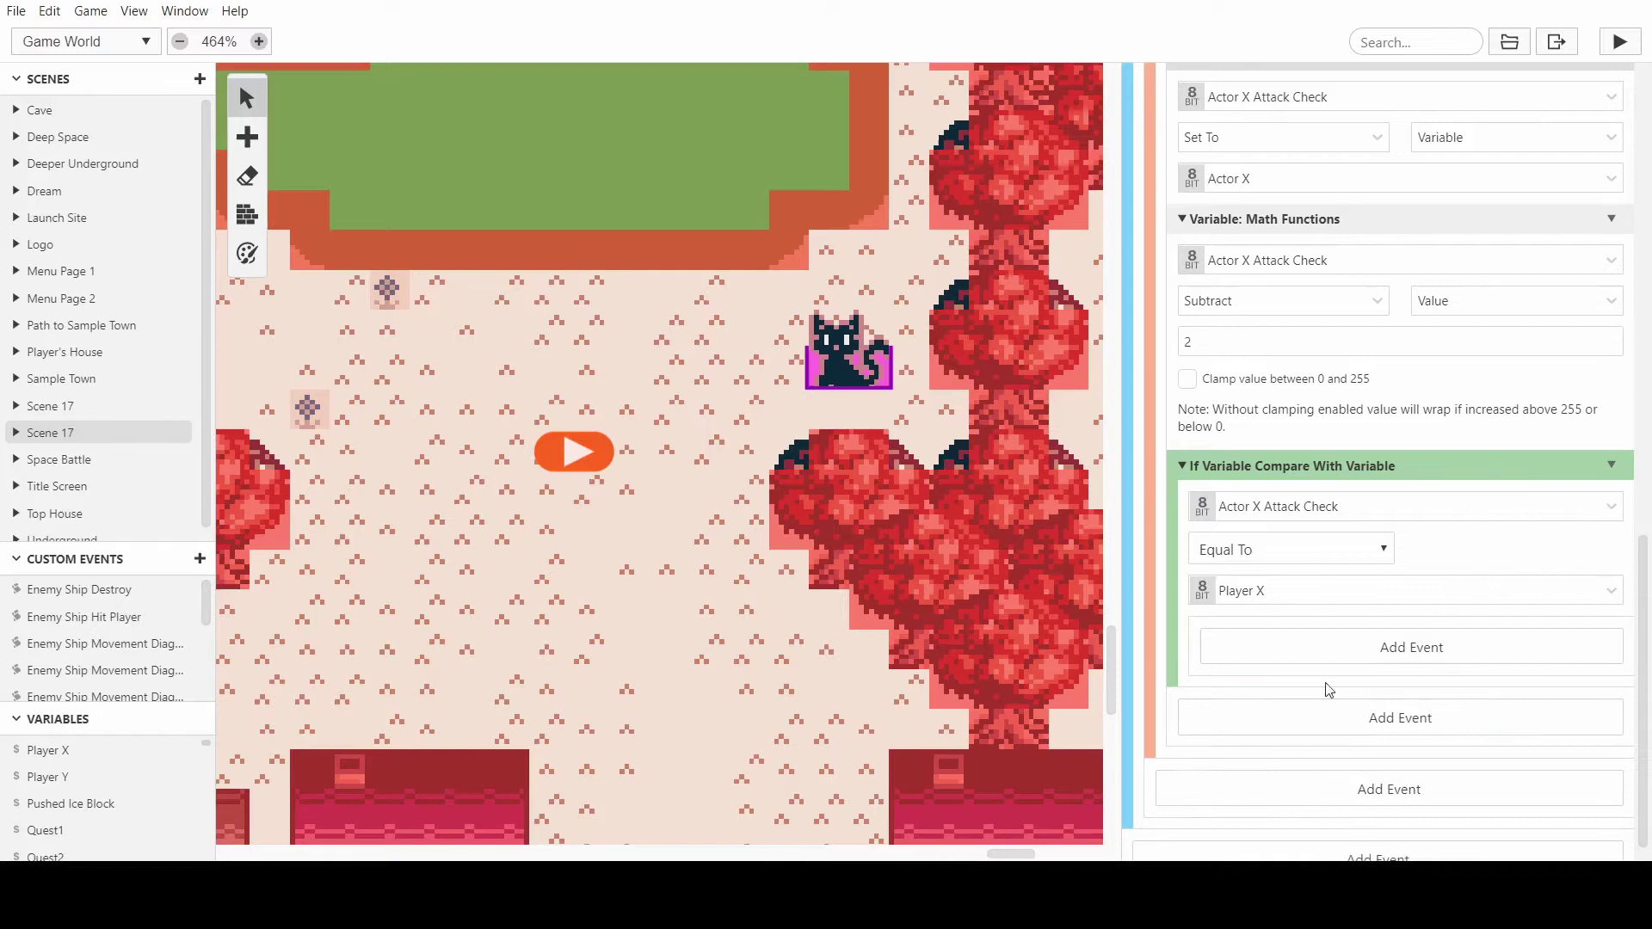
pyautogui.click(1288, 655)
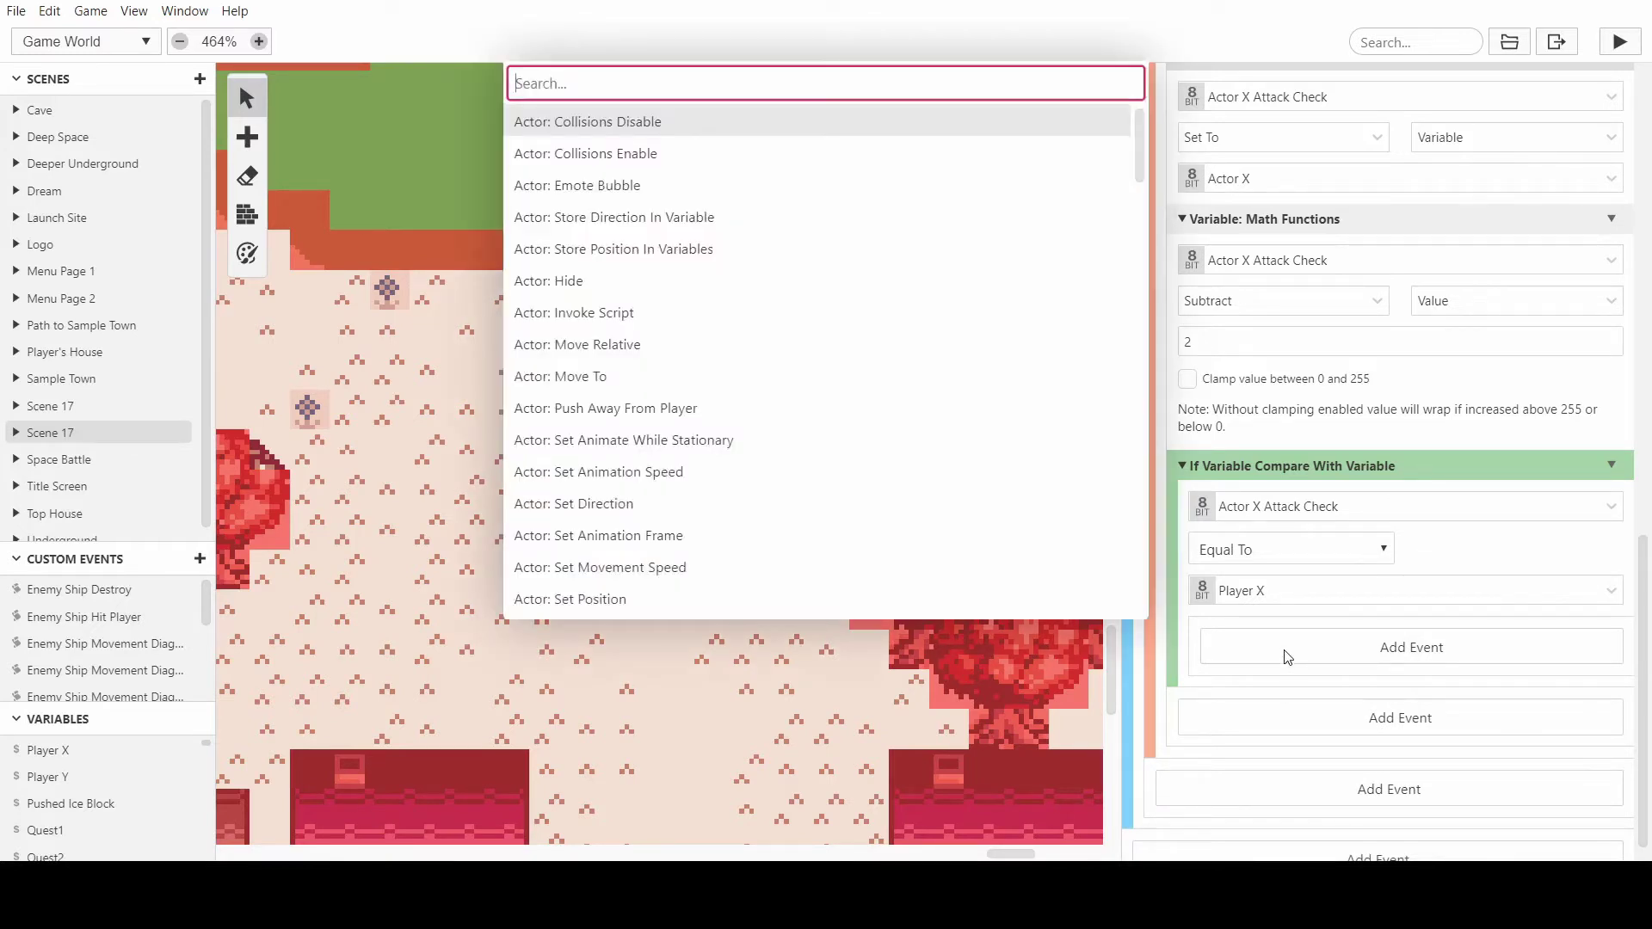
# - Add an Actor: Set Direction event turning Self (Actor 1) to face left
pyautogui.write('se')
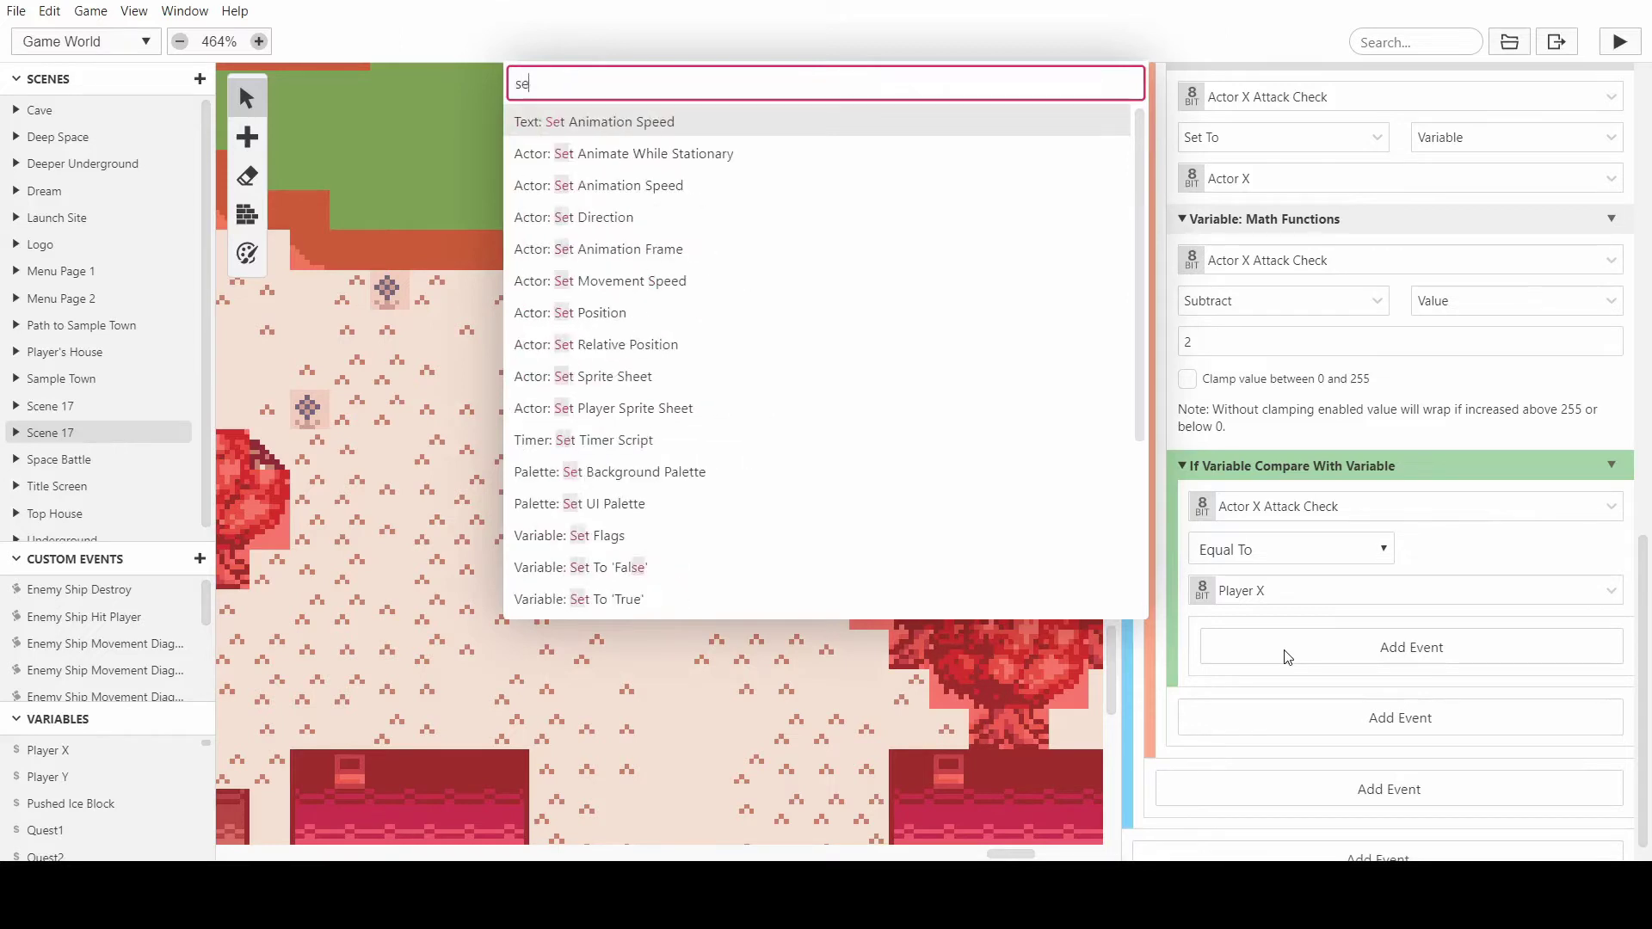
pyautogui.write('t dir')
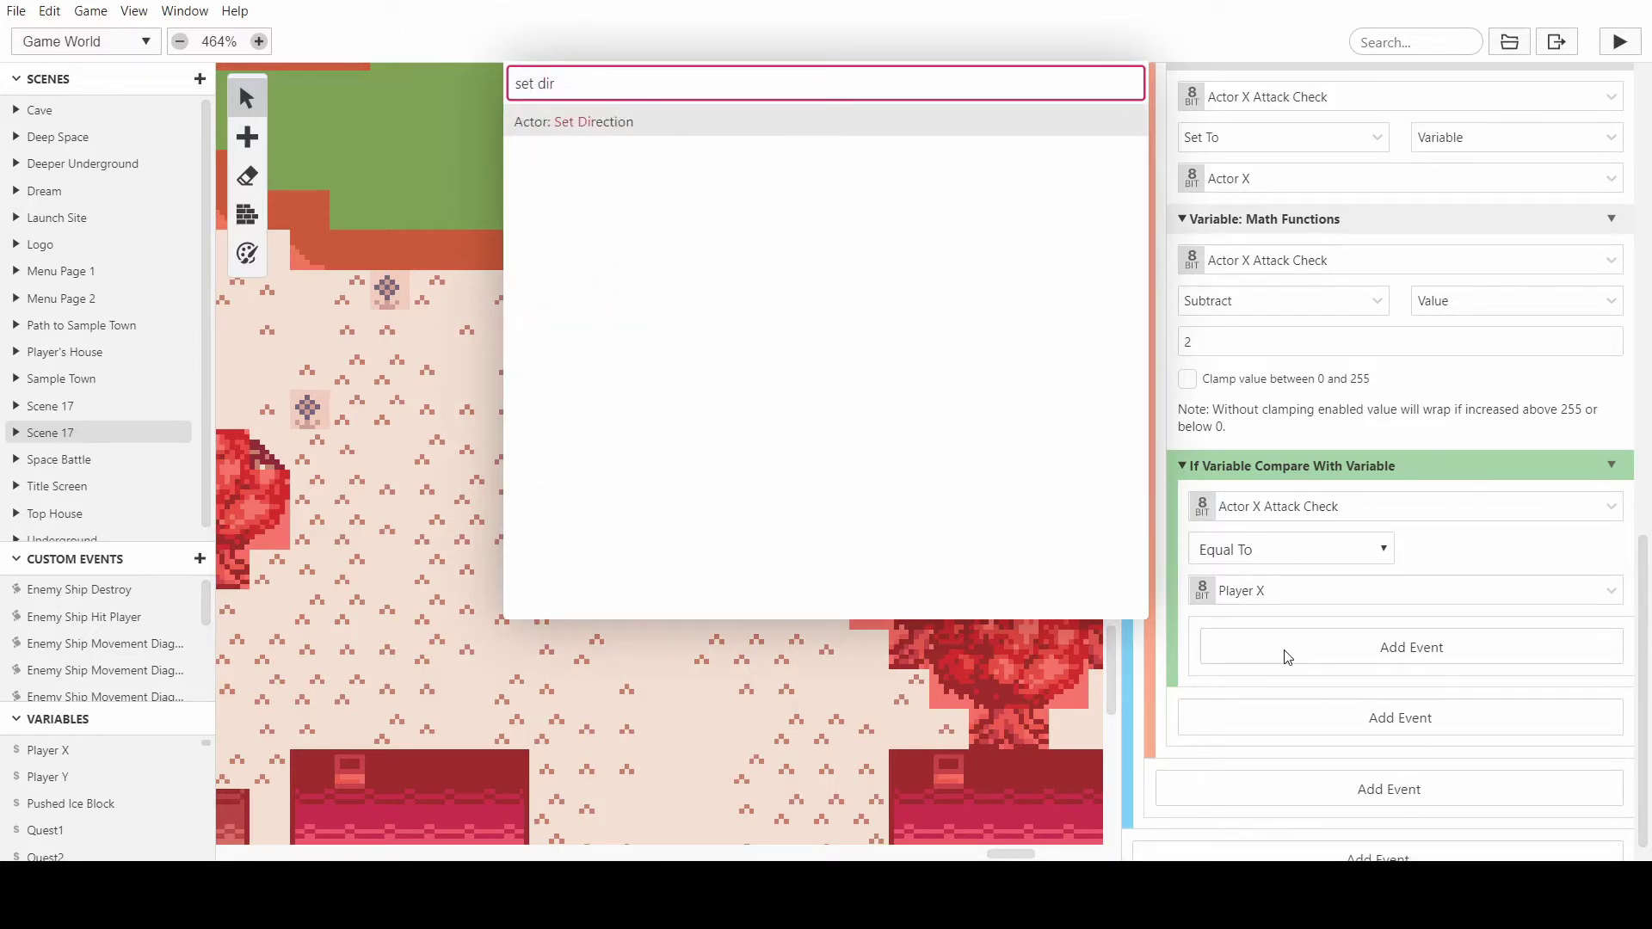
pyautogui.press('Return')
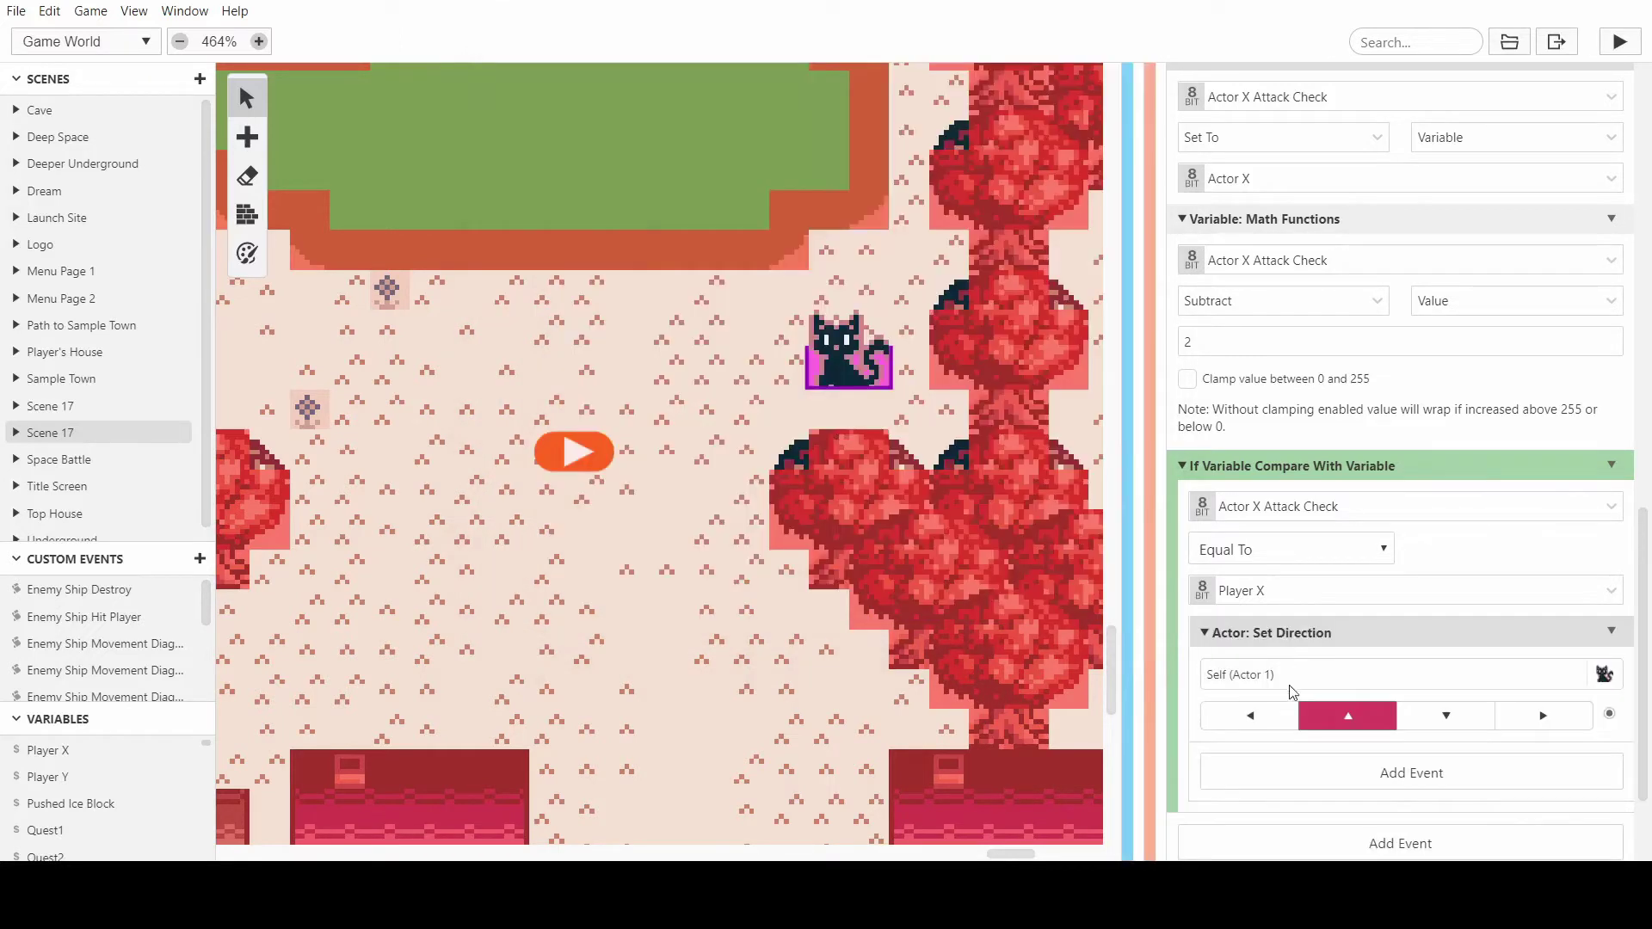
pyautogui.click(1277, 717)
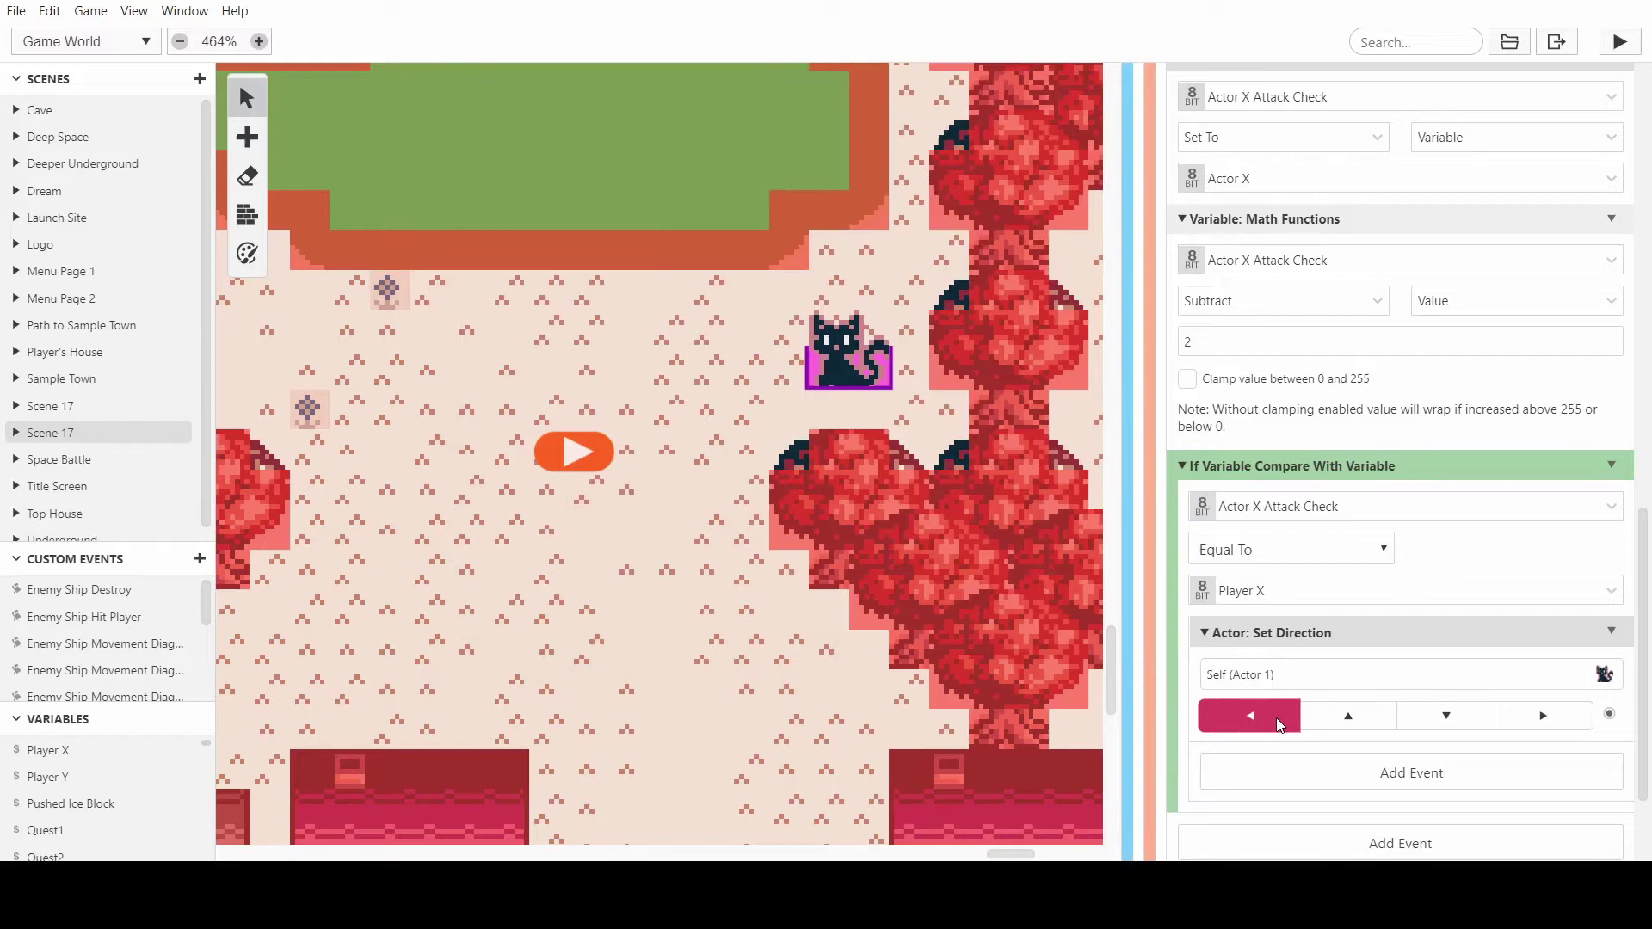
pyautogui.scroll(-2, 1276, 718)
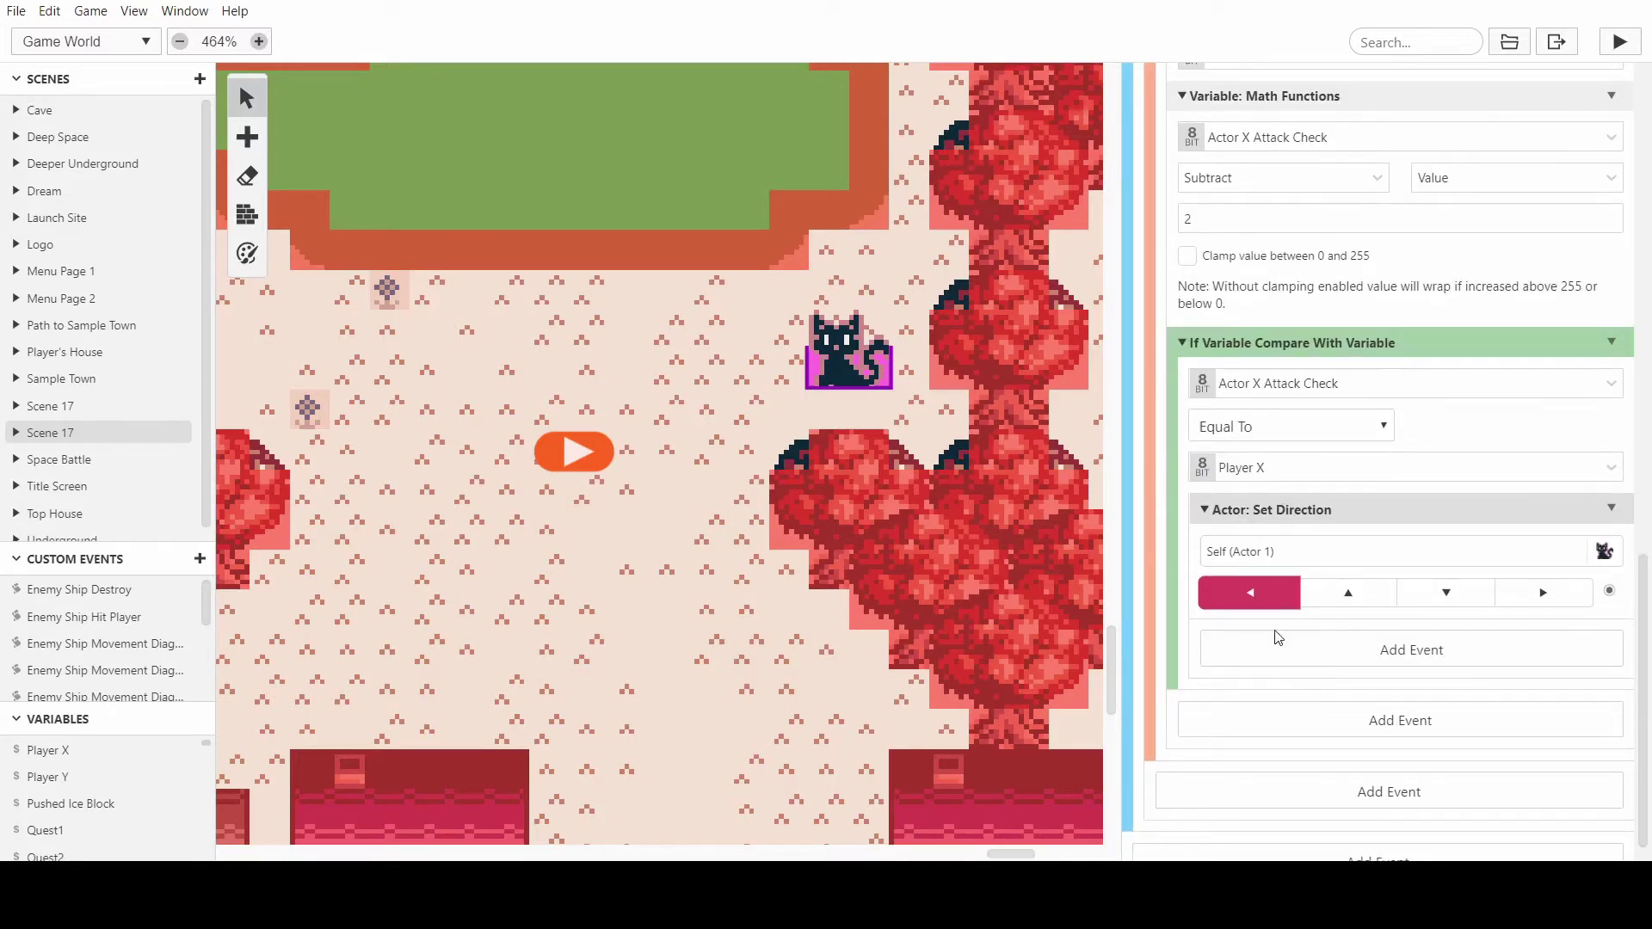
# - Add an Item: Attack event colliding with Player and group 3 instead of group 1
pyautogui.click(1349, 659)
pyautogui.write('att')
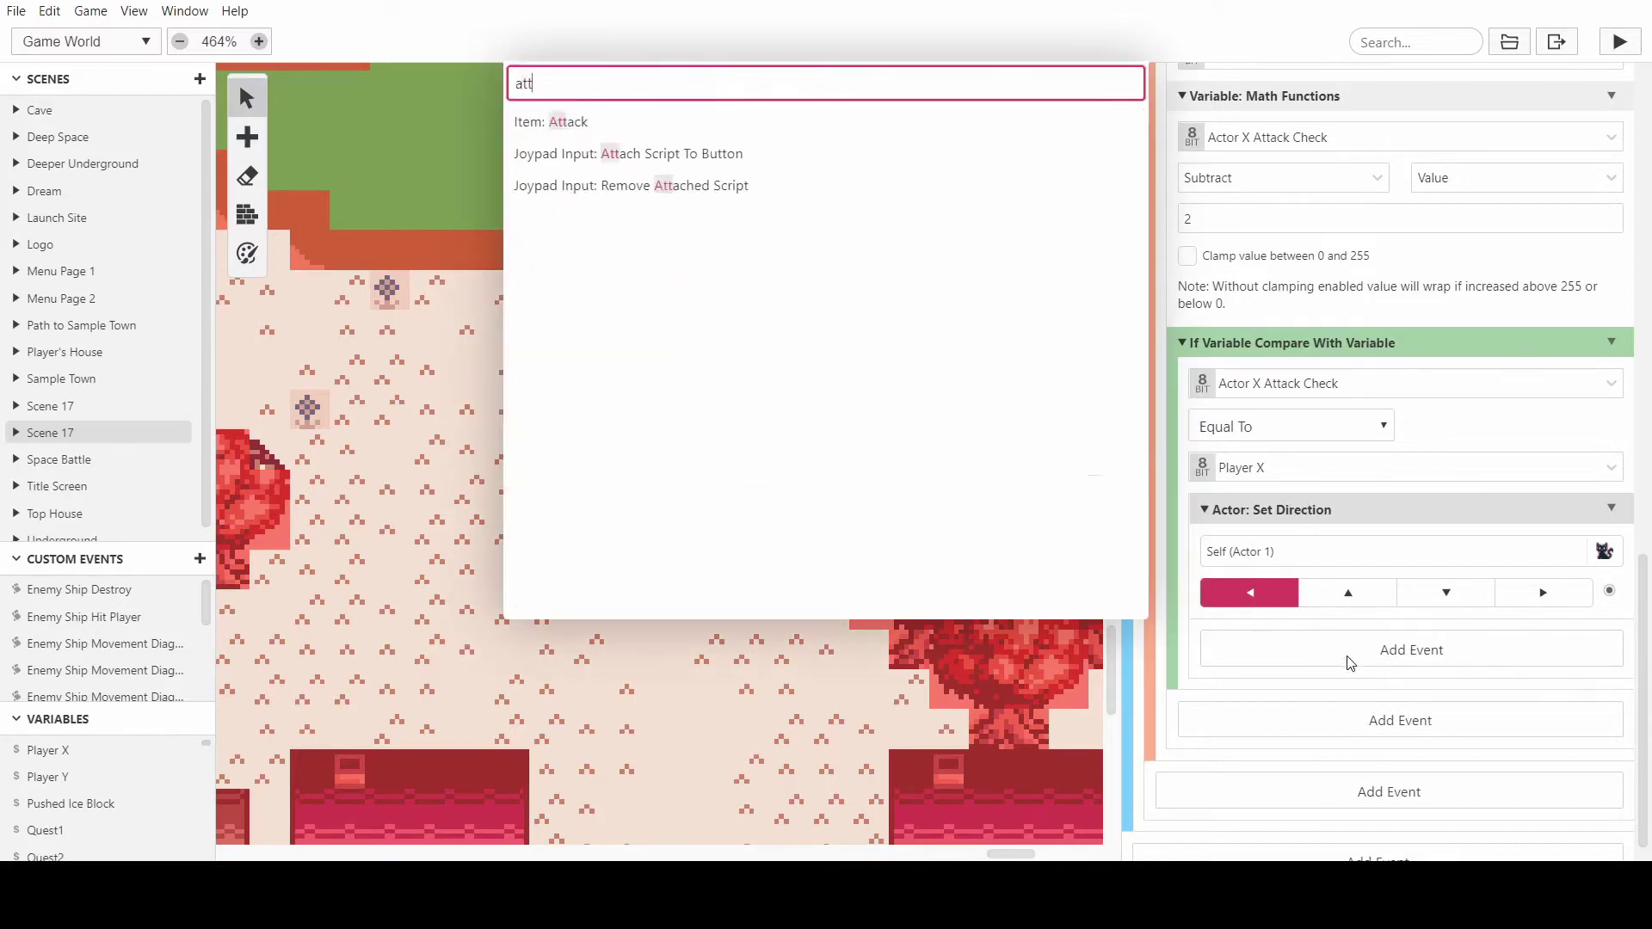
pyautogui.press('Return')
pyautogui.scroll(-2, 1342, 667)
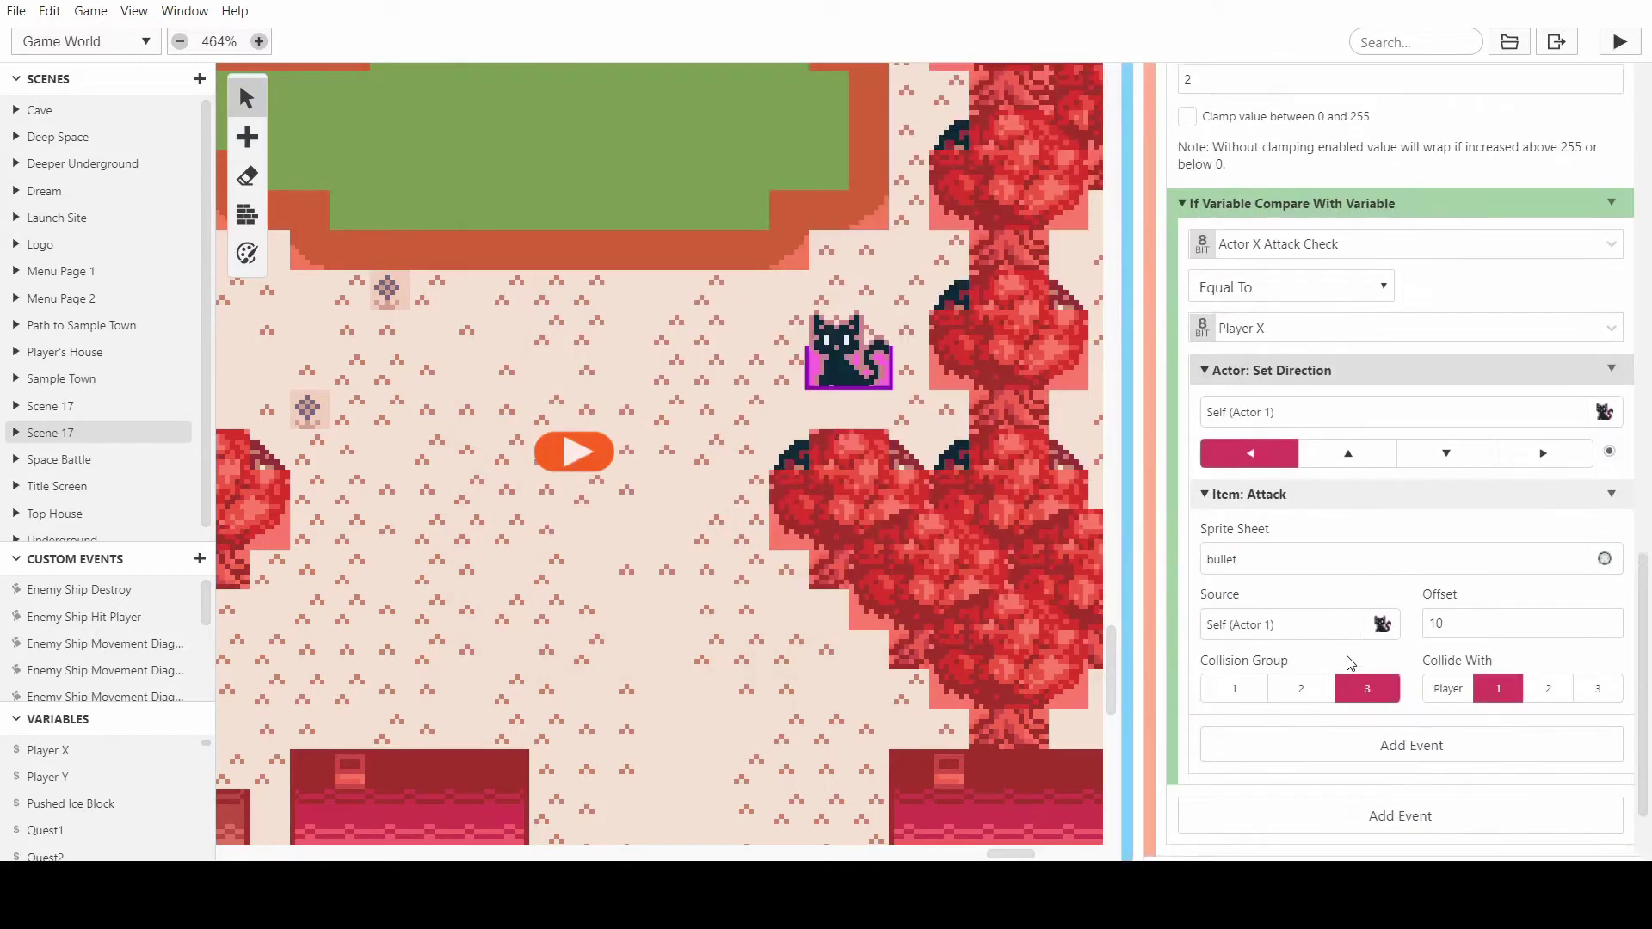
pyautogui.scroll(-1, 1335, 657)
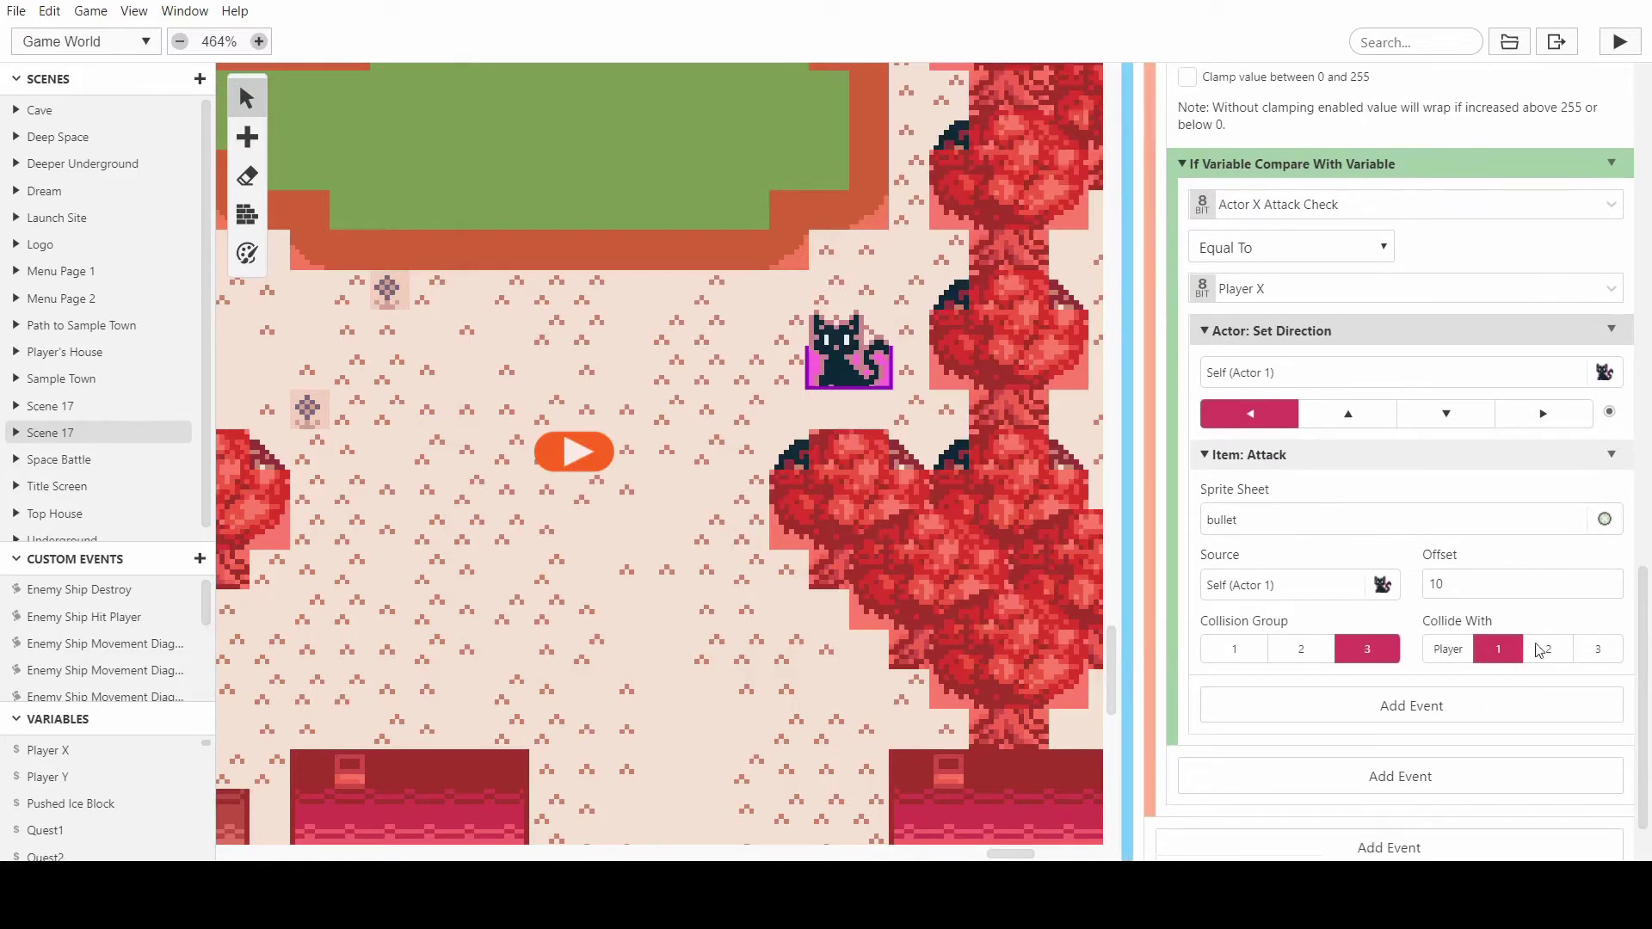
pyautogui.click(1596, 651)
pyautogui.click(1503, 651)
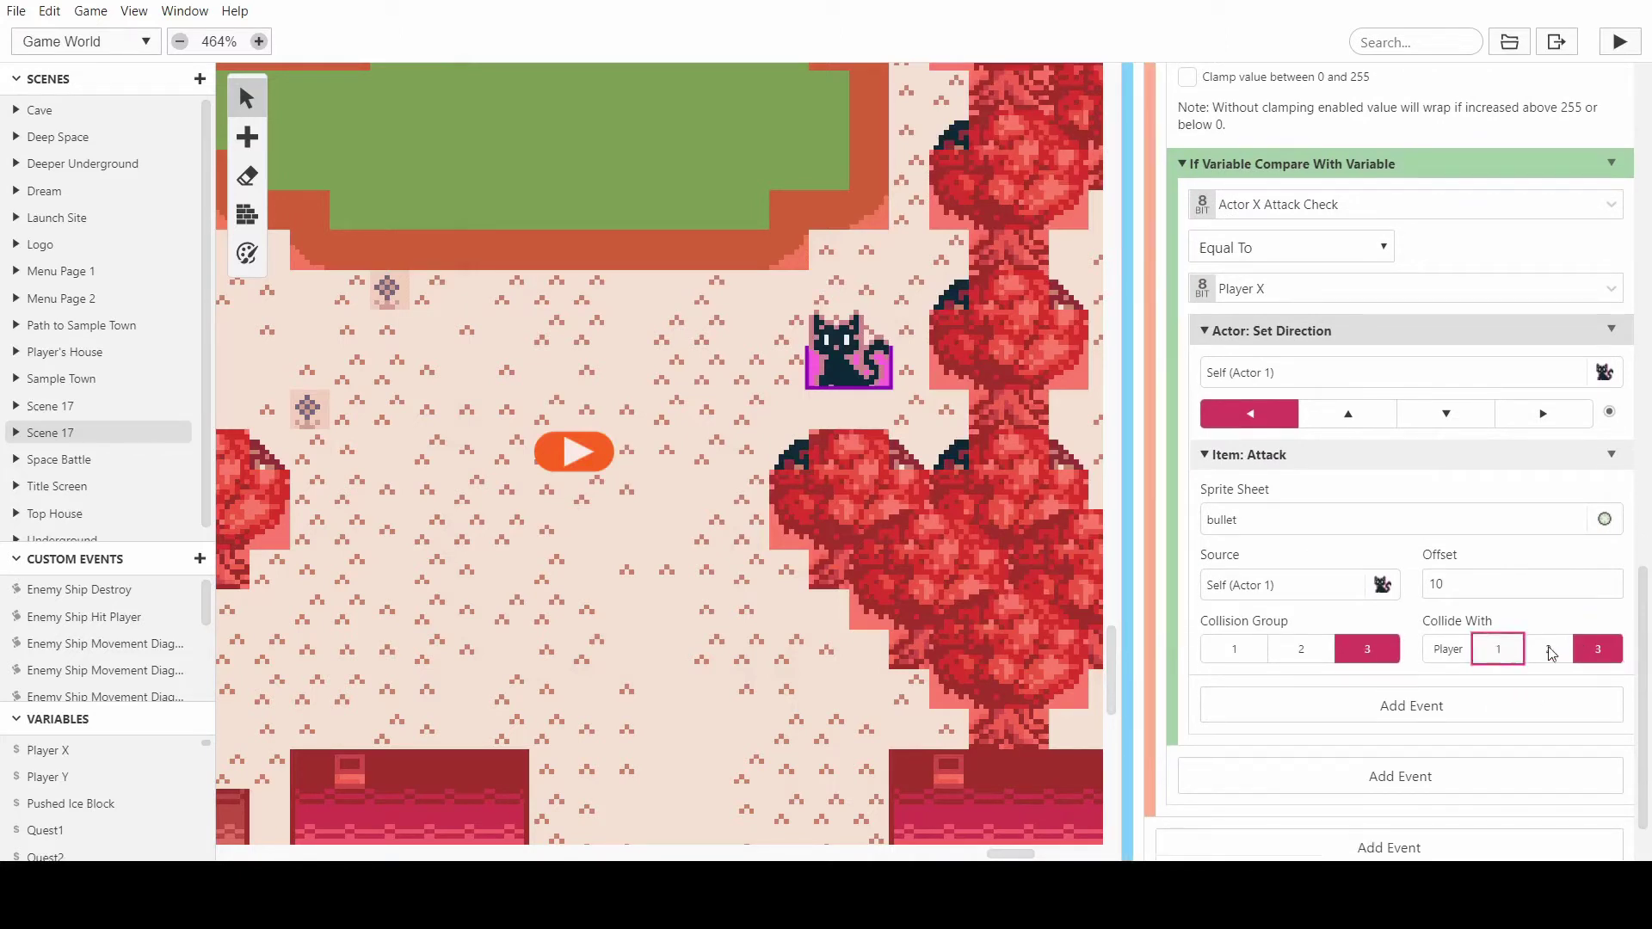
pyautogui.click(1435, 650)
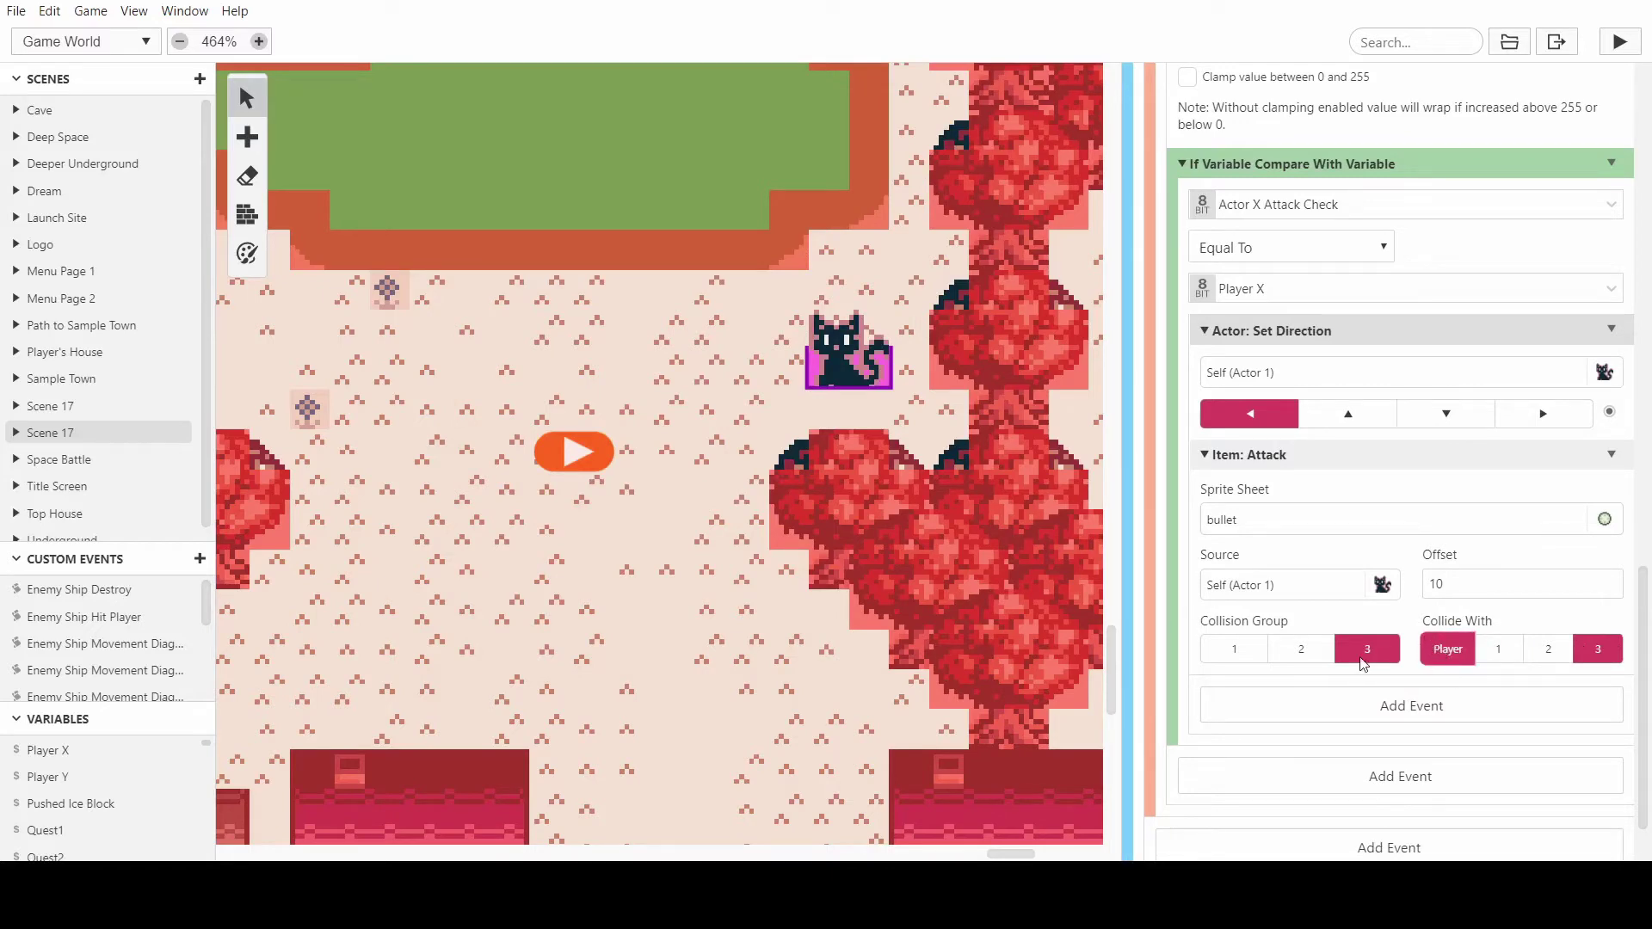
# - Add a 0.5-second Wait event after the attack
pyautogui.scroll(-1, 1342, 667)
pyautogui.click(1323, 635)
pyautogui.write('wai')
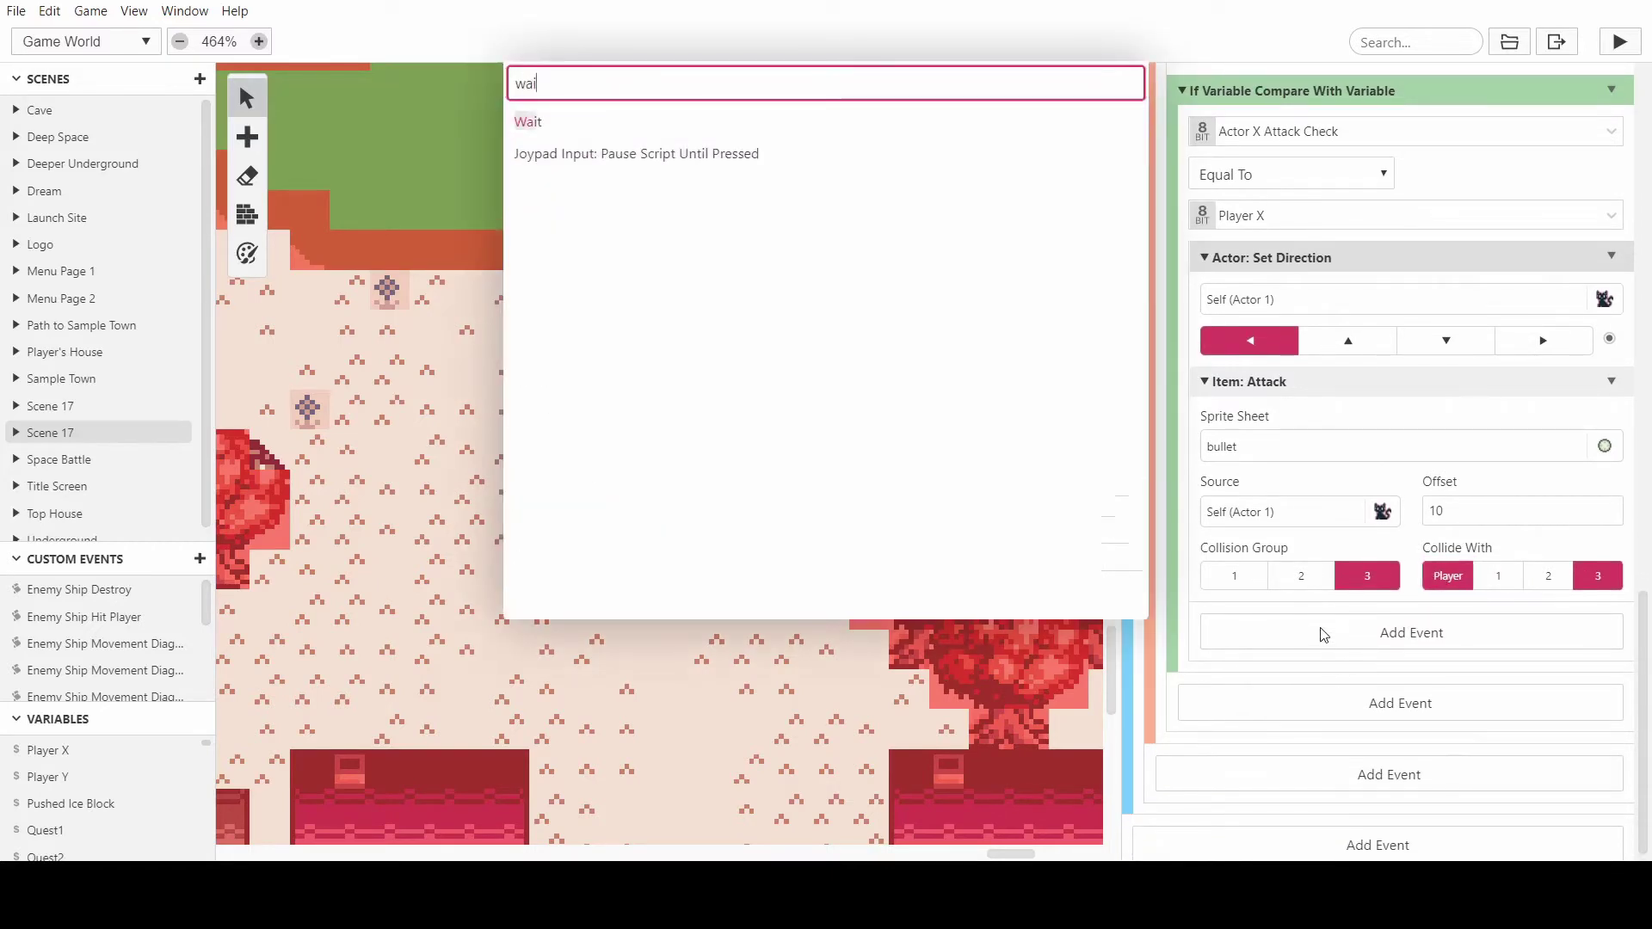
pyautogui.write('t')
pyautogui.press('Return')
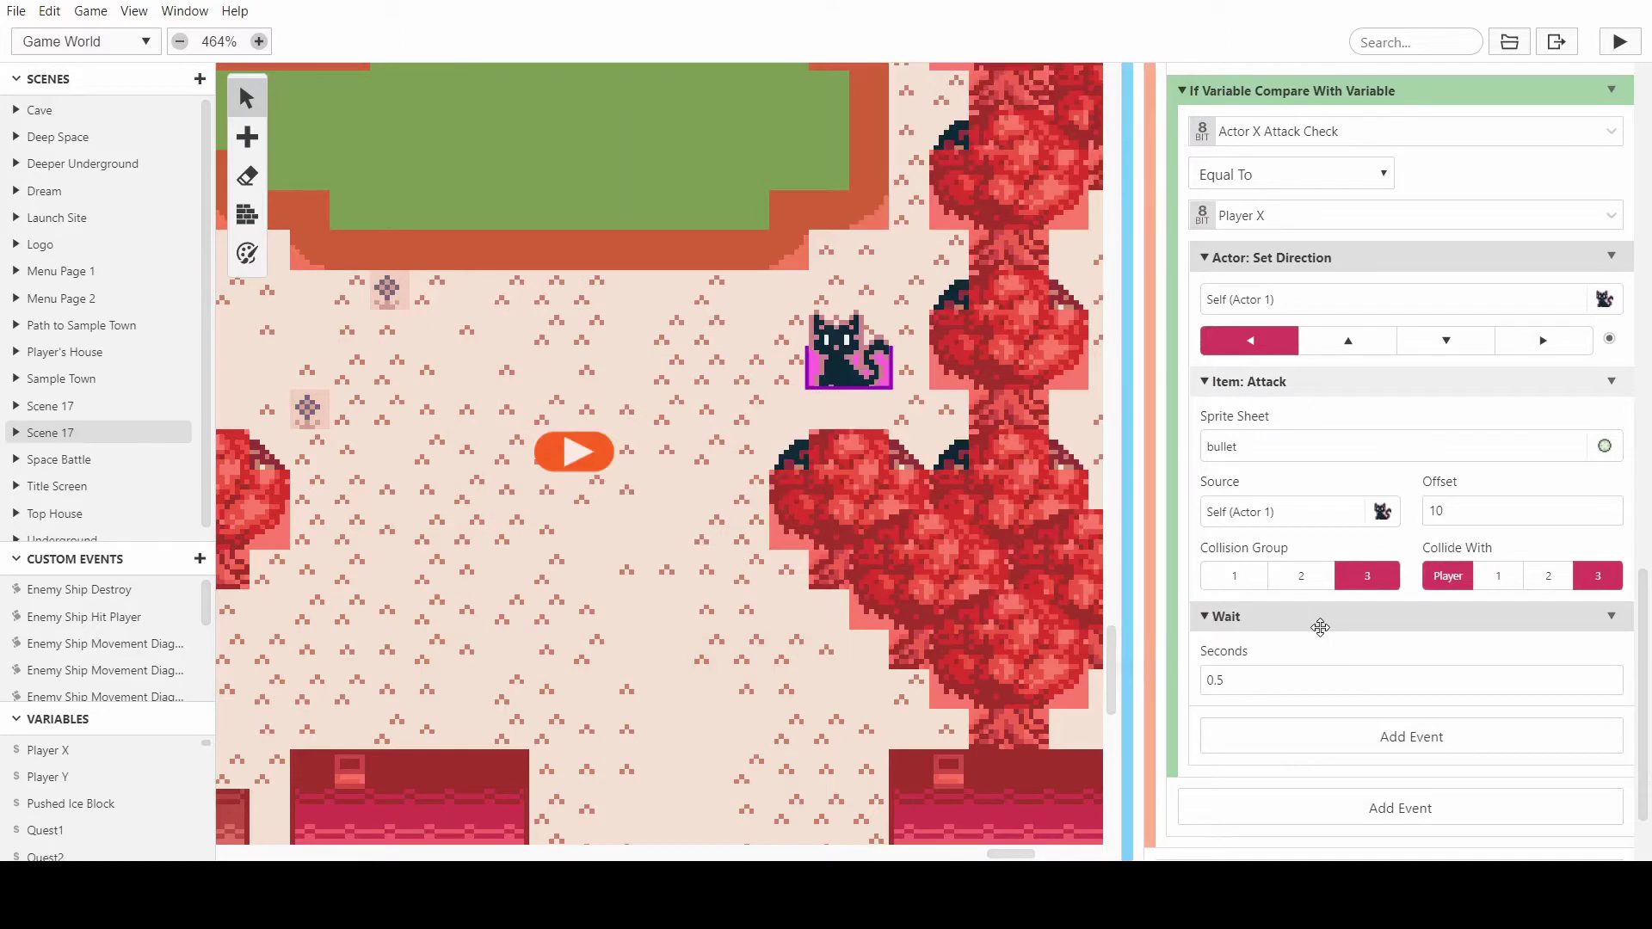
pyautogui.scroll(8, 1321, 627)
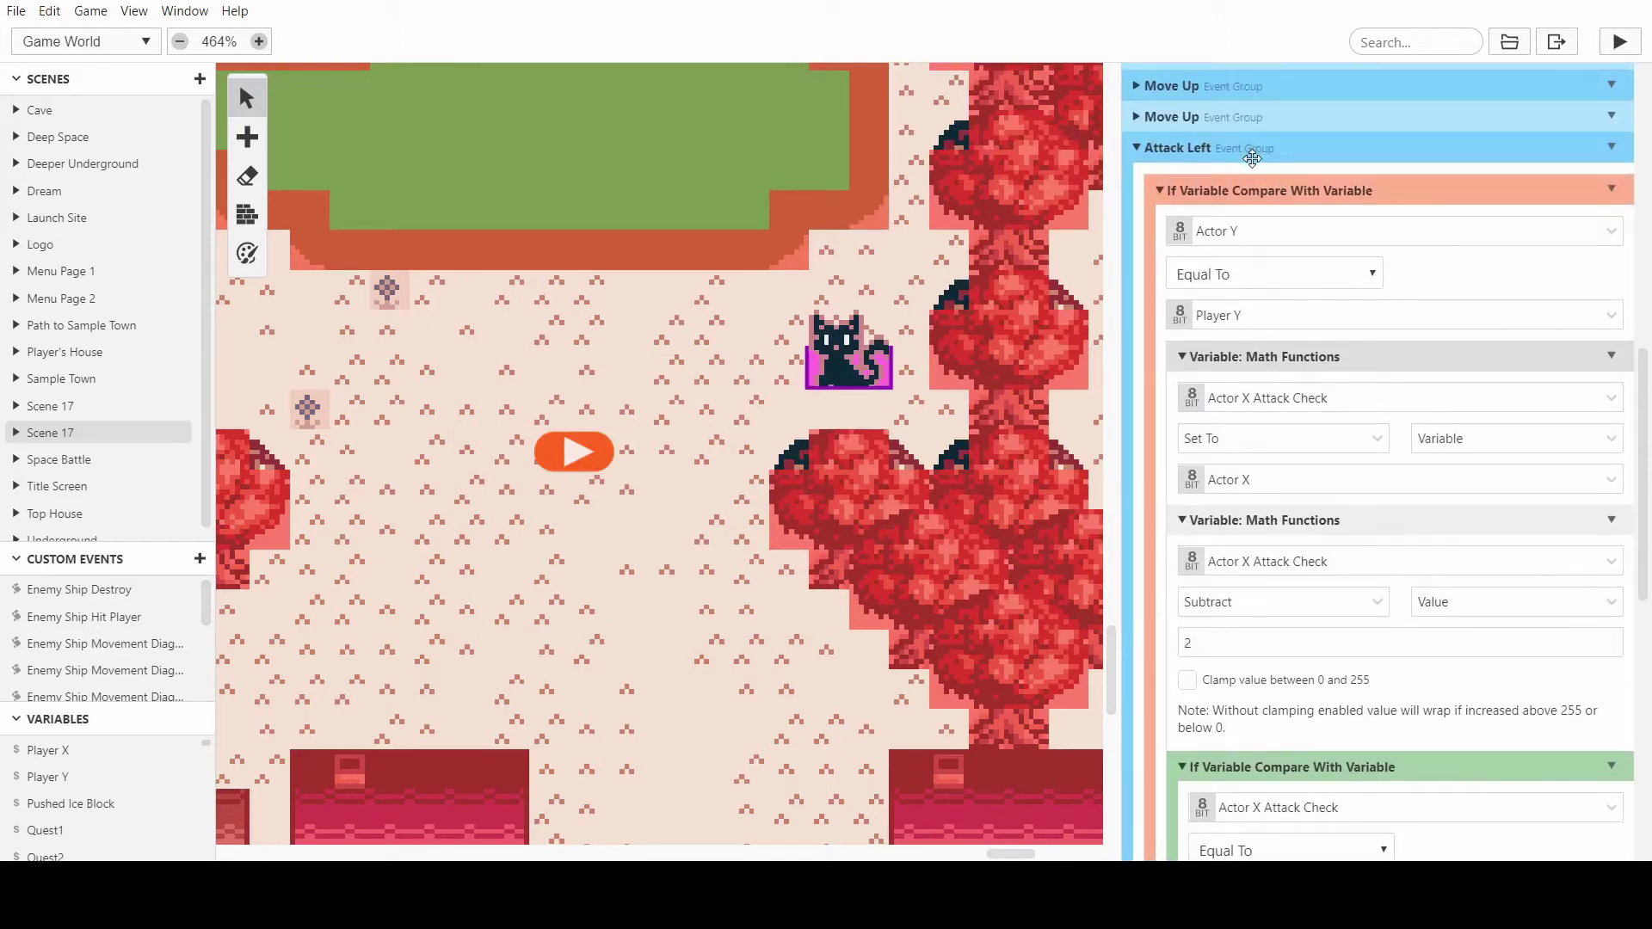
# - Collapse the Attack Left group and playtest, walking the player left and up
pyautogui.click(1250, 147)
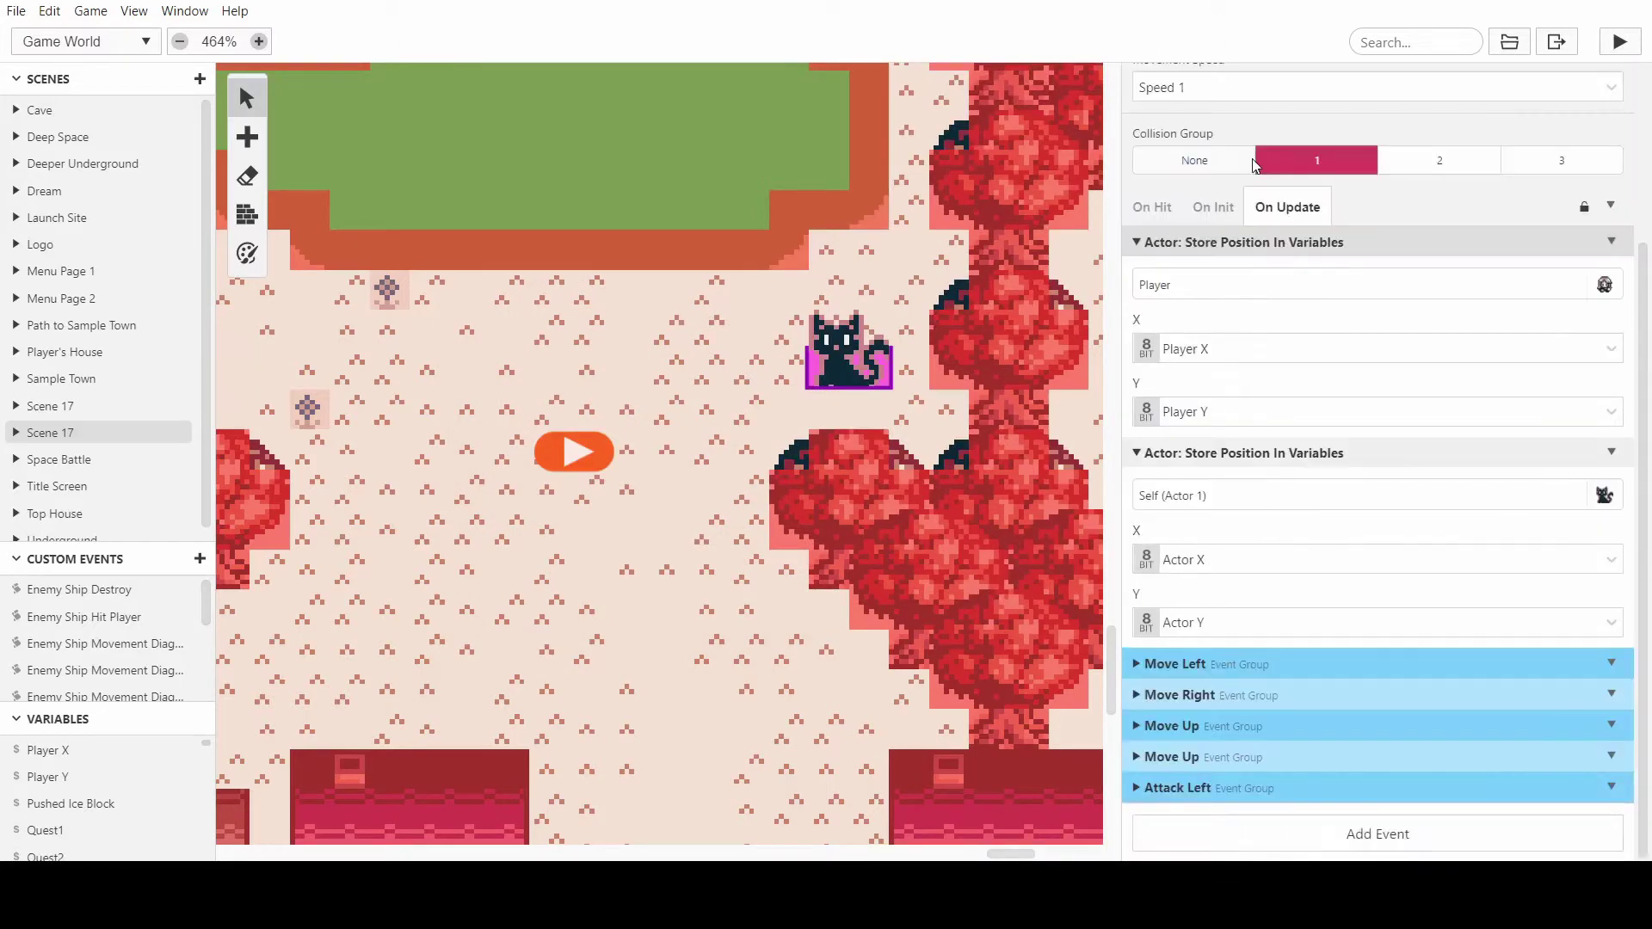
pyautogui.click(1609, 45)
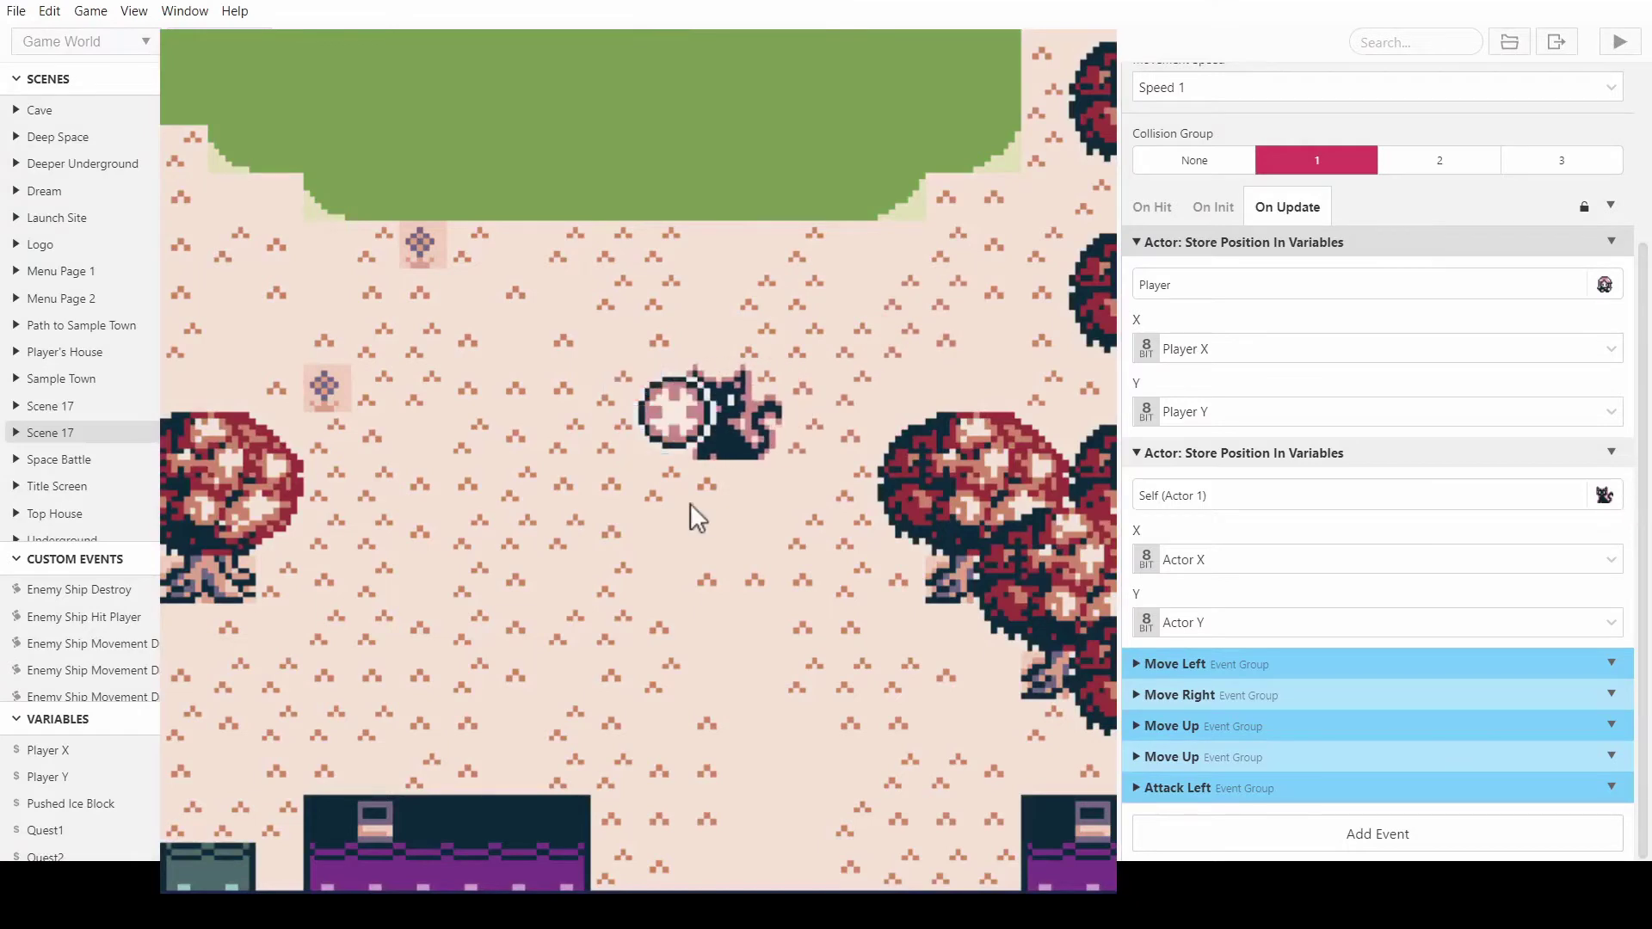
pyautogui.press('Left')
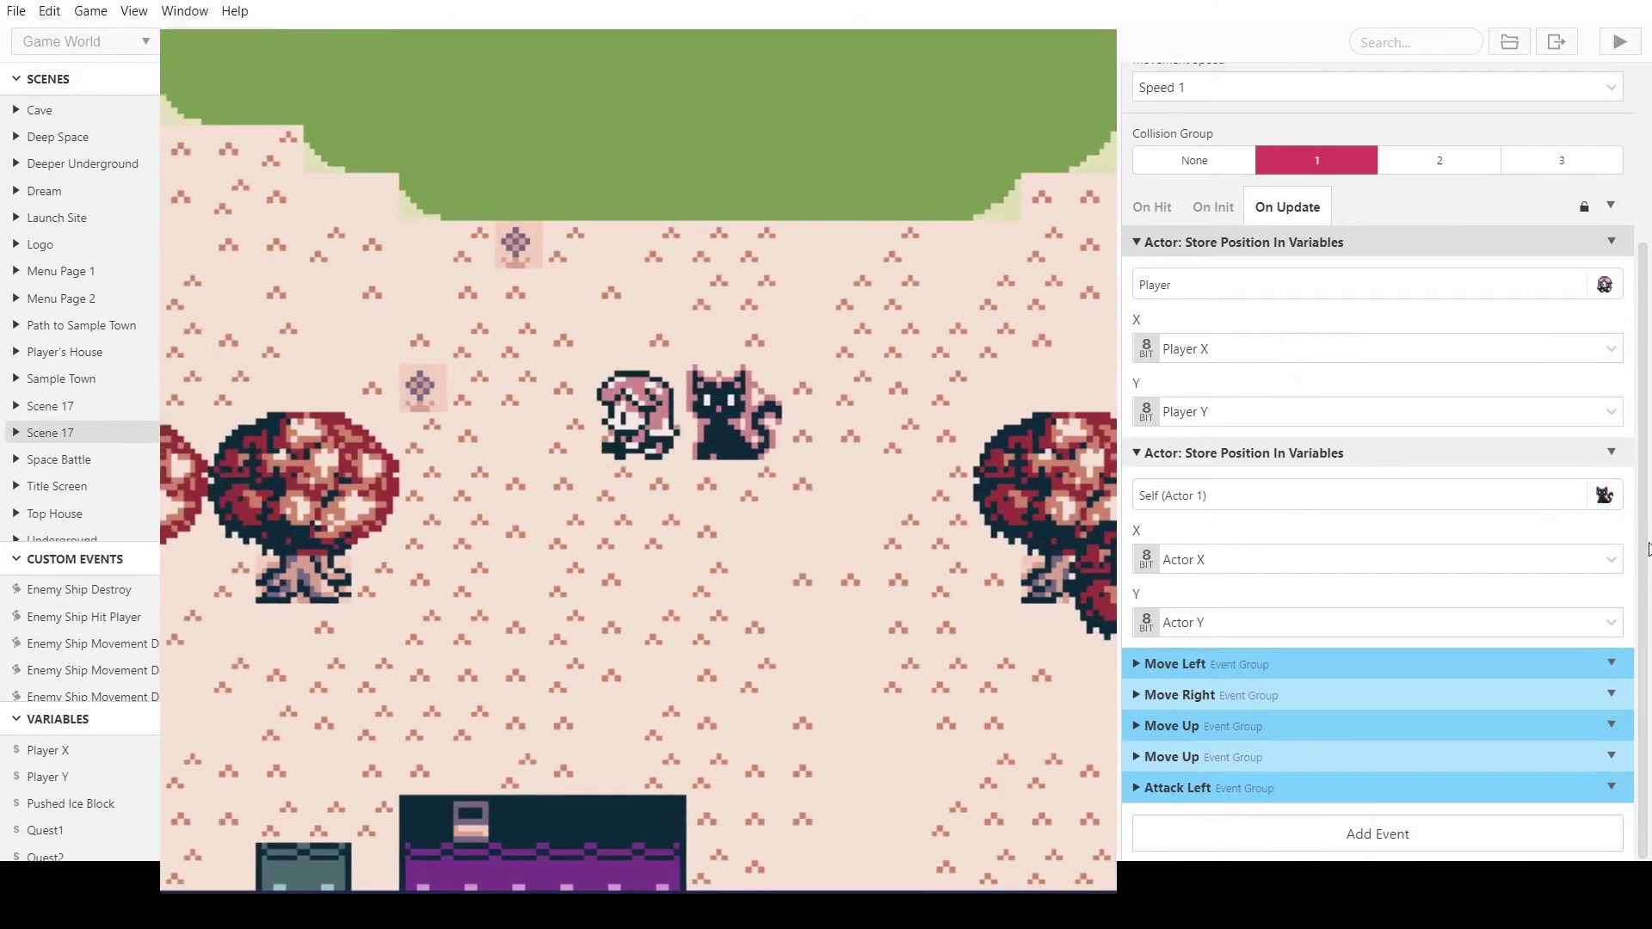
pyautogui.press('Left')
pyautogui.press('Up')
pyautogui.press('Left')
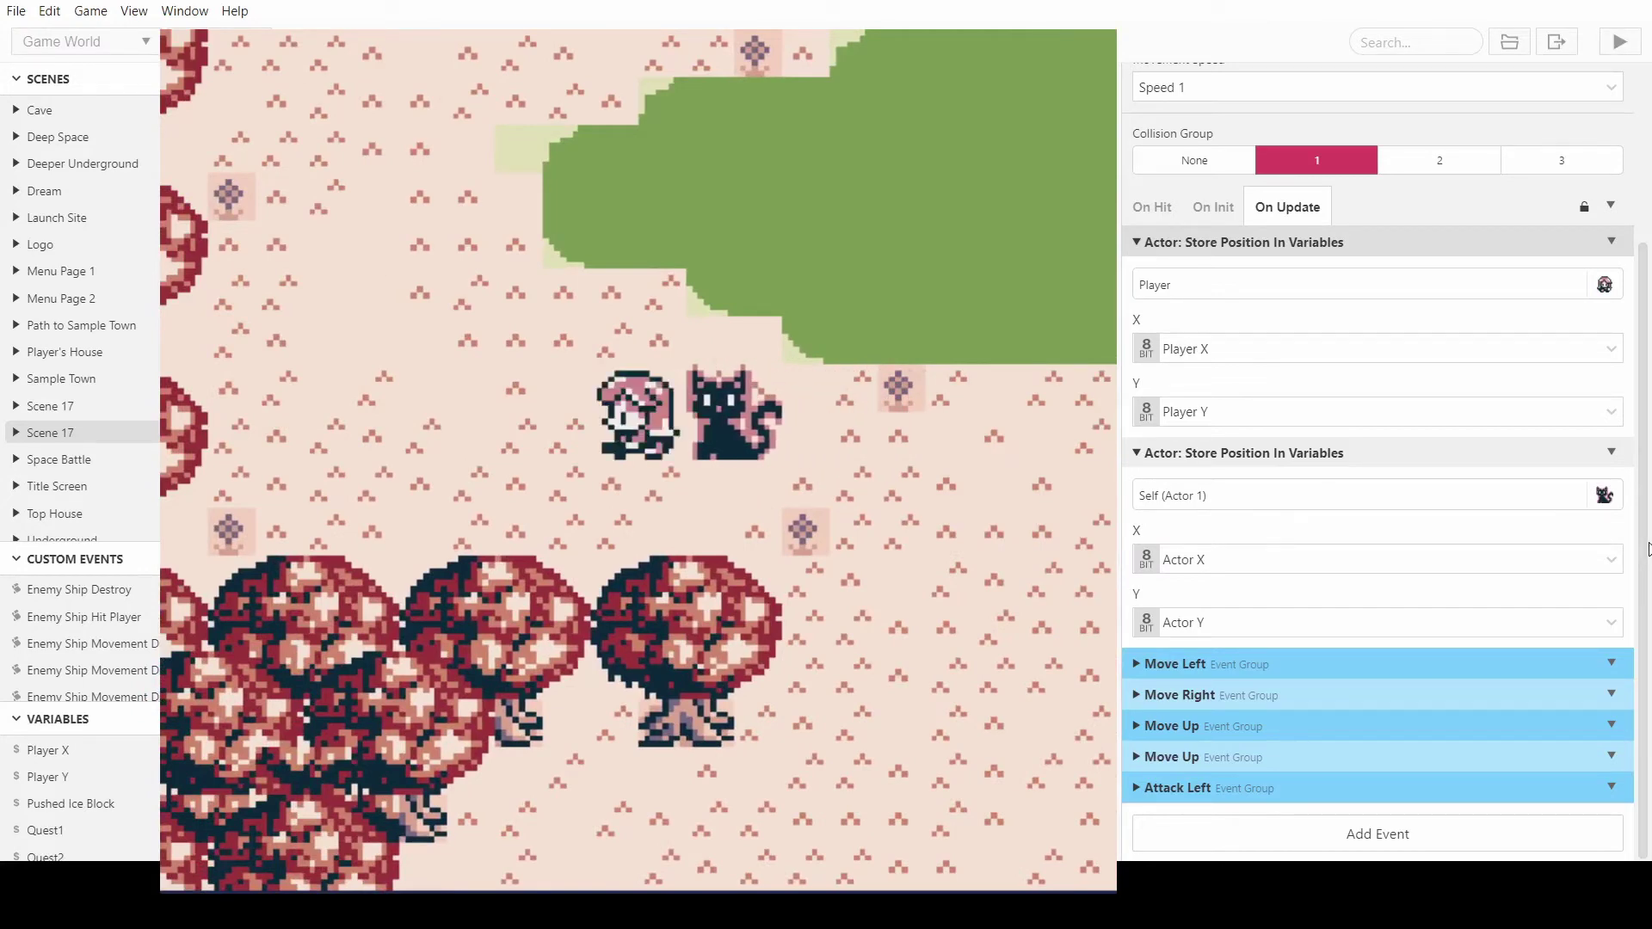
pyautogui.press('Left')
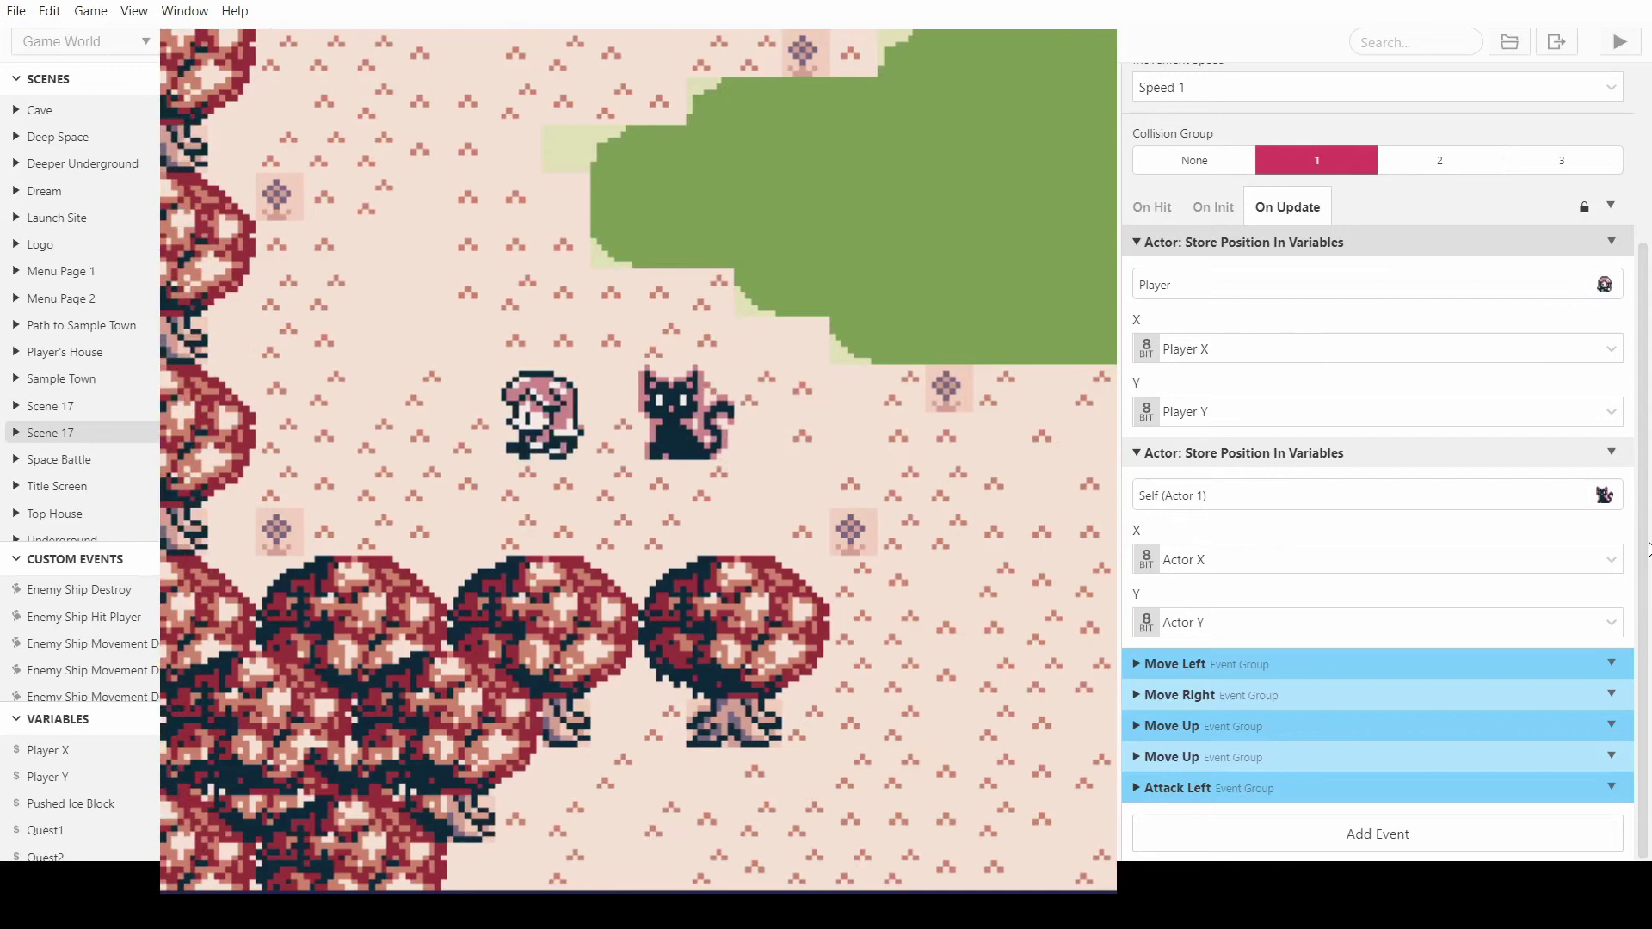
pyautogui.press('Left')
pyautogui.press('Up')
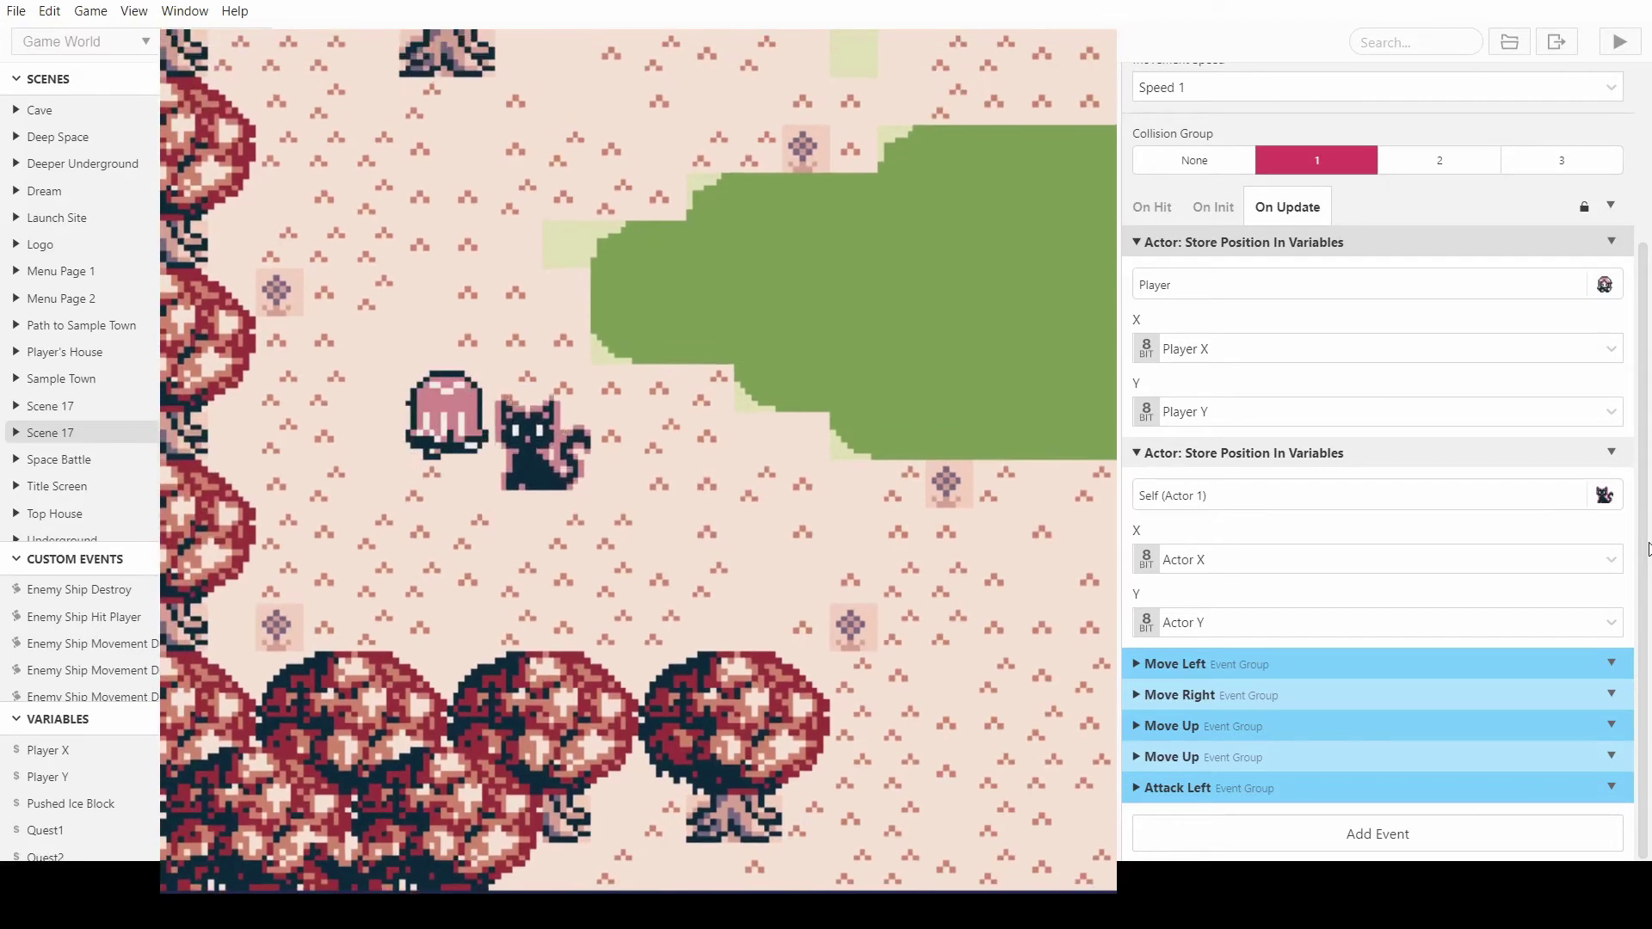
# - Walk the player down, right, left and up to watch the cat chase, then close the preview
pyautogui.press('Down')
pyautogui.press('Right')
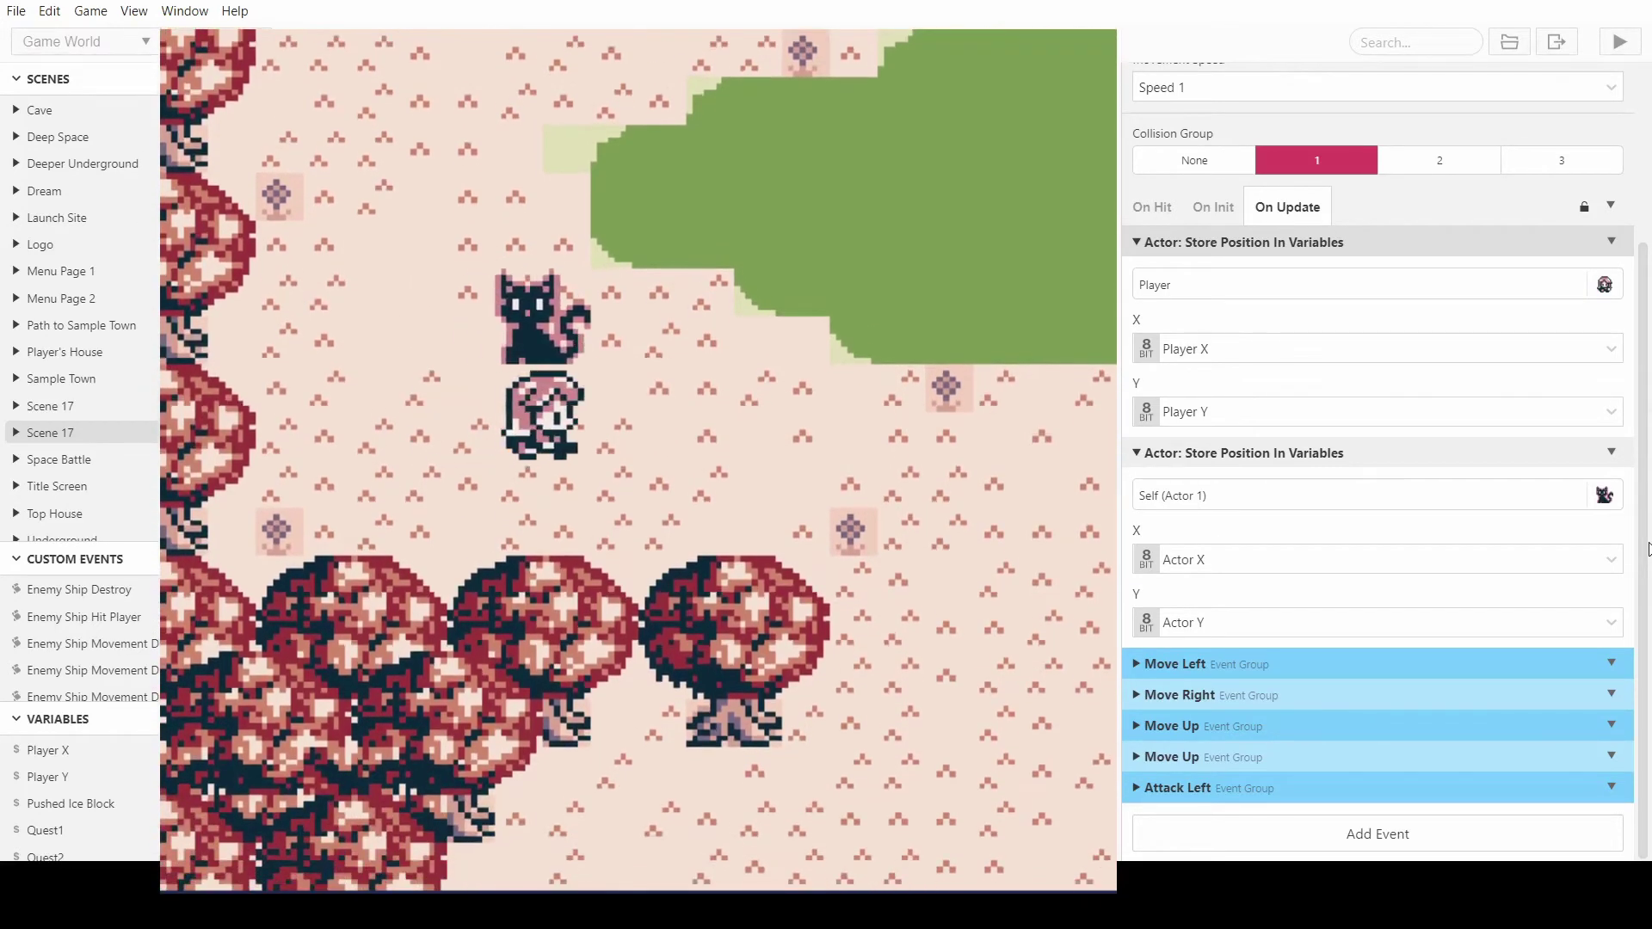
pyautogui.press('Left')
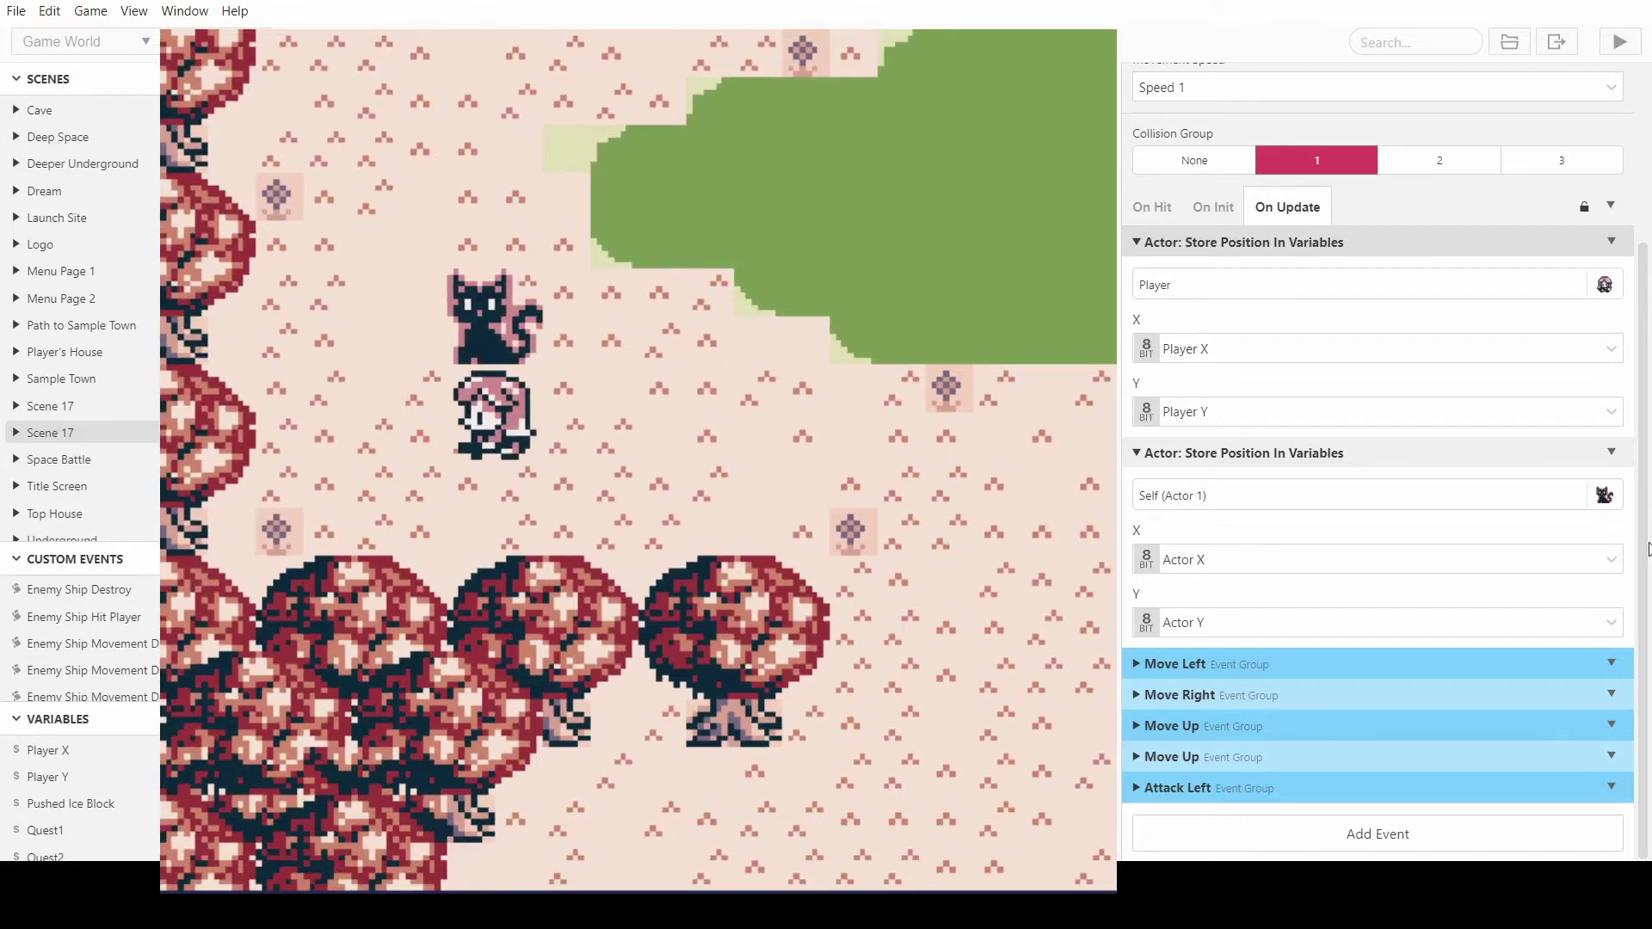
pyautogui.press('Up')
pyautogui.press('Right')
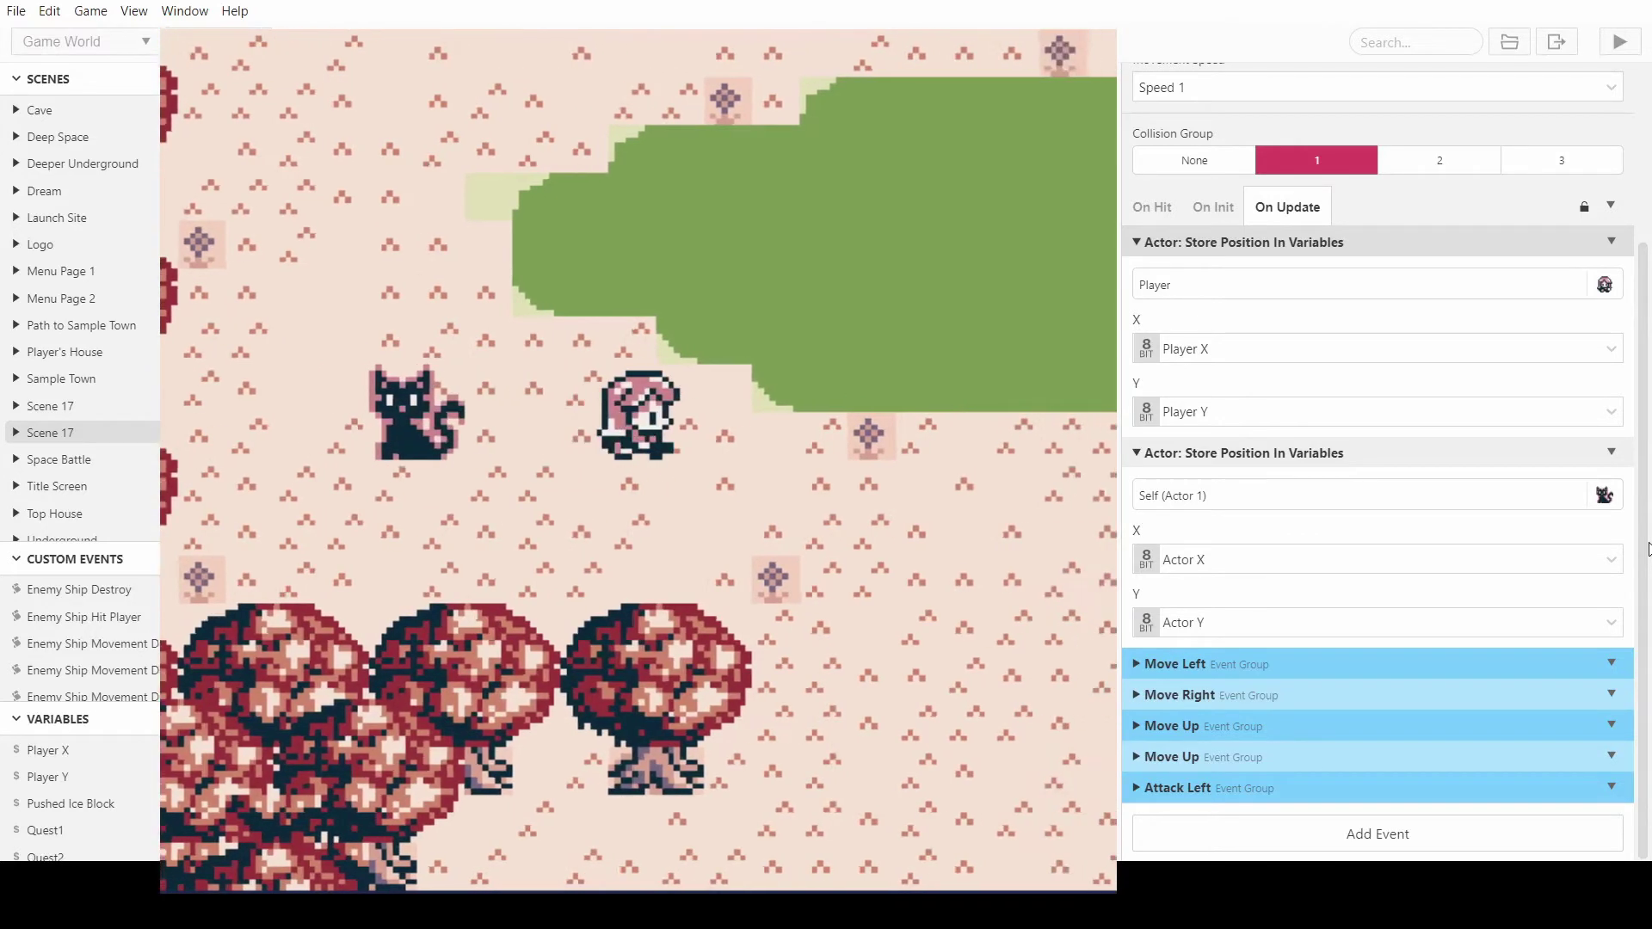
pyautogui.press('Down')
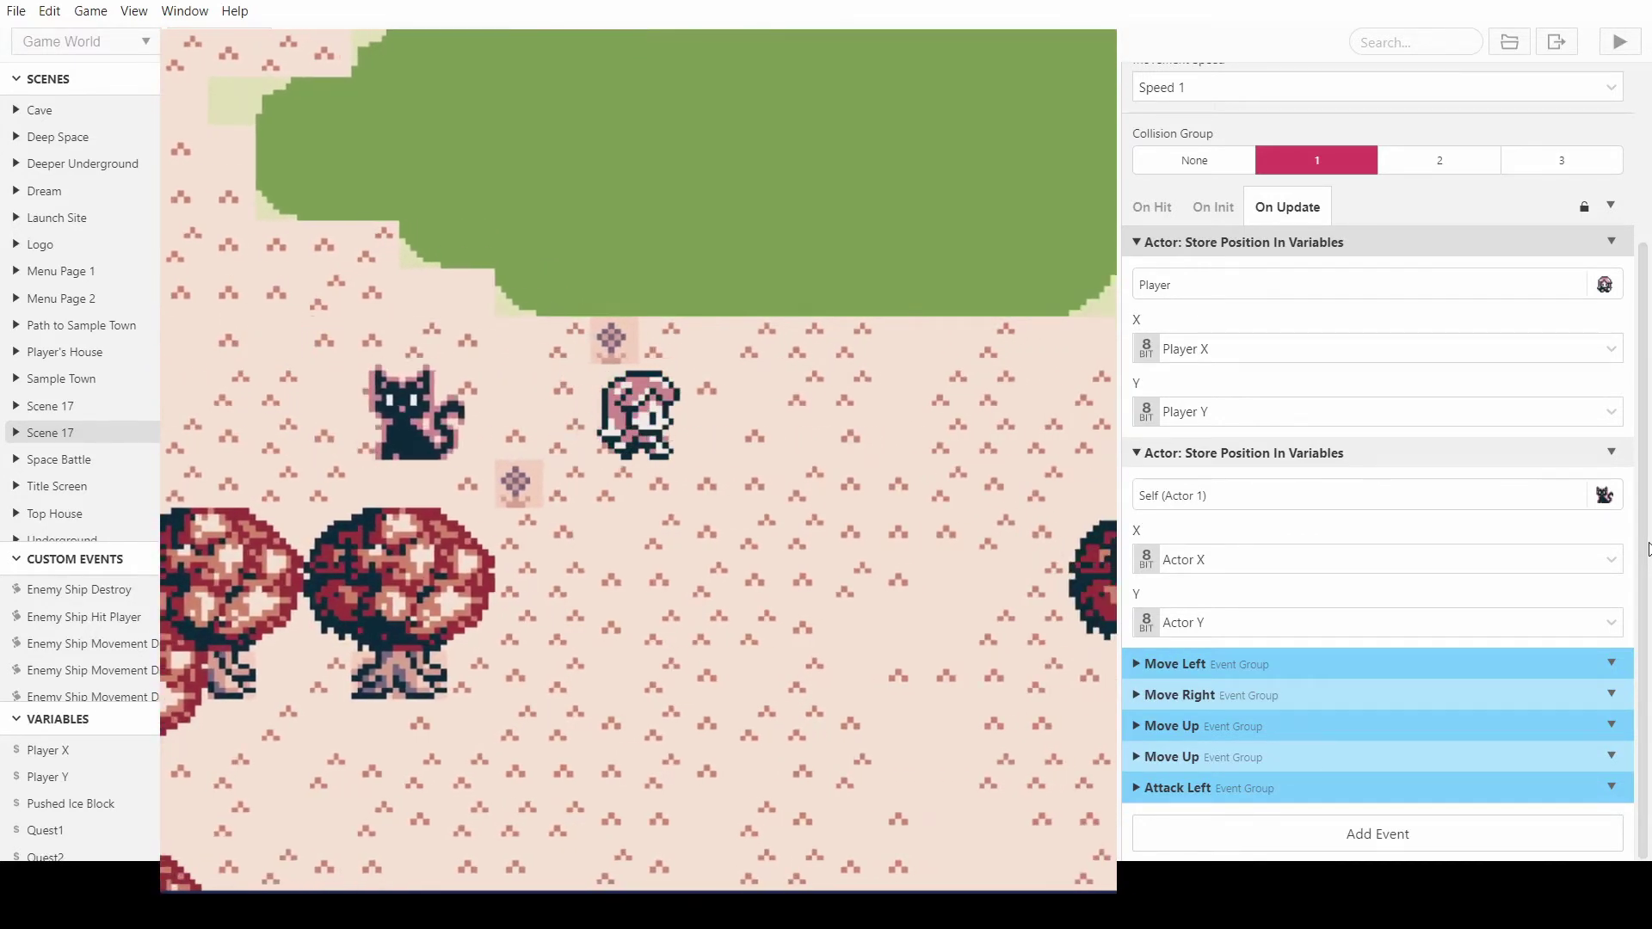
pyautogui.press('Right')
pyautogui.press('Down')
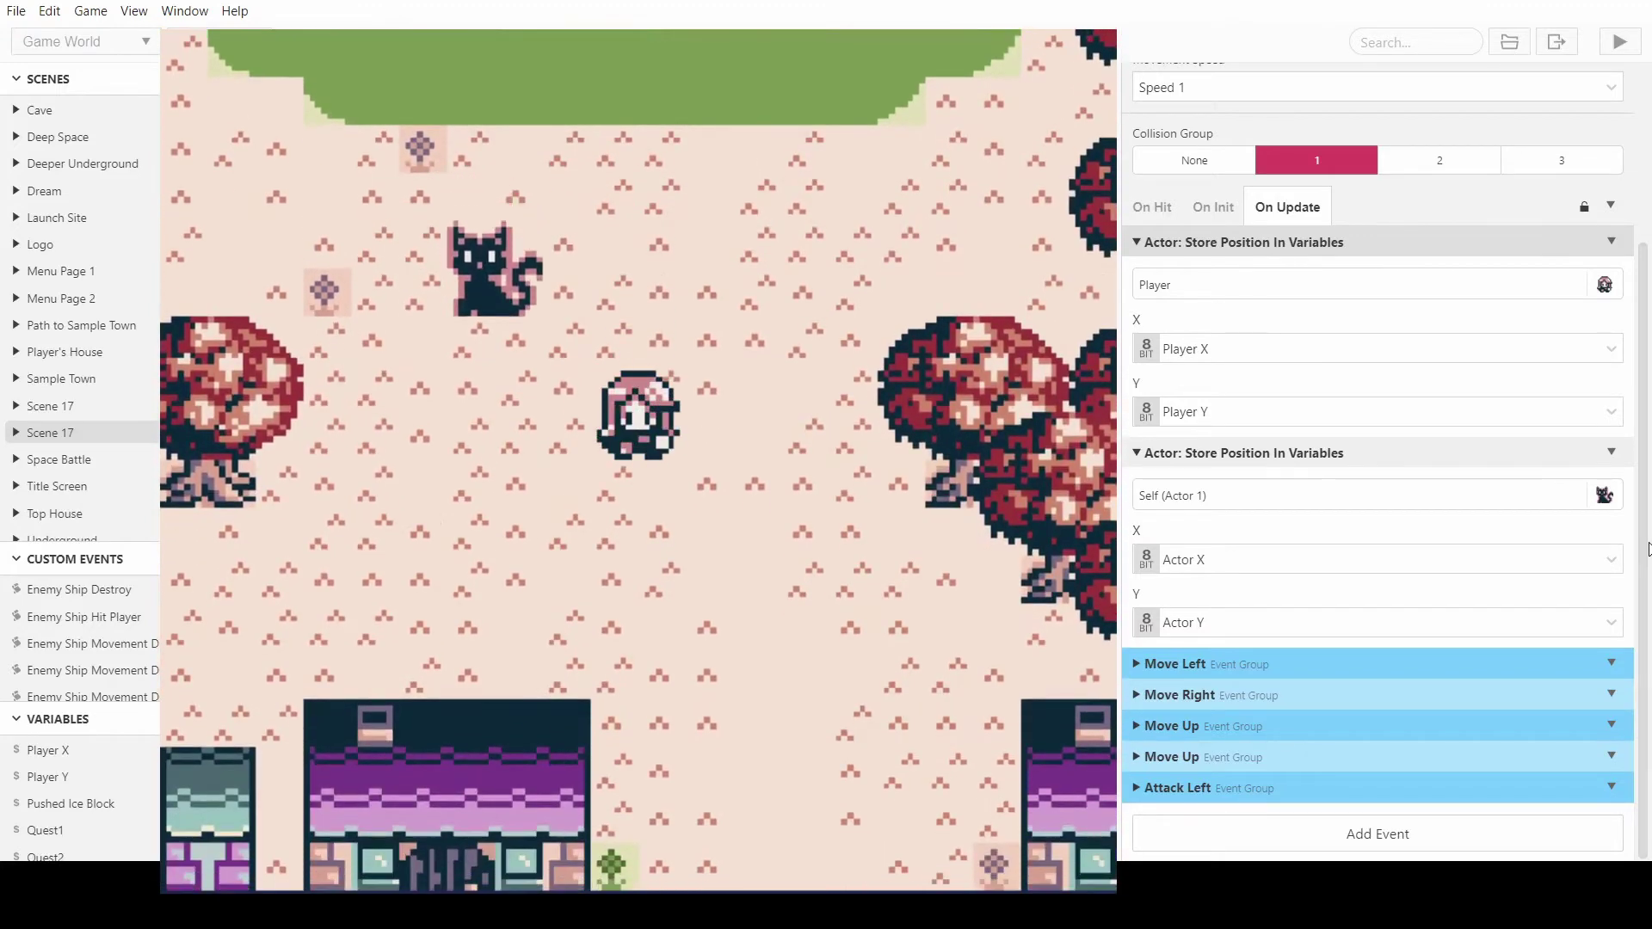
pyautogui.press('Left')
pyautogui.press('Up')
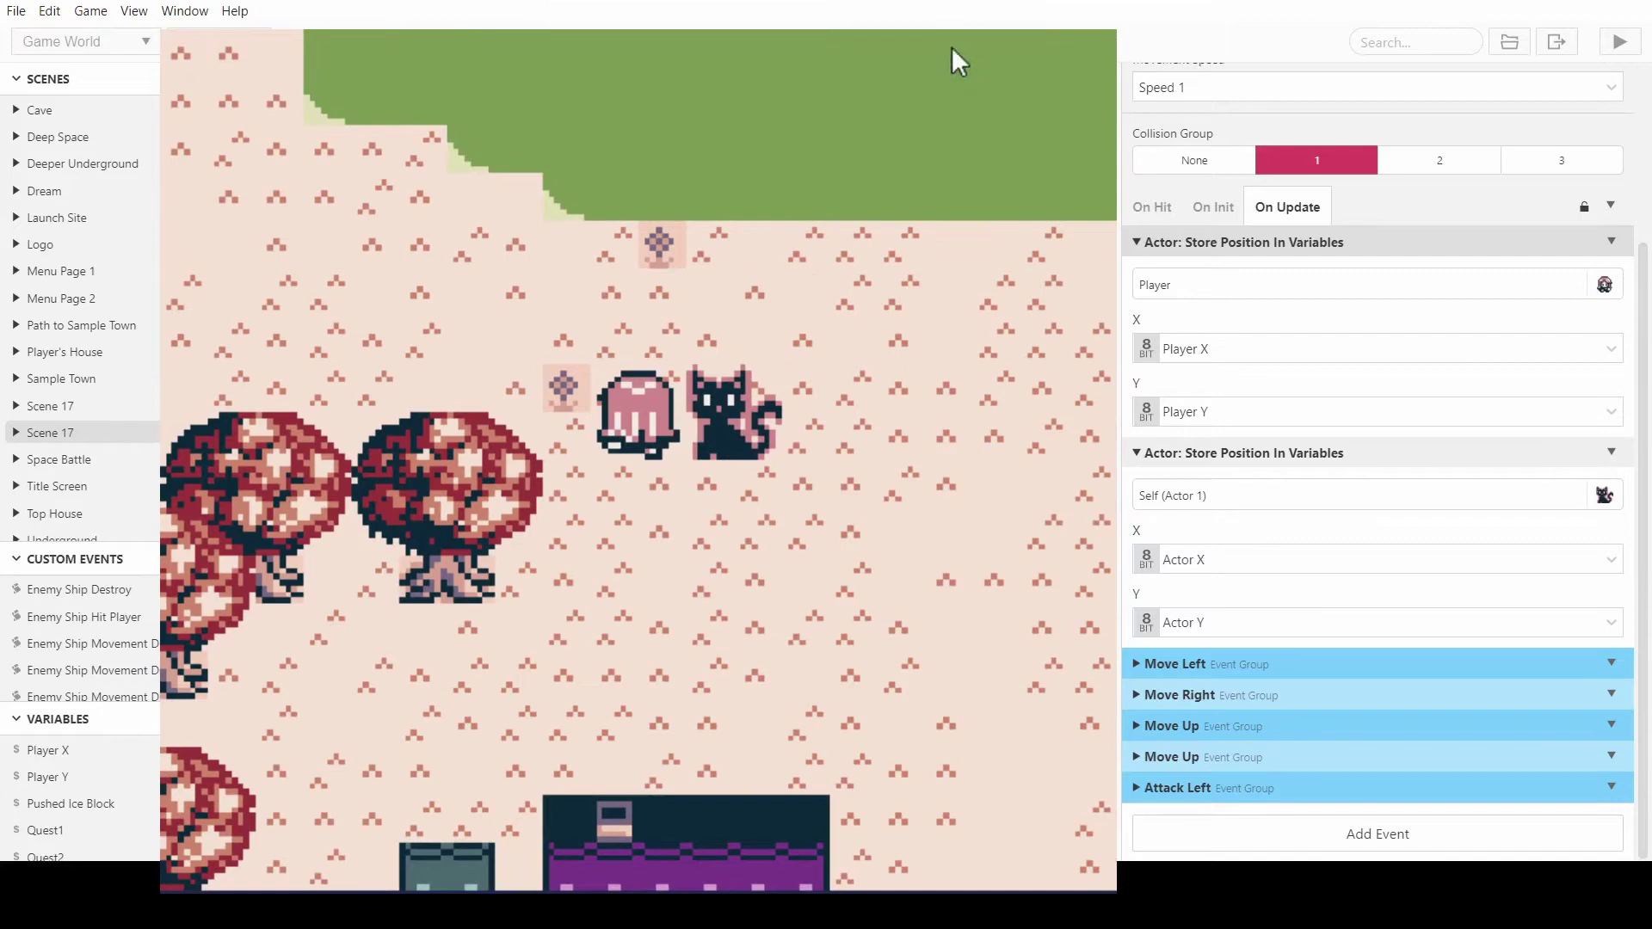
pyautogui.hotkey('ctrl', 'w')
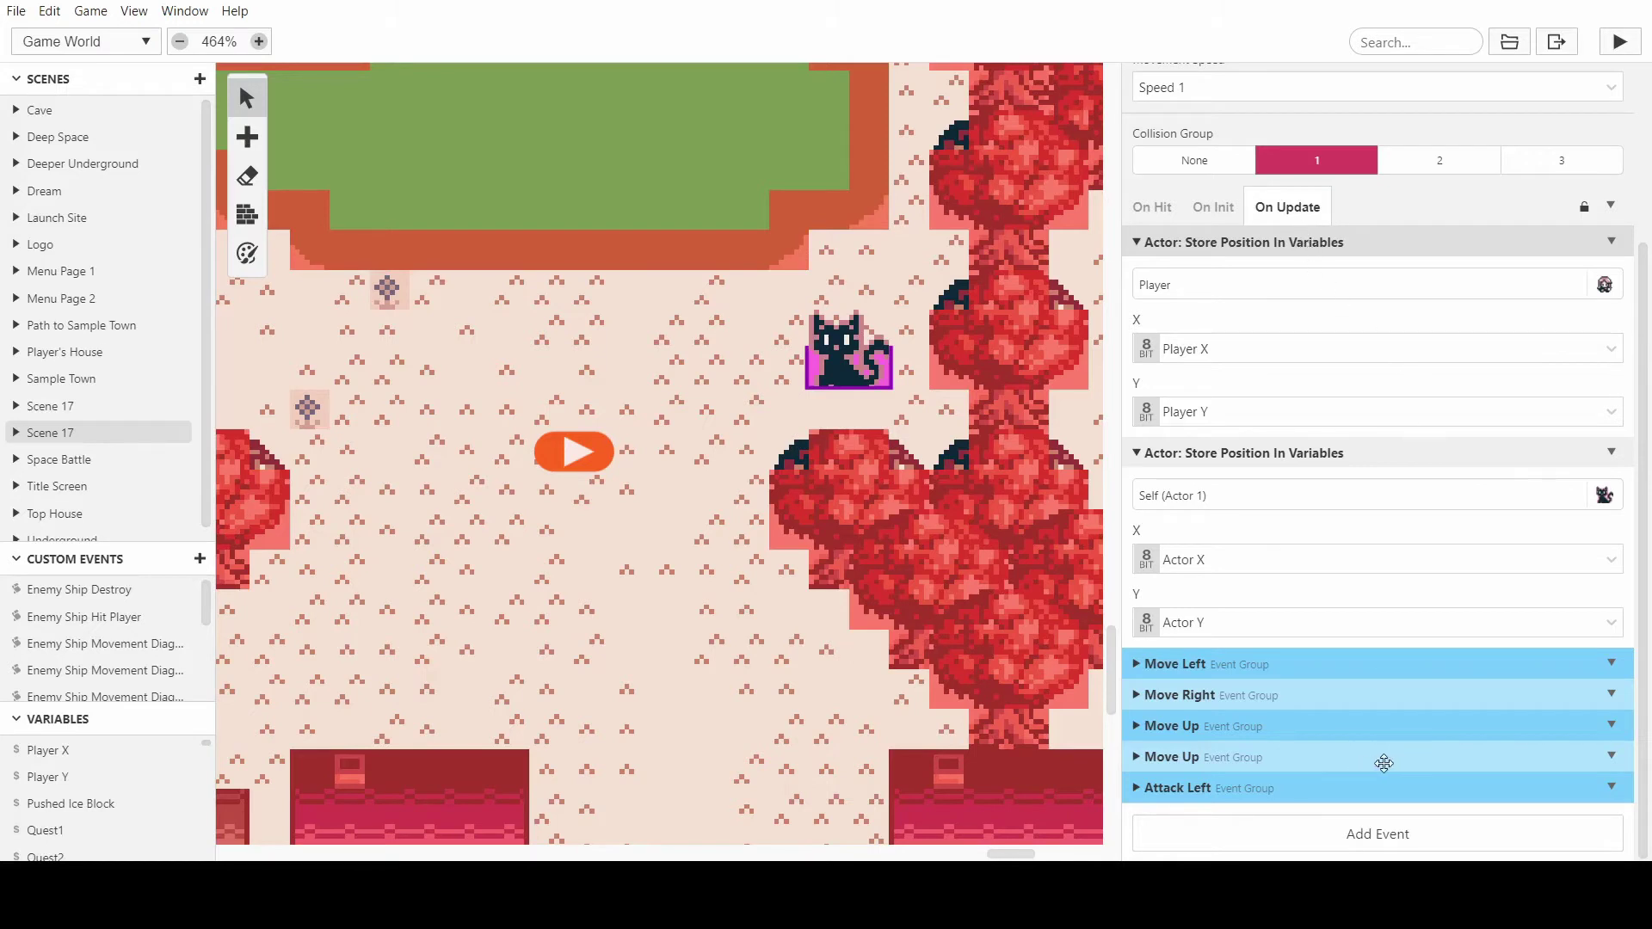
# - Duplicate the Attack Left event group and rename the copy 'Attack Right'
pyautogui.click(1612, 787)
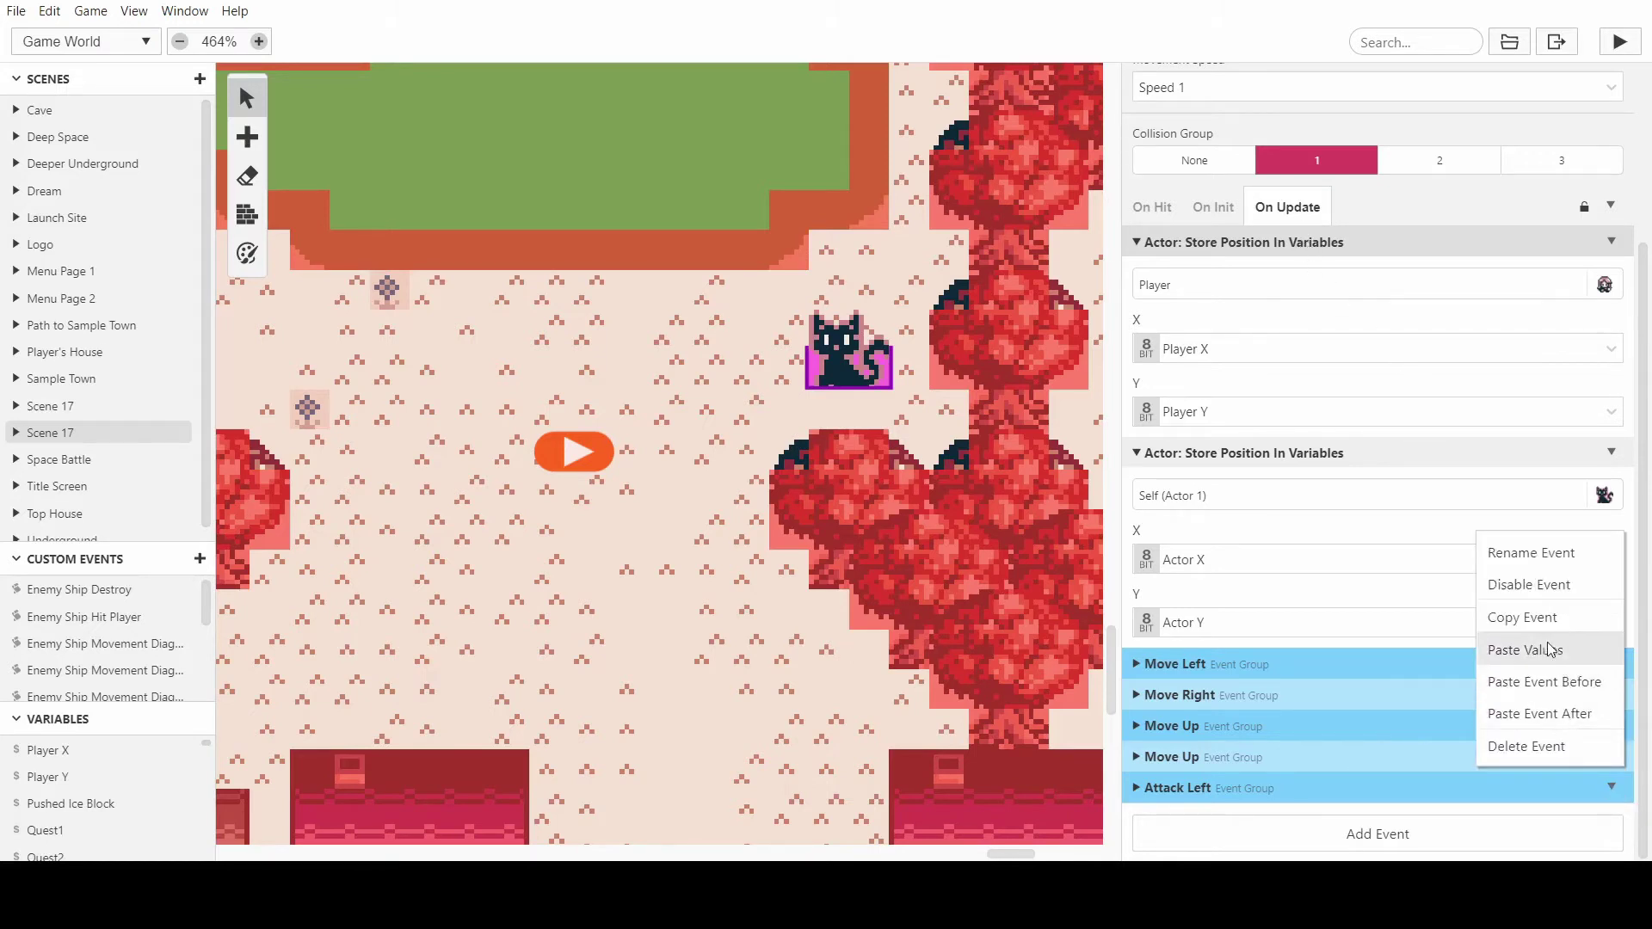
pyautogui.click(1544, 617)
pyautogui.keyDown('alt'); pyautogui.click(1237, 834); pyautogui.keyUp('alt')
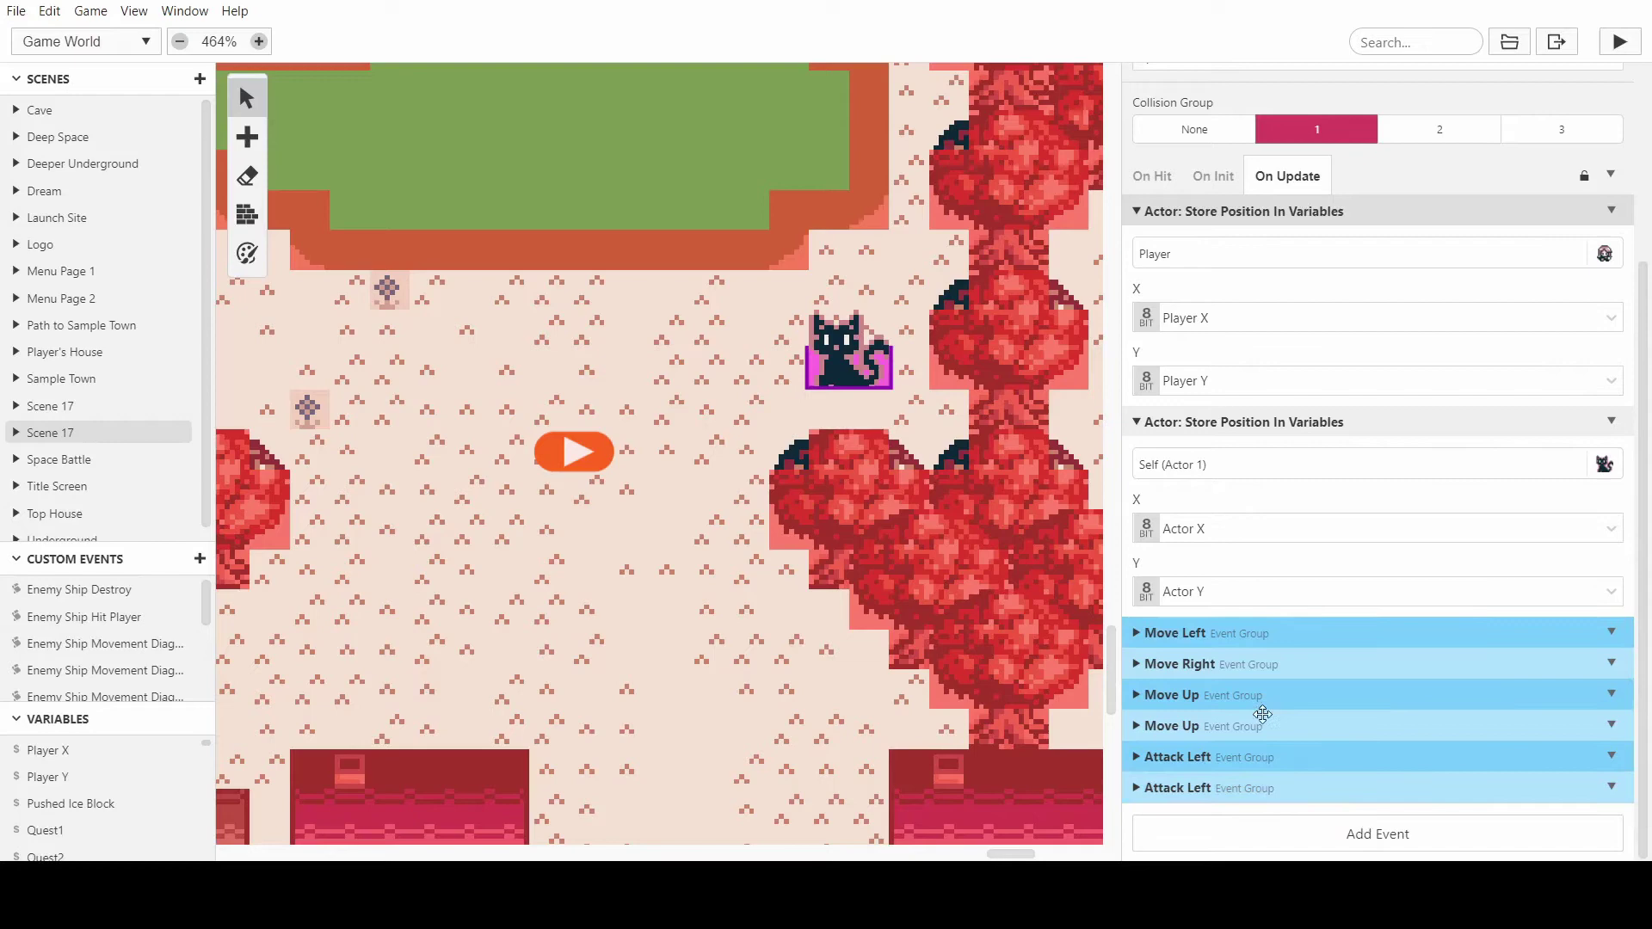
pyautogui.click(1215, 786)
pyautogui.scroll(-3, 1264, 446)
pyautogui.scroll(3, 1541, 251)
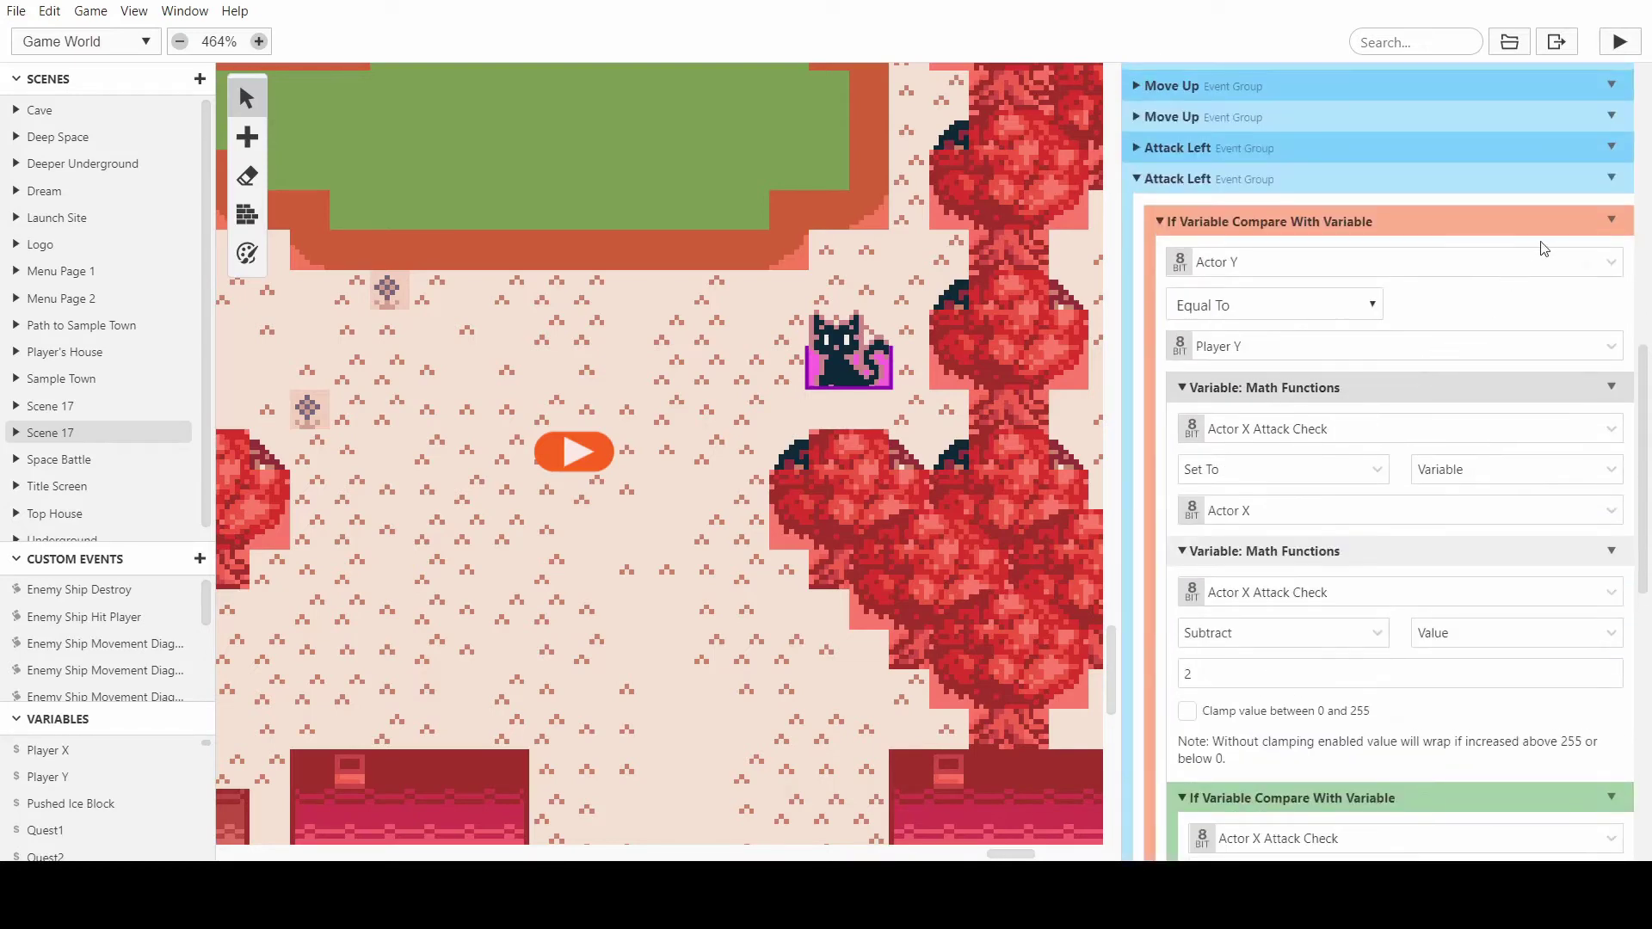
pyautogui.click(1611, 178)
pyautogui.click(1573, 211)
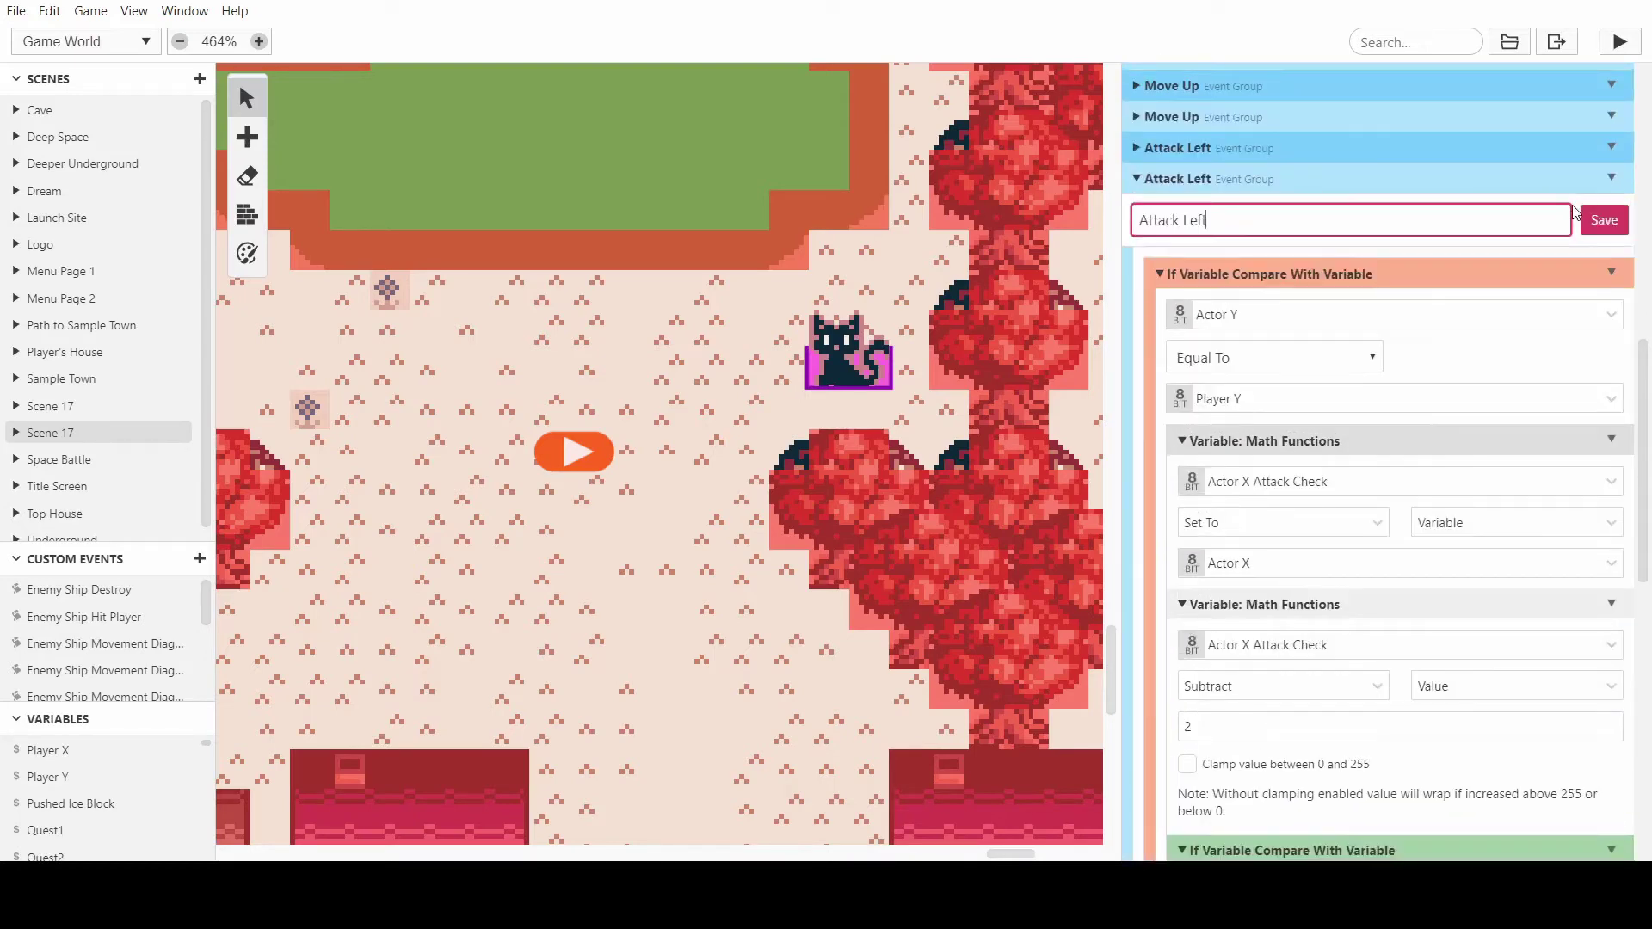
pyautogui.press('BackSpace')
pyautogui.press('BackSpace')
pyautogui.press('BackSpace')
pyautogui.press('BackSpace')
pyautogui.write('Right')
pyautogui.press('Return')
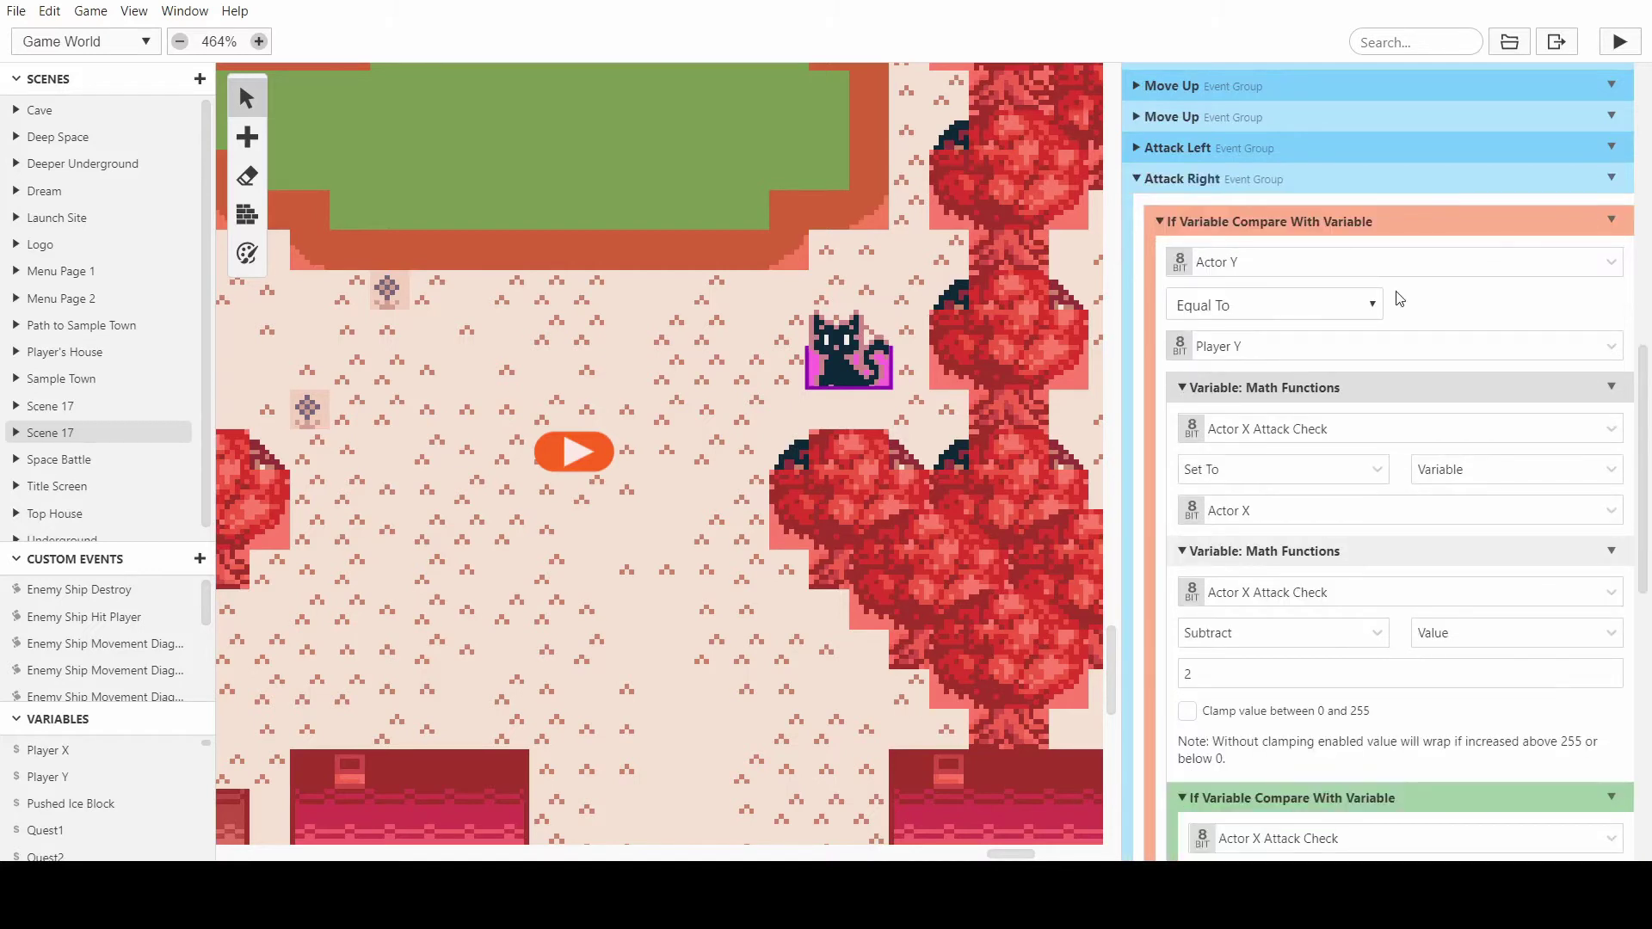
# - Change the copy's math operation from Subtract to Add and face the cat right
pyautogui.click(1218, 635)
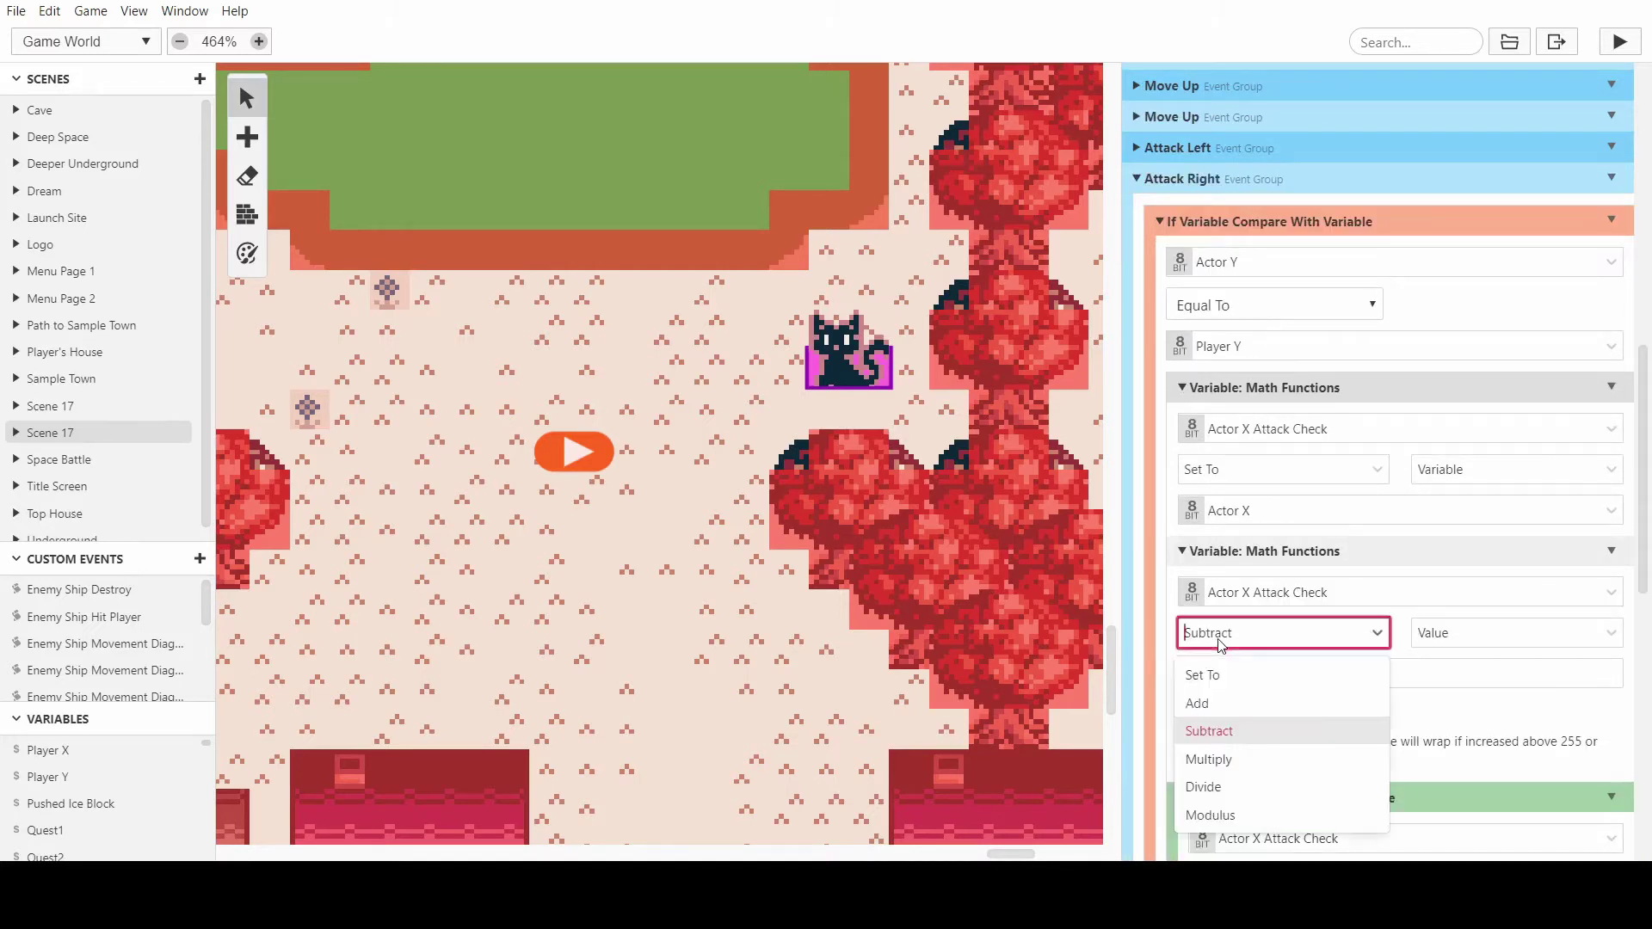
pyautogui.click(1220, 704)
pyautogui.scroll(-2, 1327, 490)
pyautogui.scroll(-5, 1327, 491)
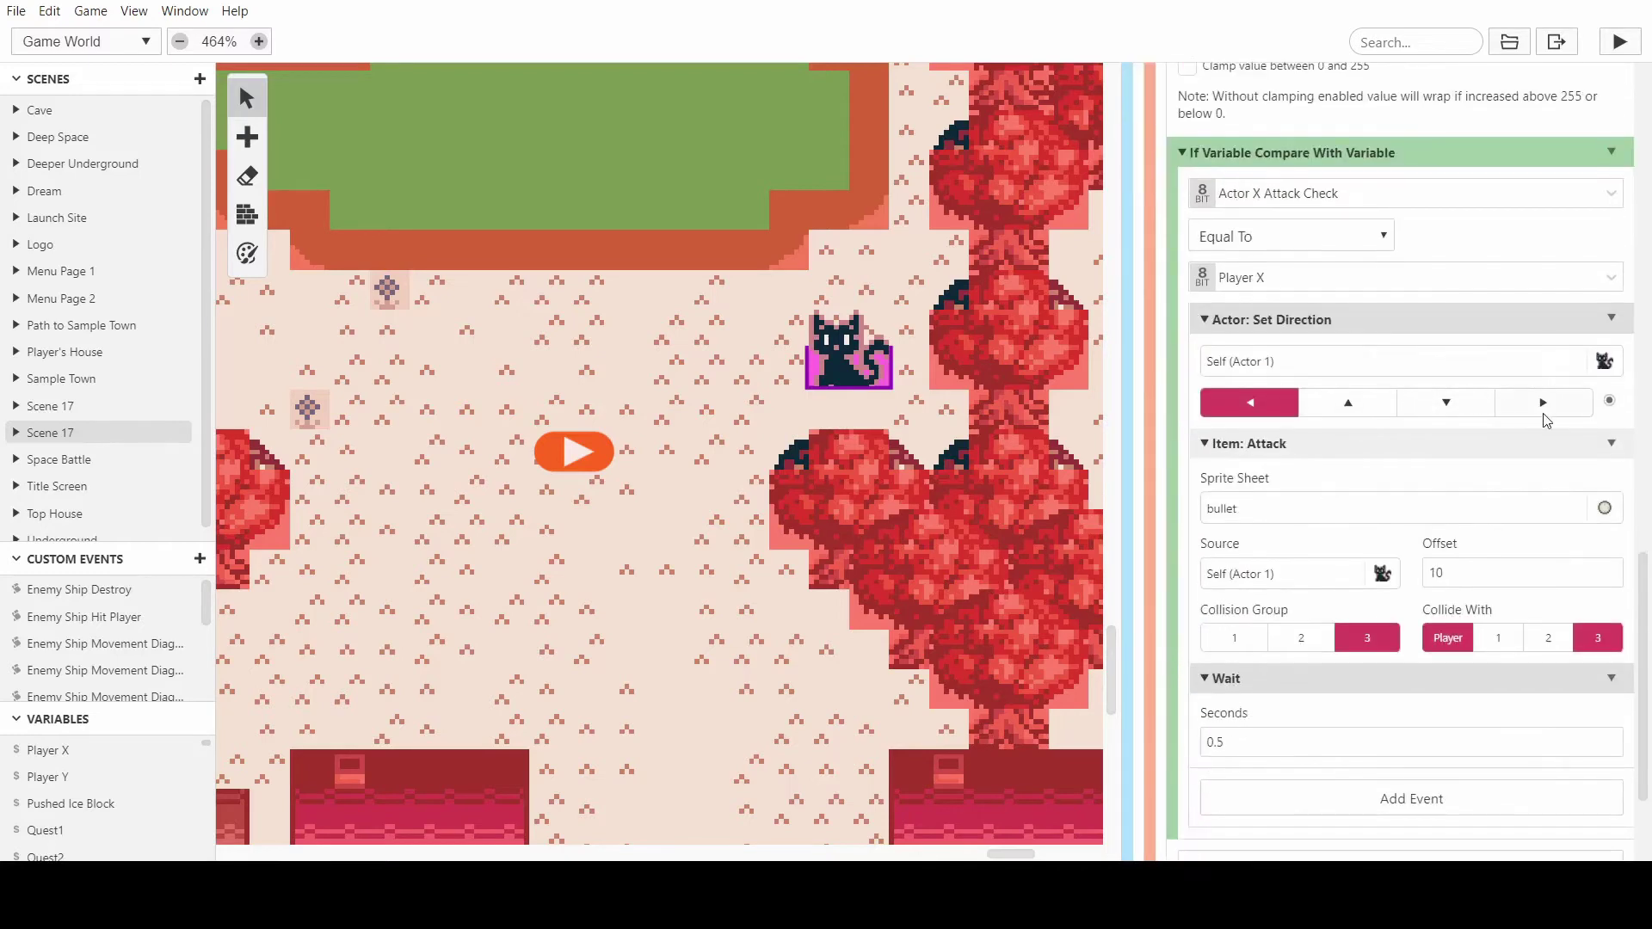
pyautogui.click(1551, 412)
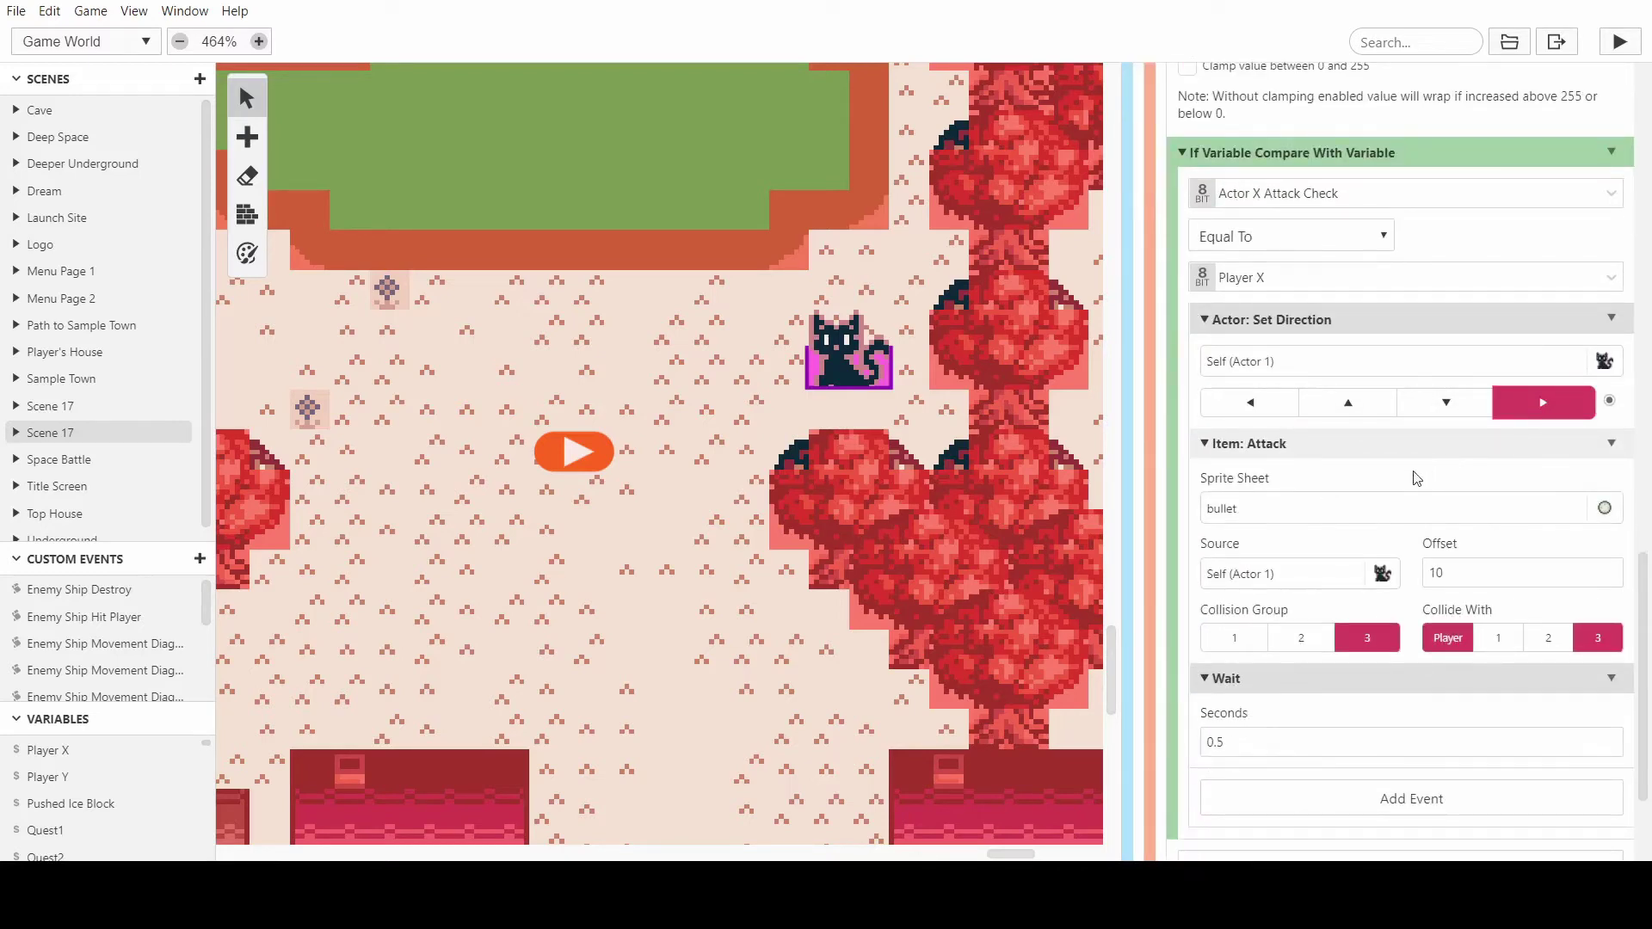
pyautogui.scroll(10, 1418, 479)
pyautogui.click(1323, 293)
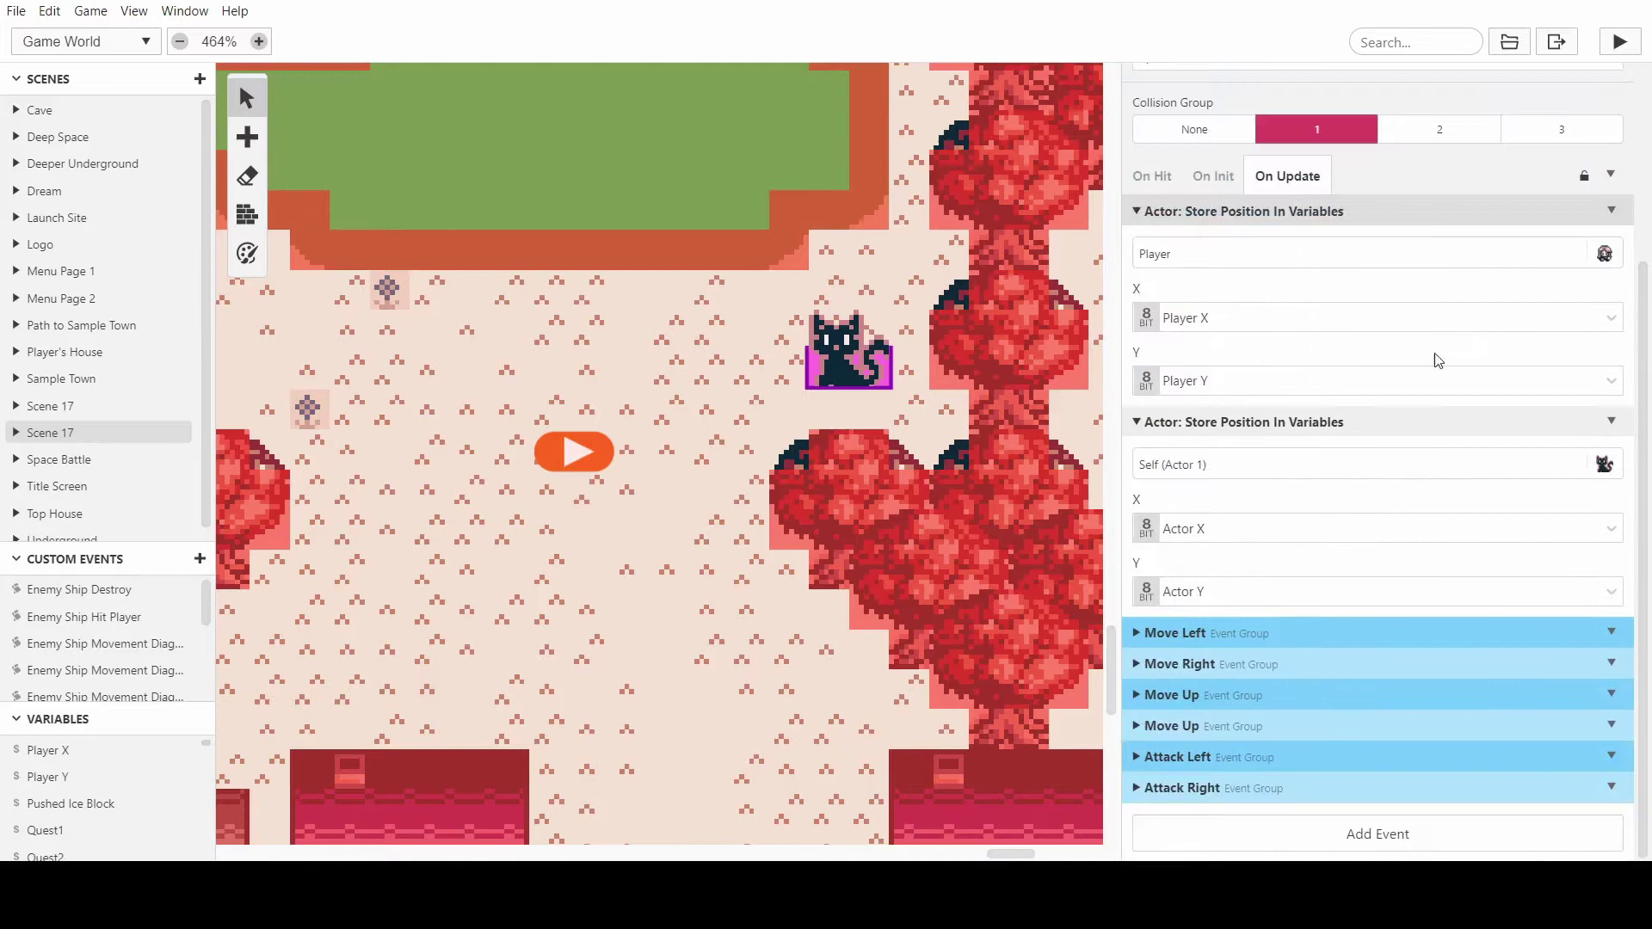
# - Duplicate the Attack Left event group and rename the copy 'Attack Up'
pyautogui.click(1614, 786)
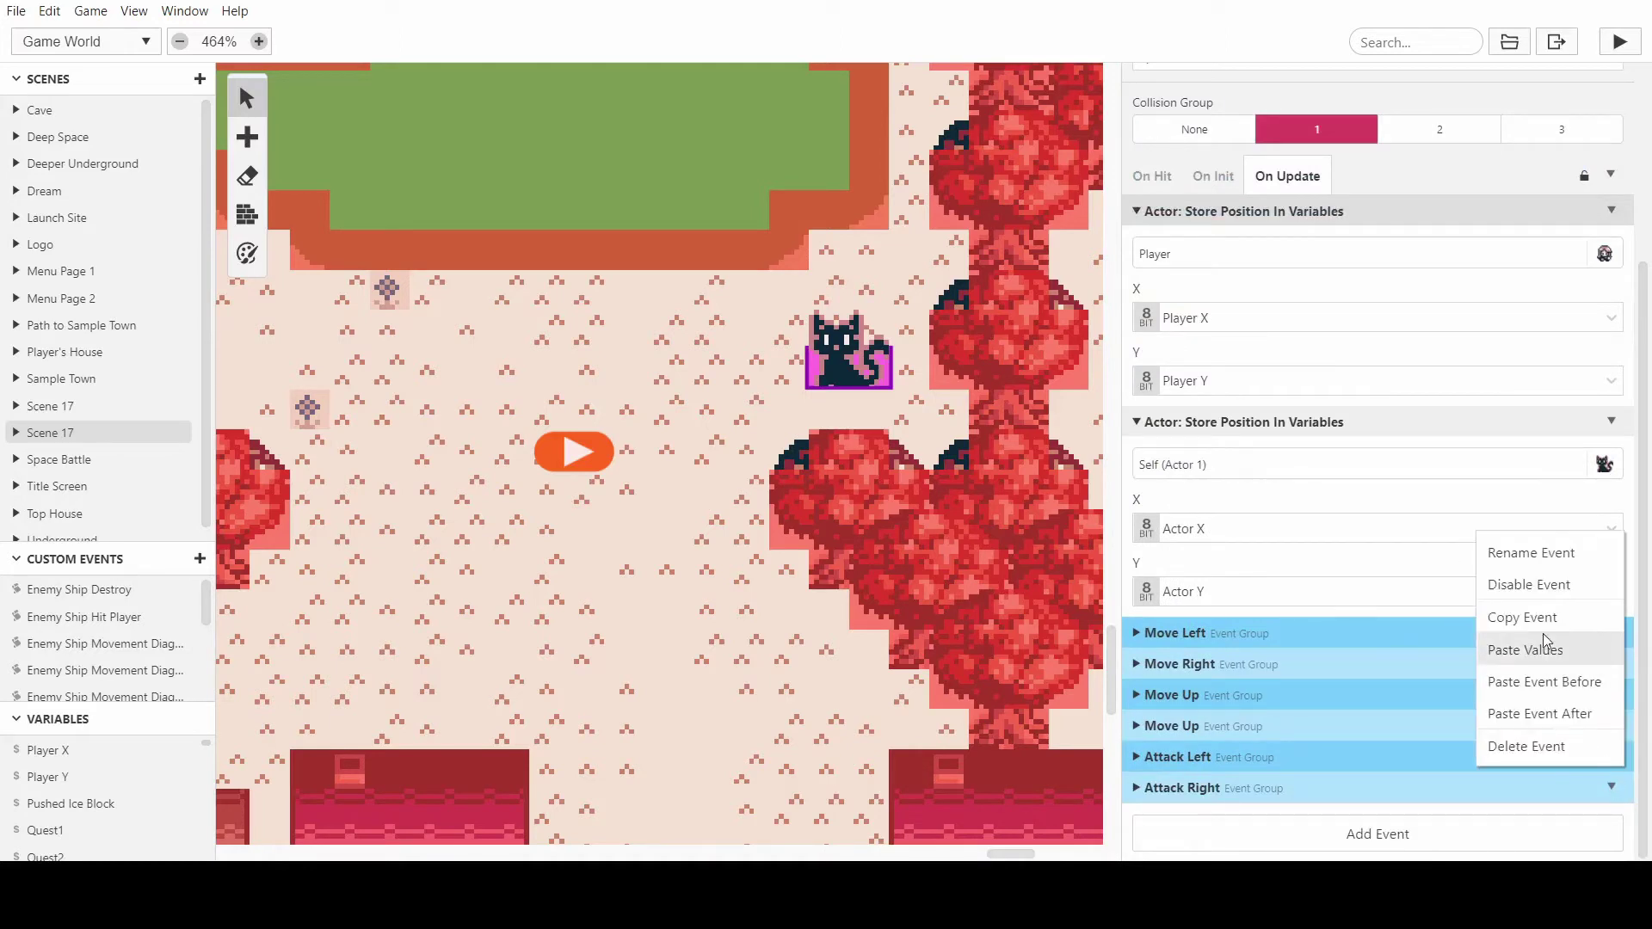
pyautogui.click(1401, 772)
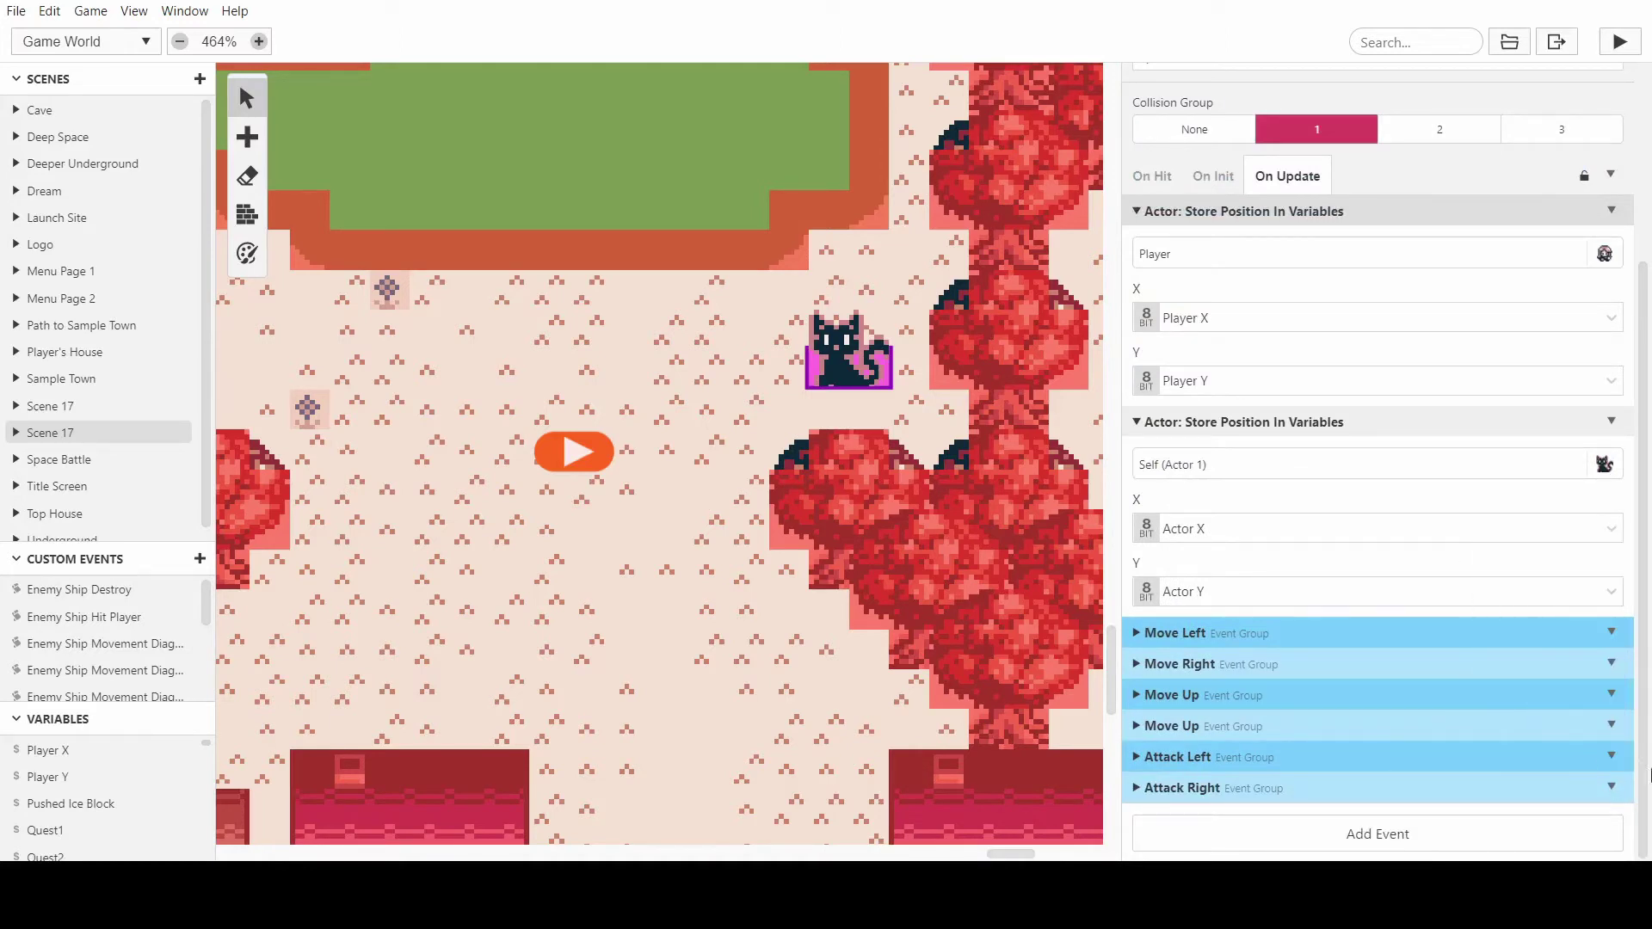
pyautogui.click(1614, 757)
pyautogui.click(1564, 591)
pyautogui.keyDown('alt'); pyautogui.click(1204, 839); pyautogui.keyUp('alt')
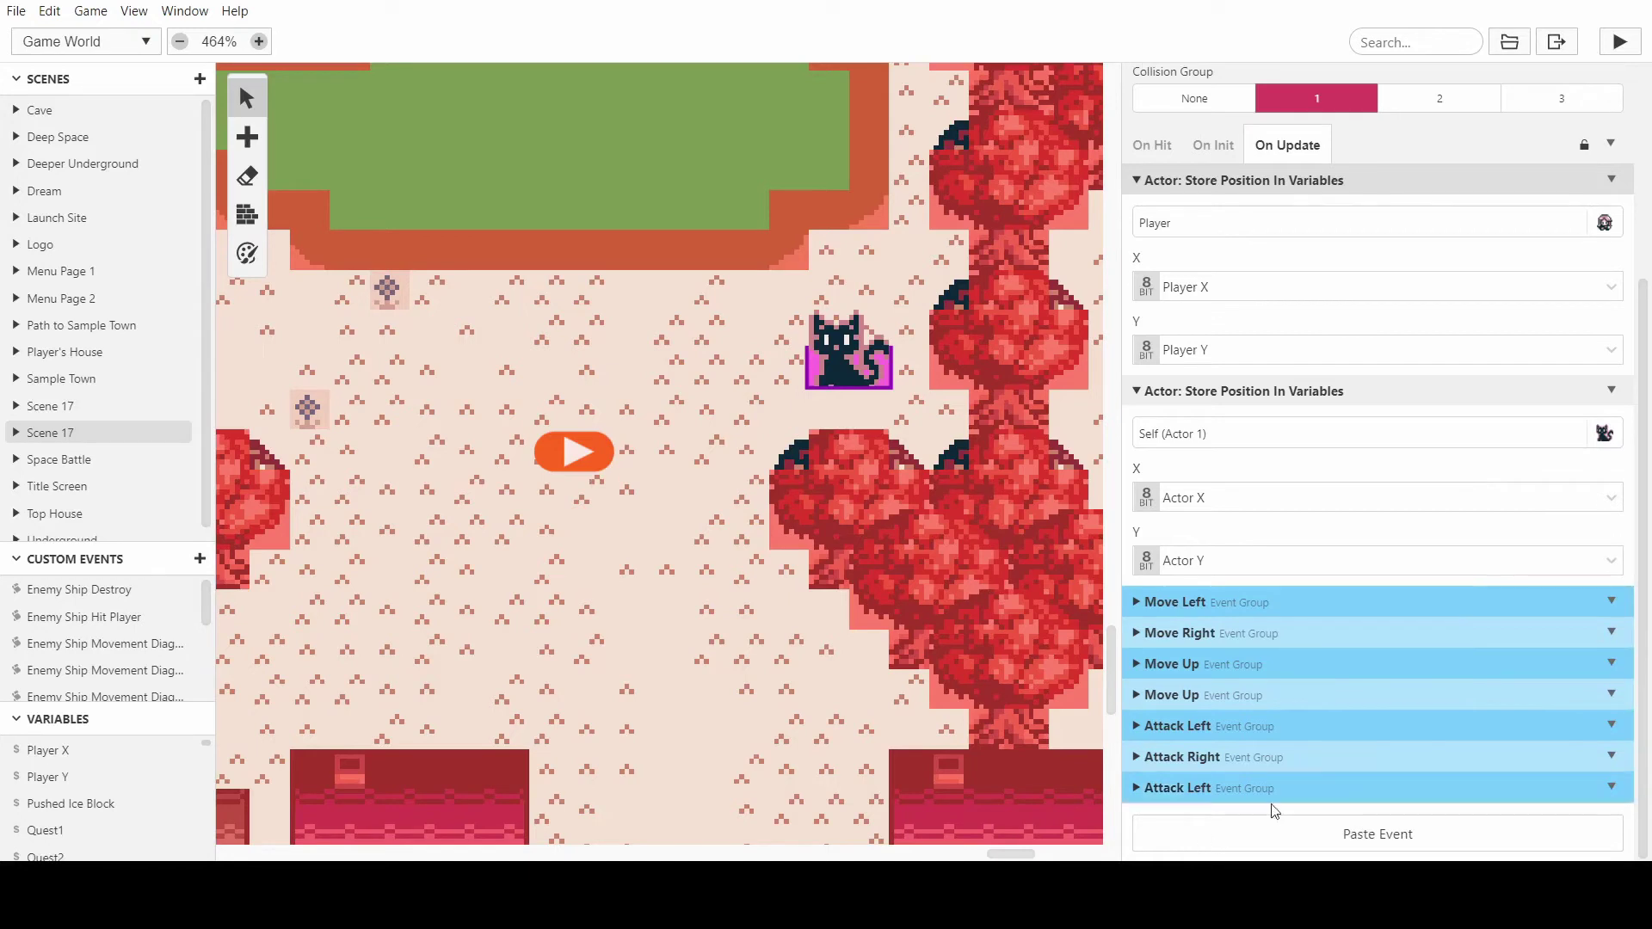
pyautogui.click(1610, 786)
pyautogui.click(1514, 552)
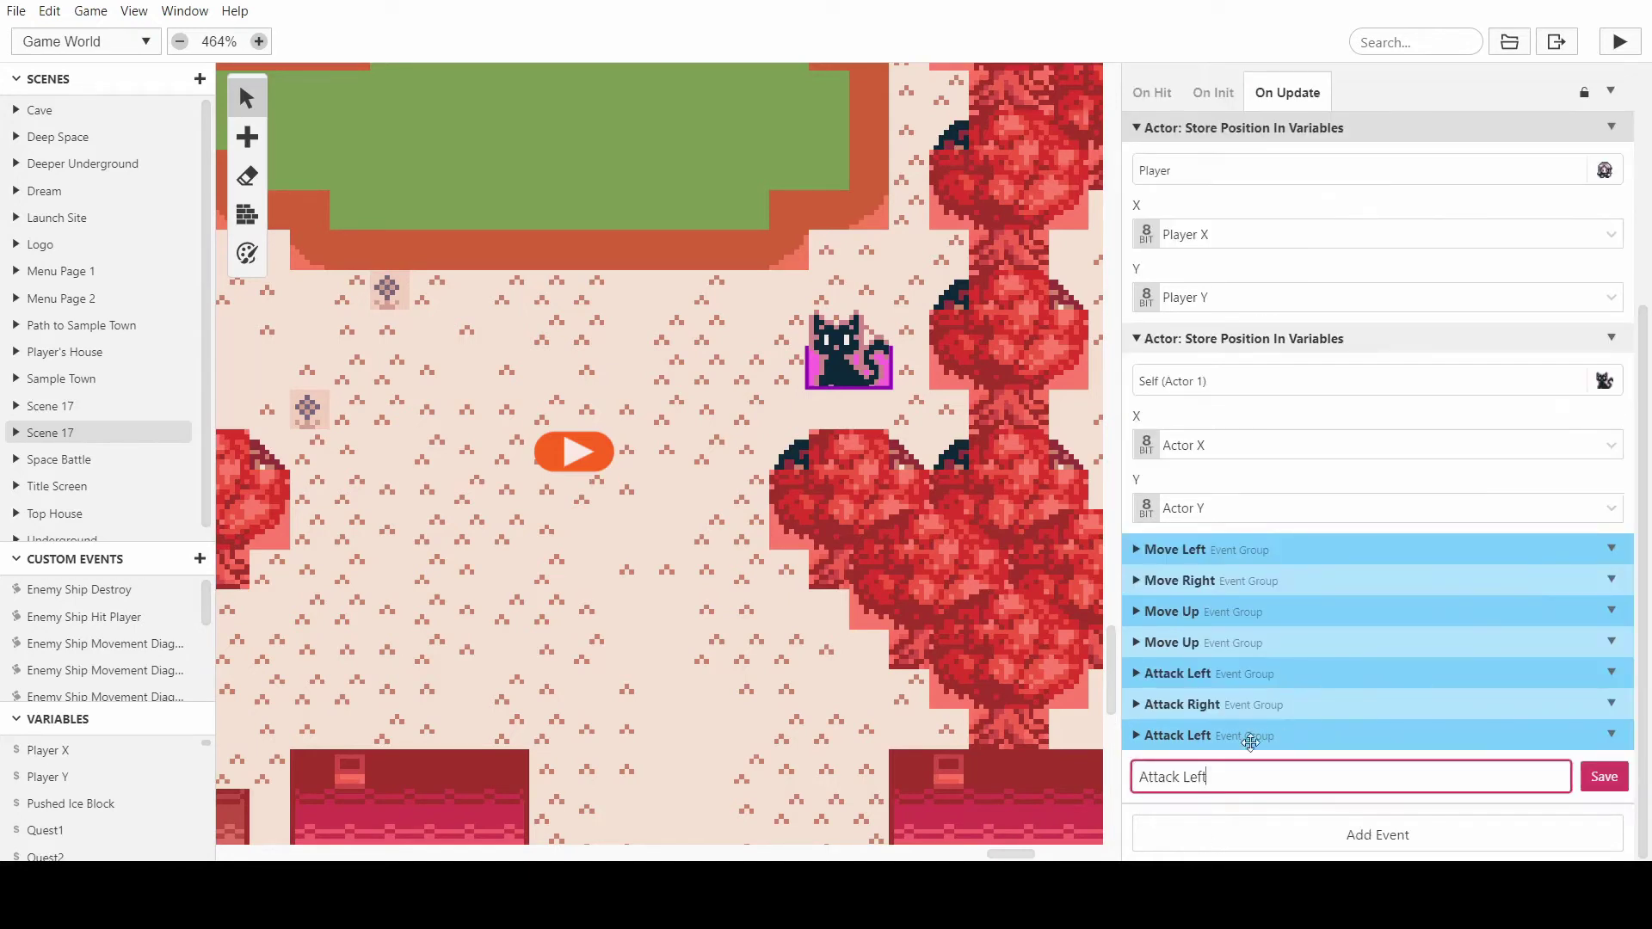
pyautogui.press('BackSpace')
pyautogui.press('BackSpace')
pyautogui.press('BackSpace')
pyautogui.press('BackSpace')
pyautogui.write('Up7')
pyautogui.press('BackSpace')
pyautogui.press('Return')
# - Make the first comparison check Actor X against Player X
pyautogui.click(1180, 781)
pyautogui.scroll(-5, 1411, 556)
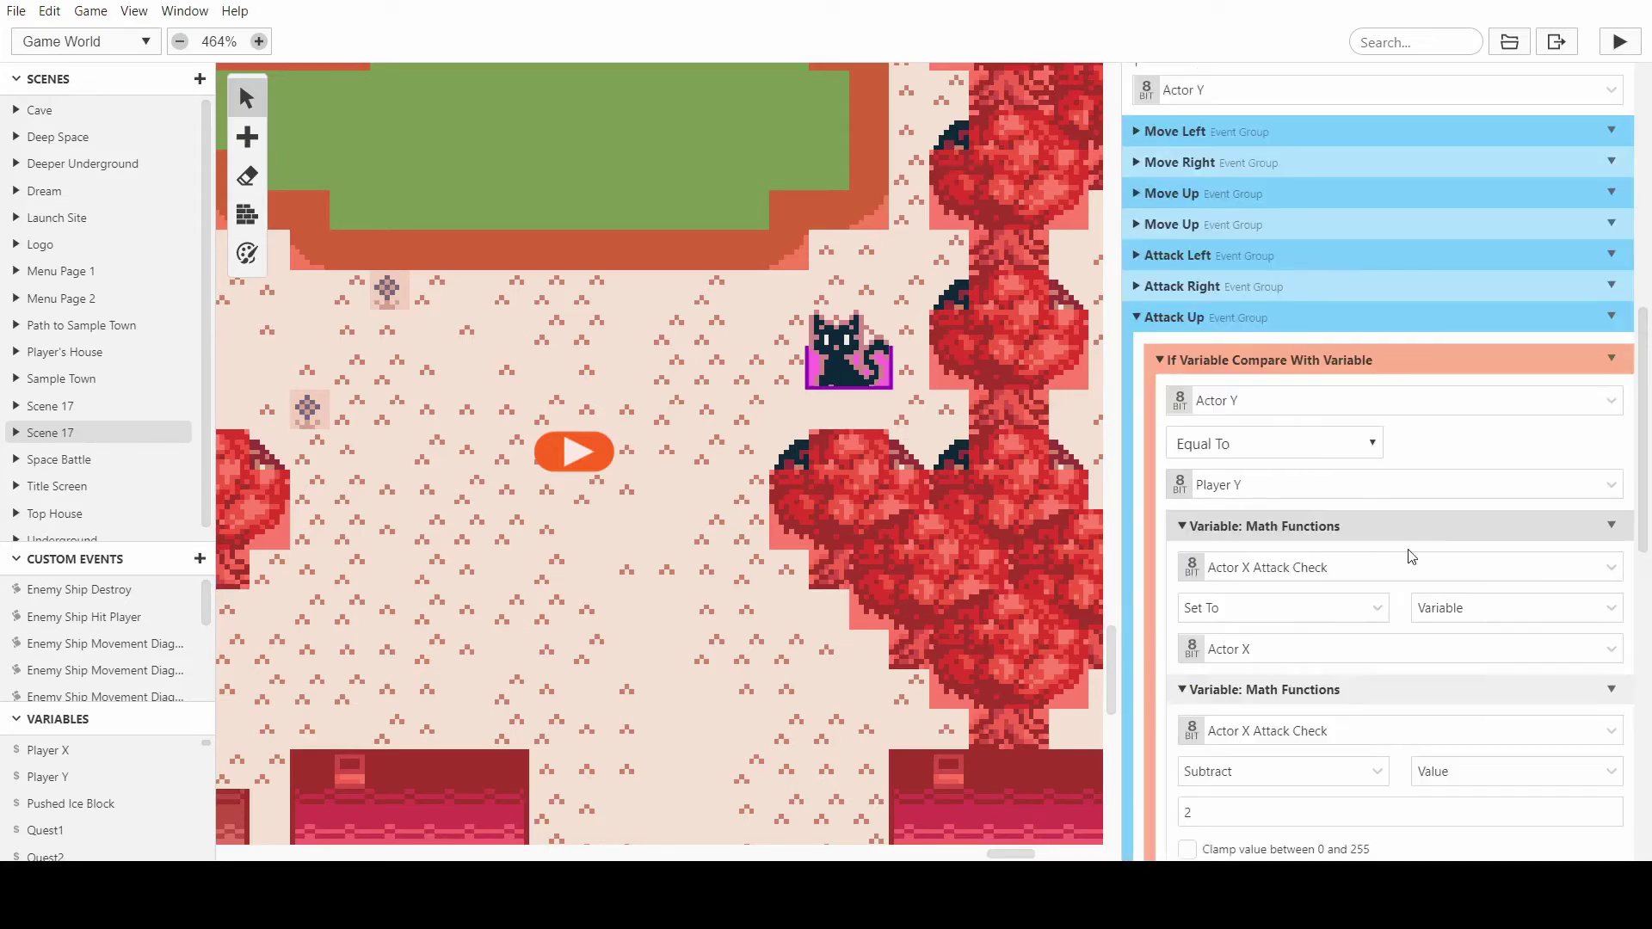
pyautogui.scroll(-3, 1411, 556)
pyautogui.scroll(2, 1315, 307)
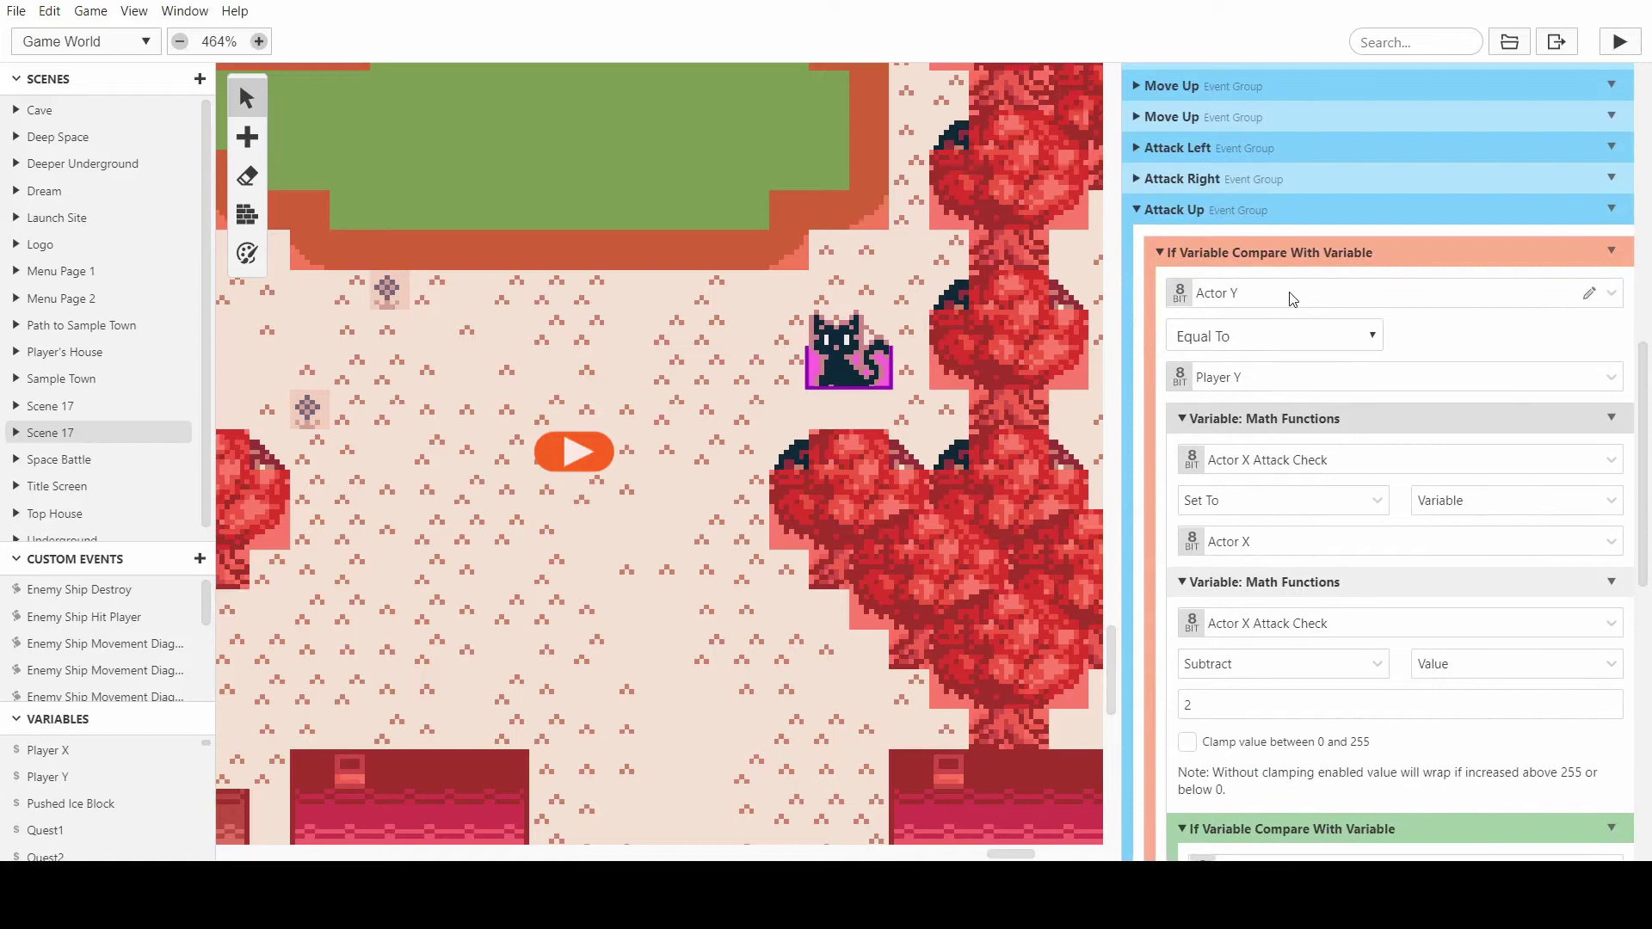
pyautogui.click(1293, 298)
pyautogui.click(1250, 360)
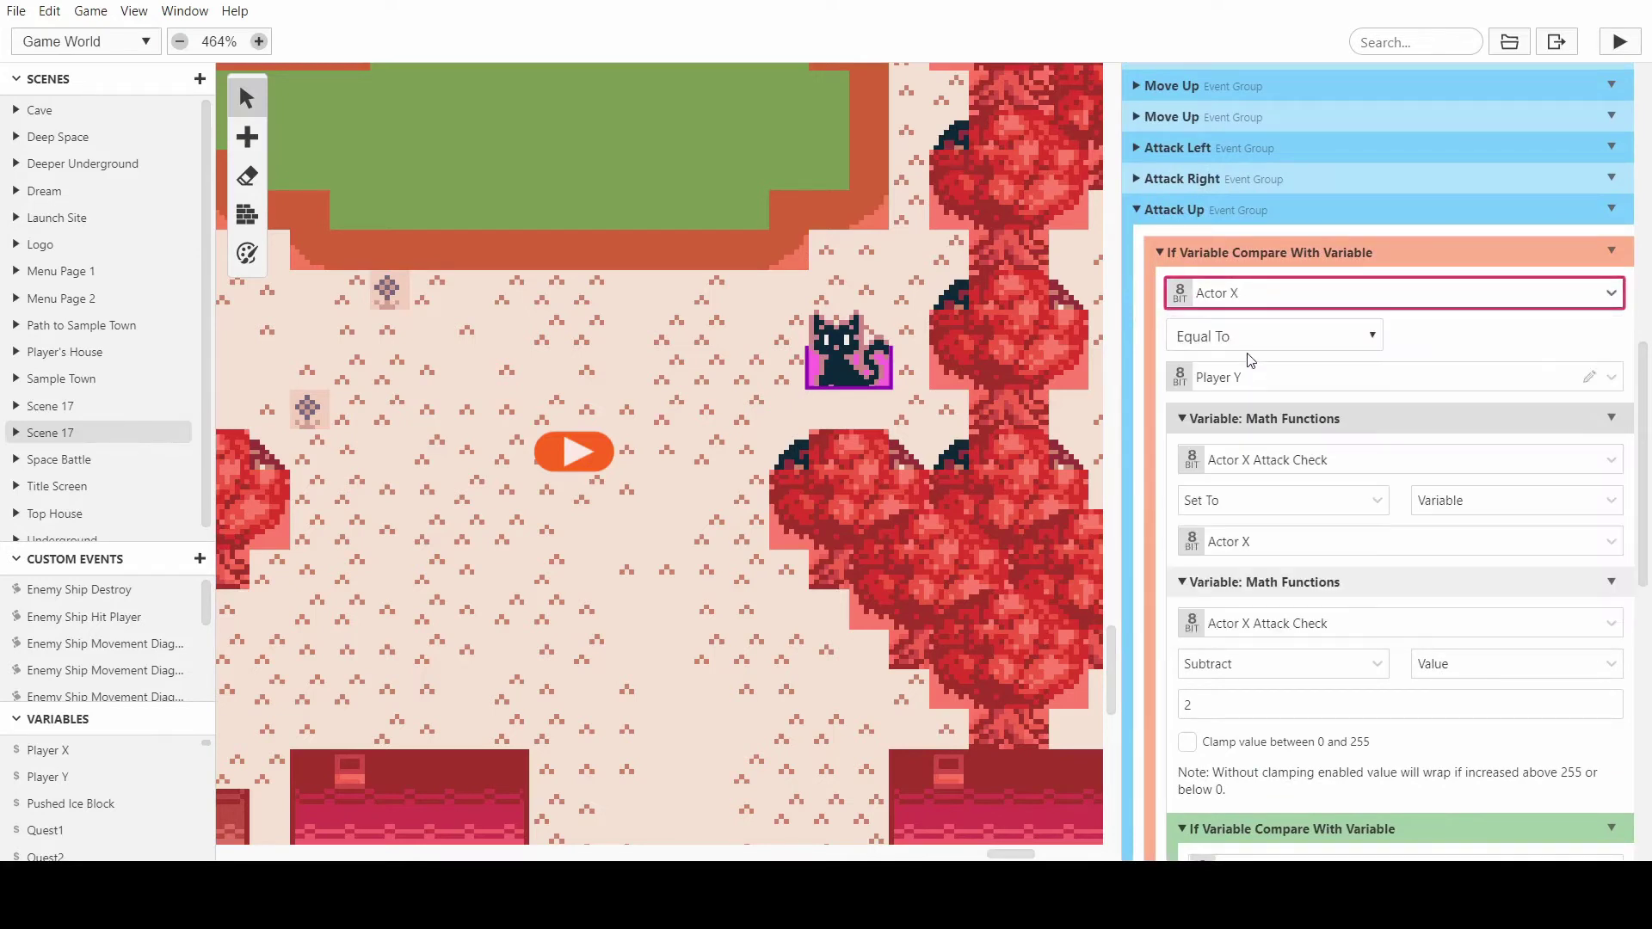
pyautogui.click(1247, 376)
pyautogui.scroll(-8, 1265, 475)
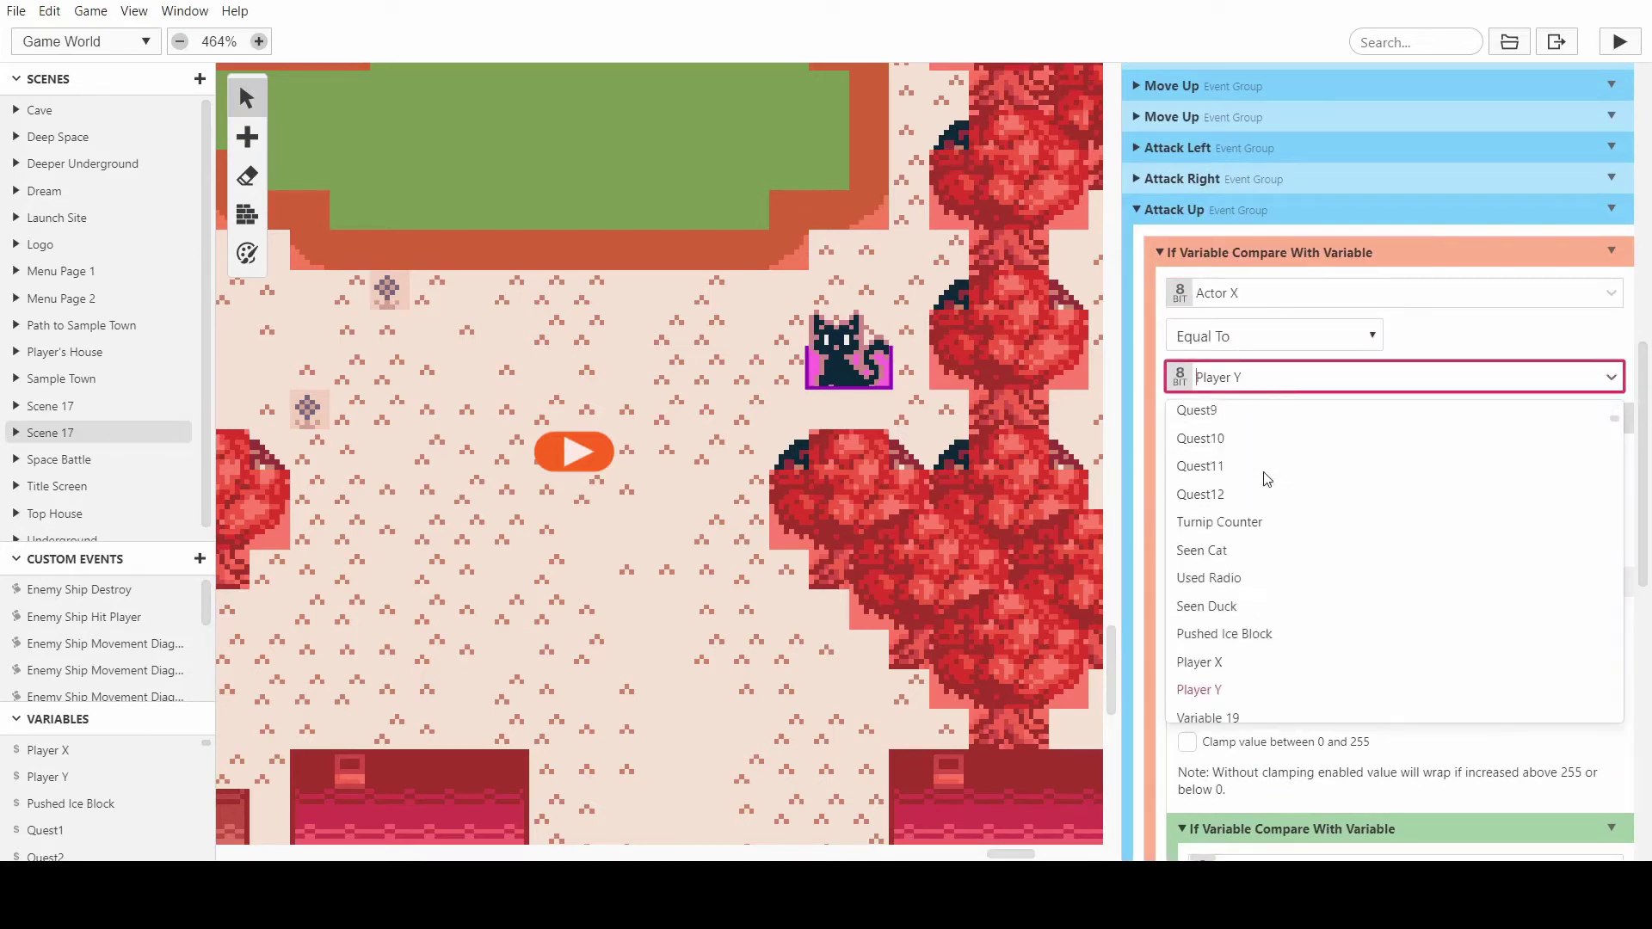
pyautogui.scroll(-3, 1266, 478)
pyautogui.click(1264, 442)
pyautogui.scroll(-1, 1329, 419)
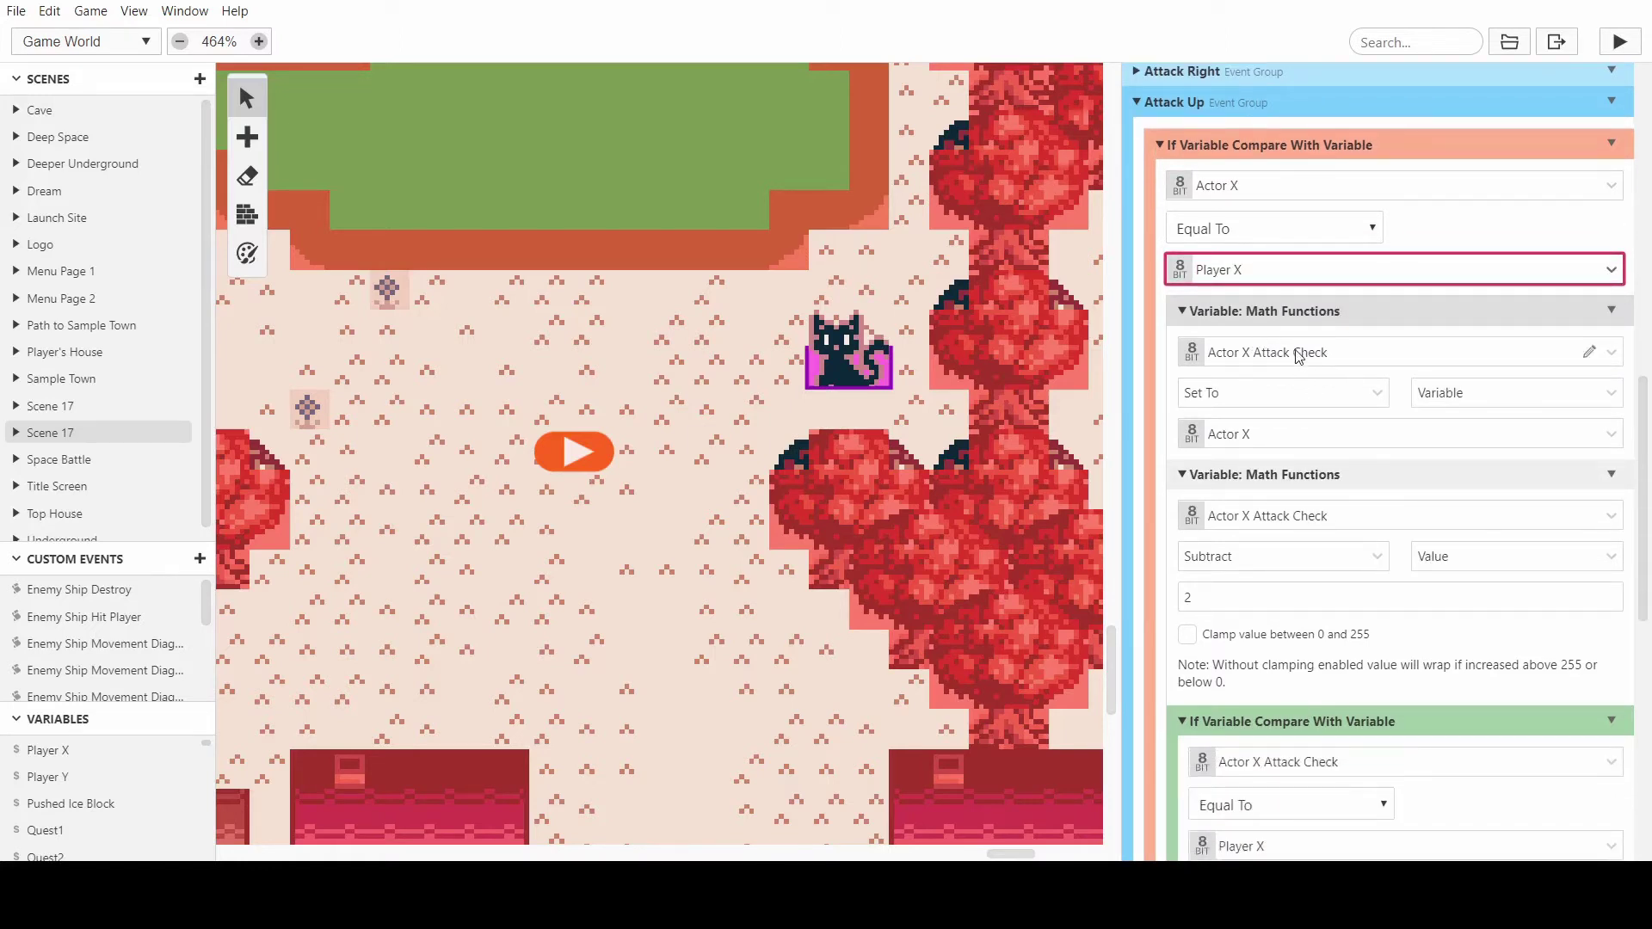
# - Rename the attack check variable to 'Actor X/Y Attack Check'
pyautogui.click(1588, 352)
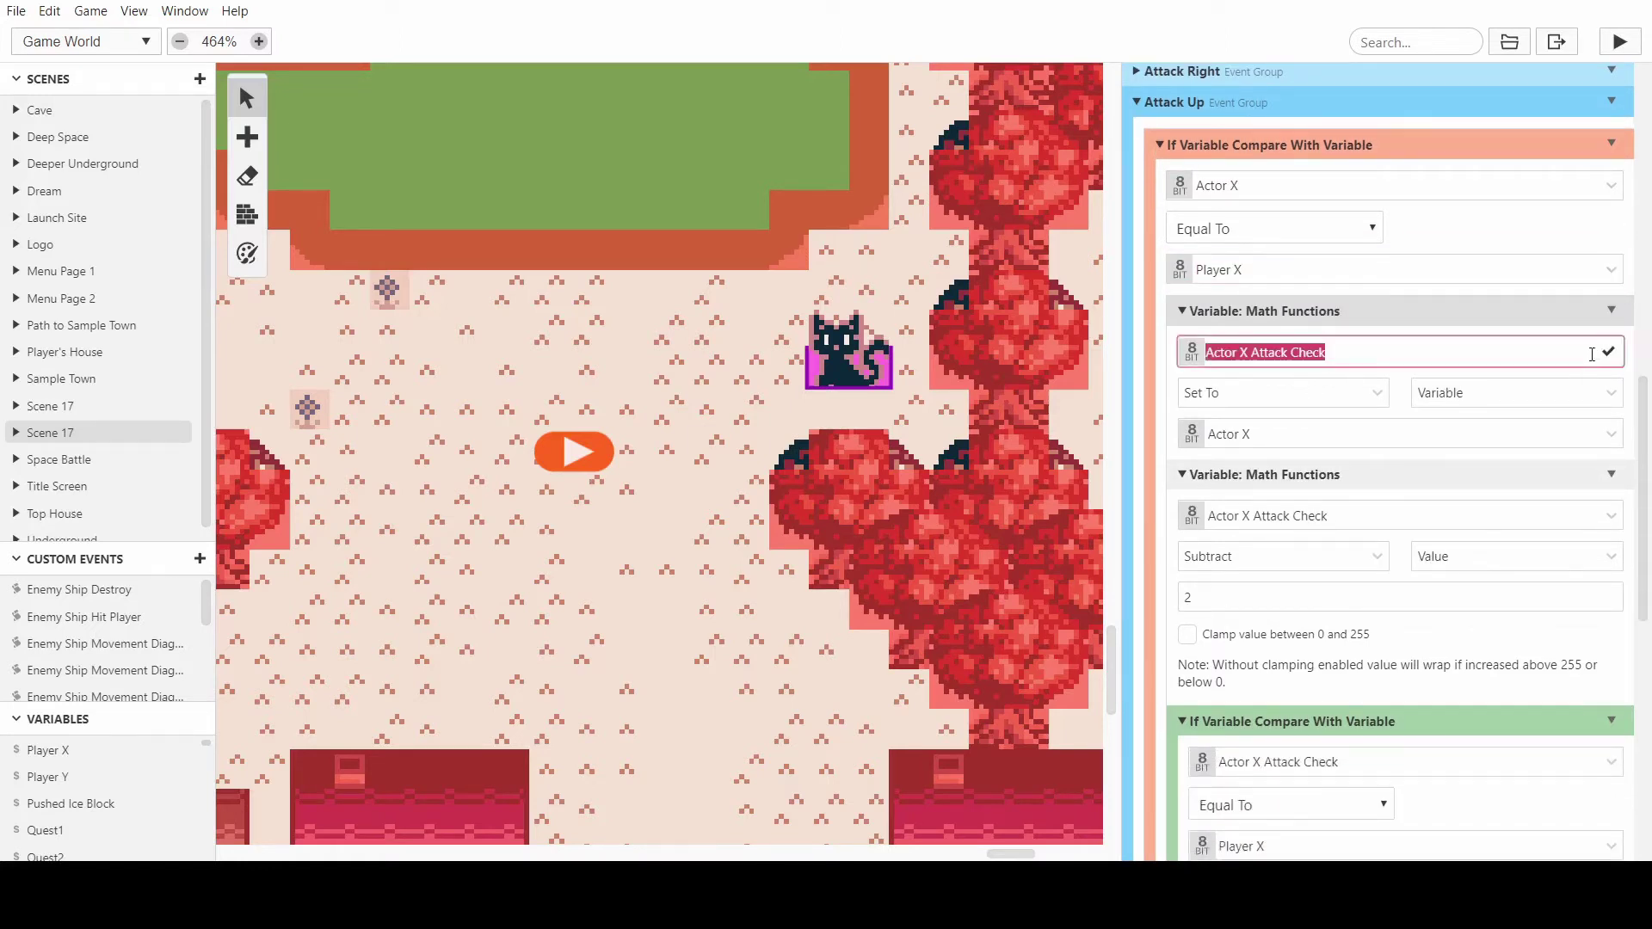
pyautogui.click(1240, 352)
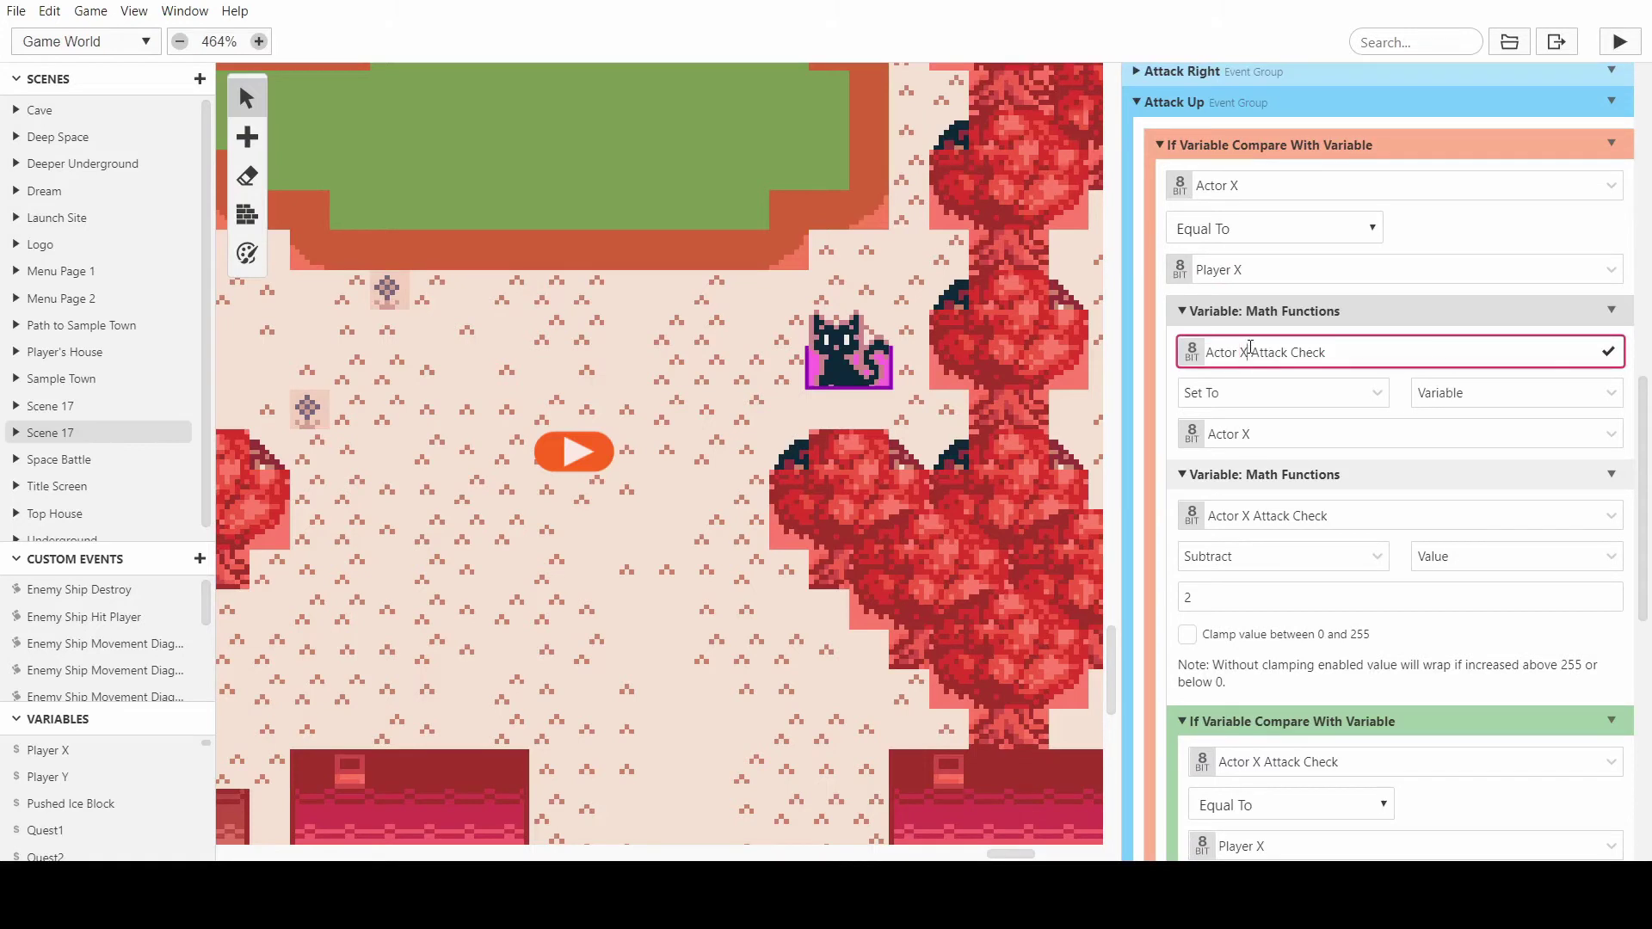
pyautogui.write('/Y')
pyautogui.press('Return')
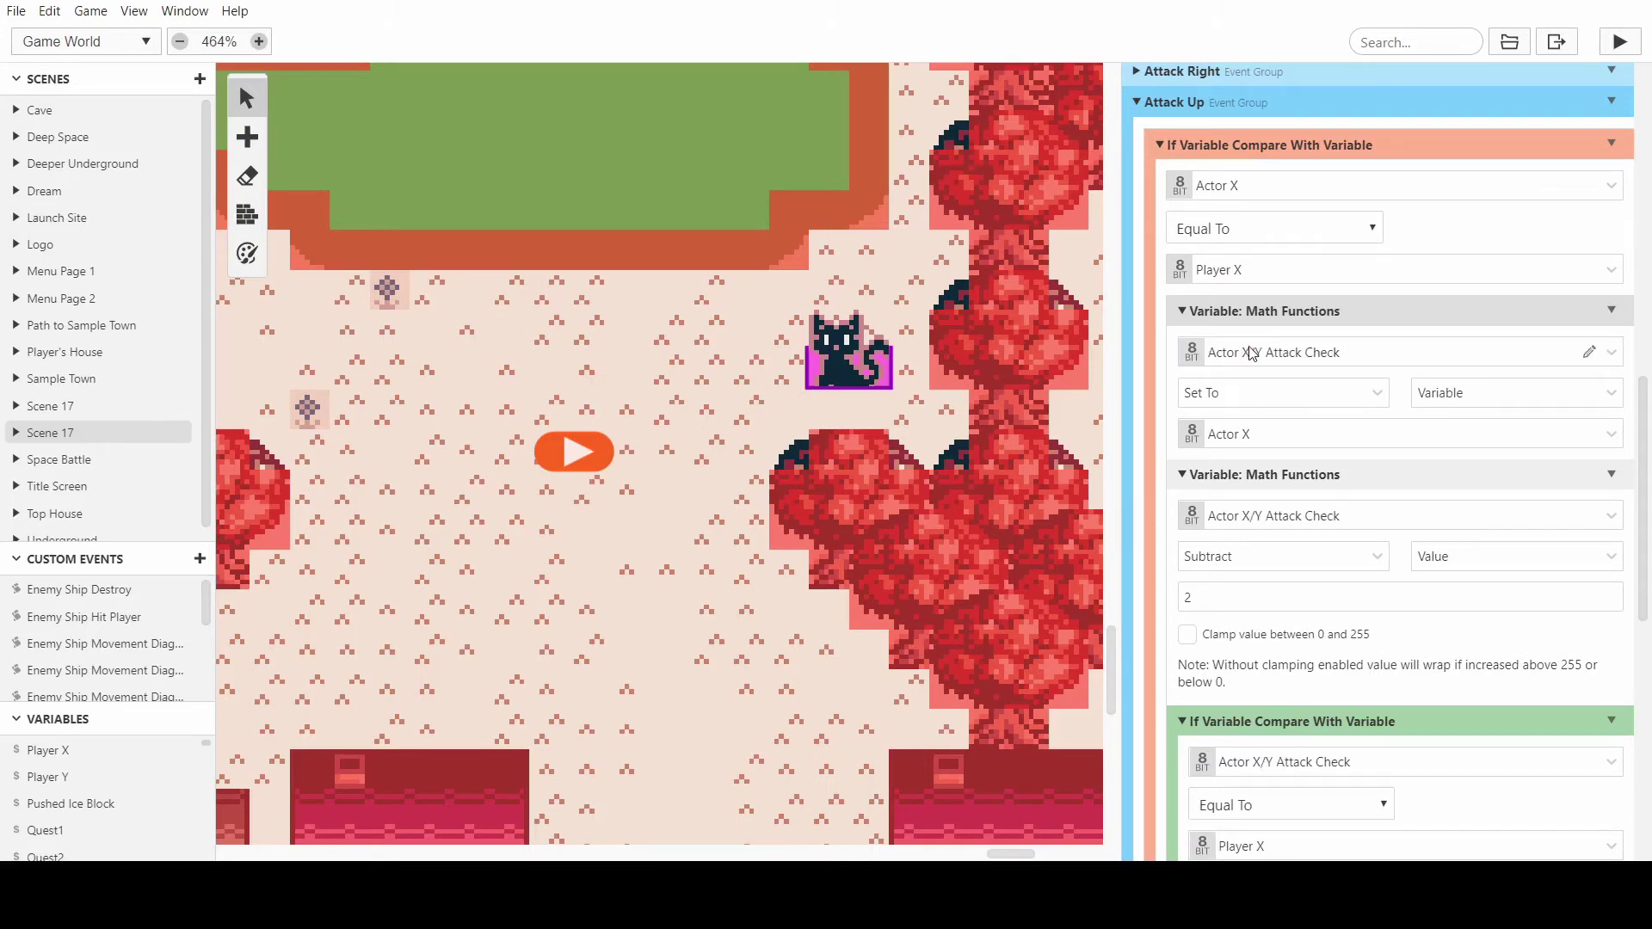
# - Copy Actor Y into the attack check and compare it against Player Y
pyautogui.click(1270, 439)
pyautogui.click(1242, 530)
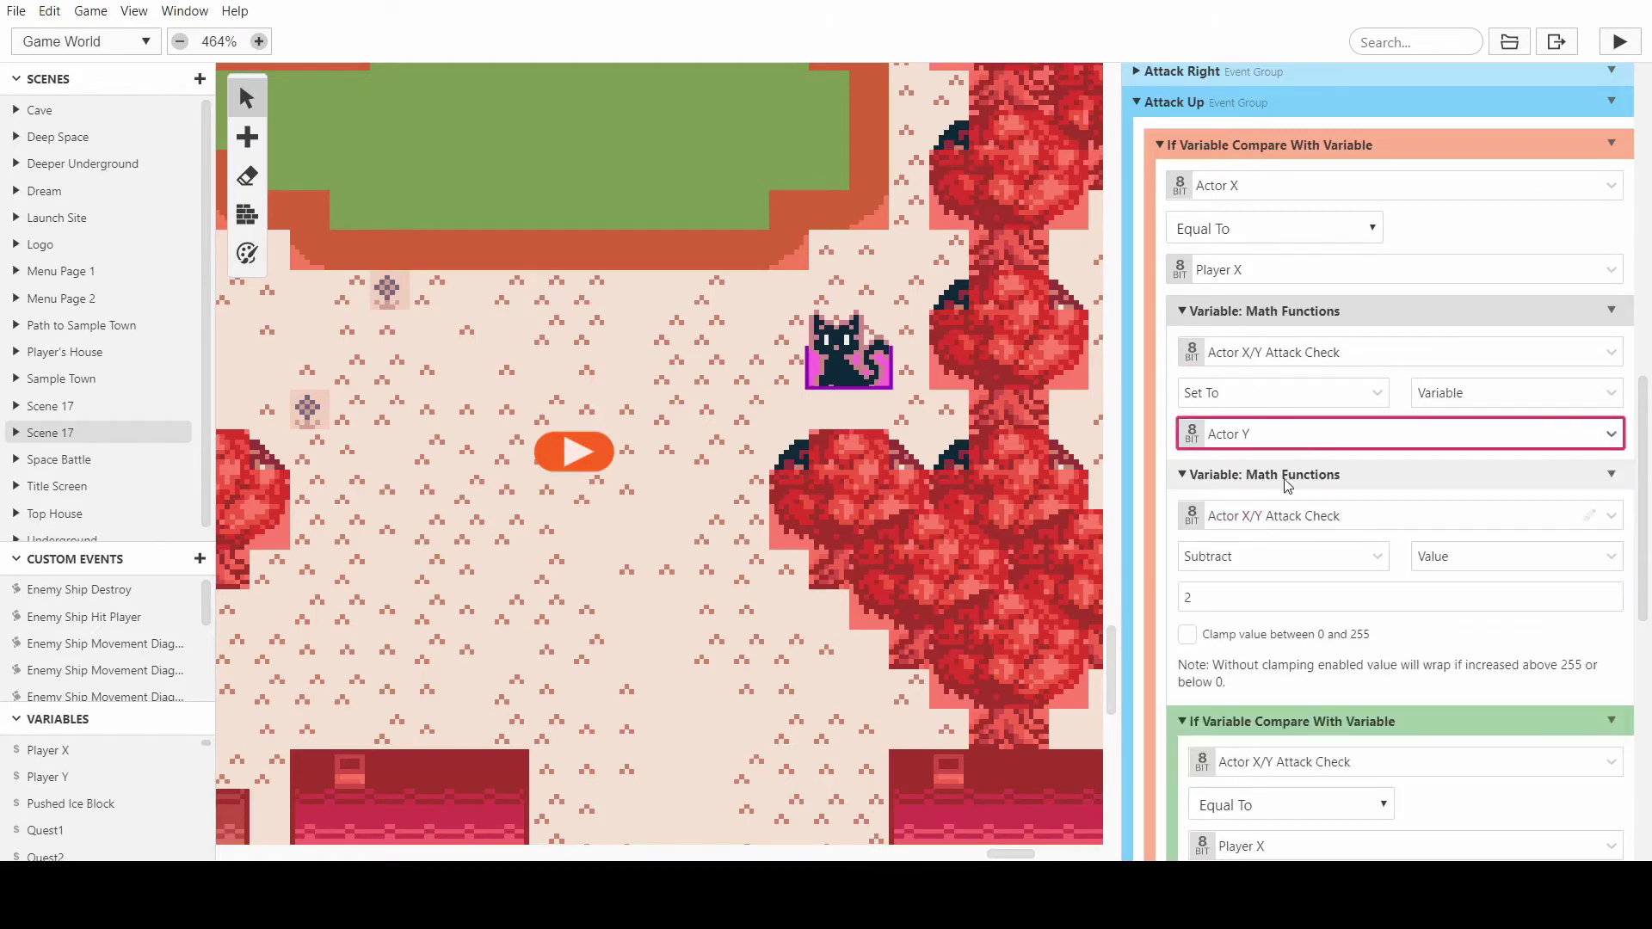
pyautogui.scroll(-3, 1329, 417)
pyautogui.scroll(-3, 1332, 363)
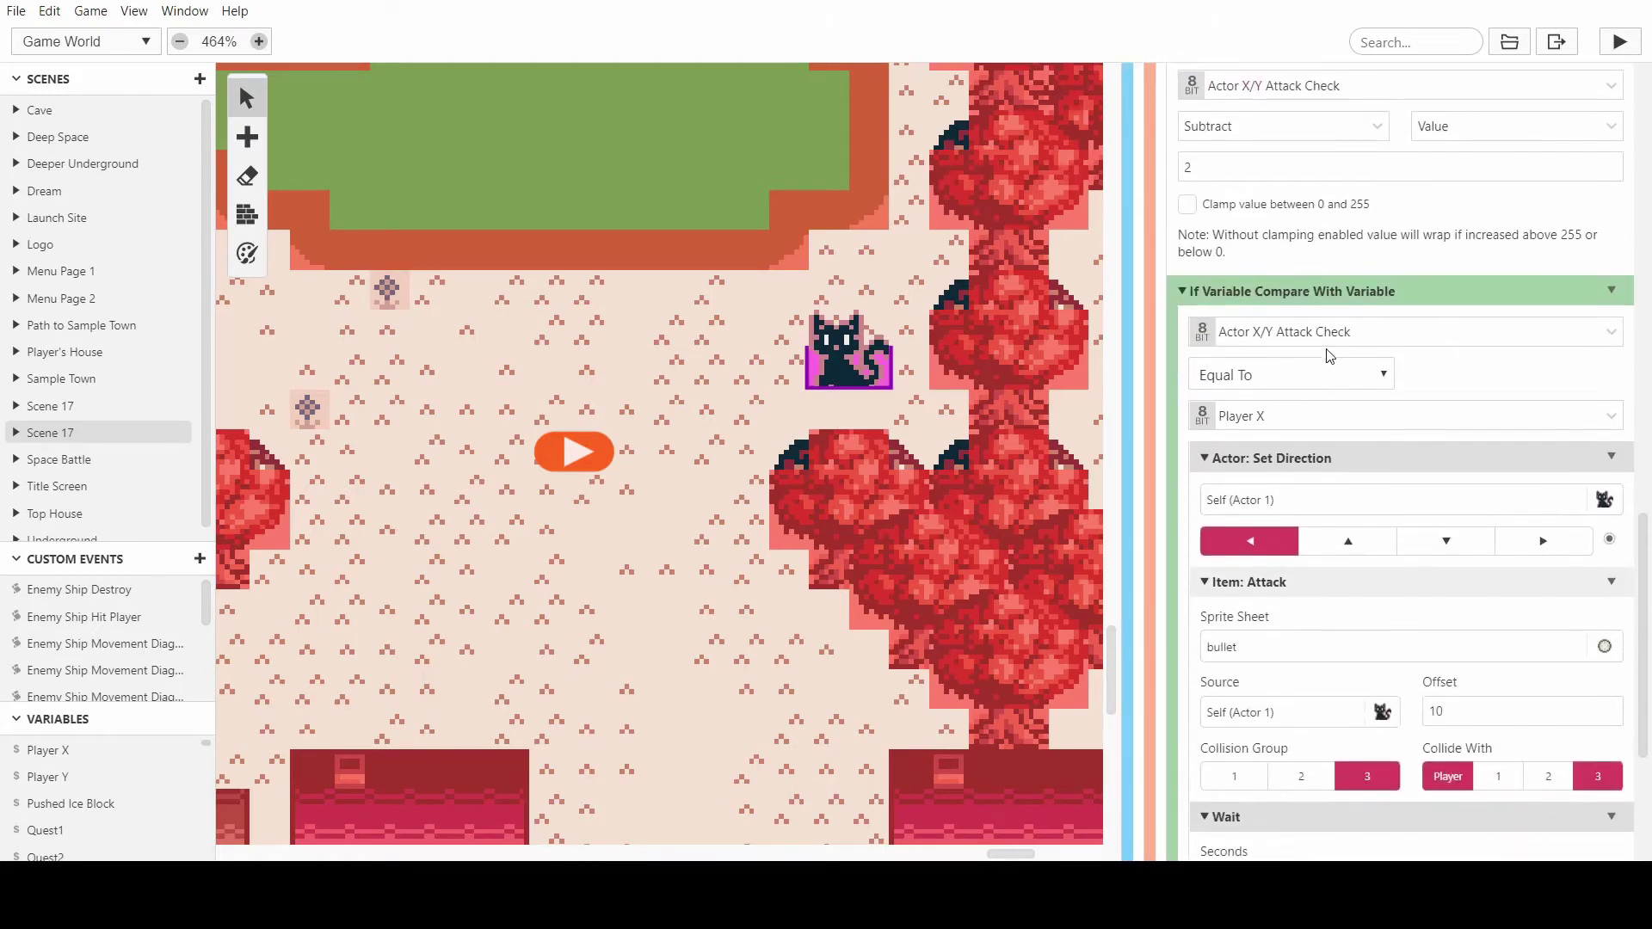
pyautogui.click(1283, 416)
pyautogui.scroll(-8, 1278, 554)
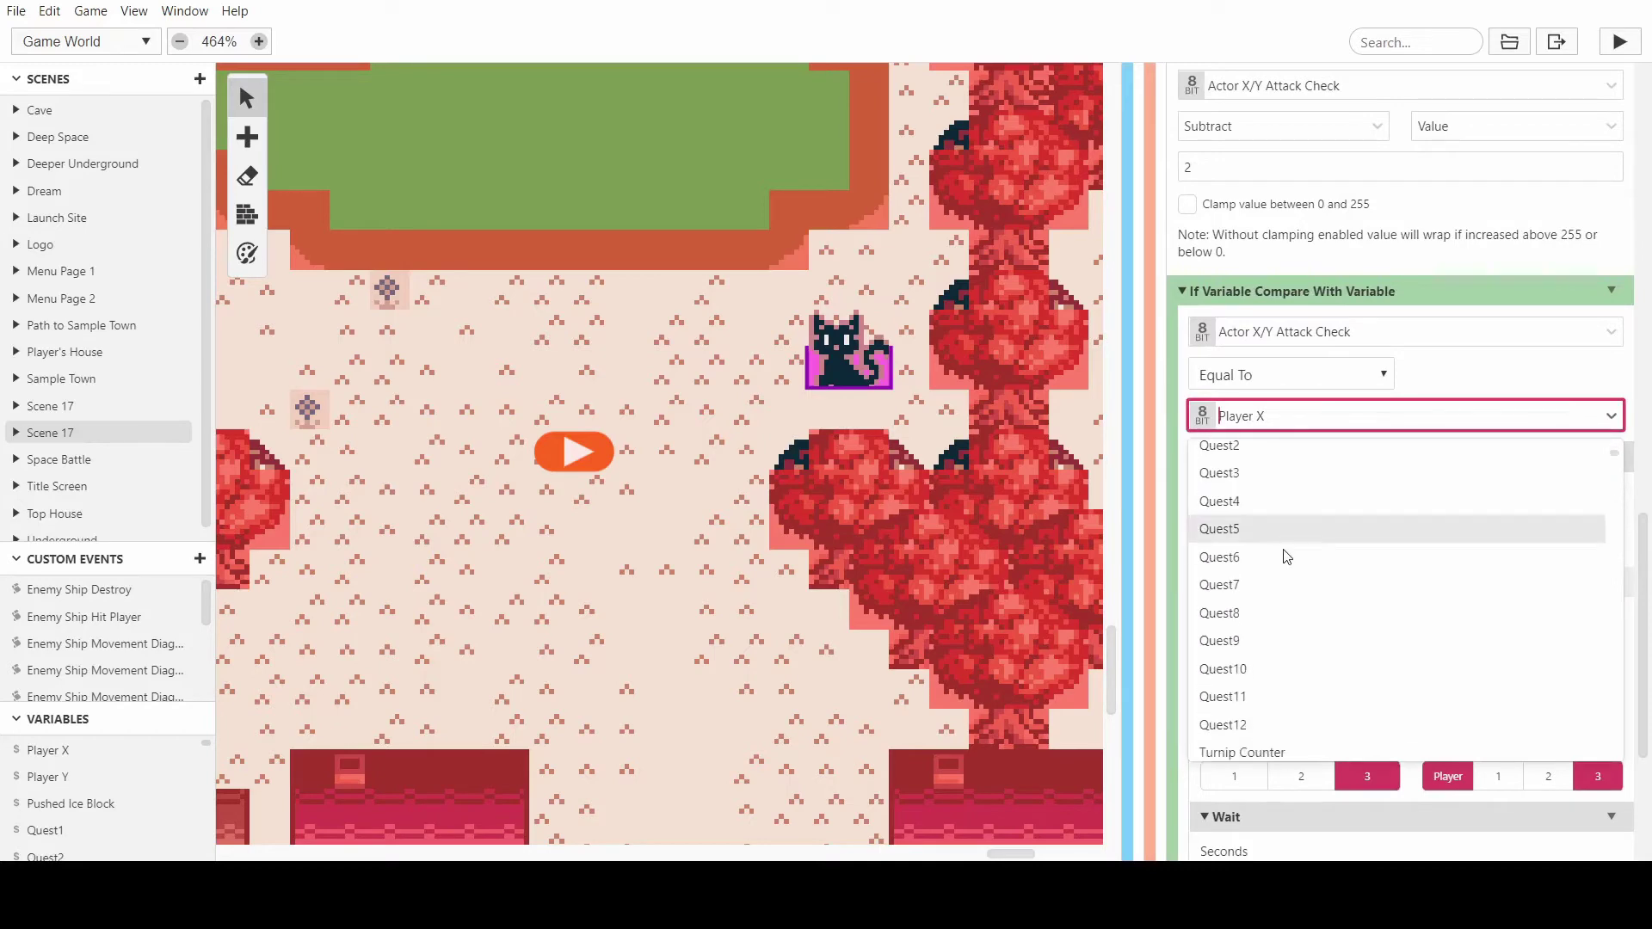
pyautogui.click(1262, 613)
# - Set the cat's direction to up before attacking
pyautogui.scroll(-2, 1368, 417)
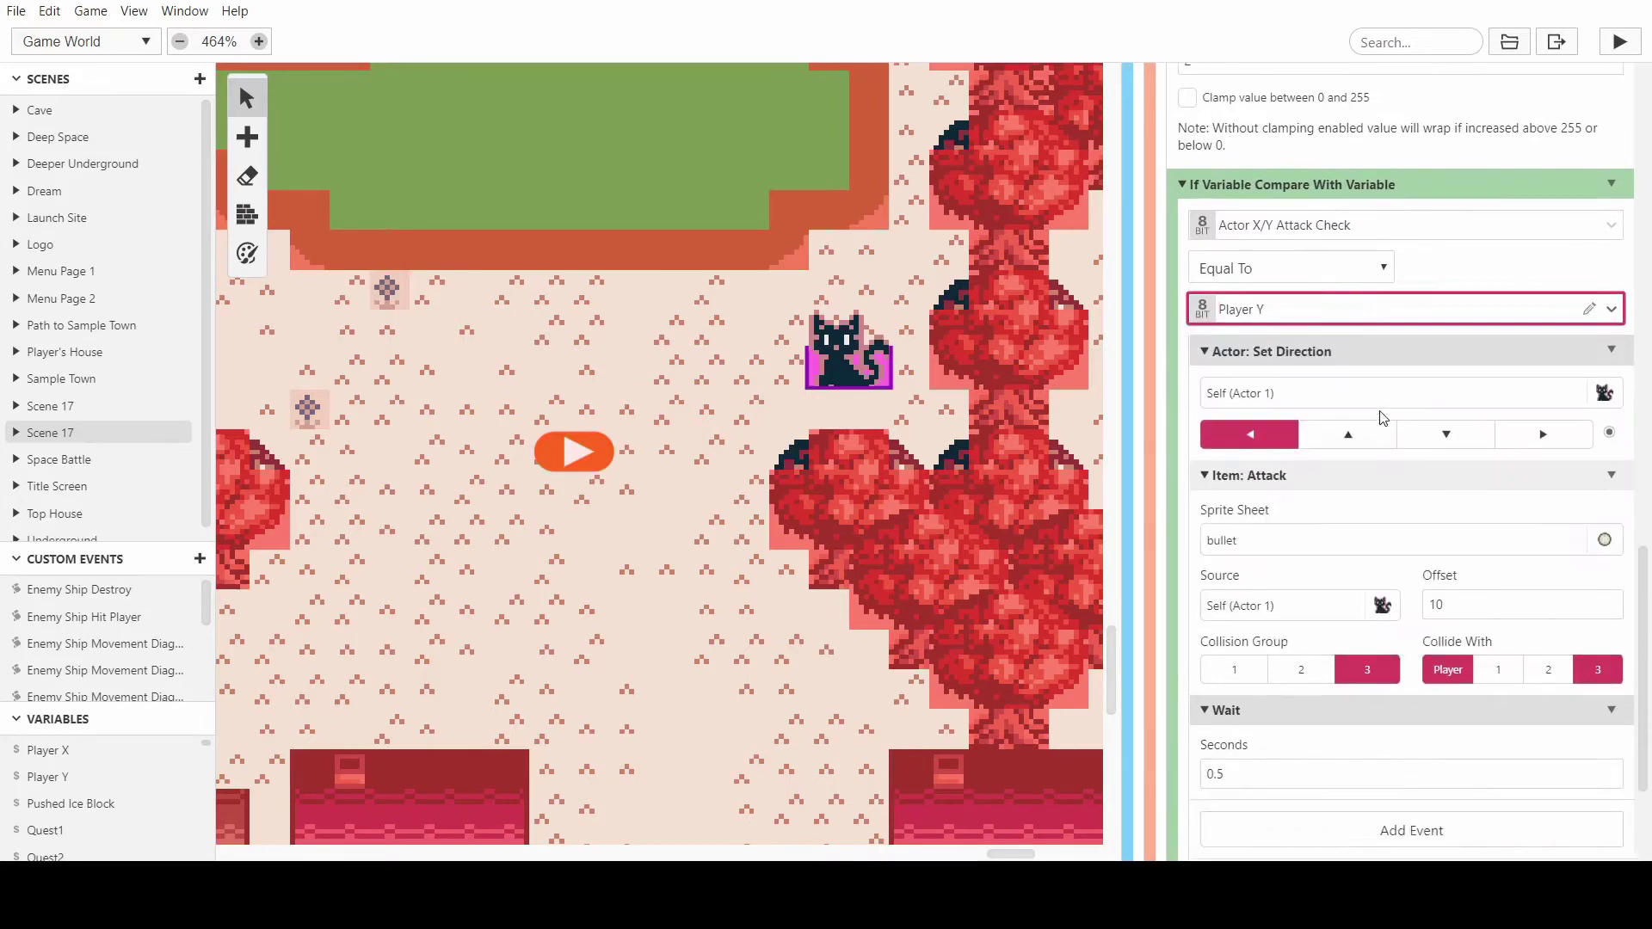
pyautogui.scroll(4, 1365, 425)
pyautogui.scroll(2, 1221, 467)
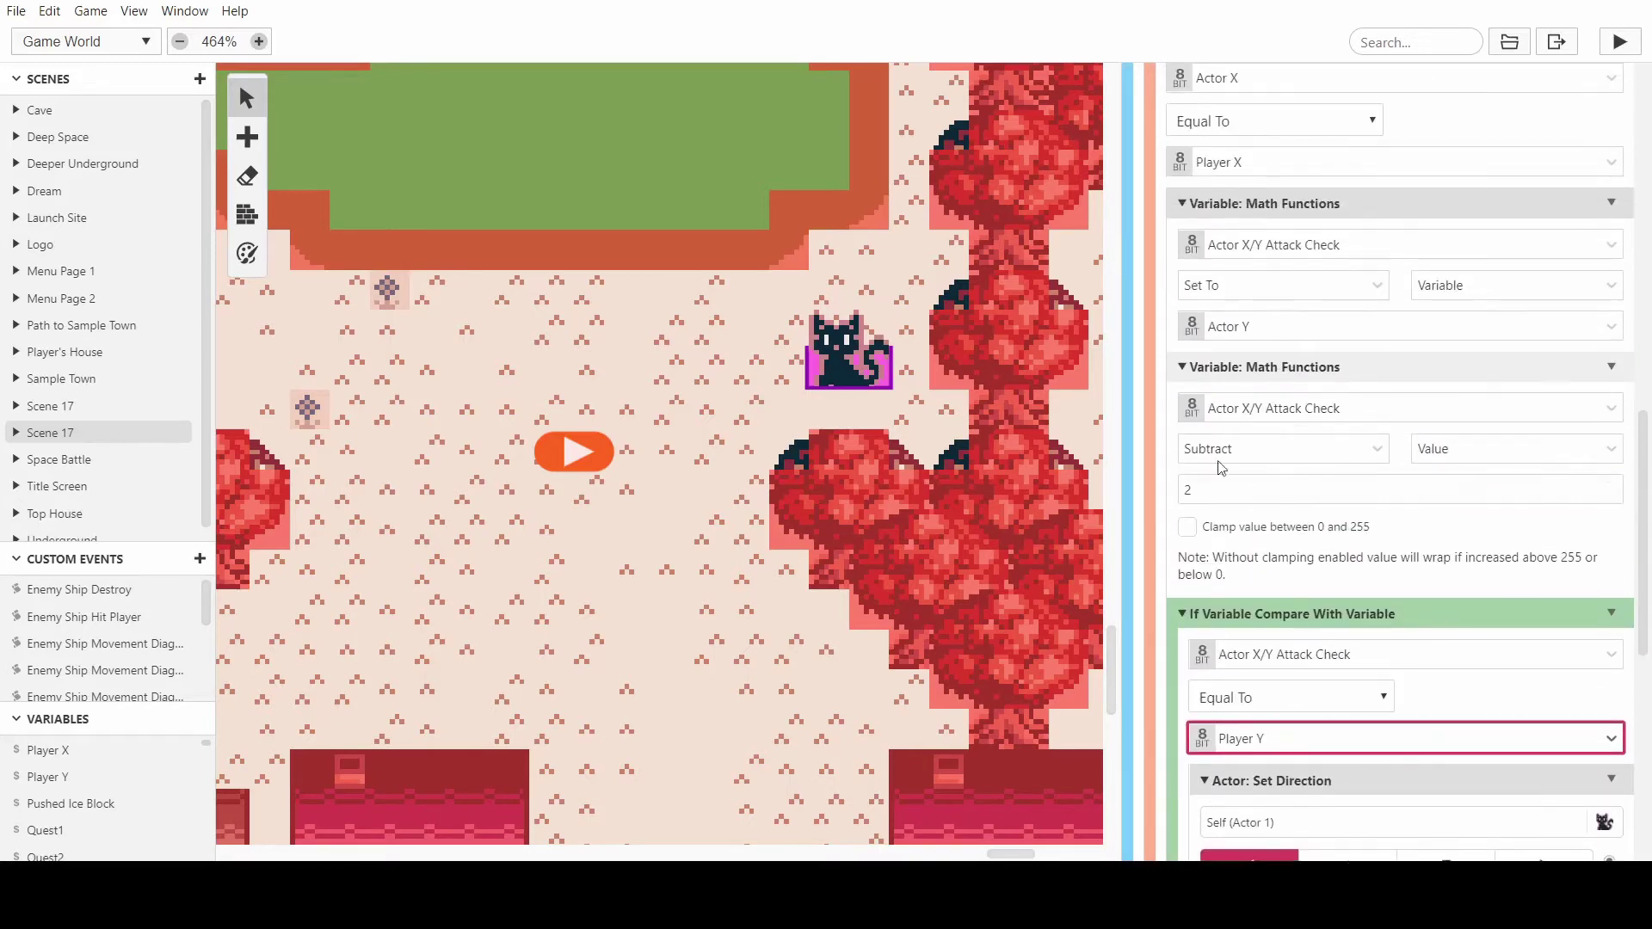
pyautogui.scroll(2, 1268, 465)
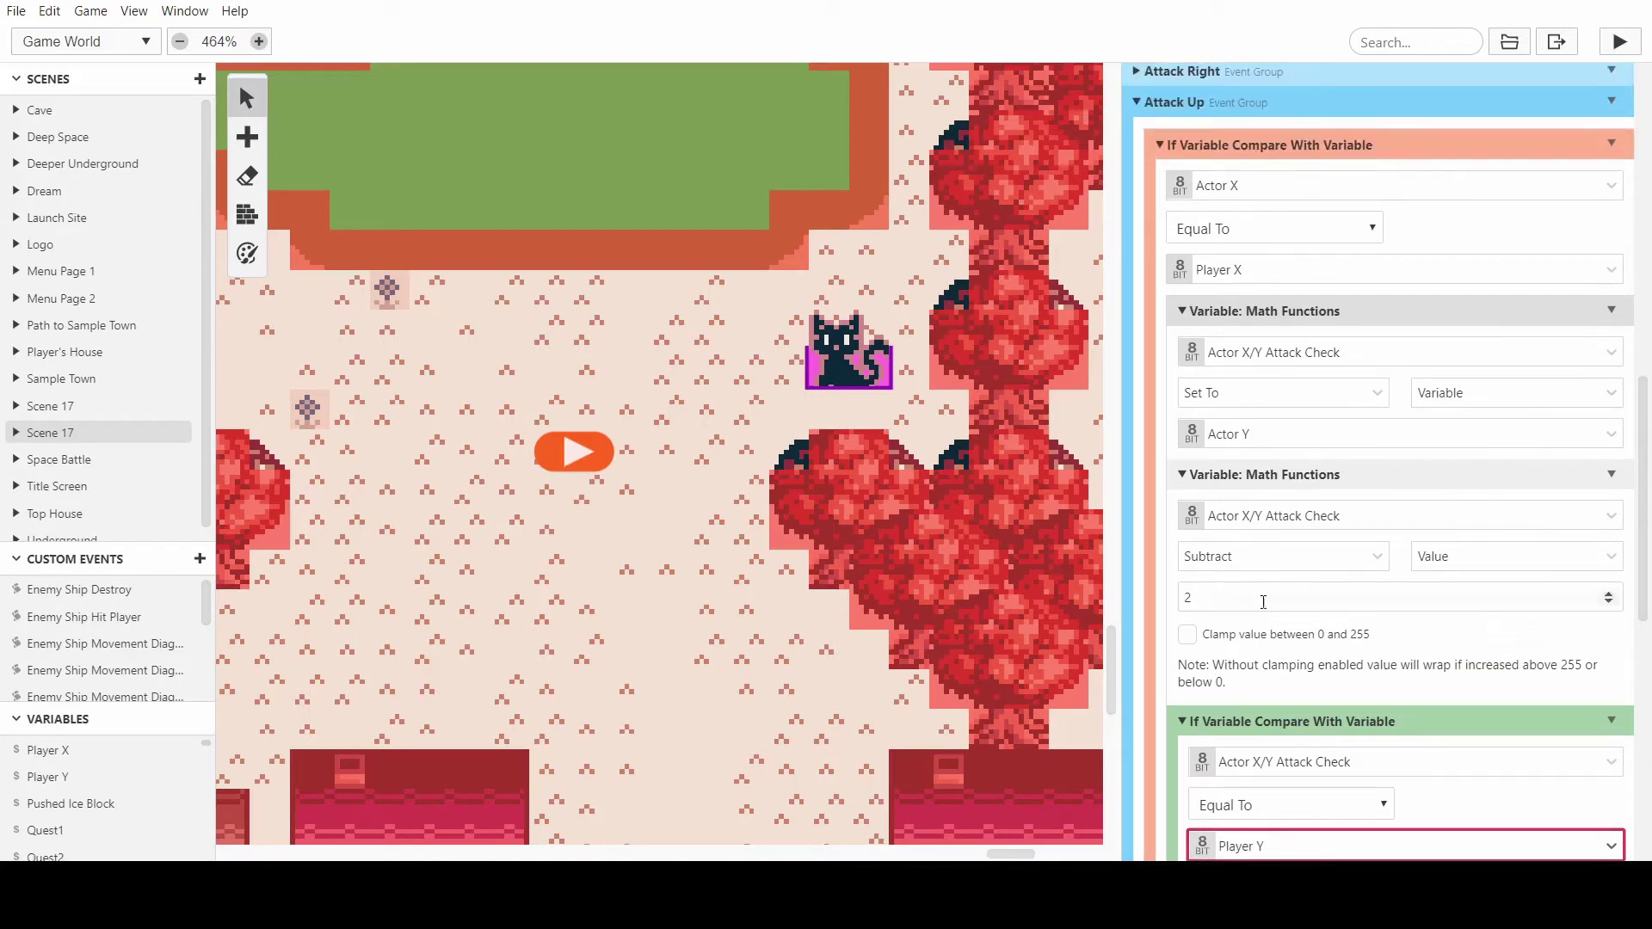
pyautogui.scroll(-9, 1263, 602)
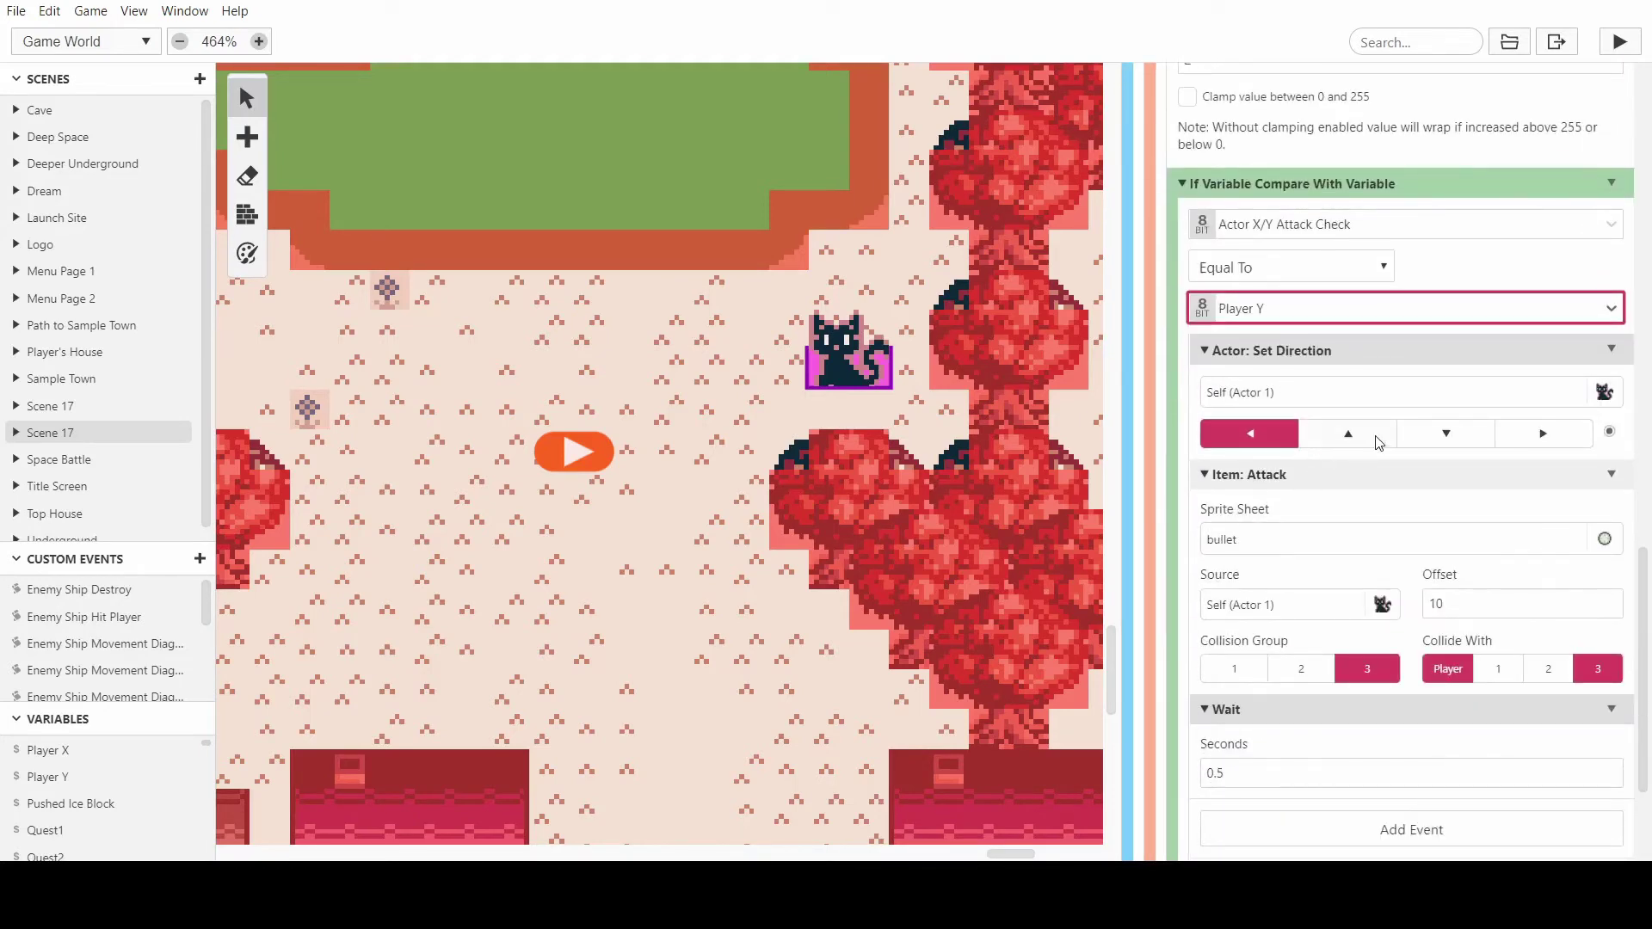
pyautogui.click(1375, 437)
pyautogui.scroll(8, 1368, 435)
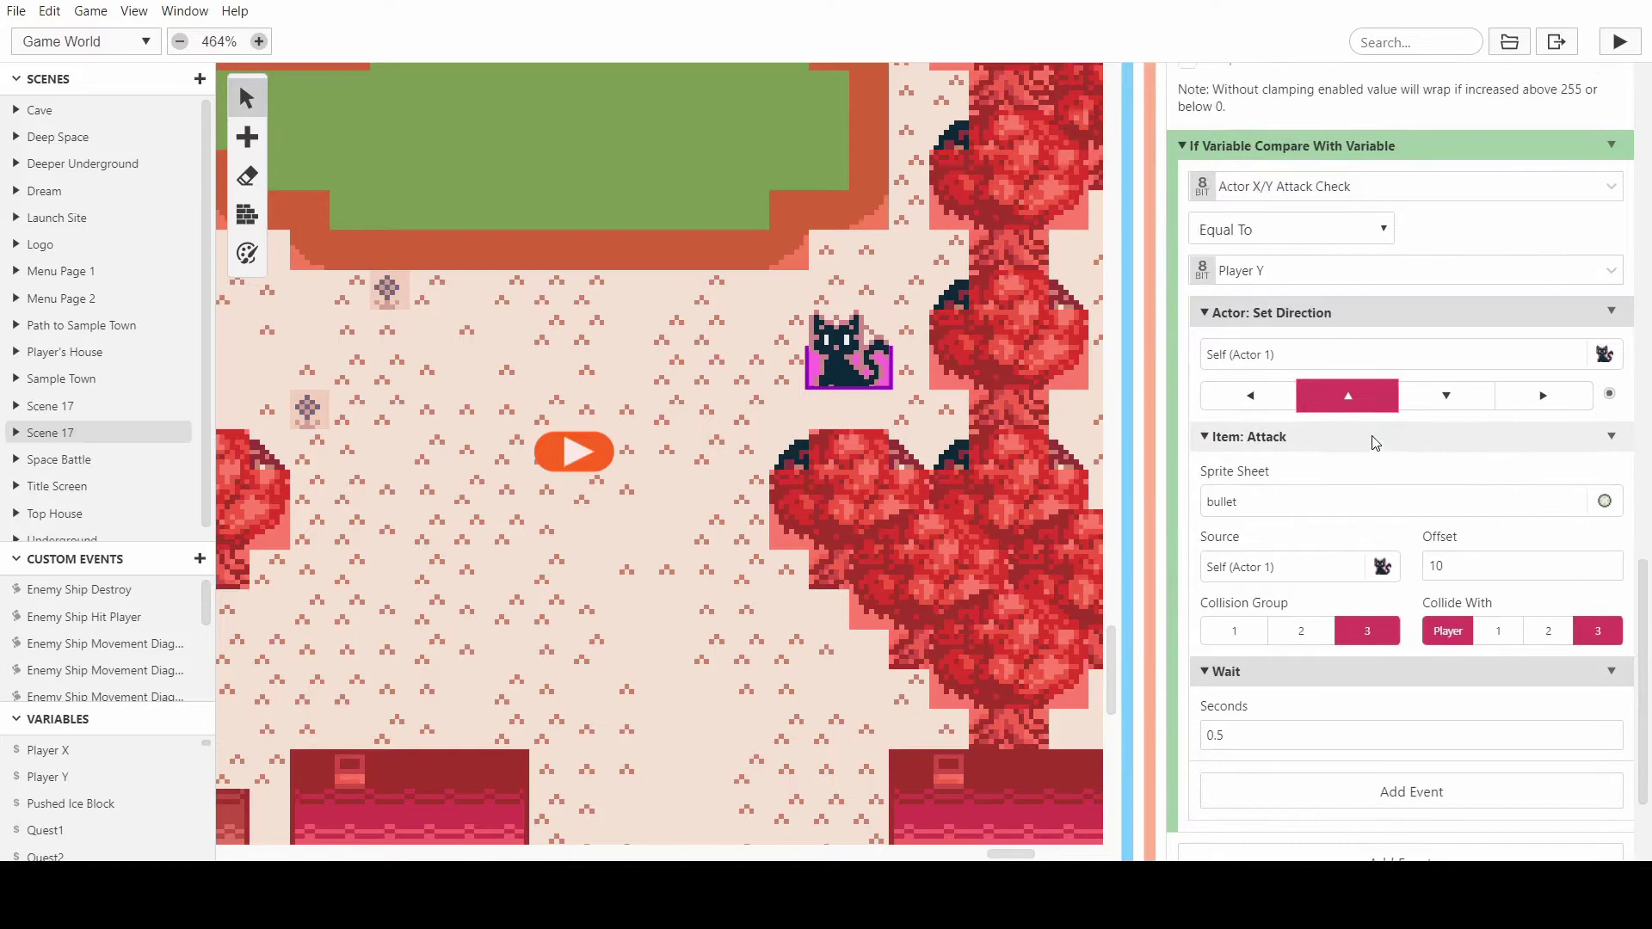
# - Duplicate the Attack Up event group and rename the copy 'Attack Down'
pyautogui.click(1331, 433)
pyautogui.click(1612, 787)
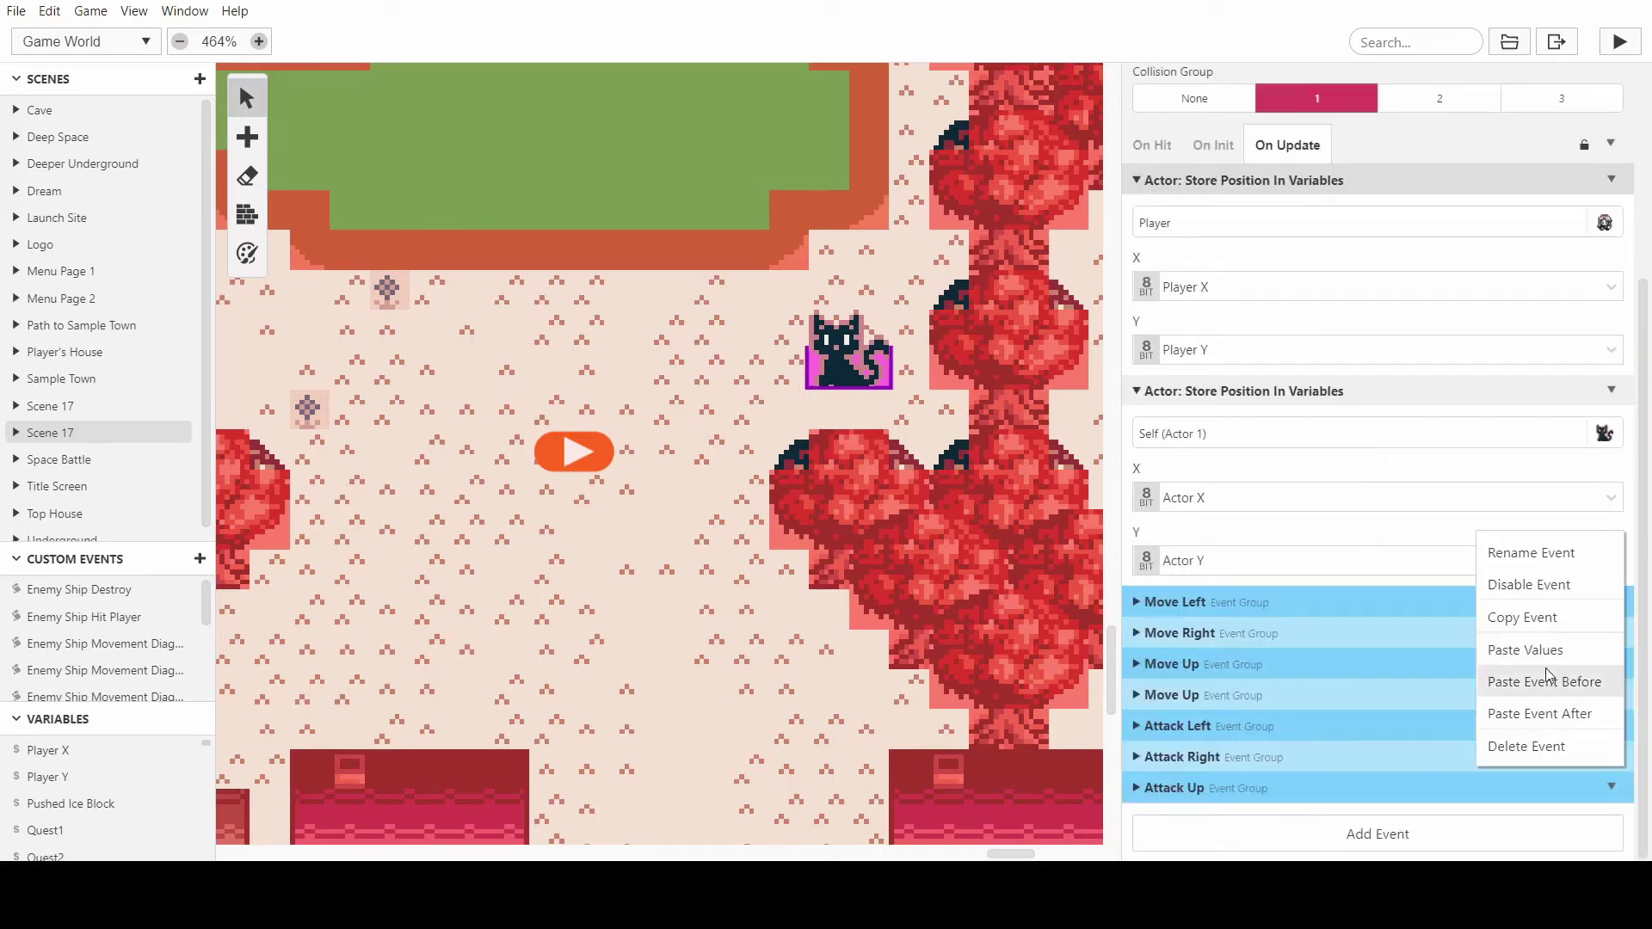
pyautogui.click(1535, 625)
pyautogui.click(1380, 834)
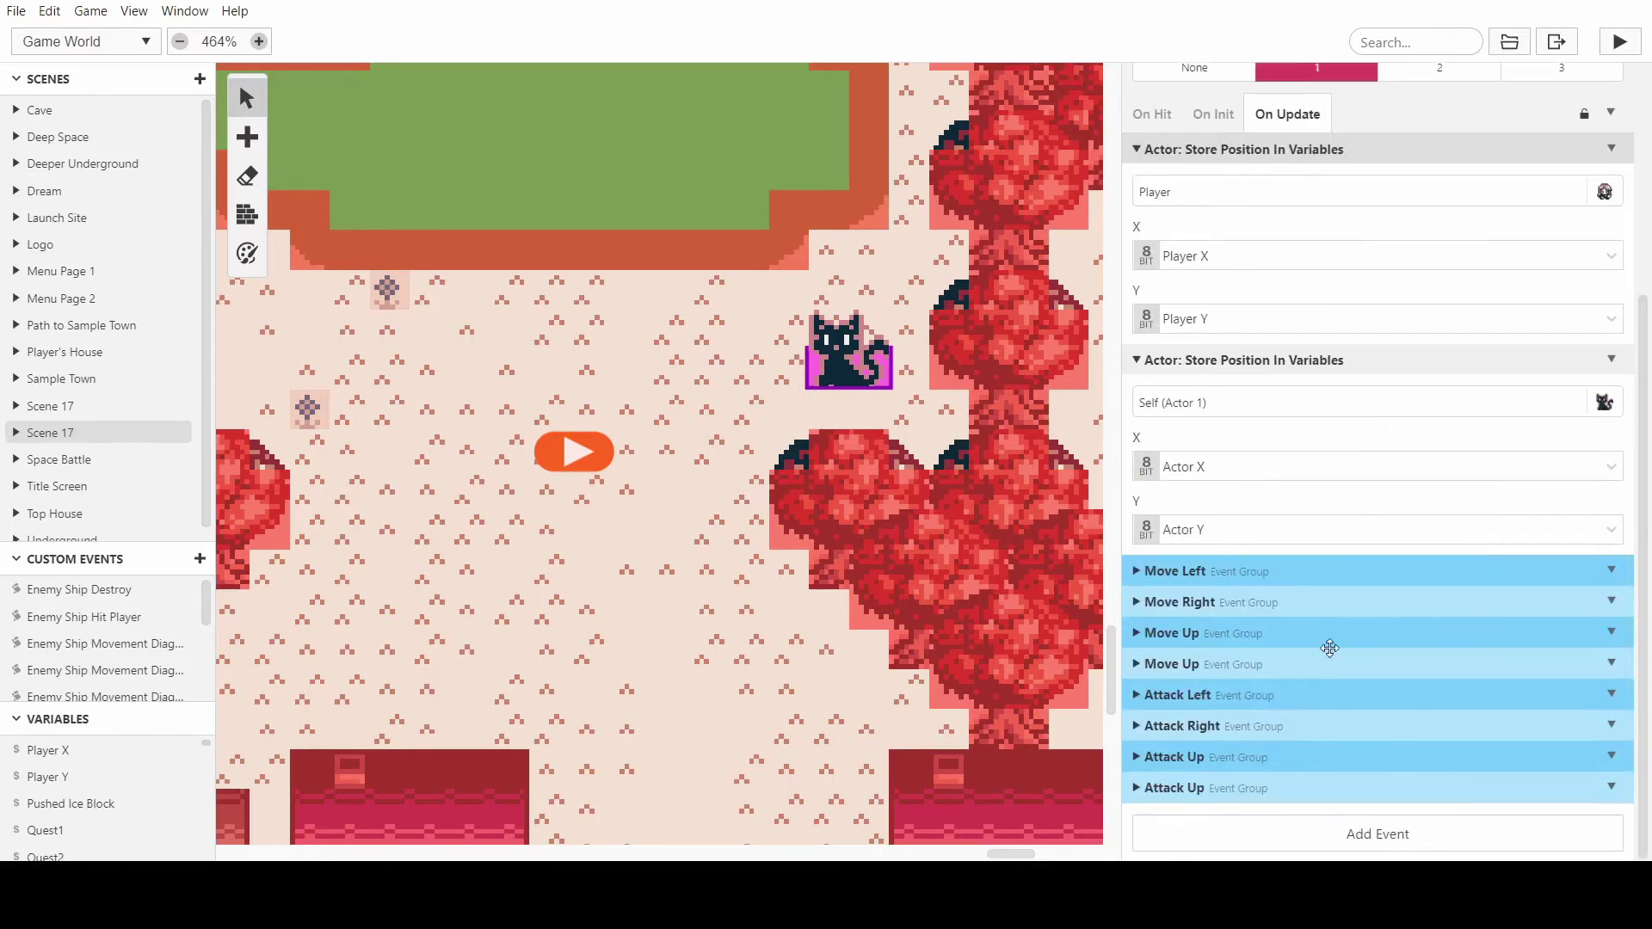
pyautogui.click(1228, 787)
pyautogui.scroll(-8, 1227, 781)
pyautogui.scroll(2, 1299, 473)
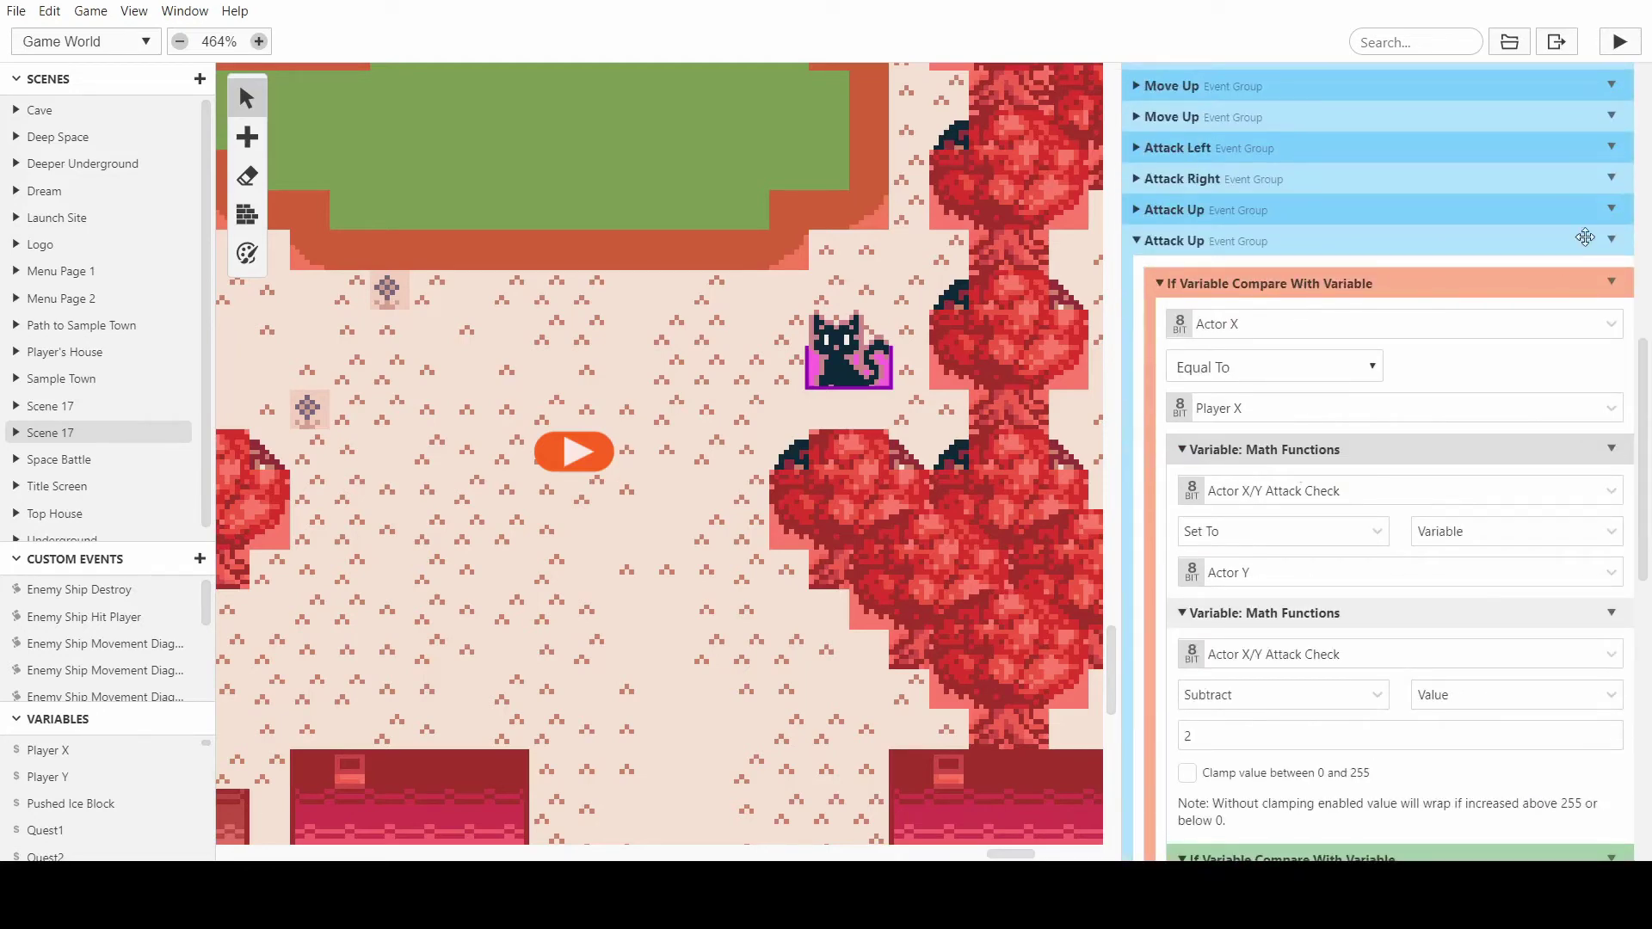
pyautogui.click(1611, 239)
pyautogui.click(1564, 271)
pyautogui.press('BackSpace')
pyautogui.press('BackSpace')
pyautogui.write('D')
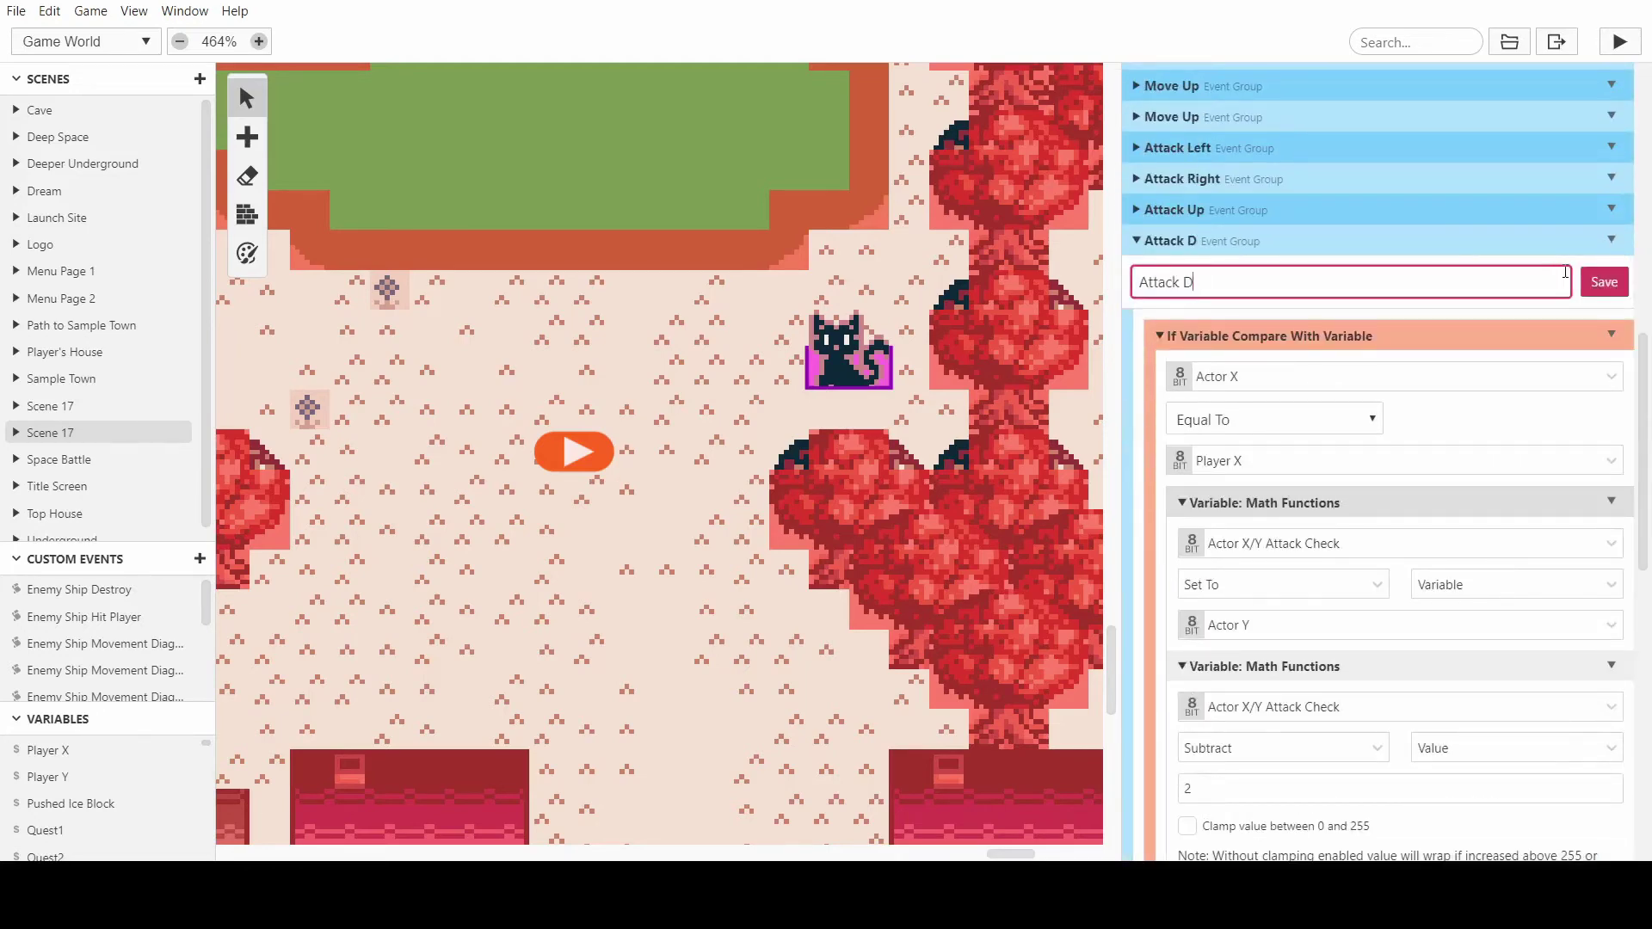
pyautogui.write('own')
pyautogui.press('Return')
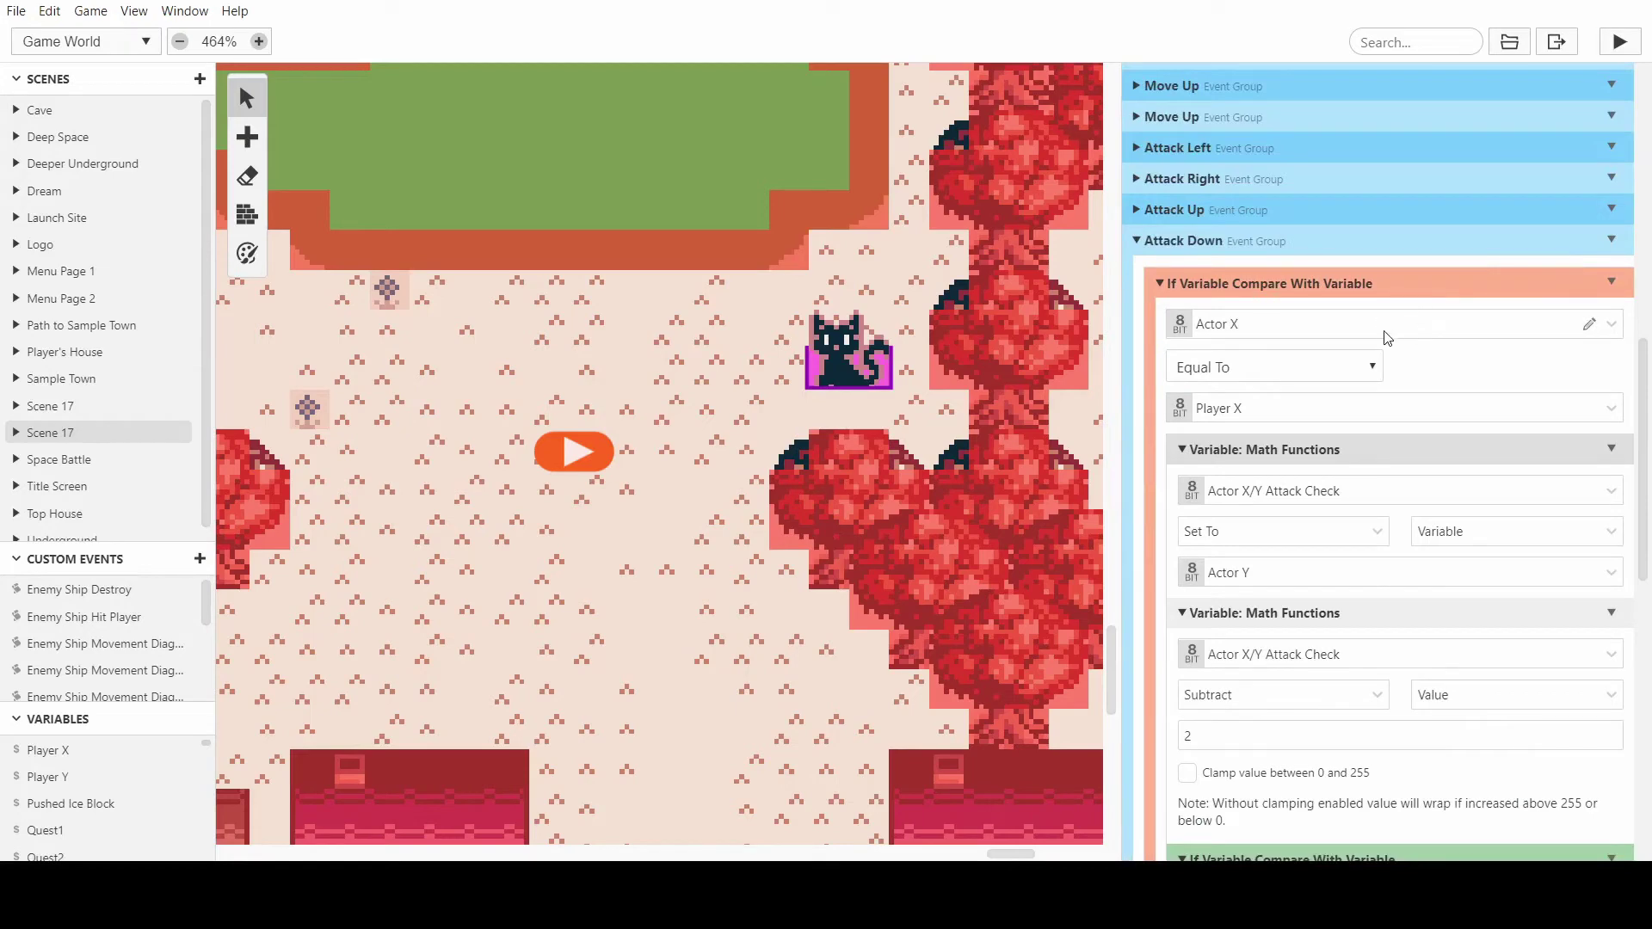
# - Switch the math operation from Subtract to Add and face the cat down
pyautogui.scroll(-3, 1385, 337)
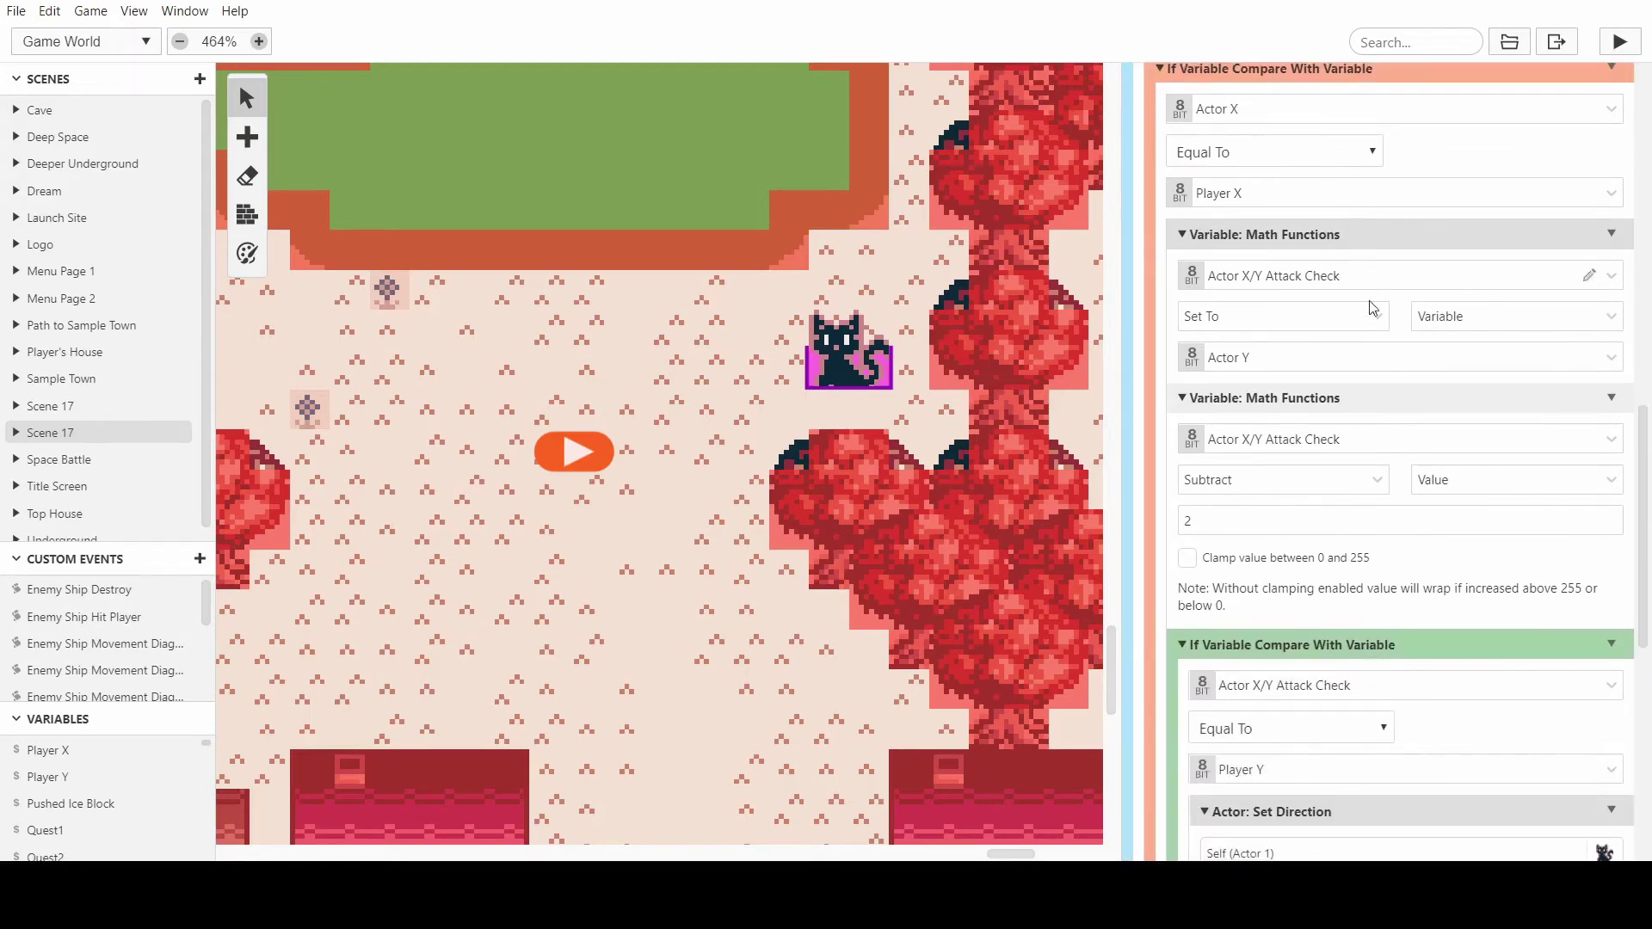
pyautogui.scroll(-2, 1373, 308)
pyautogui.click(1283, 373)
pyautogui.click(1261, 441)
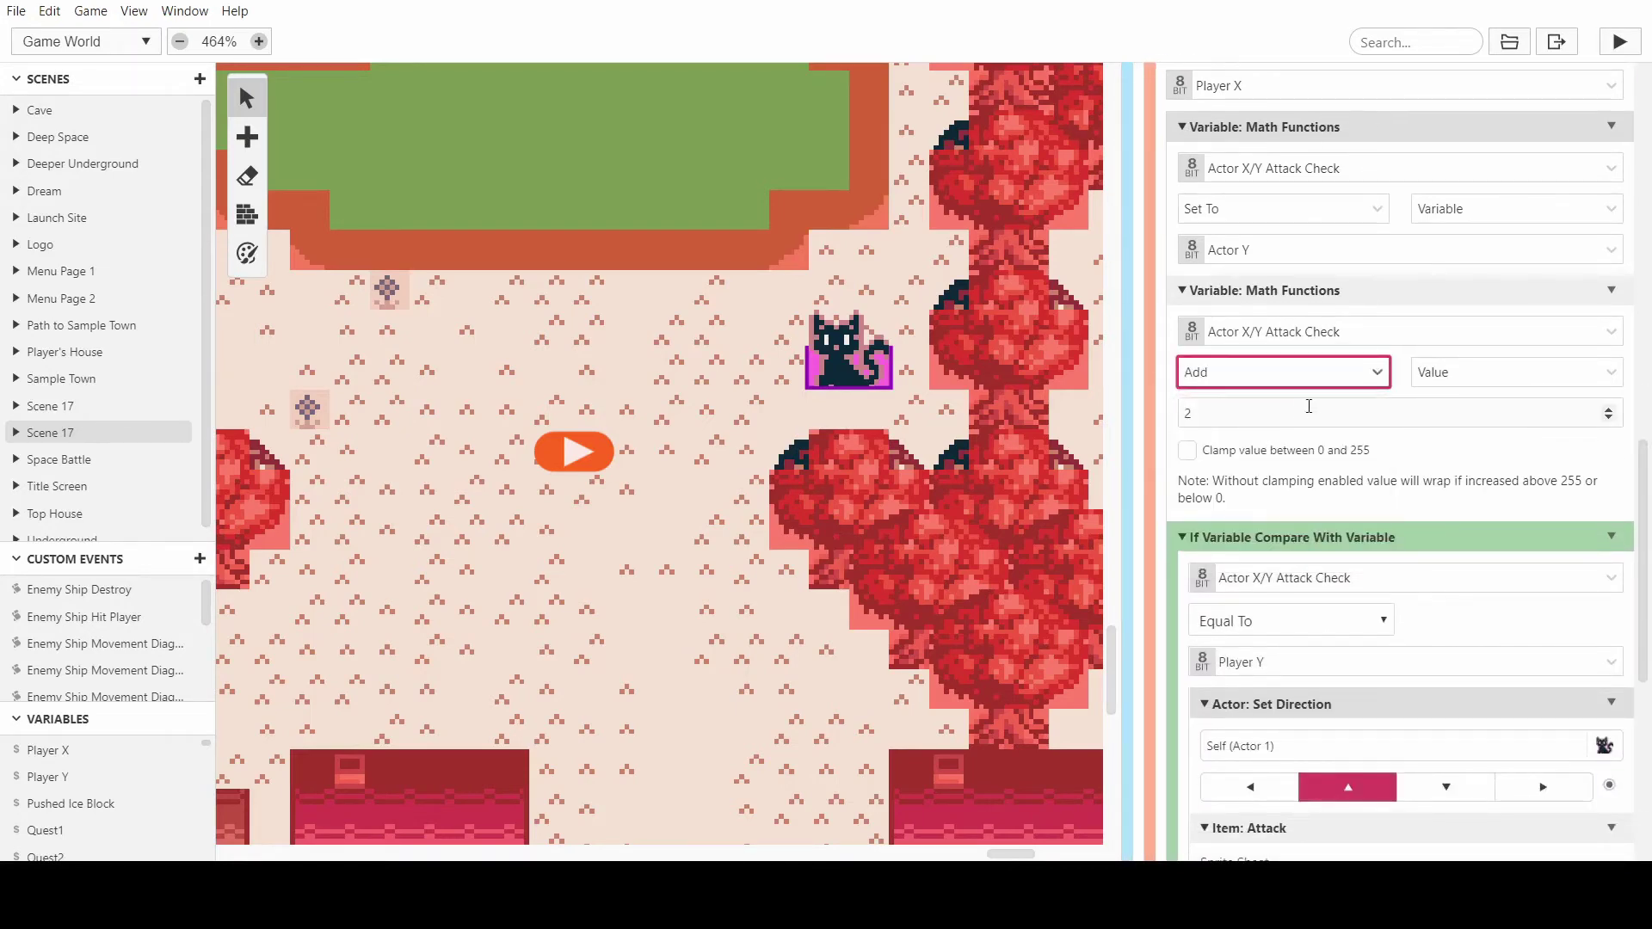
pyautogui.scroll(-3, 1308, 406)
pyautogui.click(1450, 469)
pyautogui.scroll(-3, 1455, 478)
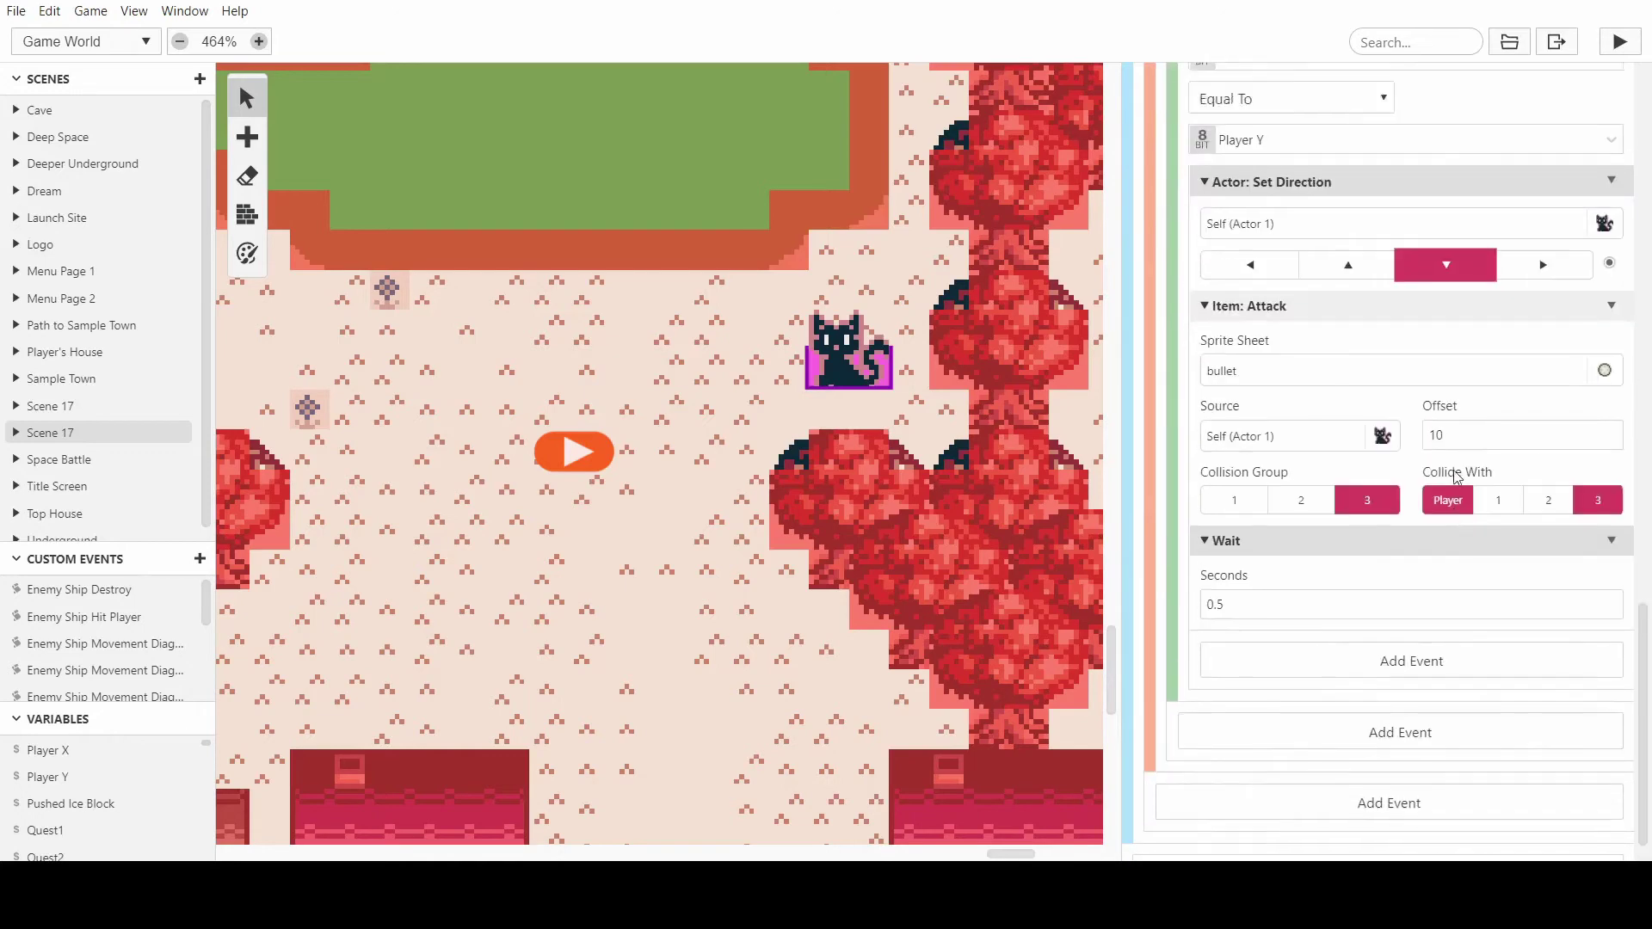
pyautogui.scroll(5, 1456, 478)
# - Copy the player's Store Position event and place it above the Attack Left group
pyautogui.scroll(3, 1260, 535)
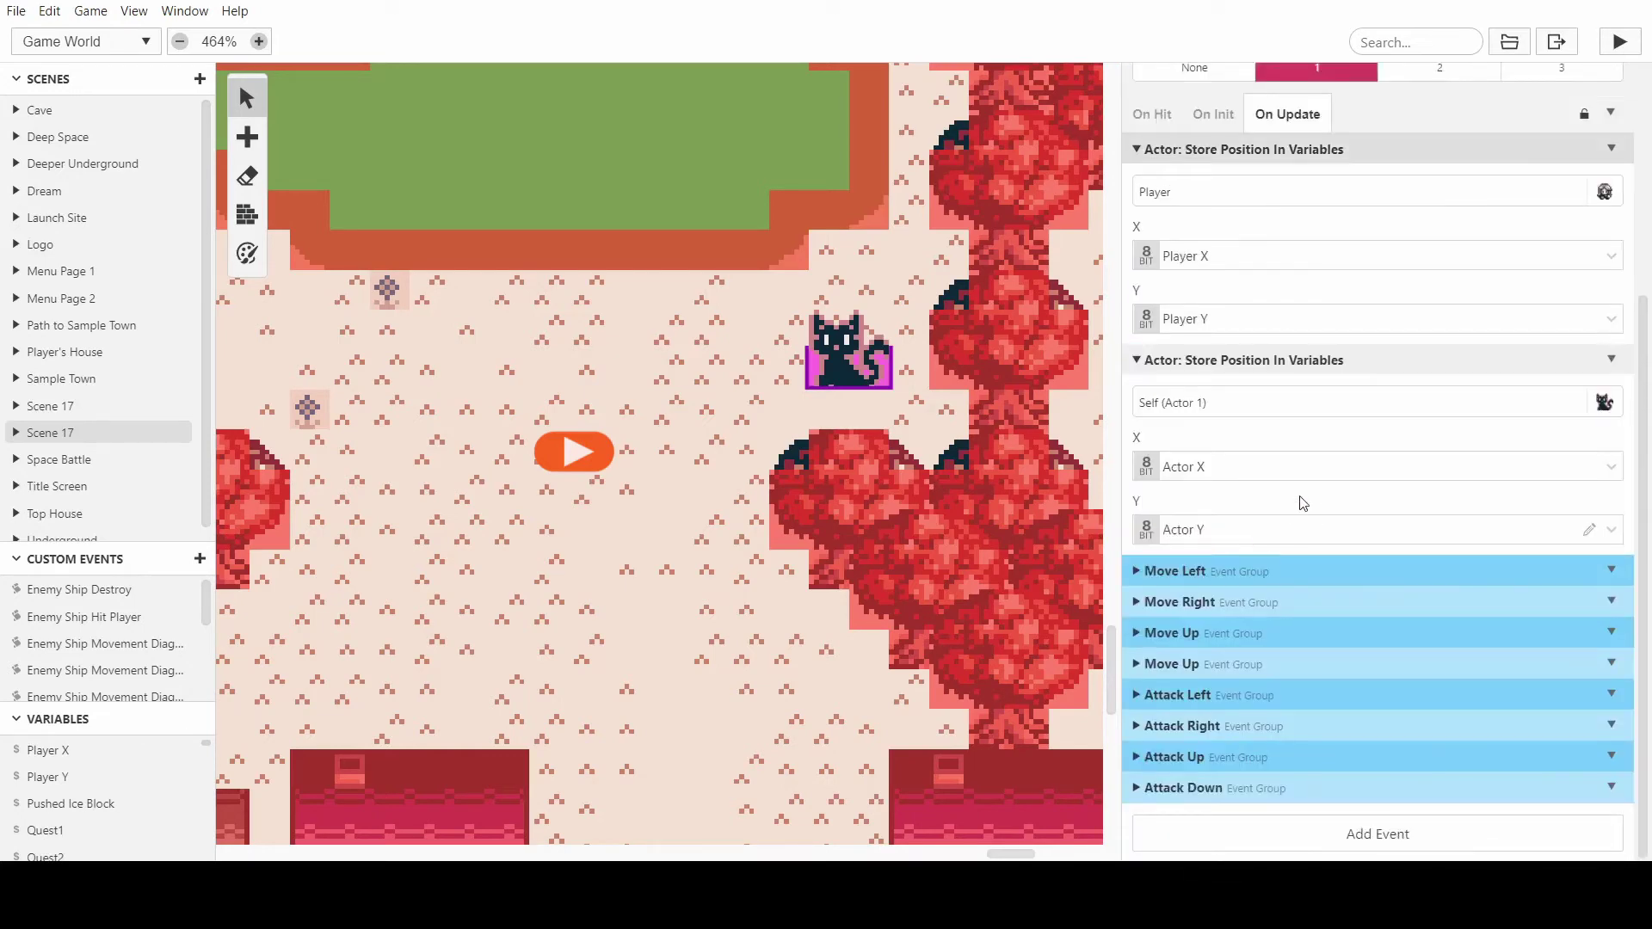
pyautogui.click(1612, 151)
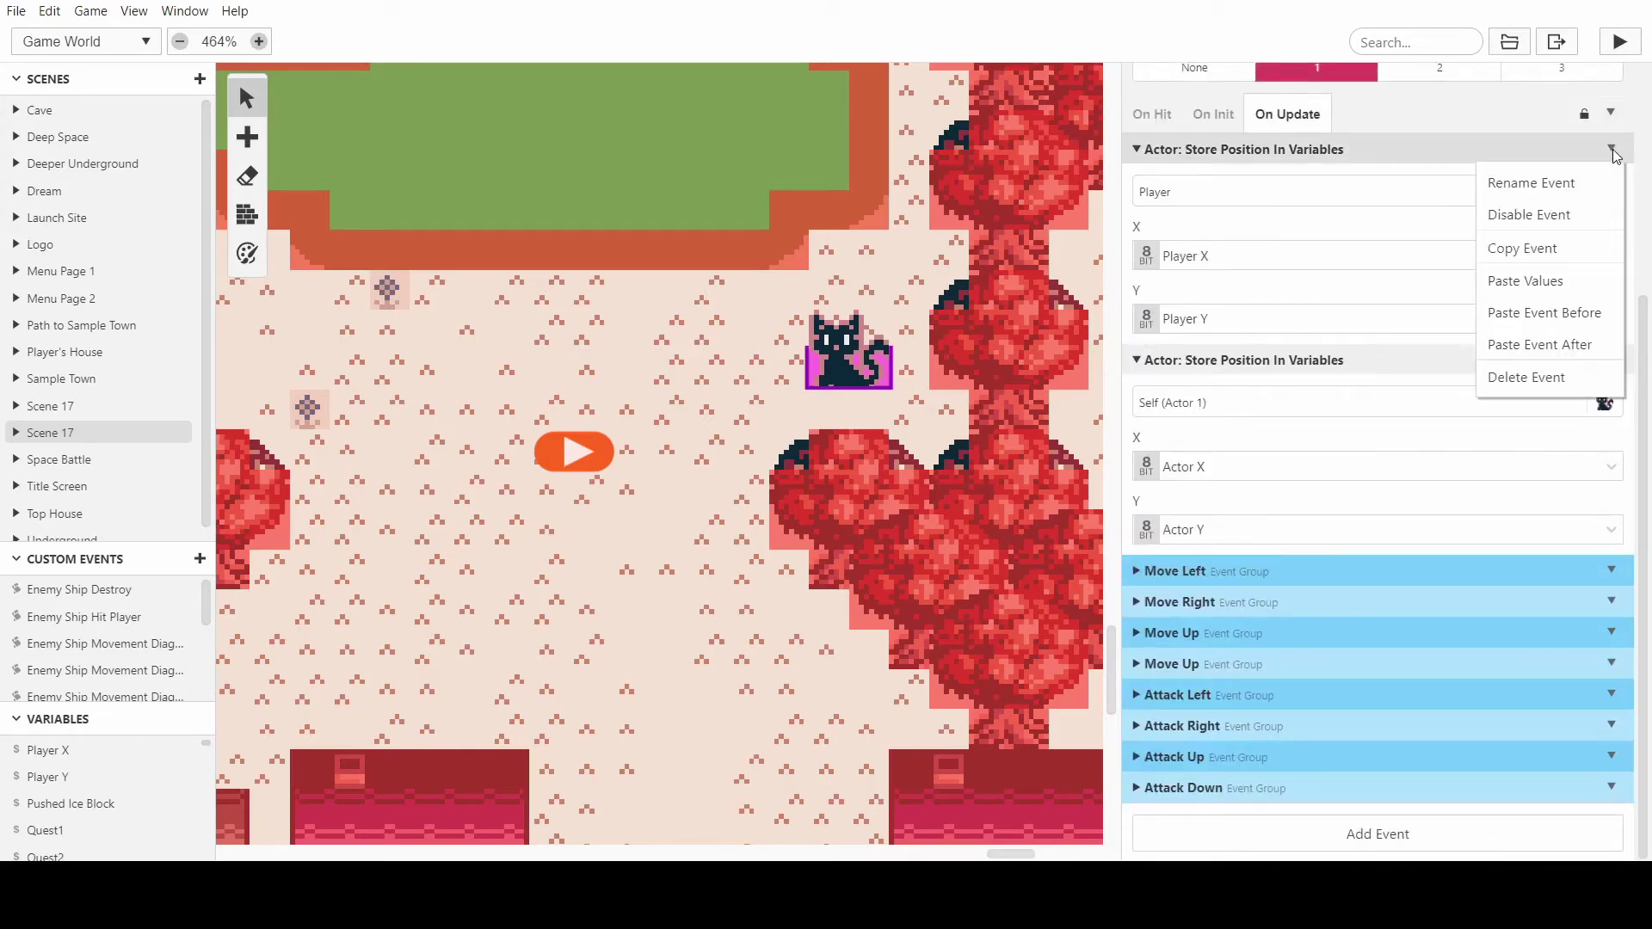
pyautogui.click(1553, 251)
pyautogui.click(1253, 843)
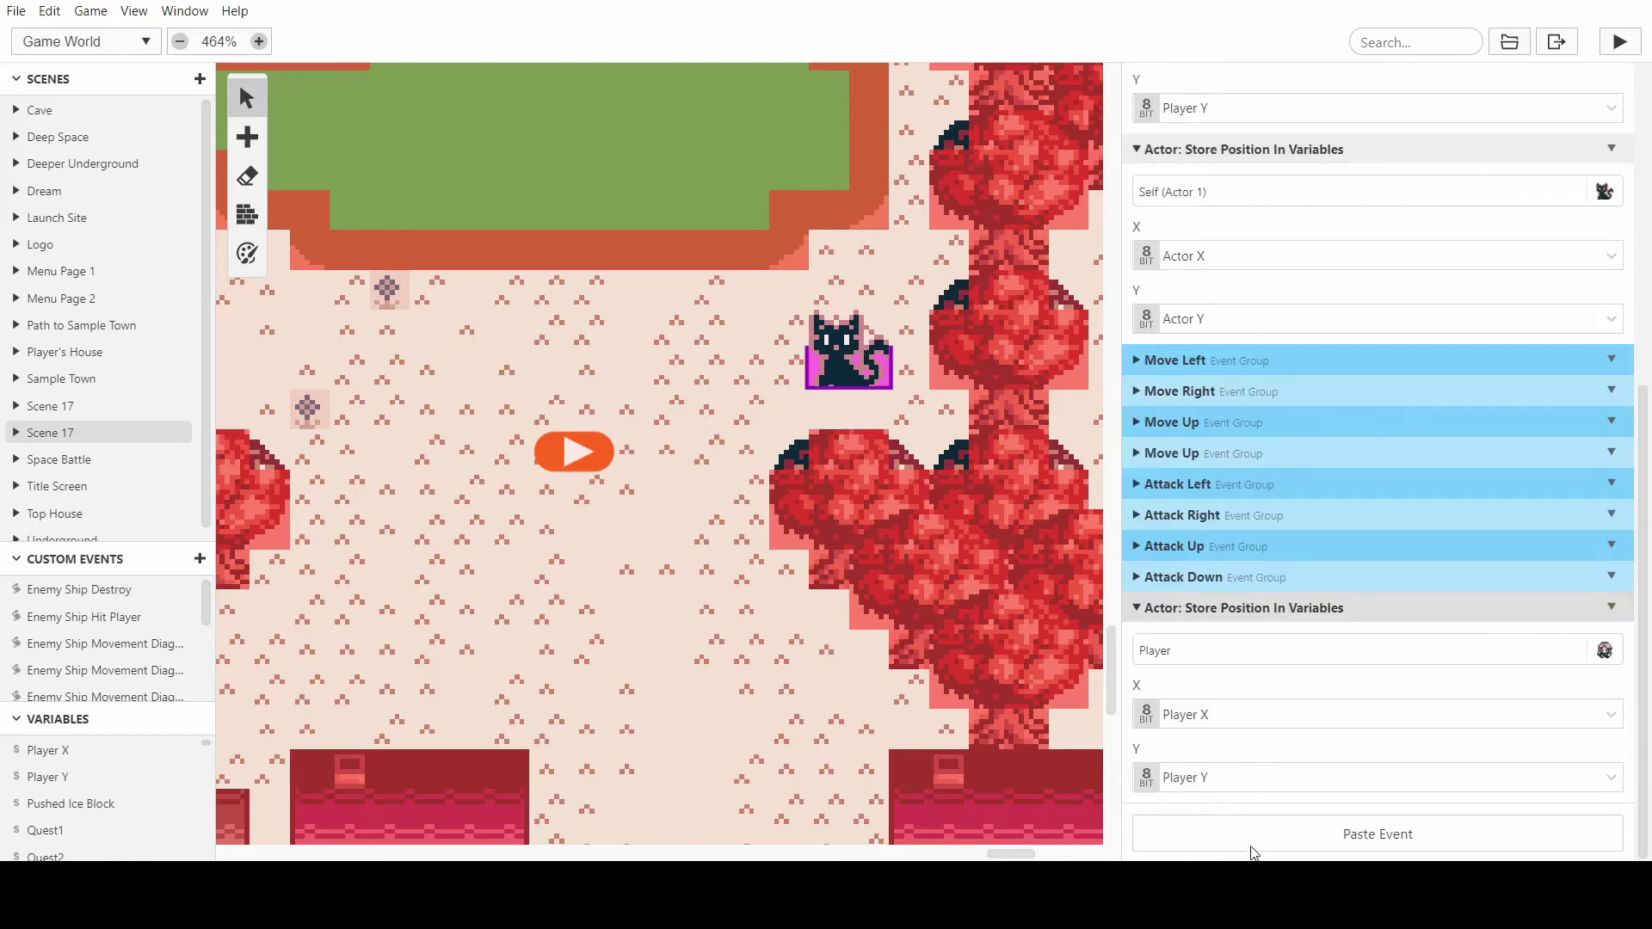
pyautogui.moveTo(1272, 608); pyautogui.dragTo(1258, 670)
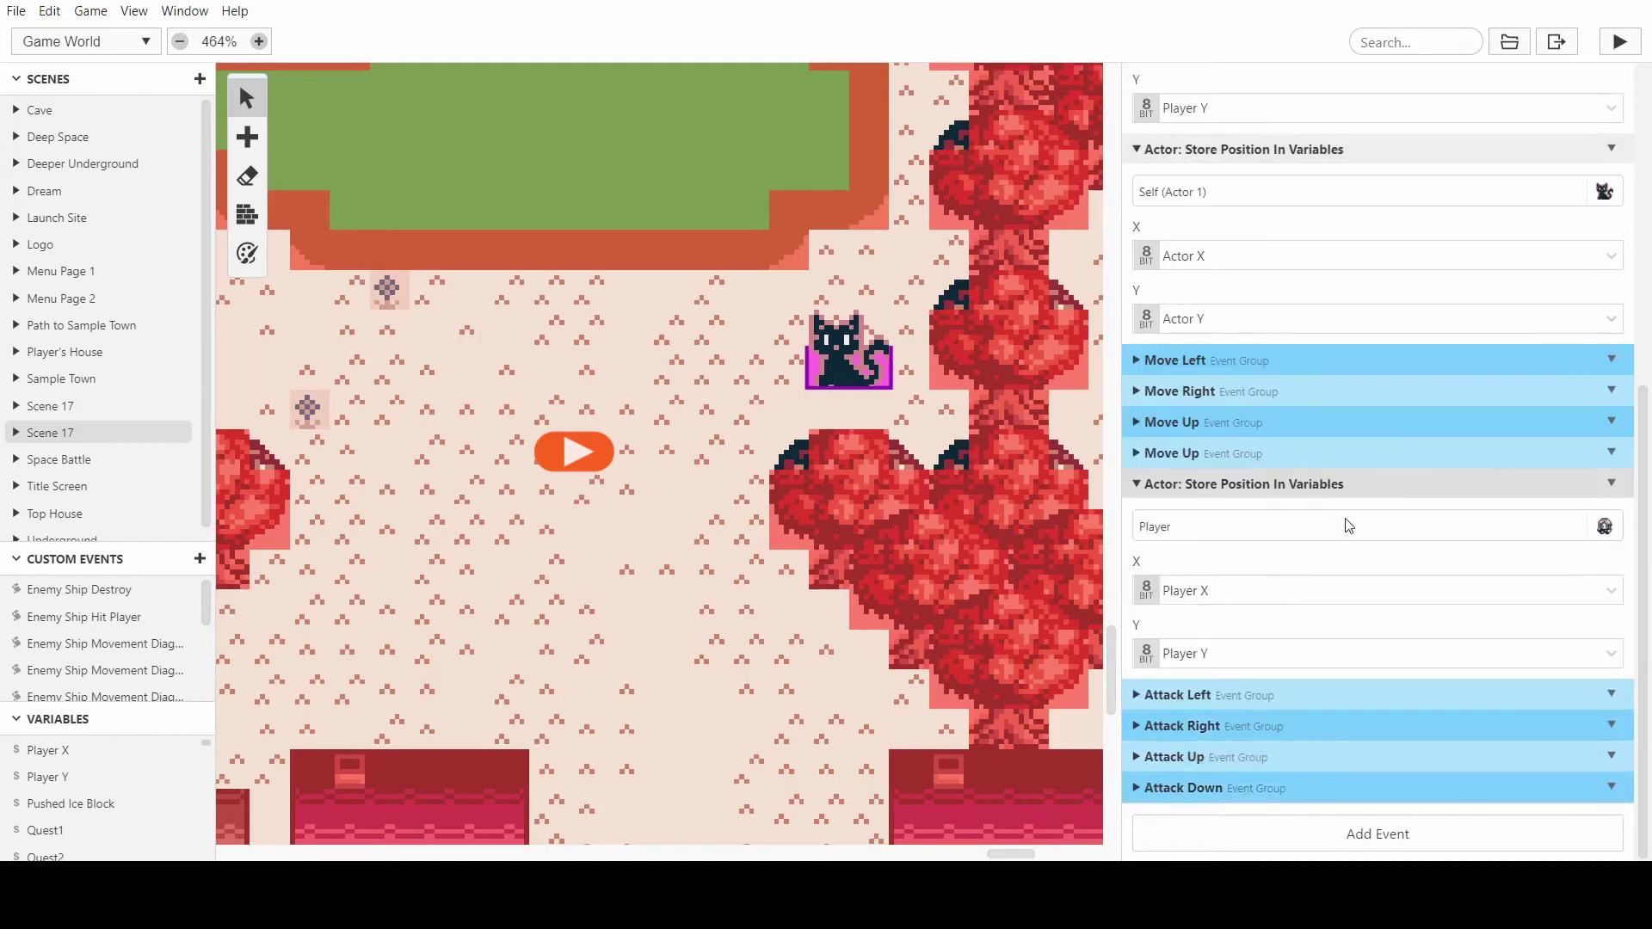
# - Copy the cat's Store Position event and place it above the Attack Left group
pyautogui.click(1611, 258)
pyautogui.click(1514, 354)
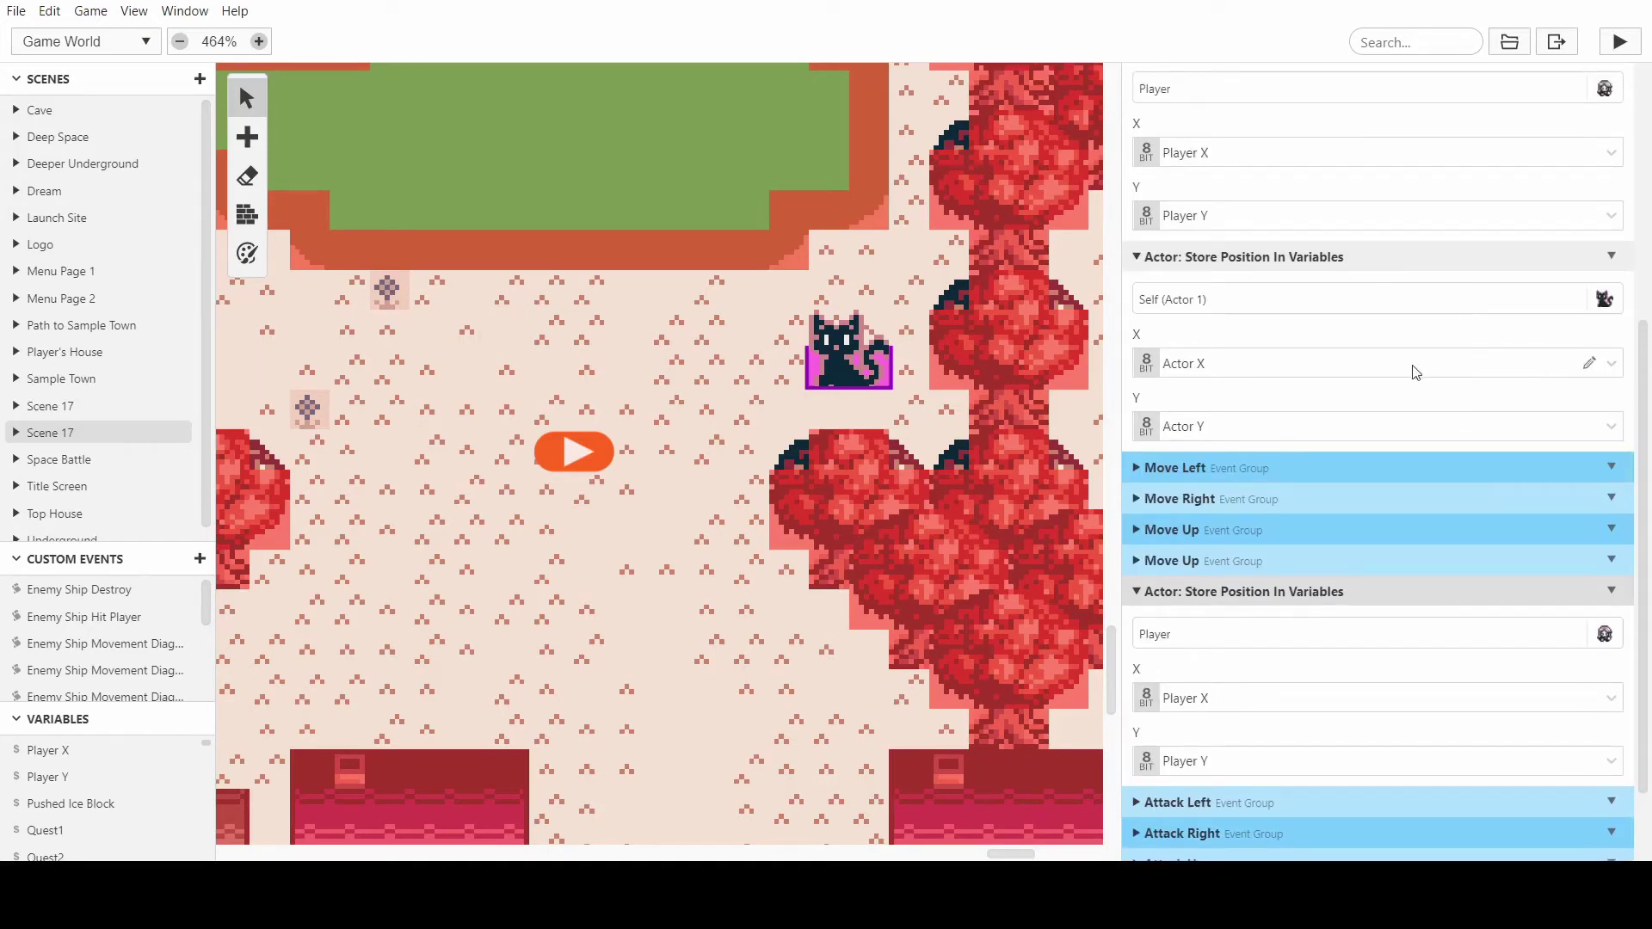
pyautogui.scroll(-2, 1415, 371)
pyautogui.click(1287, 846)
pyautogui.moveTo(1287, 841); pyautogui.dragTo(1265, 680)
pyautogui.scroll(-2, 1291, 559)
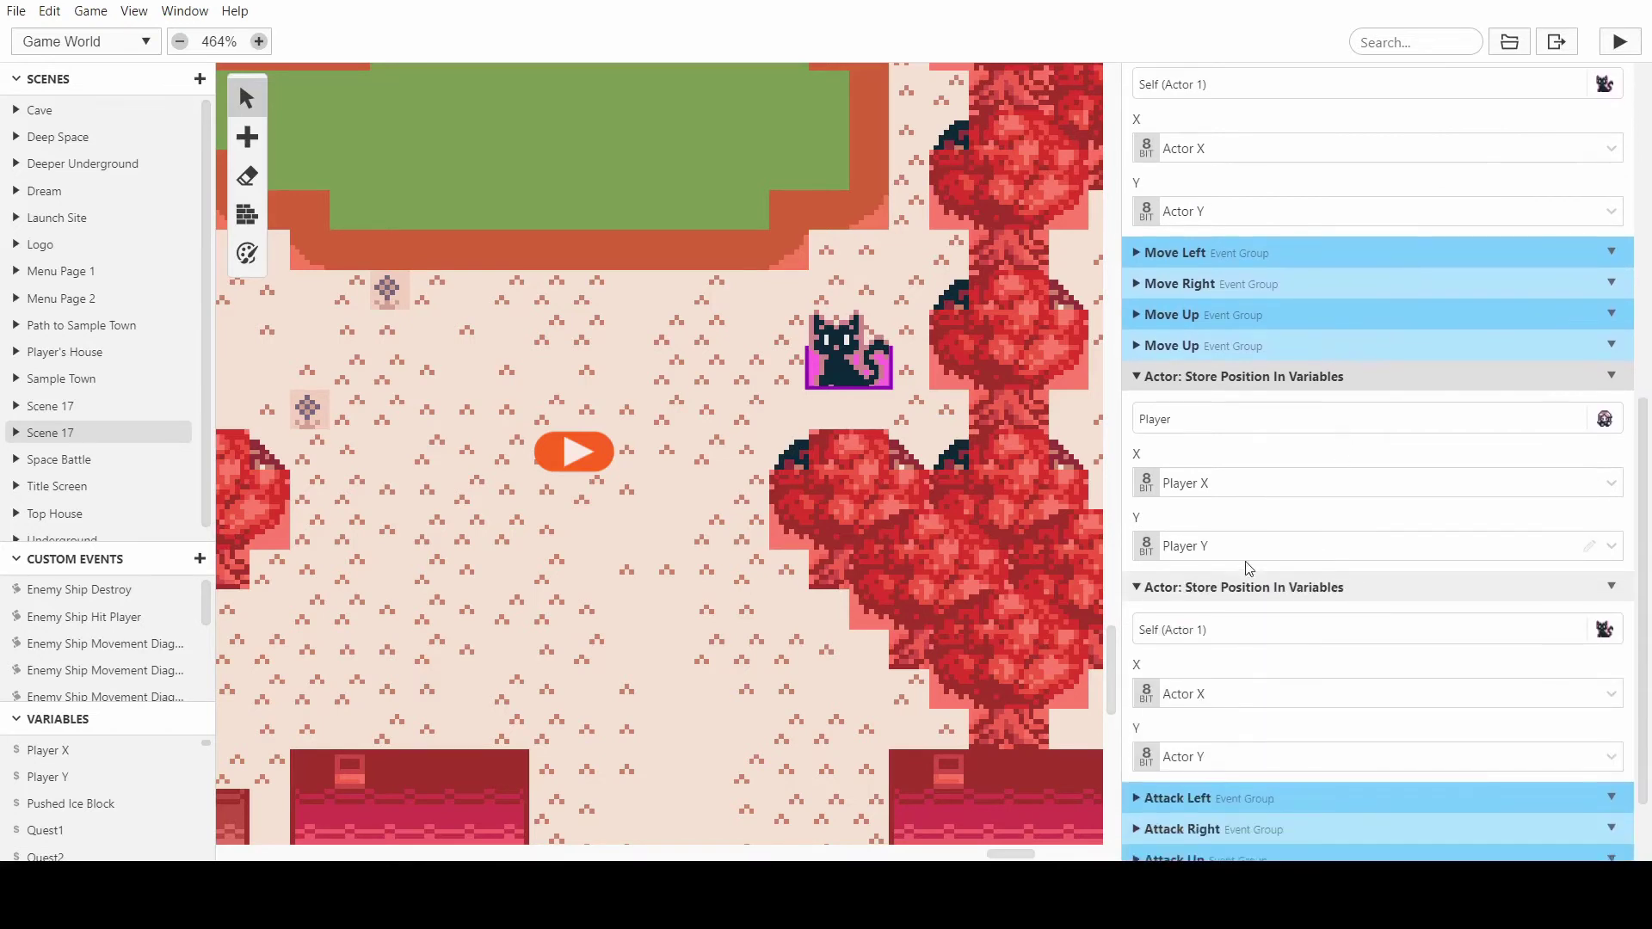
pyautogui.scroll(4, 1343, 444)
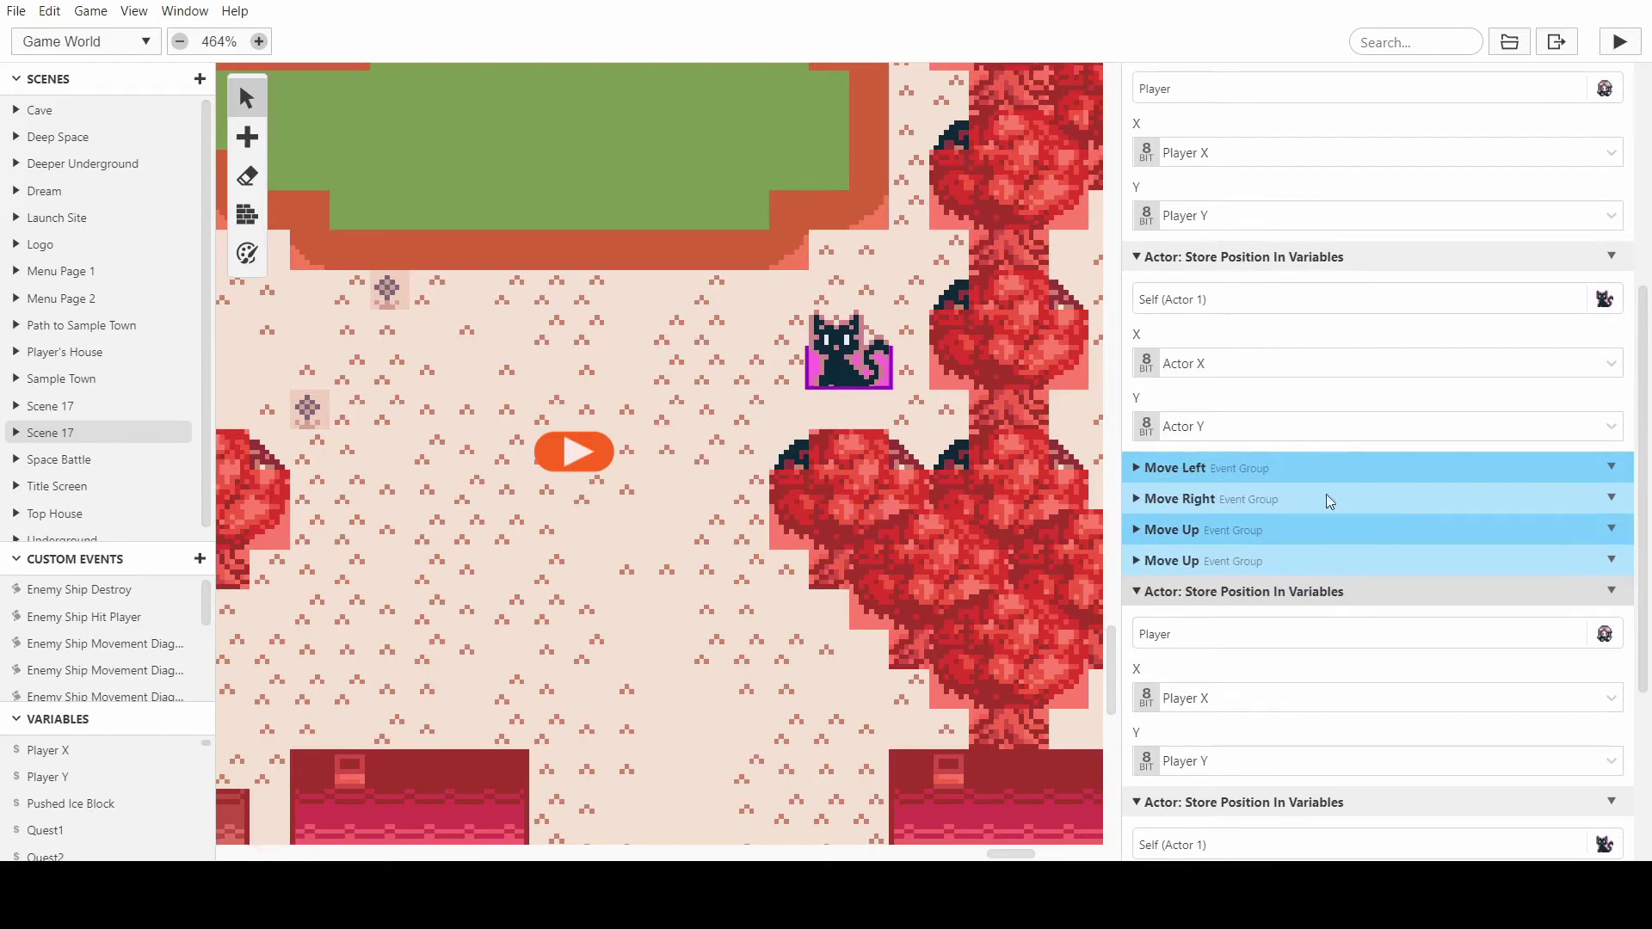
pyautogui.scroll(-6, 1319, 464)
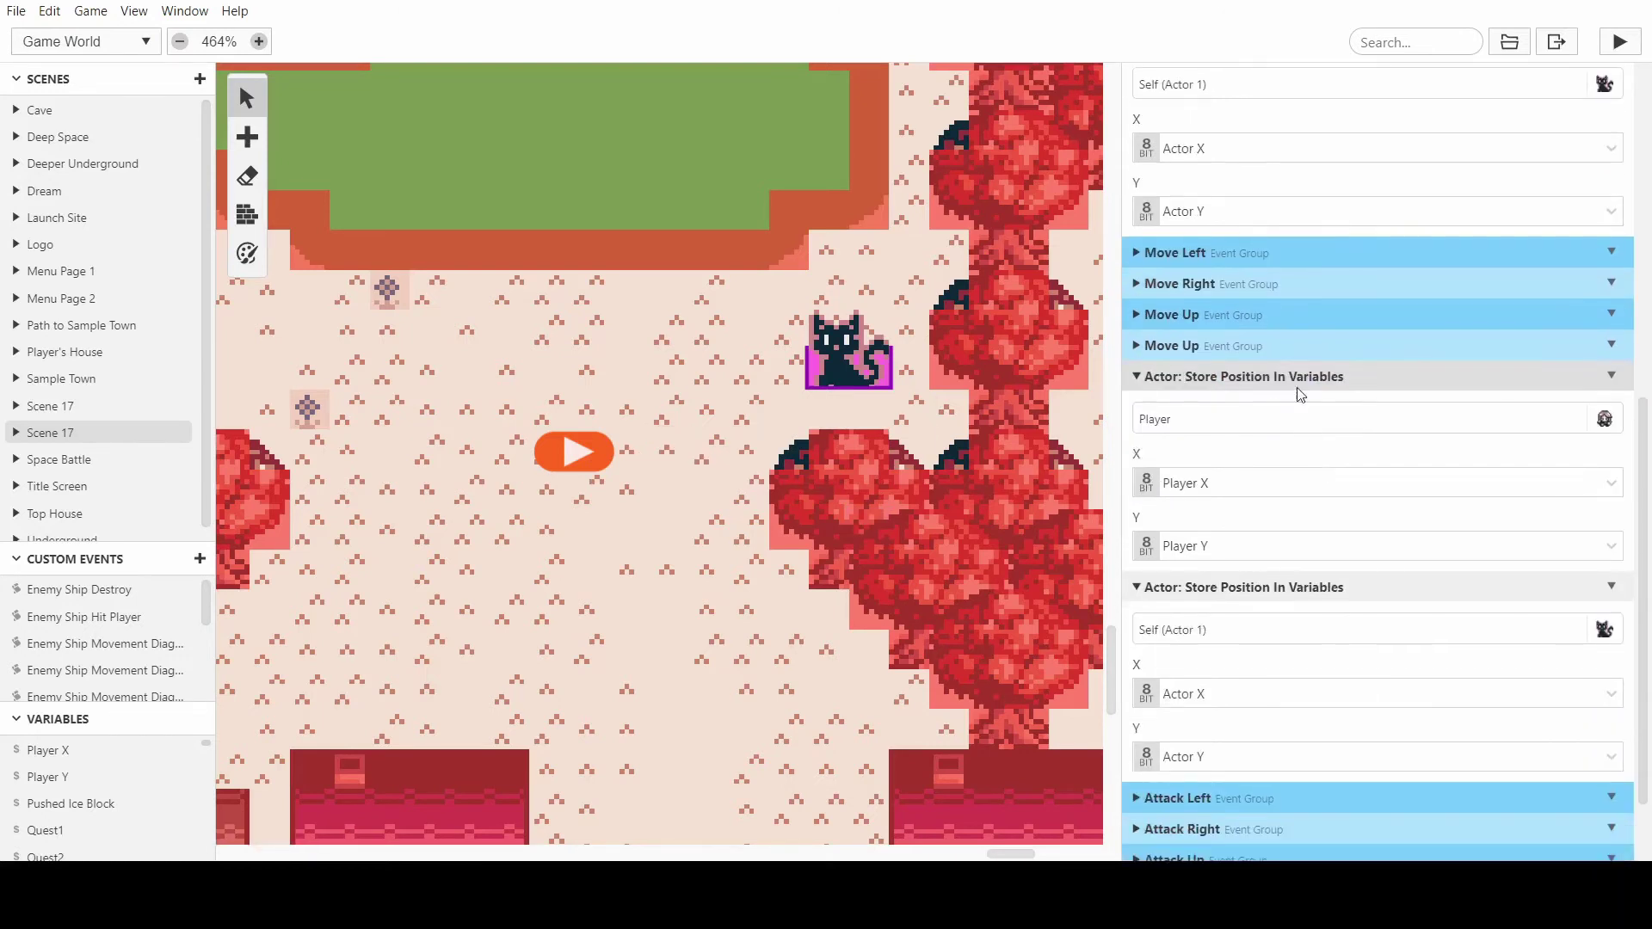
pyautogui.scroll(8, 1258, 642)
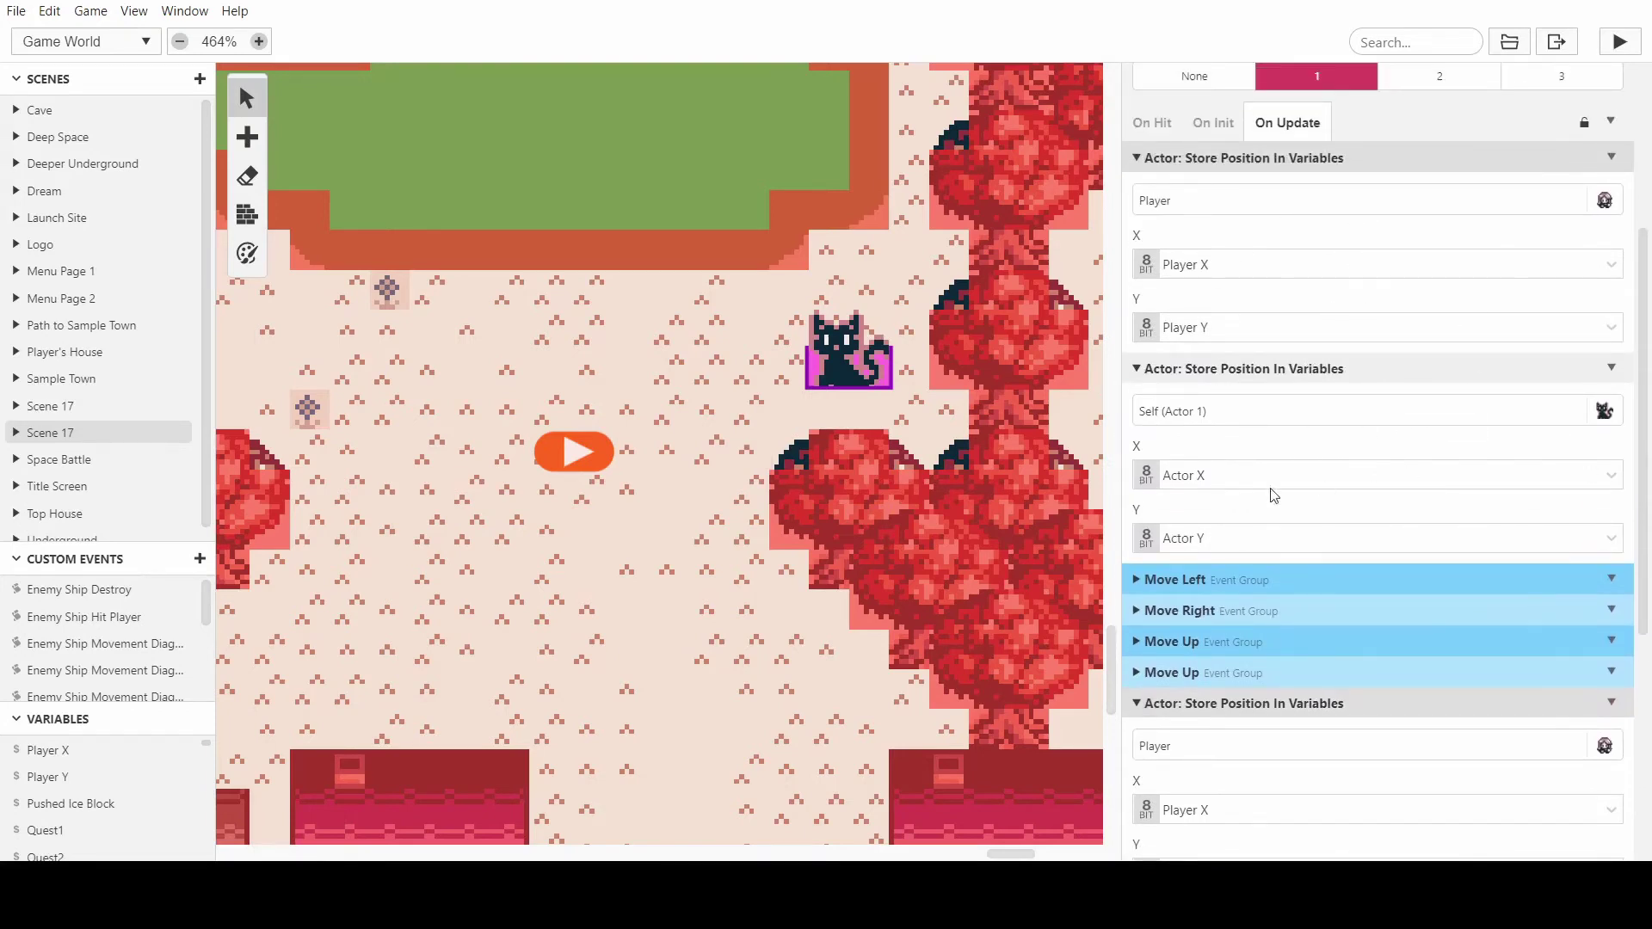
pyautogui.scroll(-8, 1396, 379)
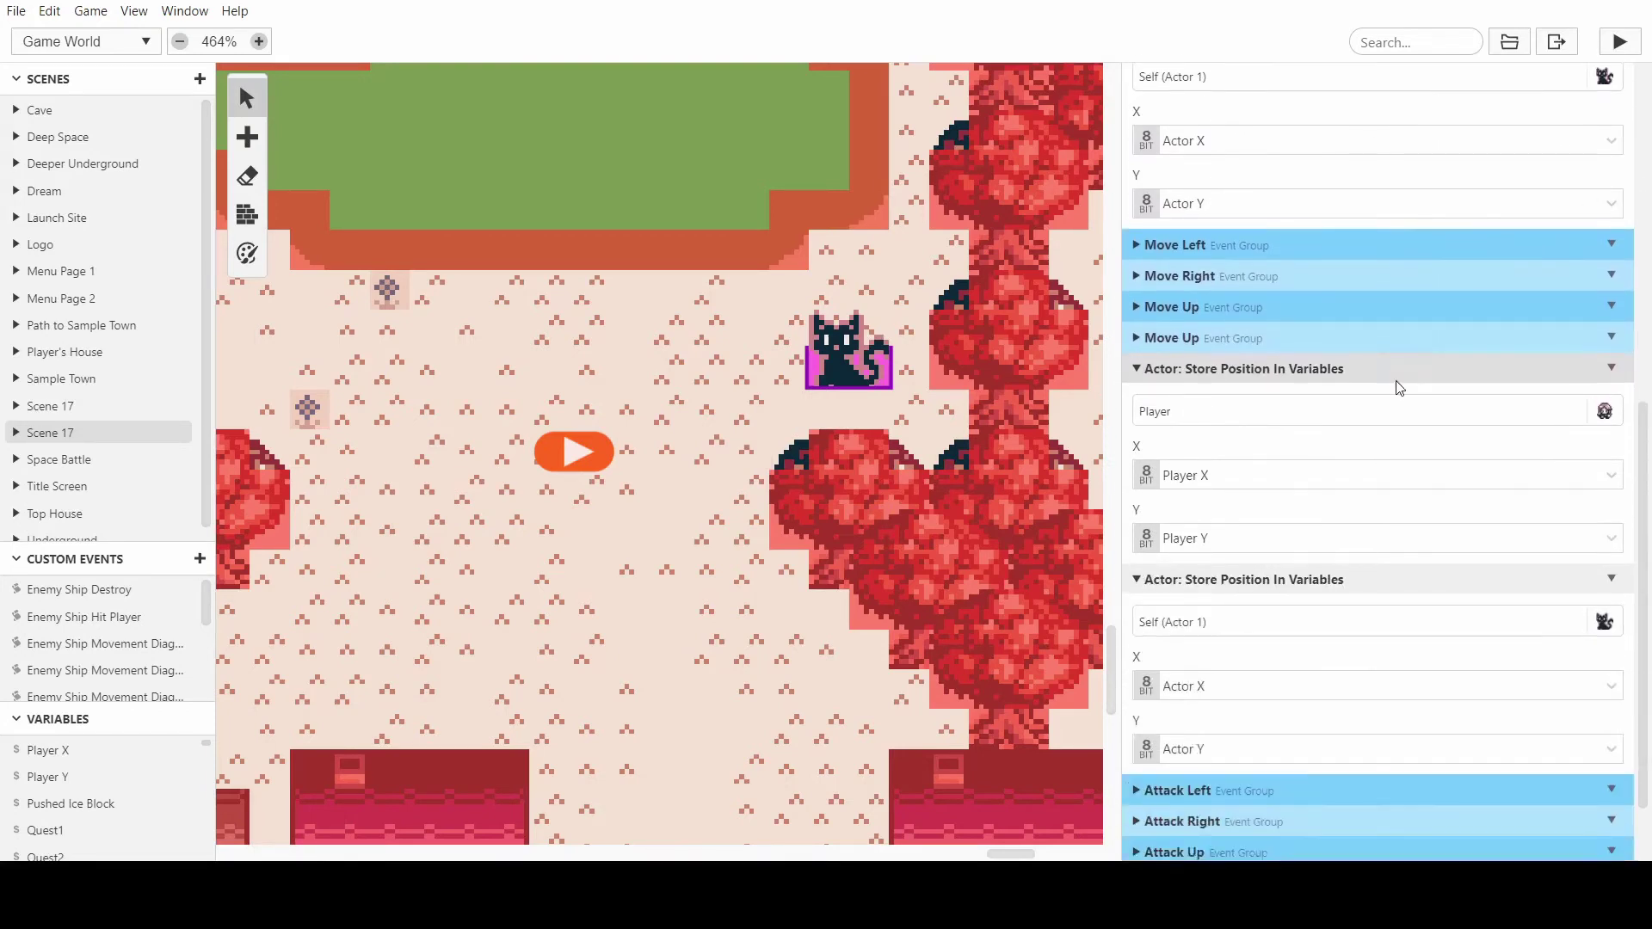
pyautogui.scroll(10, 1307, 476)
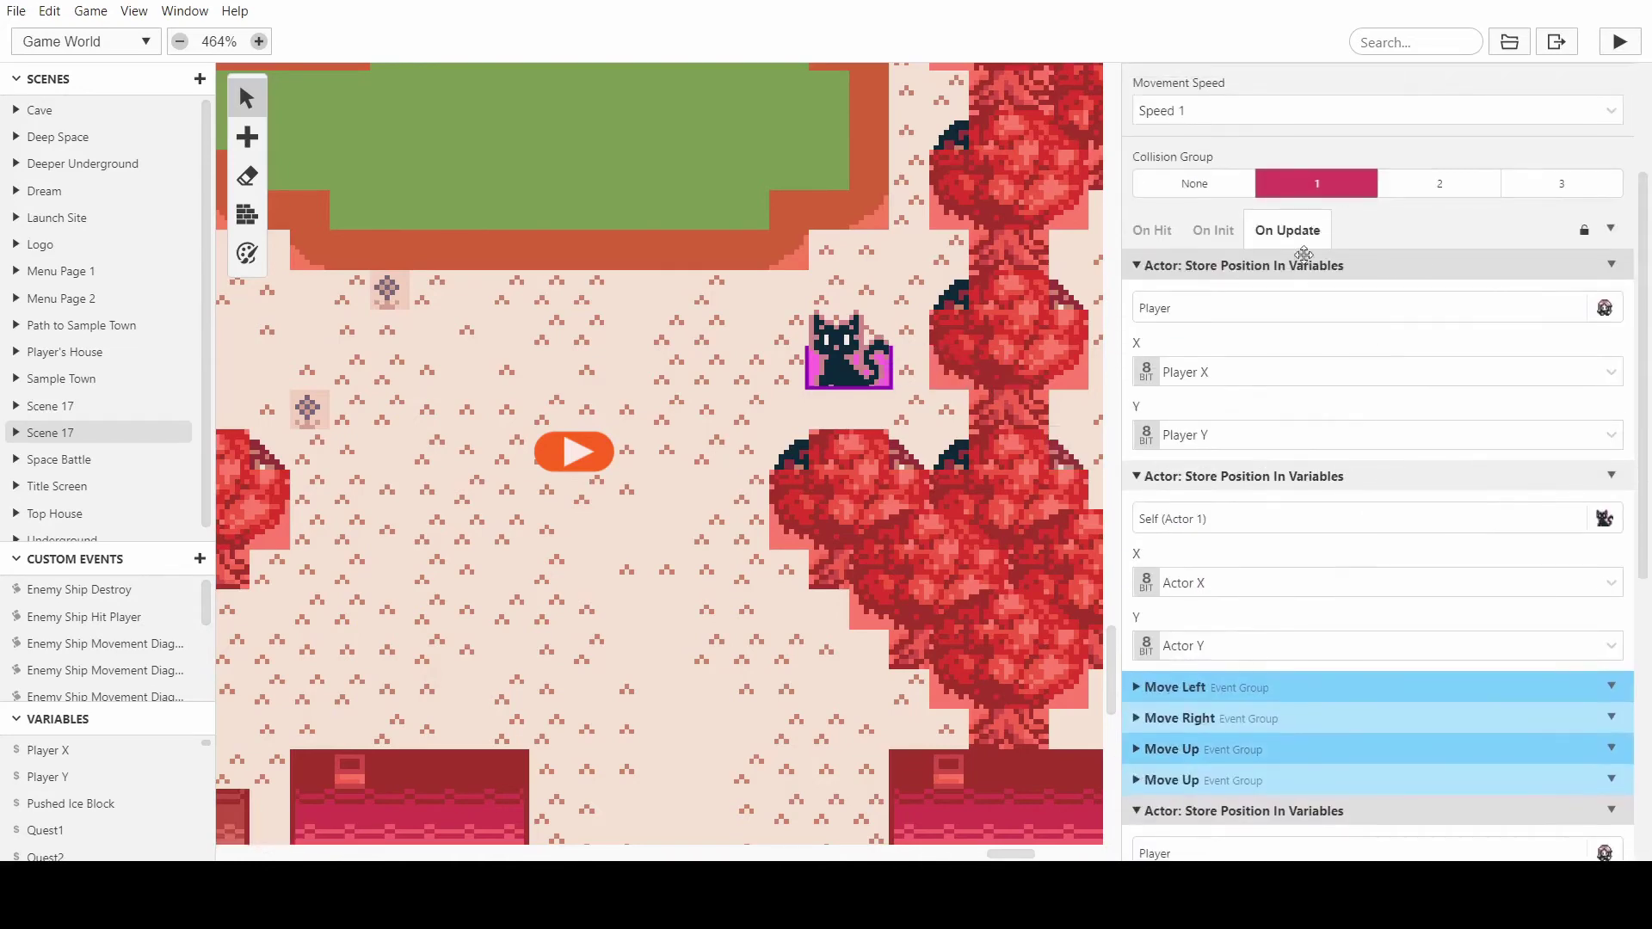
pyautogui.scroll(-10, 1376, 290)
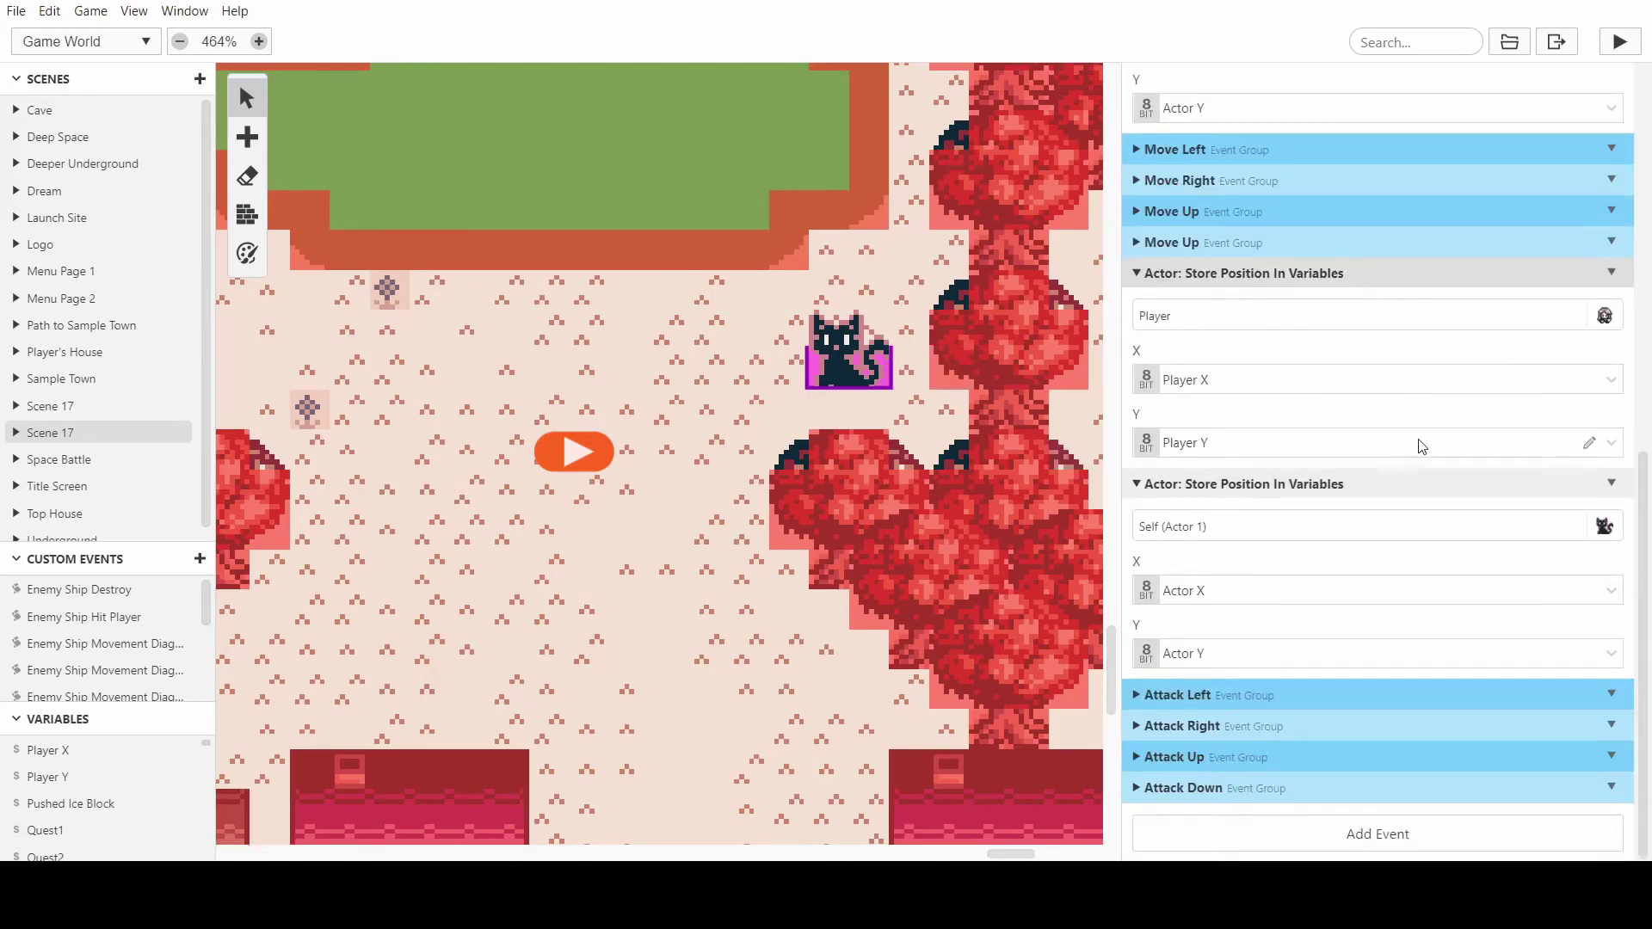
pyautogui.scroll(4, 1239, 470)
pyautogui.scroll(-4, 1317, 327)
# - Delete the Sound: Play Effect event from the cat's On Hit Group 1 script
pyautogui.scroll(10, 1334, 431)
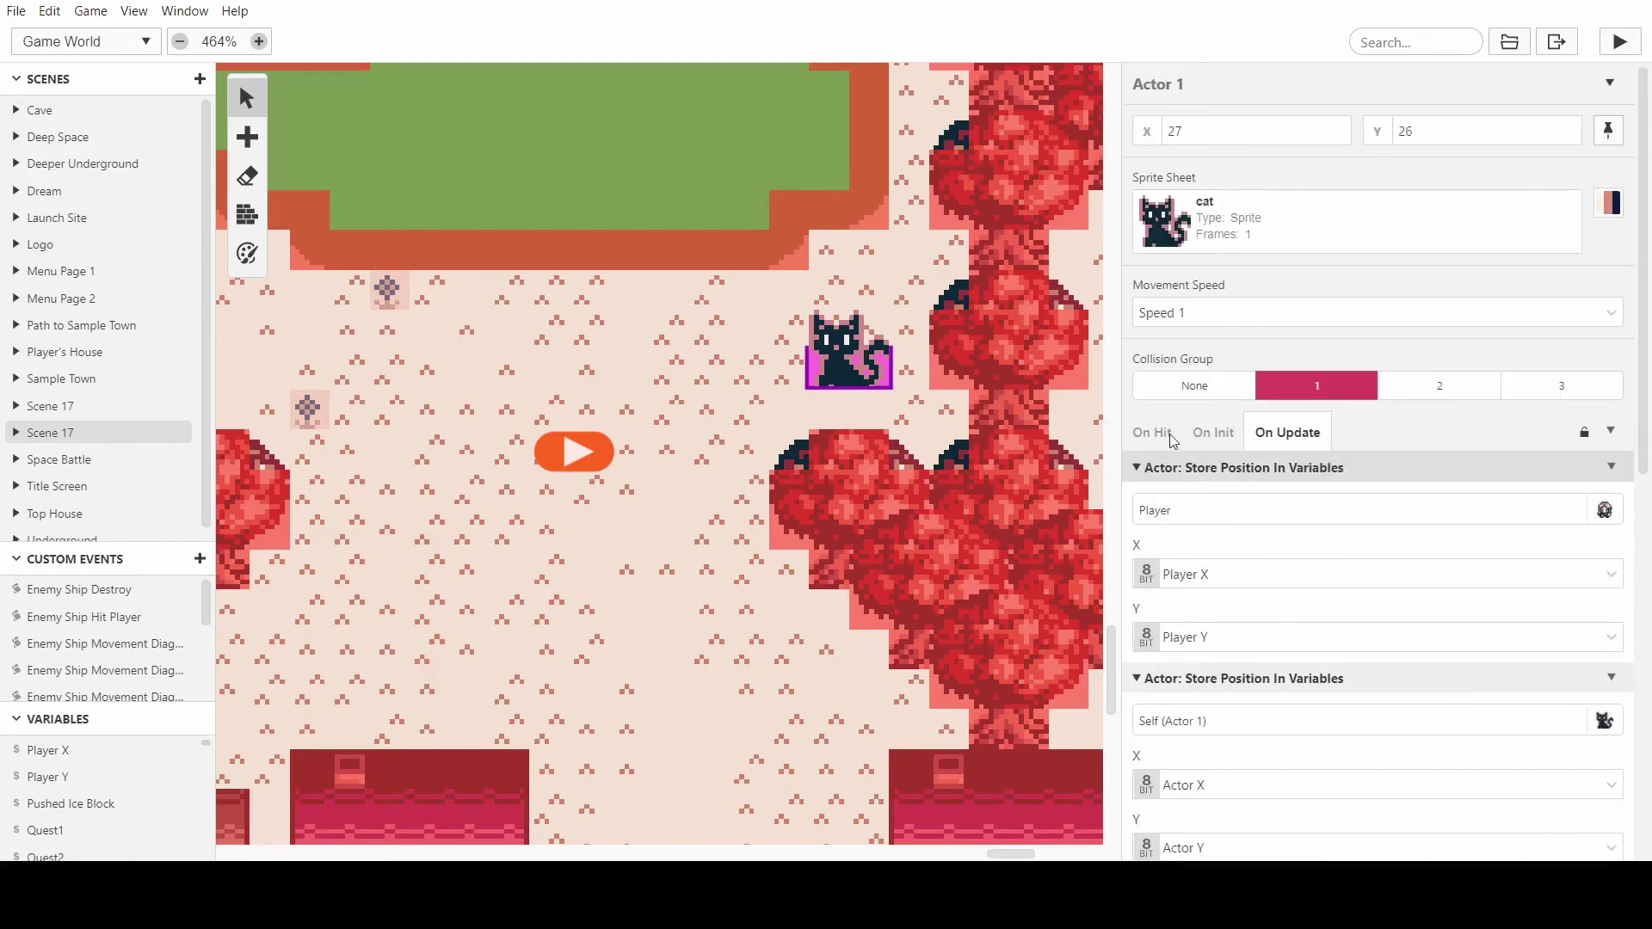
pyautogui.click(1152, 433)
pyautogui.click(1192, 475)
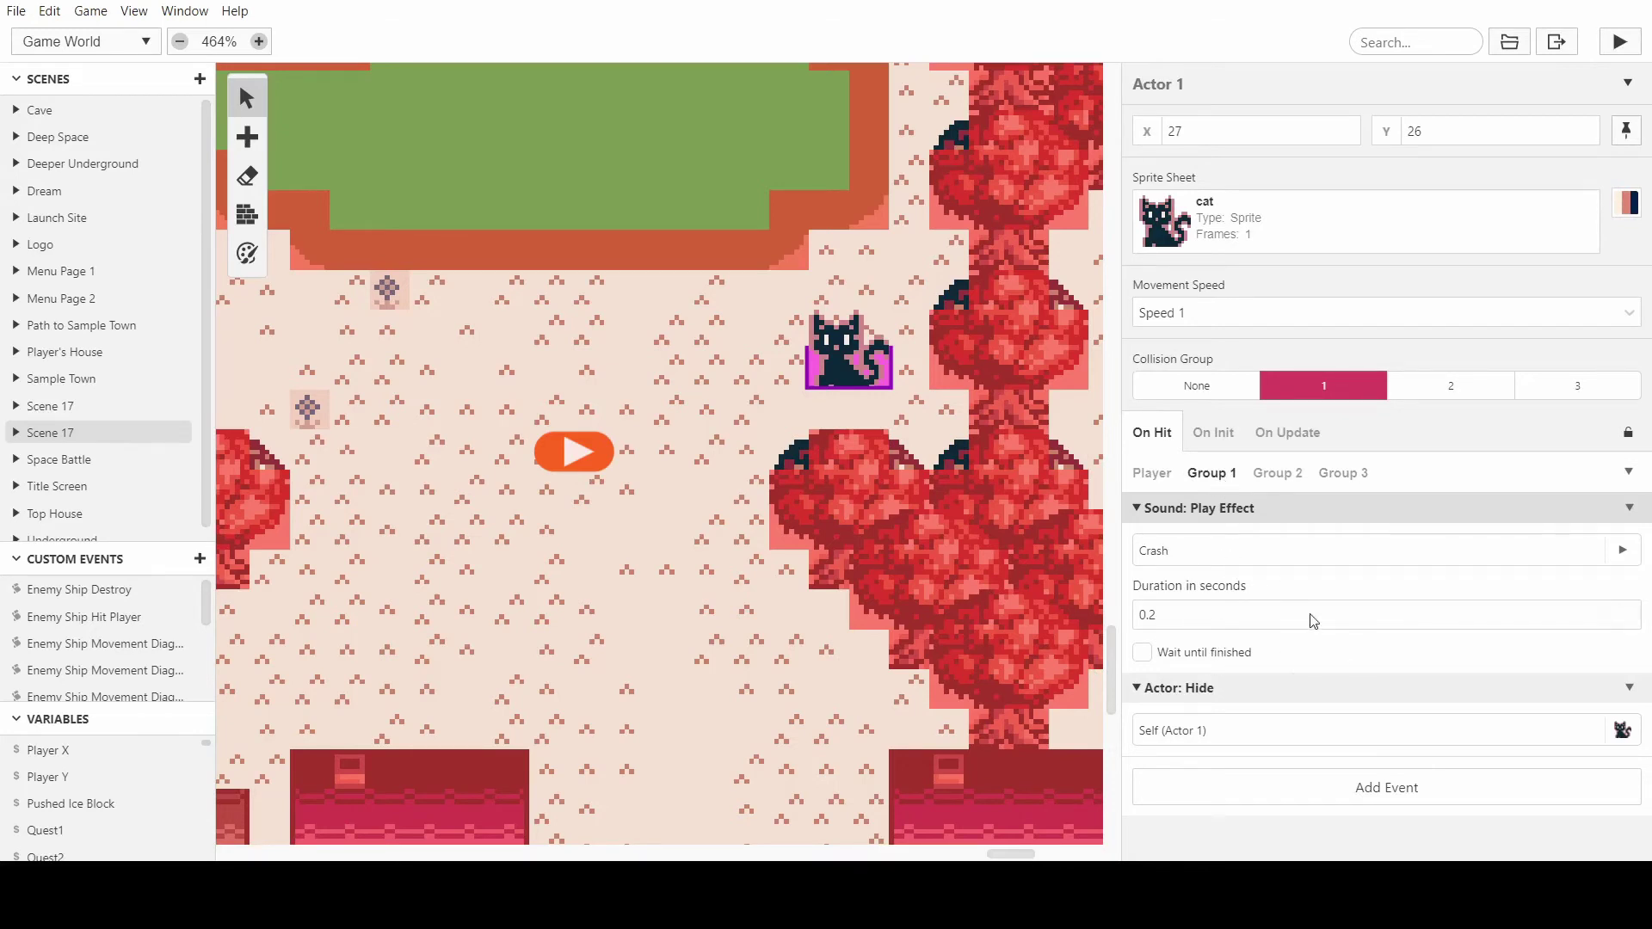
pyautogui.click(1633, 510)
pyautogui.click(1549, 736)
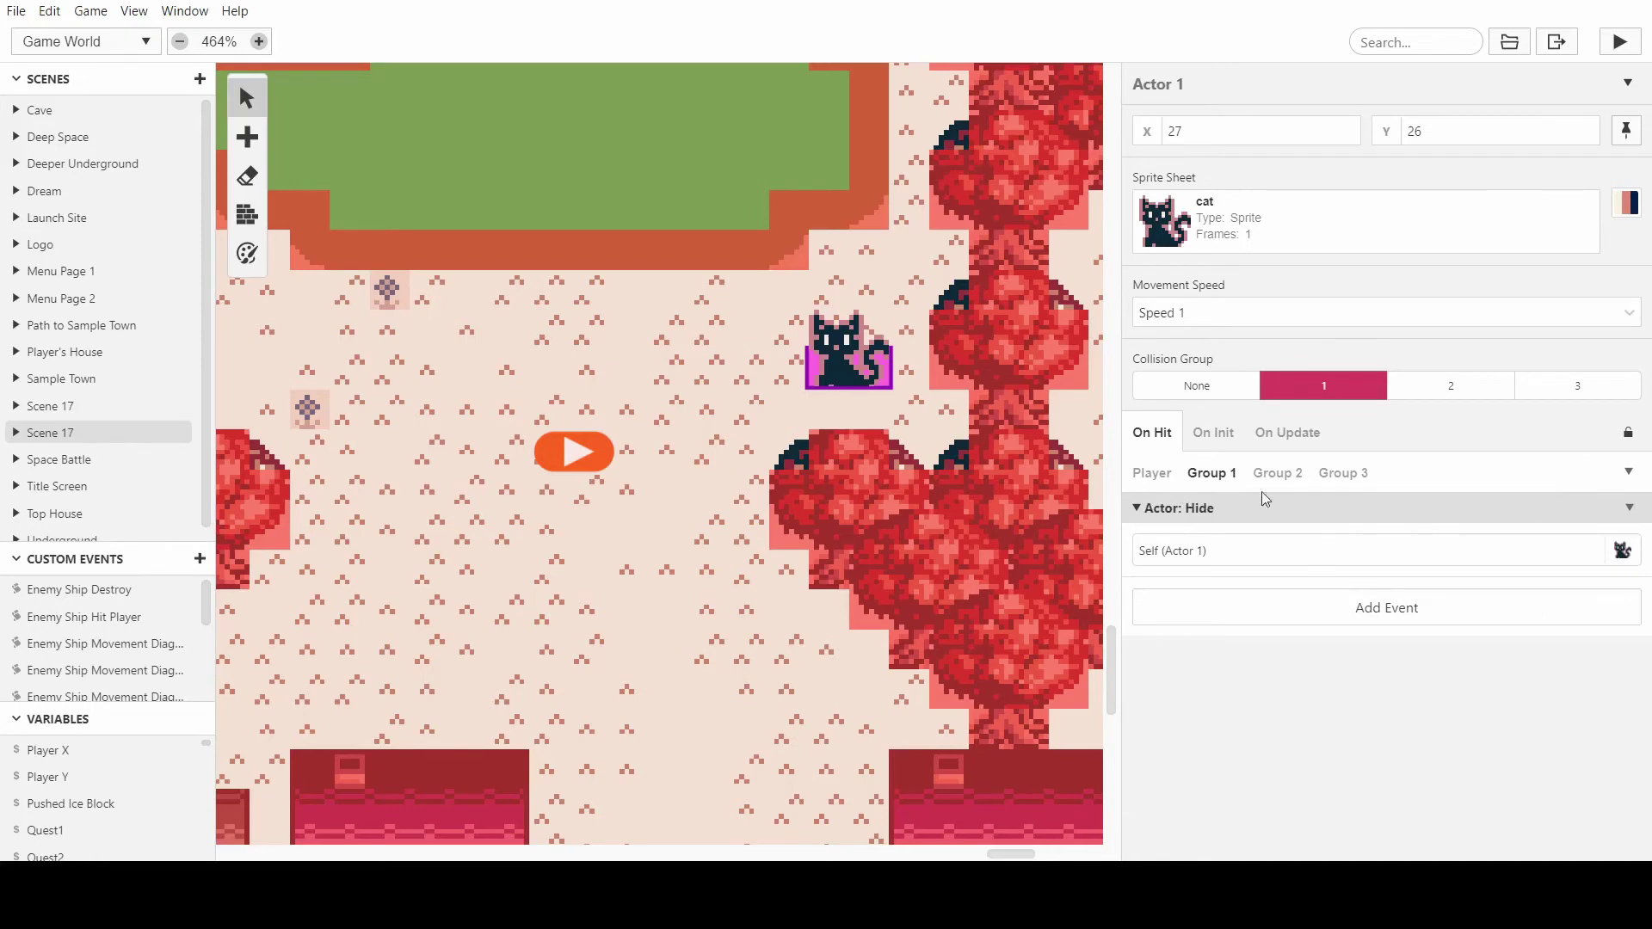
# - View the Group 2, Group 3 and Player On Hit scripts
pyautogui.click(1291, 473)
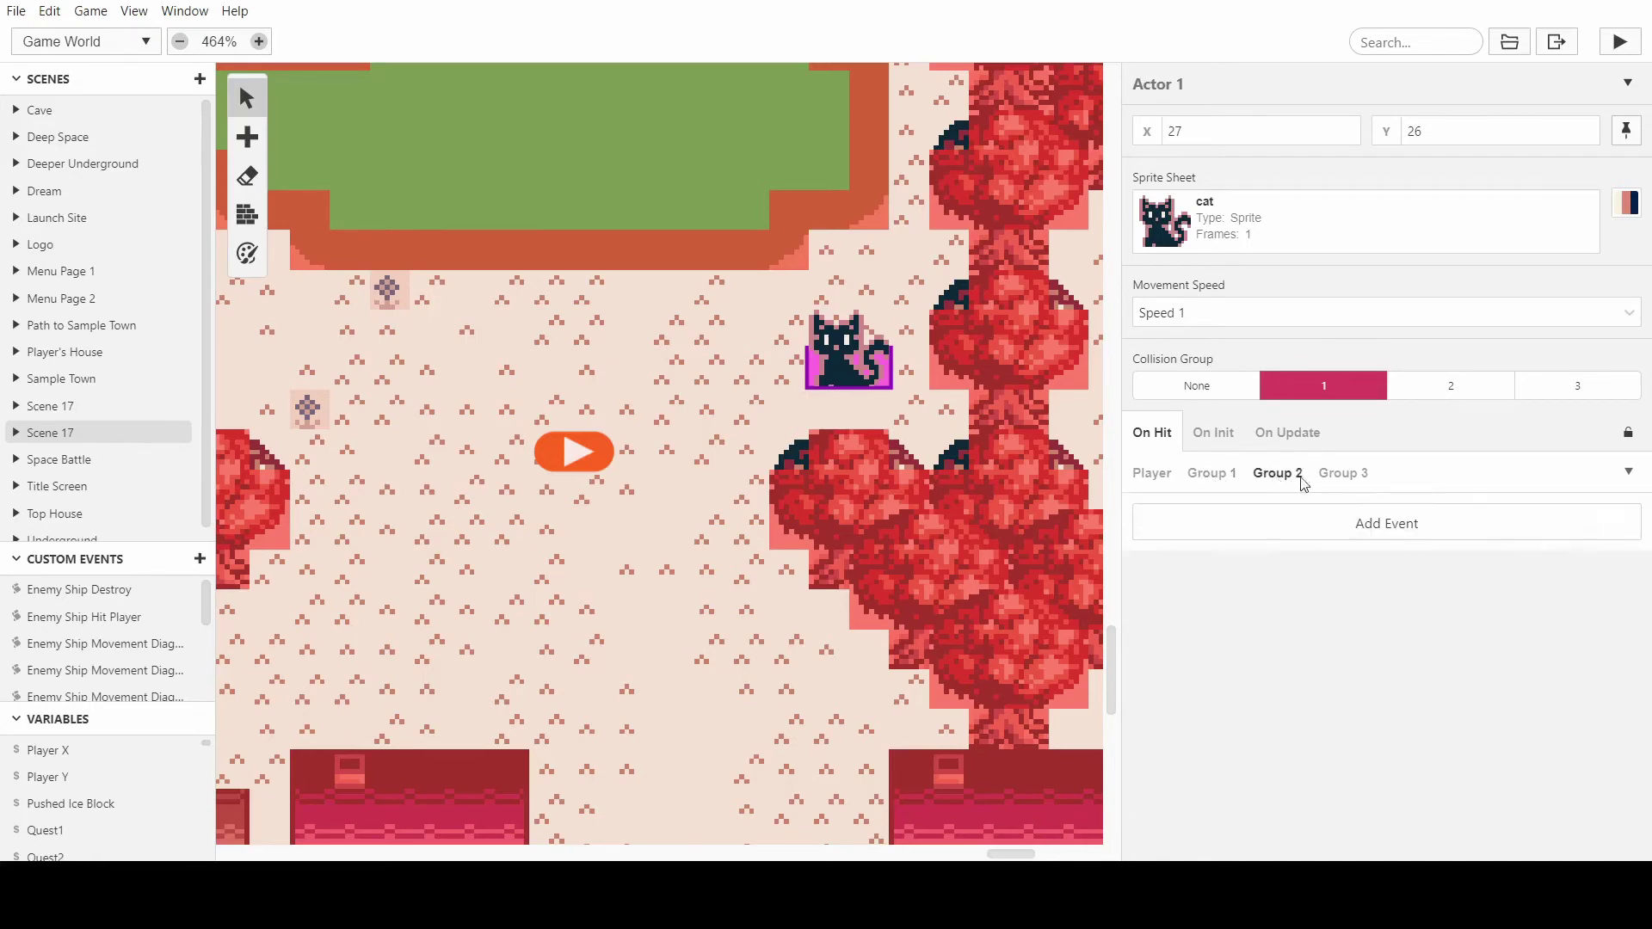
pyautogui.click(1338, 480)
pyautogui.click(1150, 475)
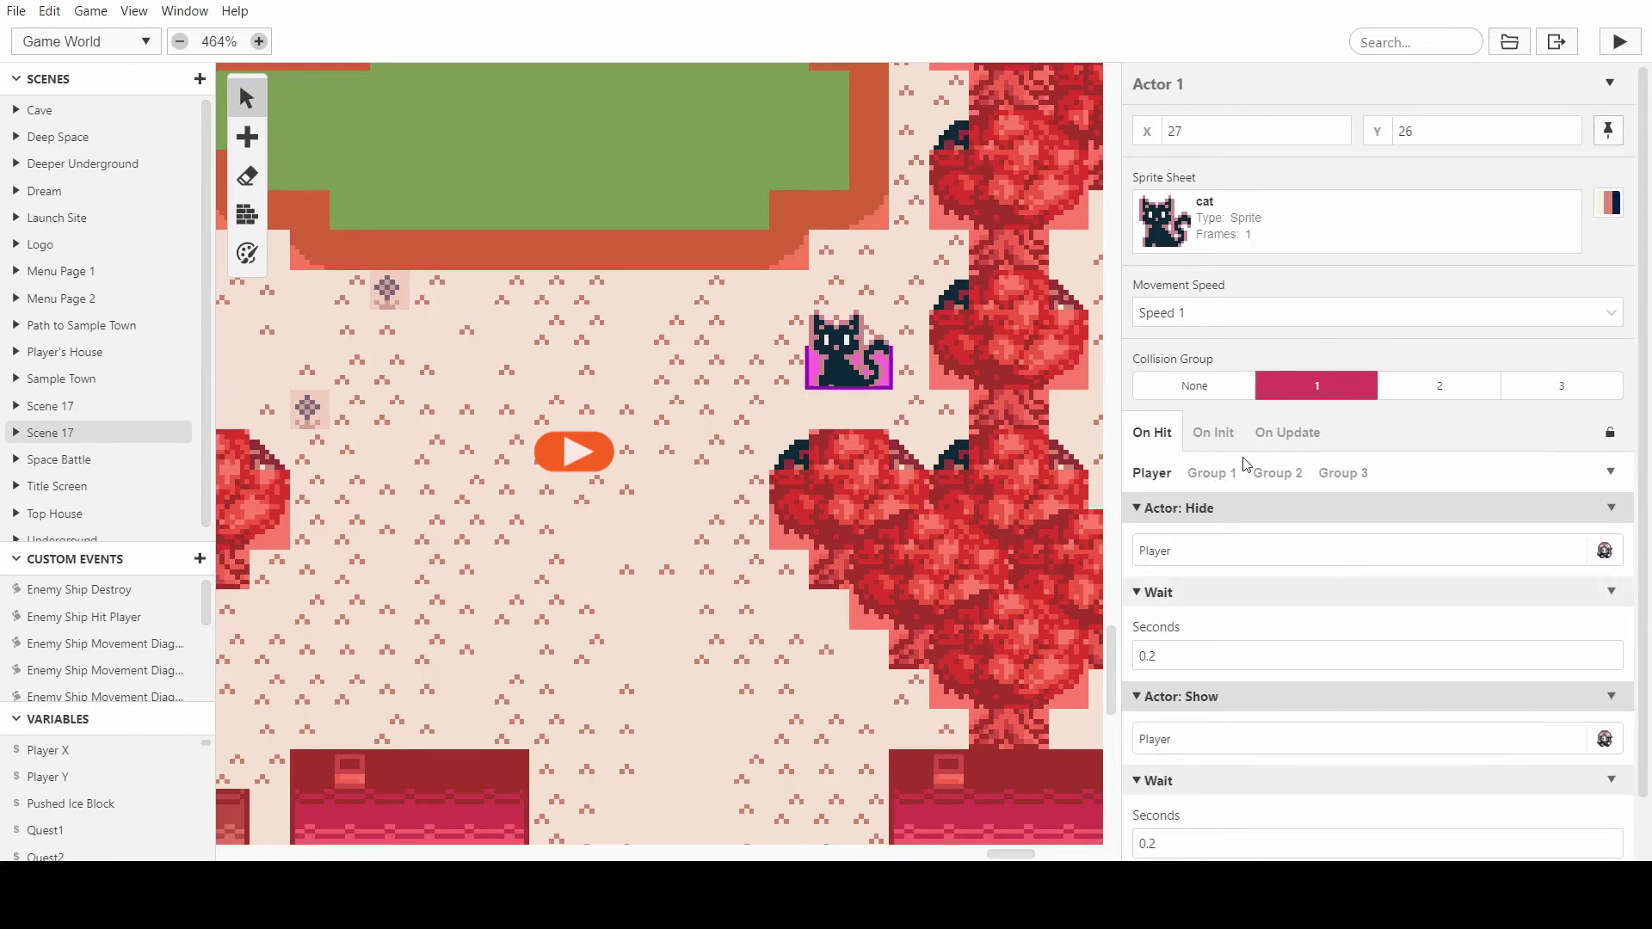
pyautogui.scroll(-1, 1247, 469)
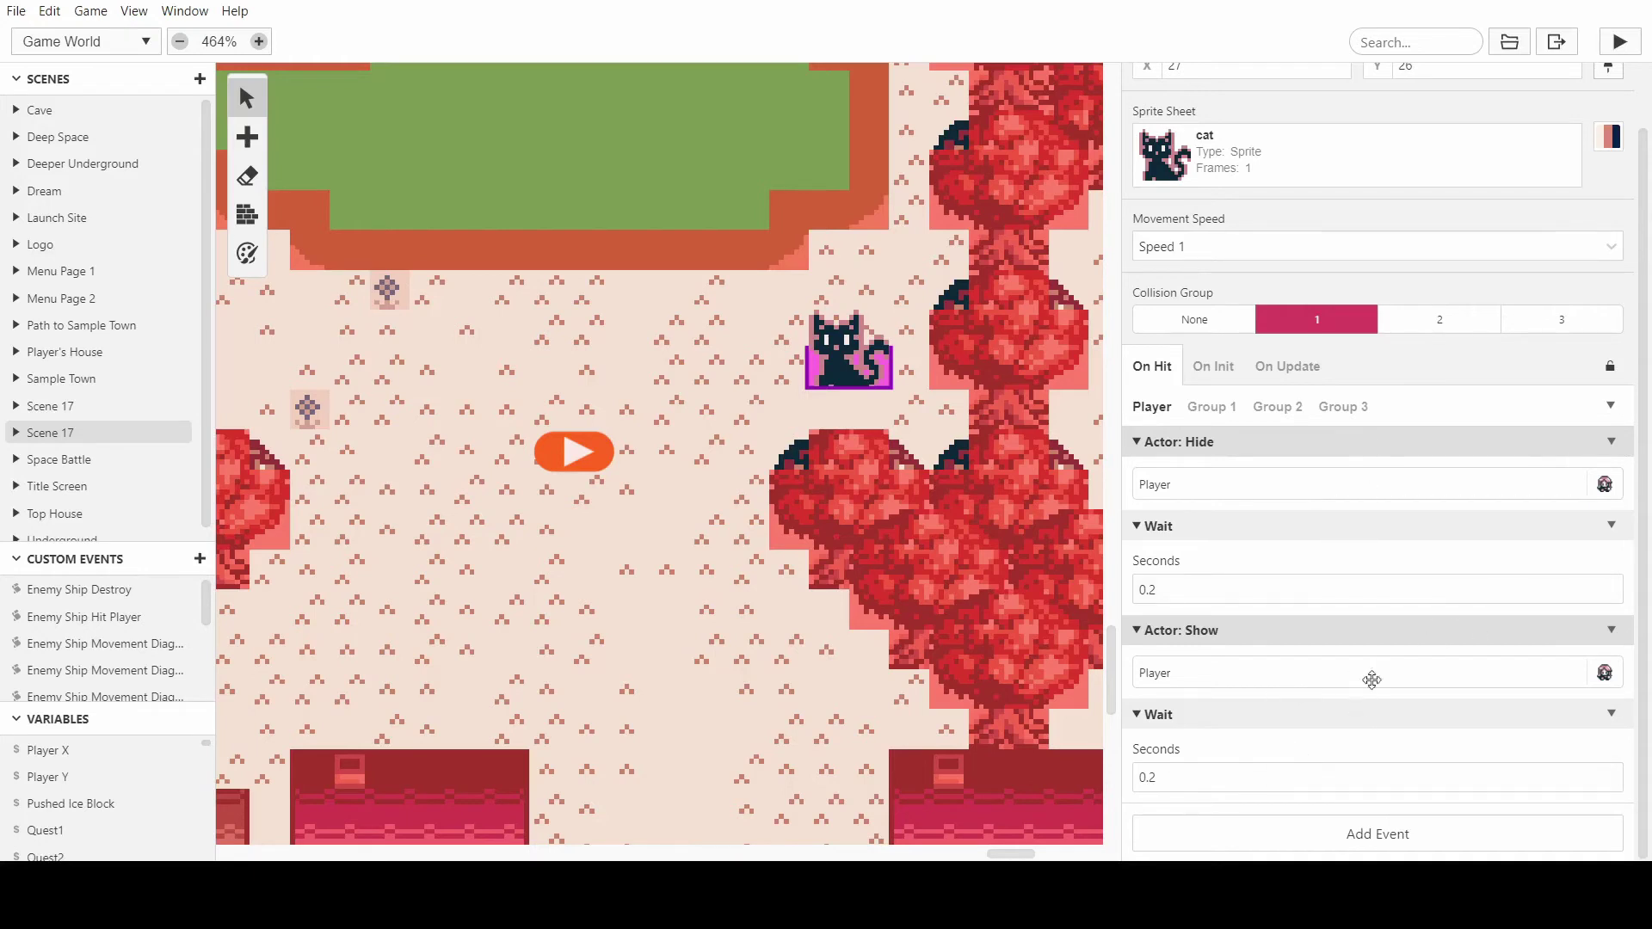
# - Add an Event Group at the top of the cat's script holding the Actor: Hide and Wait events
pyautogui.click(1339, 828)
pyautogui.write('gr')
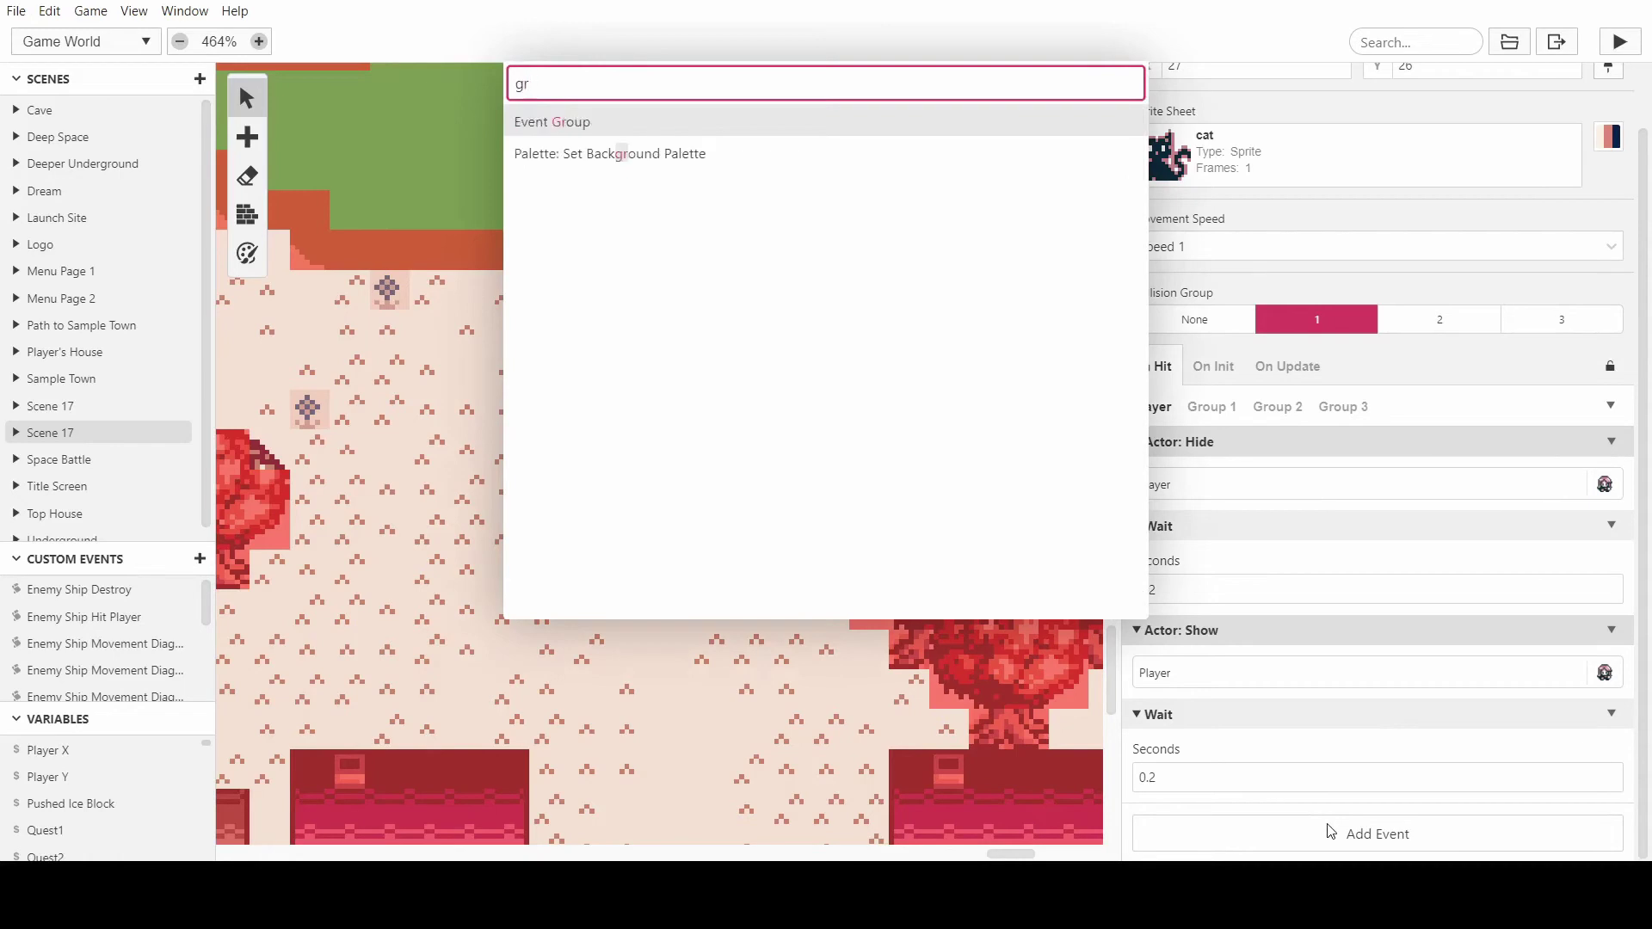
pyautogui.write('o')
pyautogui.press('Return')
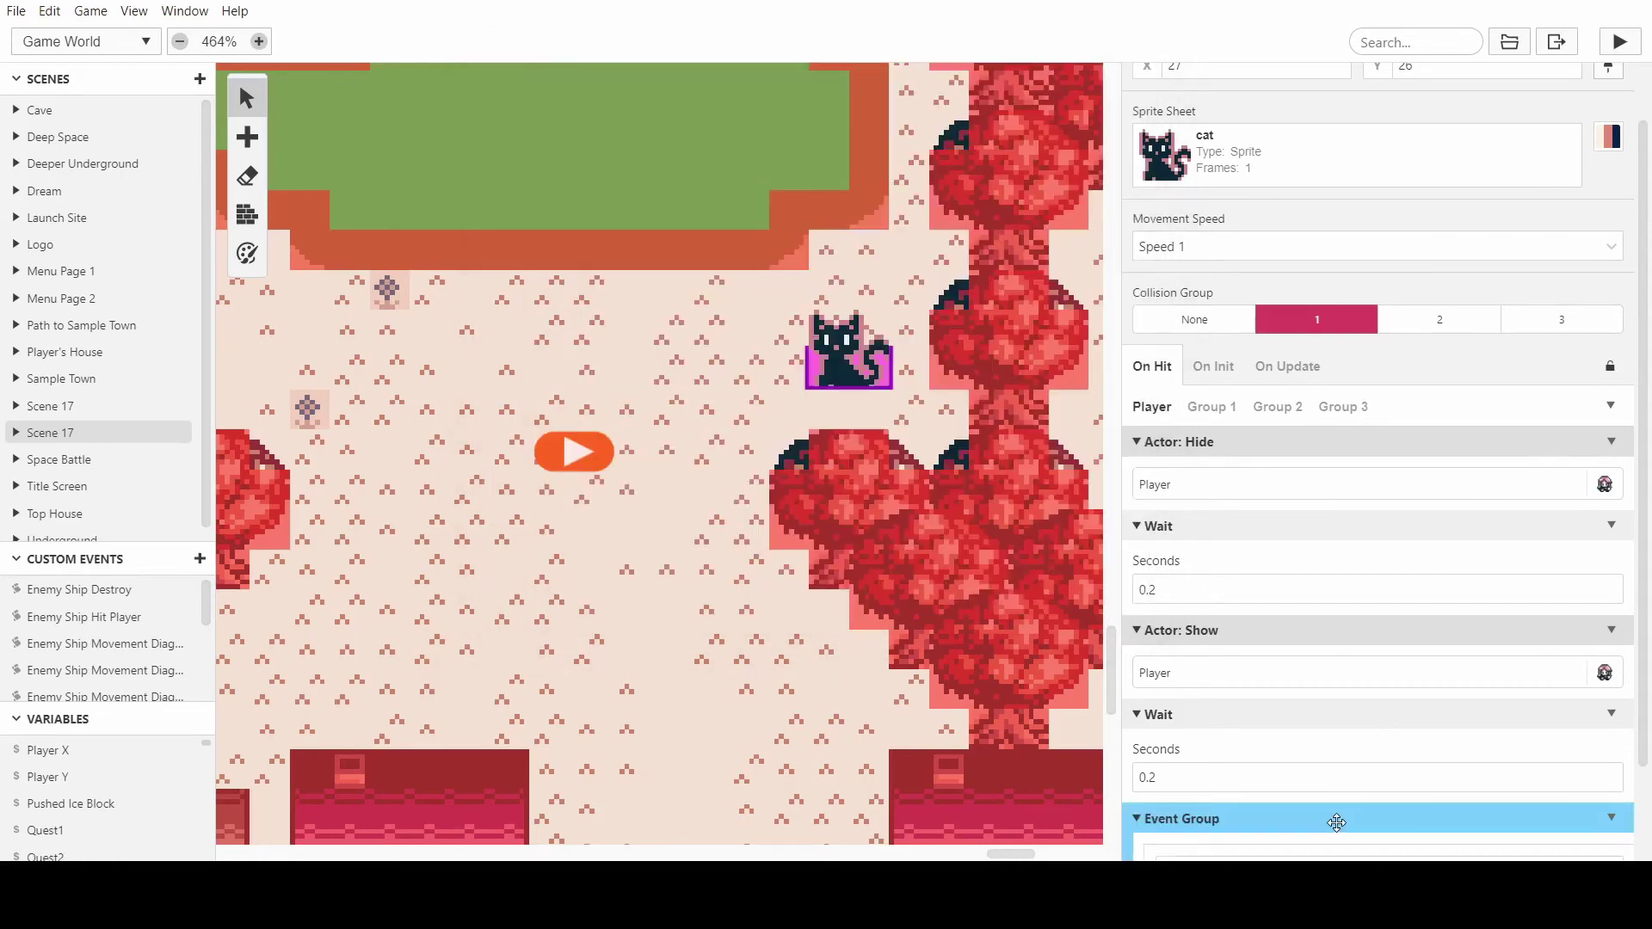
pyautogui.moveTo(1336, 822); pyautogui.dragTo(1355, 467)
pyautogui.moveTo(1333, 545); pyautogui.dragTo(1342, 494)
pyautogui.moveTo(1340, 630); pyautogui.dragTo(1438, 690)
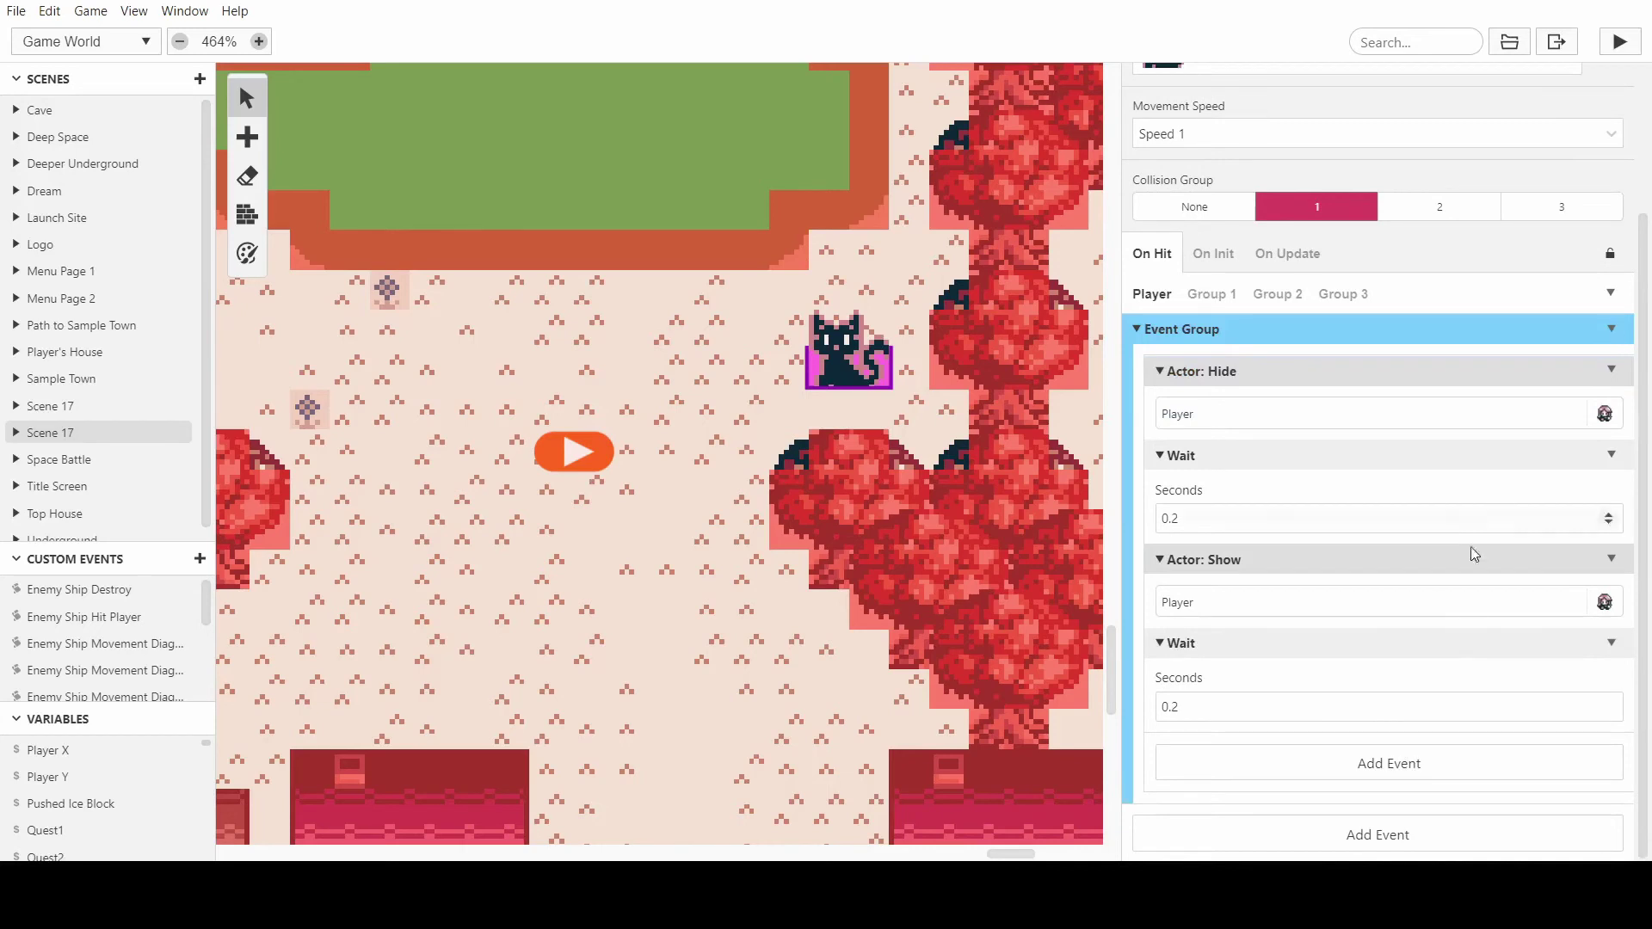
# - Copy the Event Group, then delete it from the cat's script
pyautogui.click(1611, 333)
pyautogui.click(1541, 435)
pyautogui.click(1612, 329)
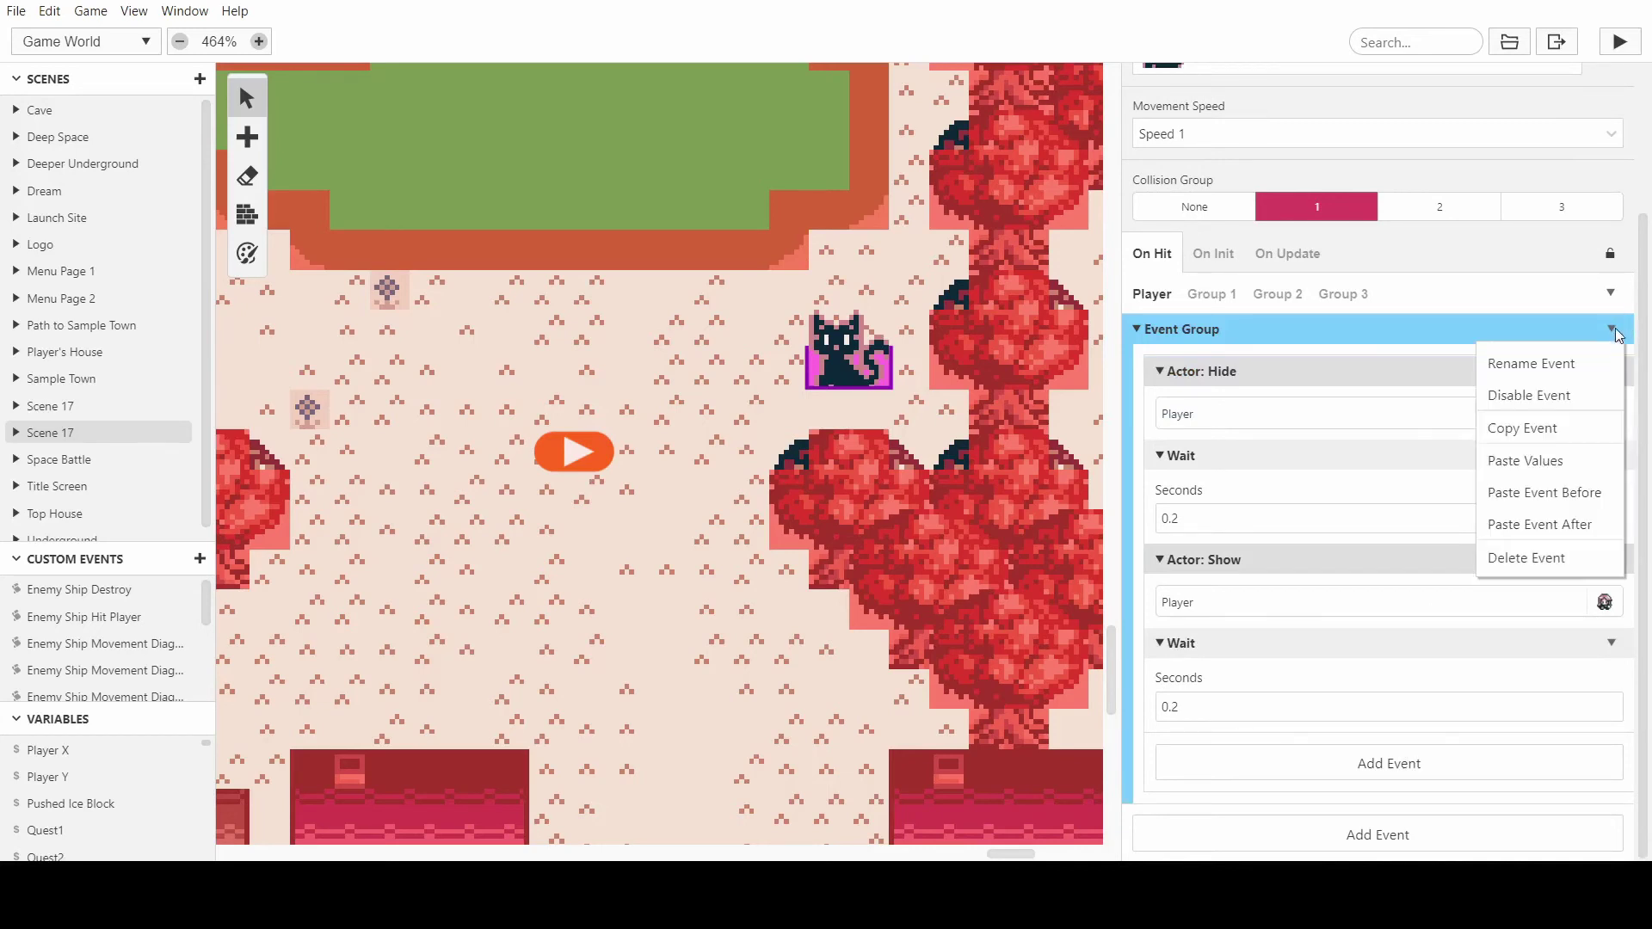
pyautogui.click(1546, 557)
# - View Scene 17's On Player Hit Group 3 script, collapse its Event Group, and reselect the cat actor
pyautogui.click(616, 436)
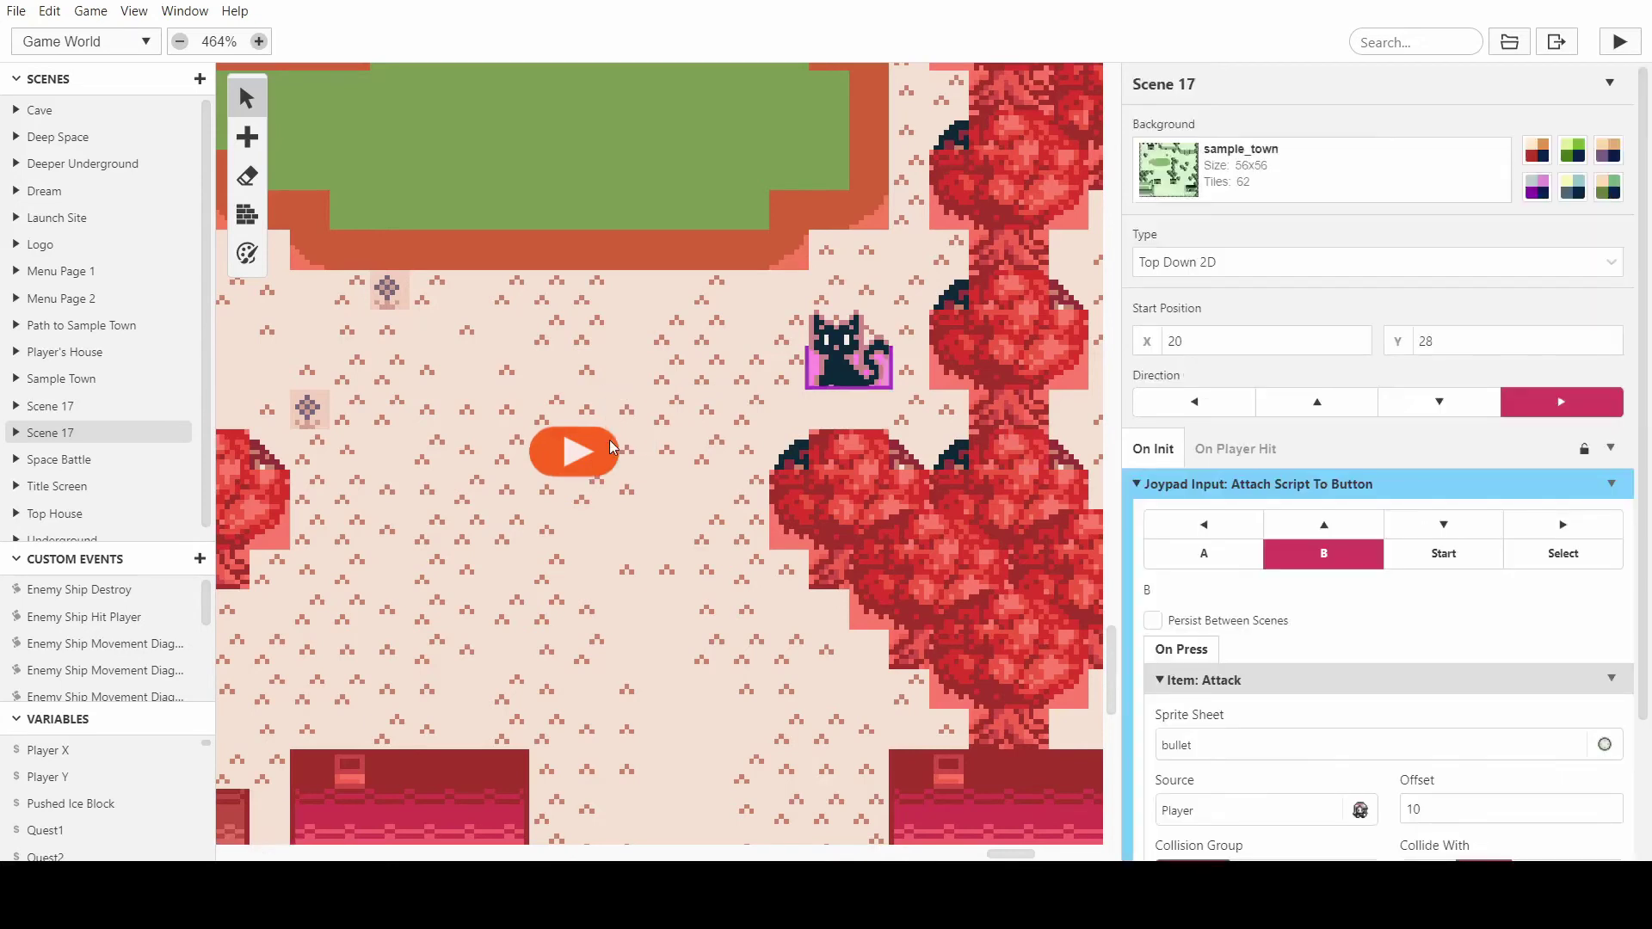
pyautogui.click(1232, 443)
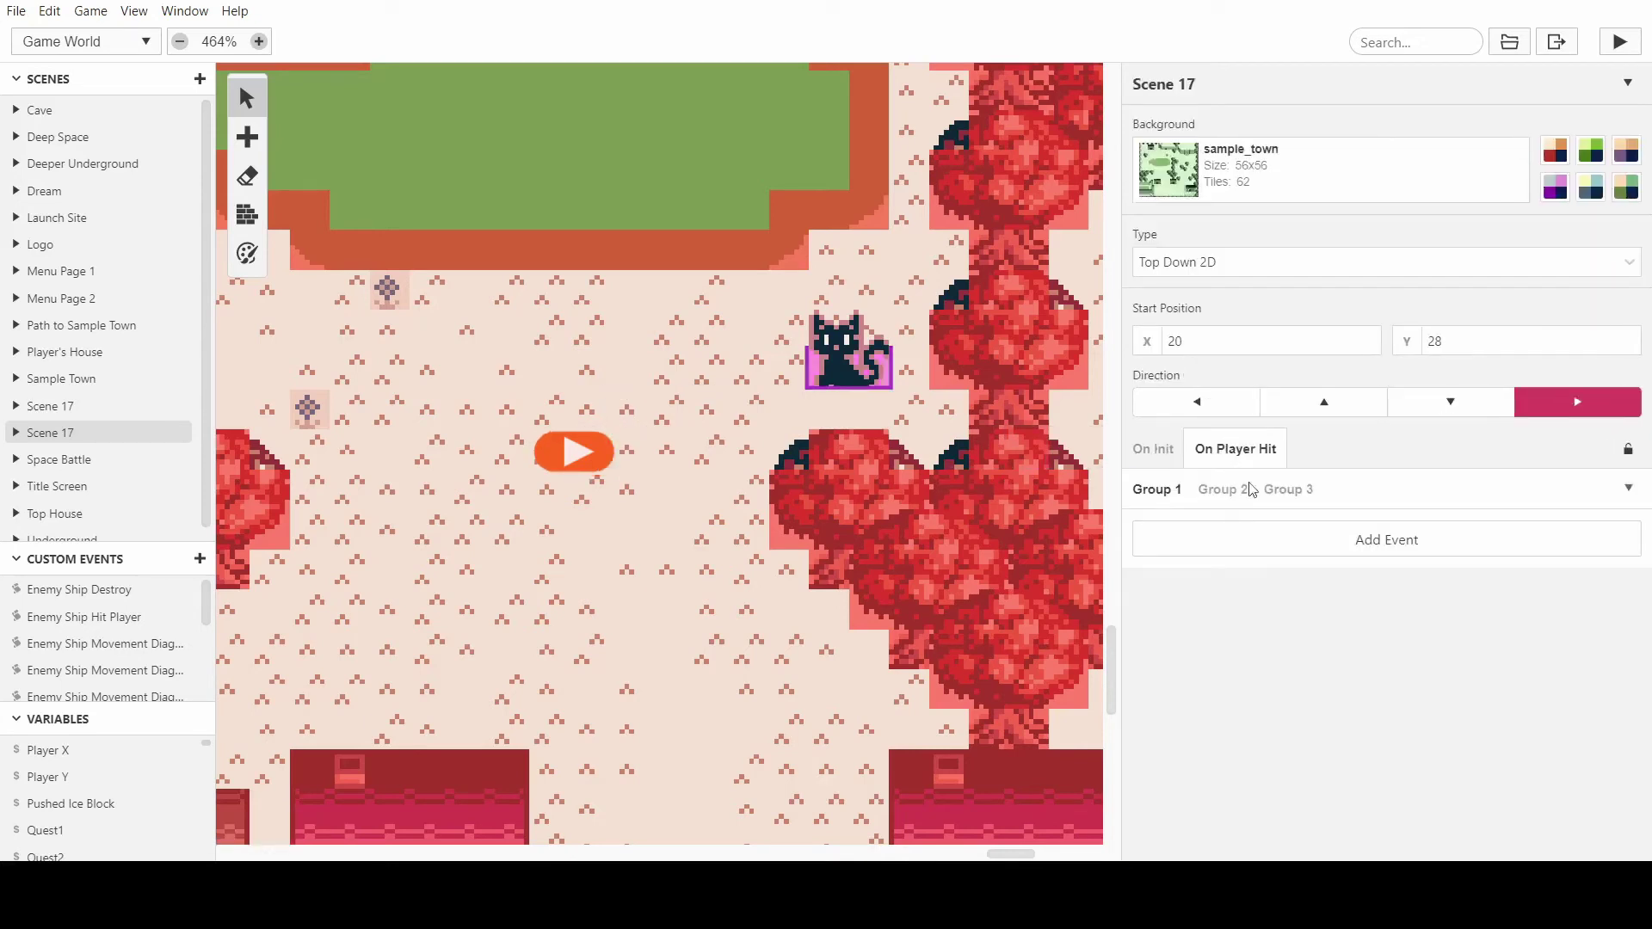
pyautogui.click(1288, 490)
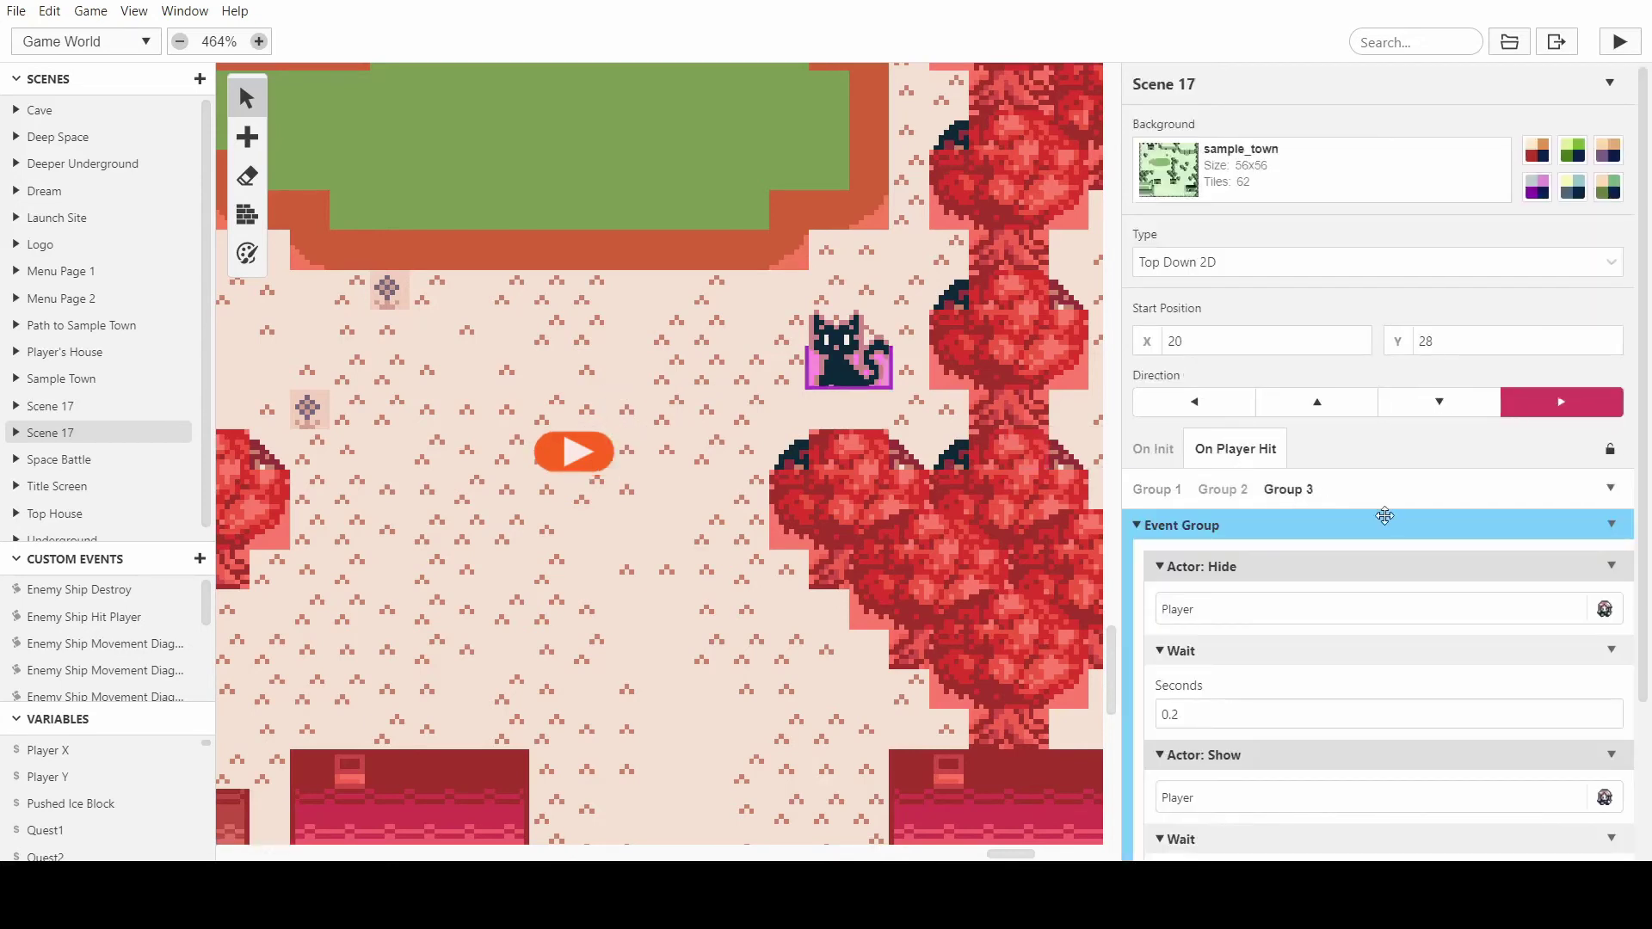
pyautogui.scroll(-2, 1387, 521)
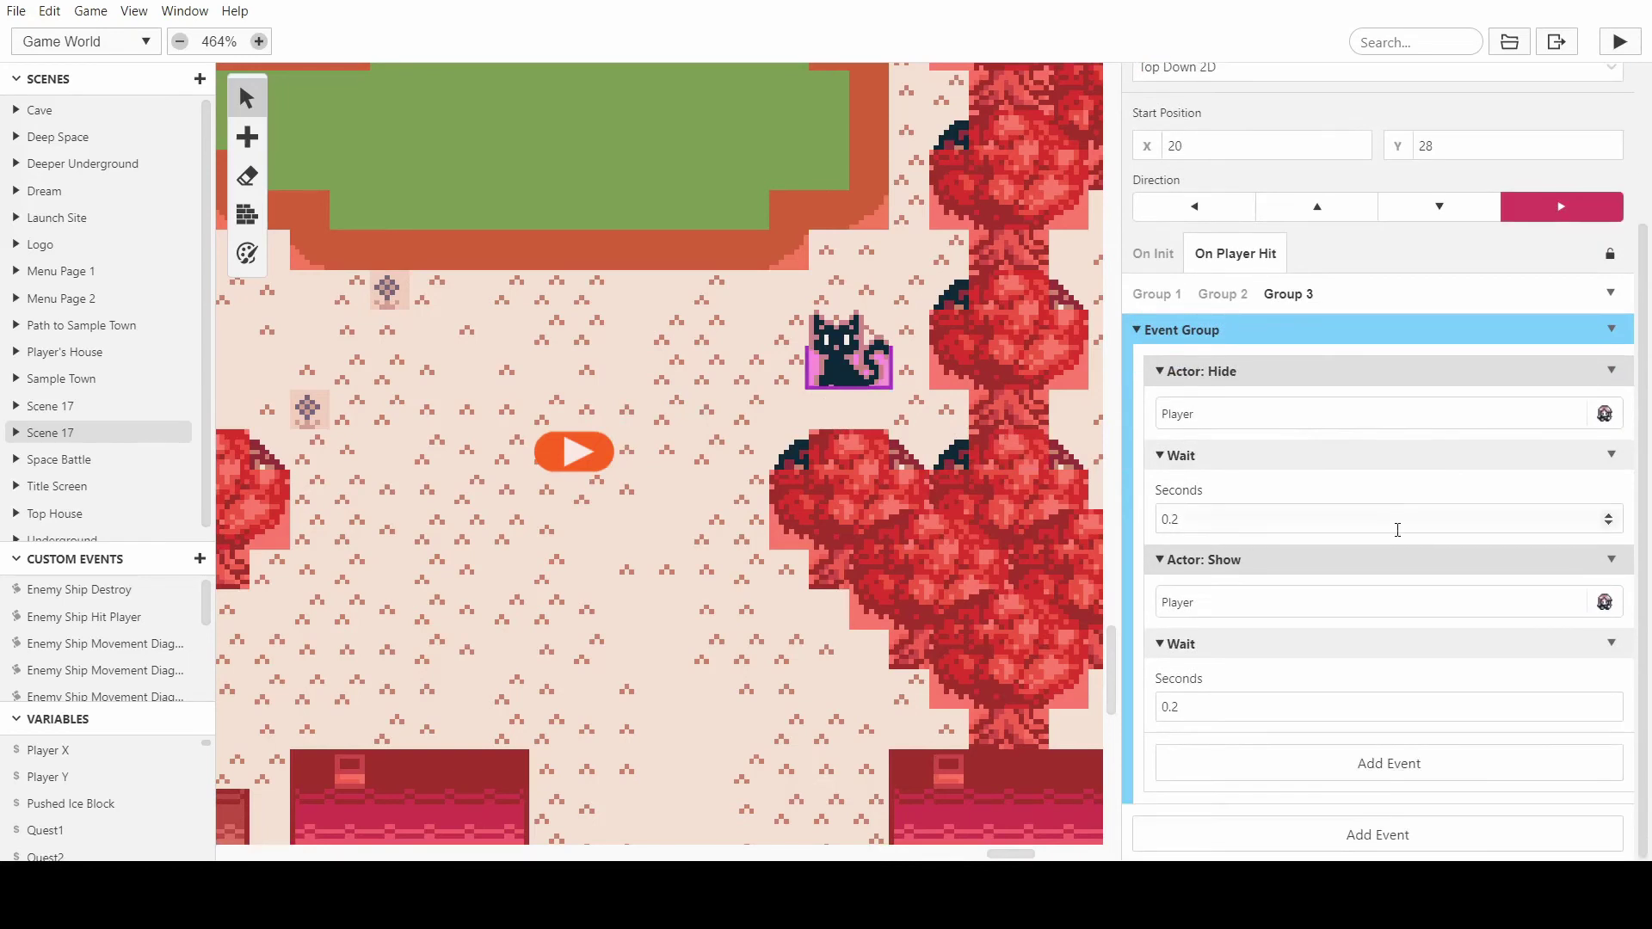
pyautogui.click(1331, 327)
pyautogui.keyDown('ctrl'); pyautogui.scroll(-3, 793, 389); pyautogui.keyUp('ctrl')
pyautogui.click(833, 371)
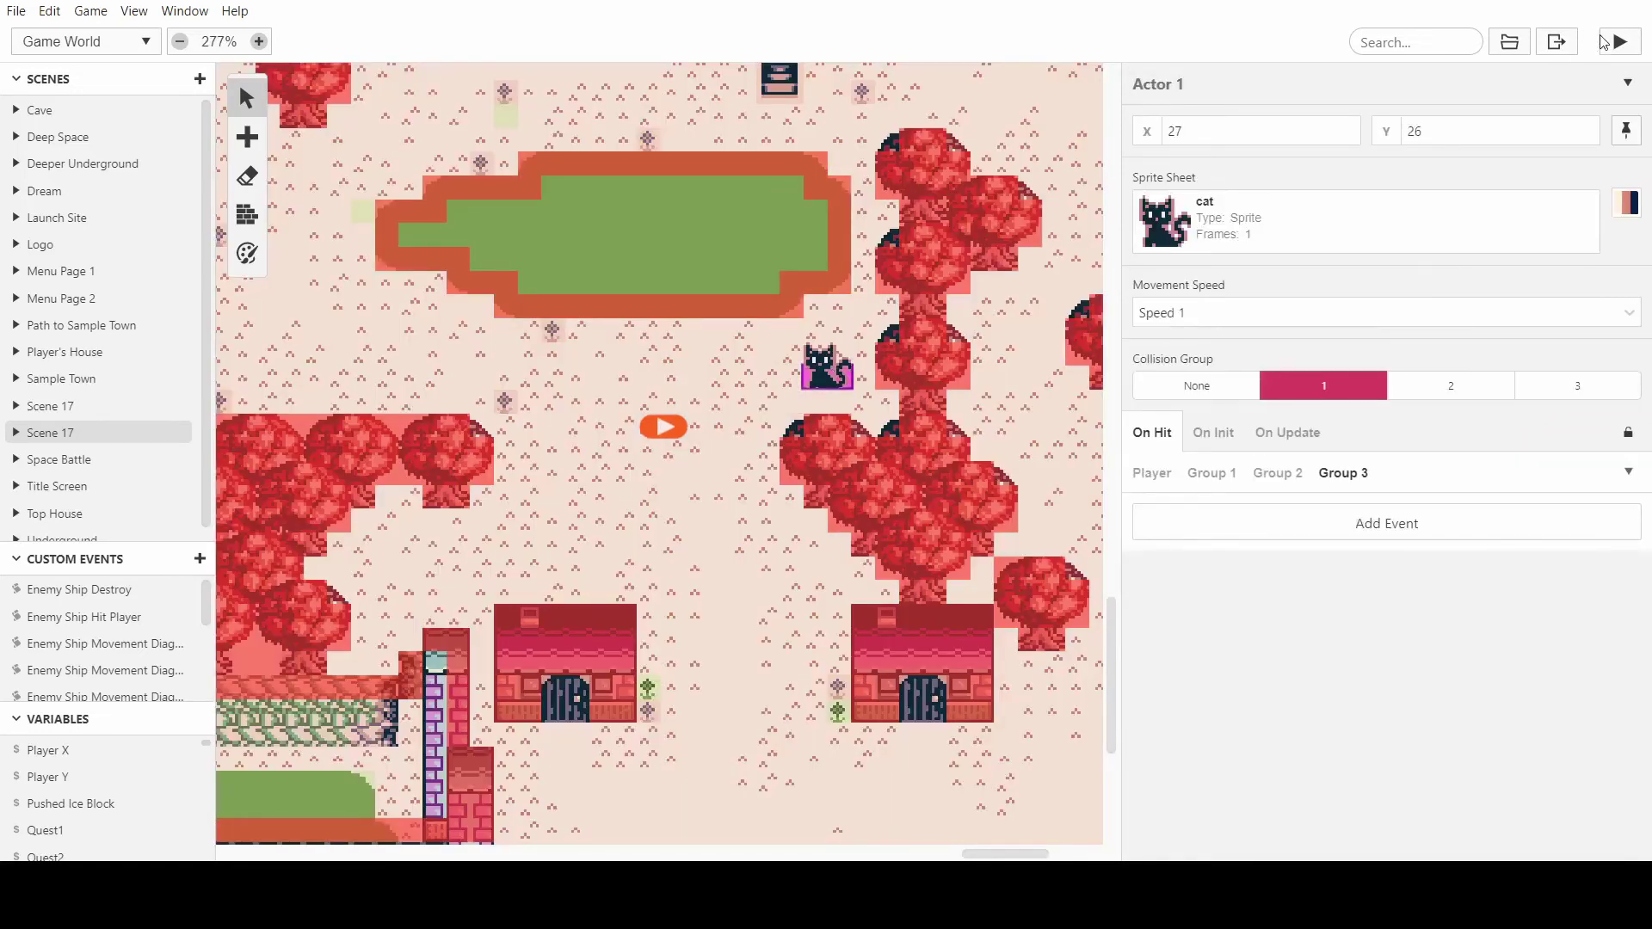
# - Run the game and walk the player left, down, then right toward the cat
pyautogui.click(1605, 43)
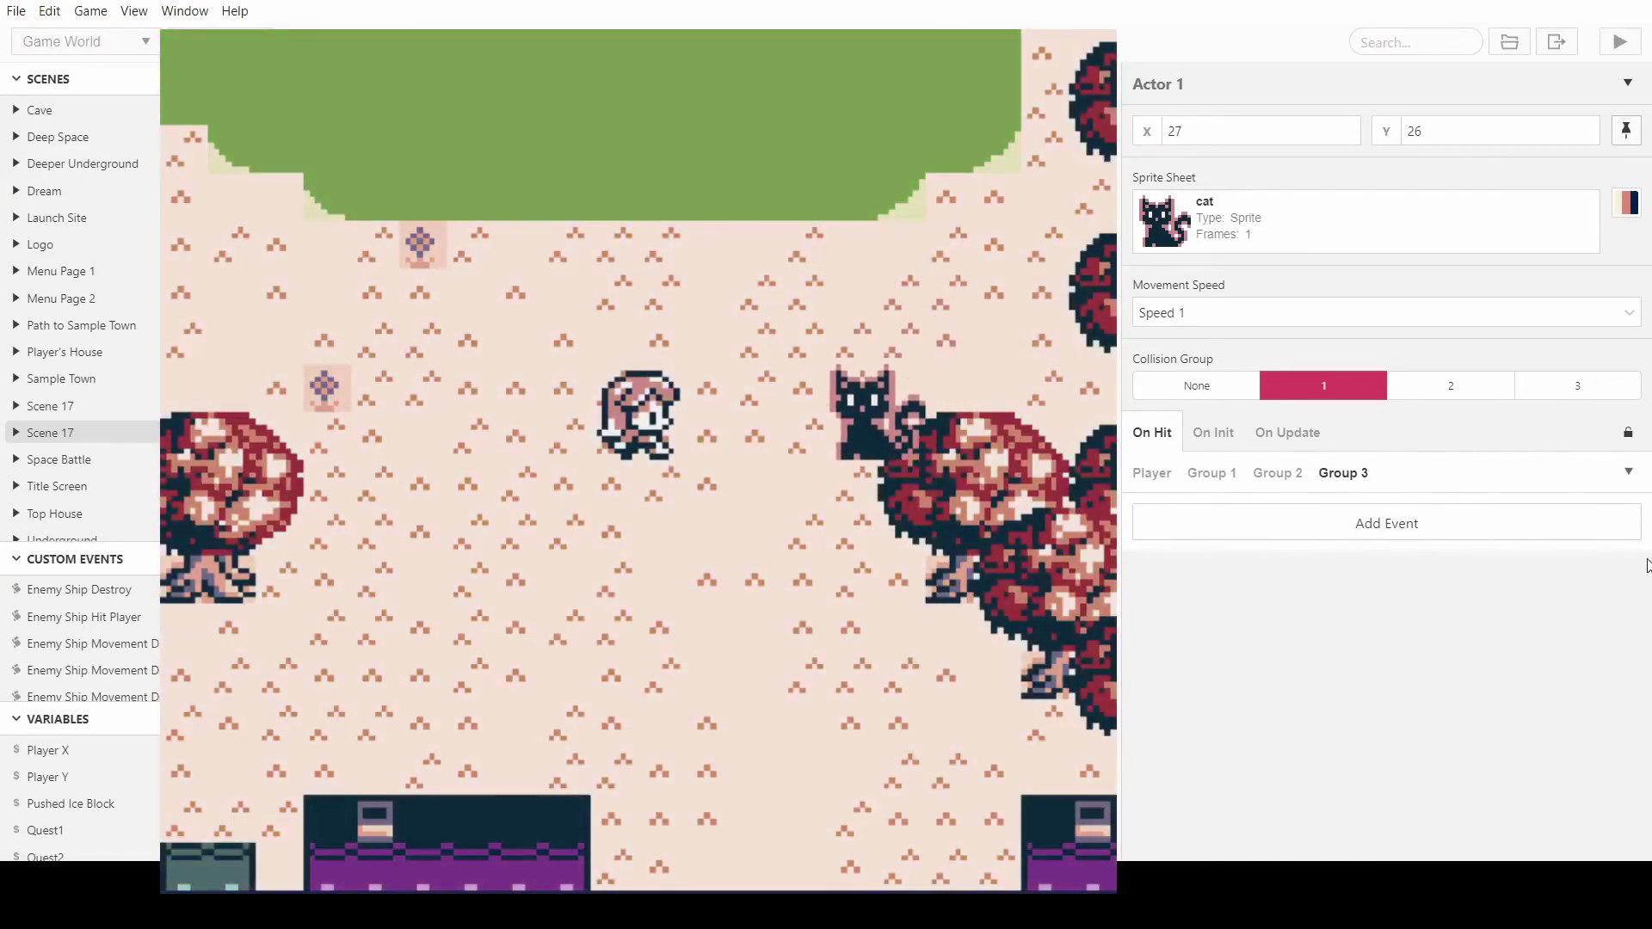
pyautogui.press('Left')
pyautogui.press('Down')
pyautogui.press('Left')
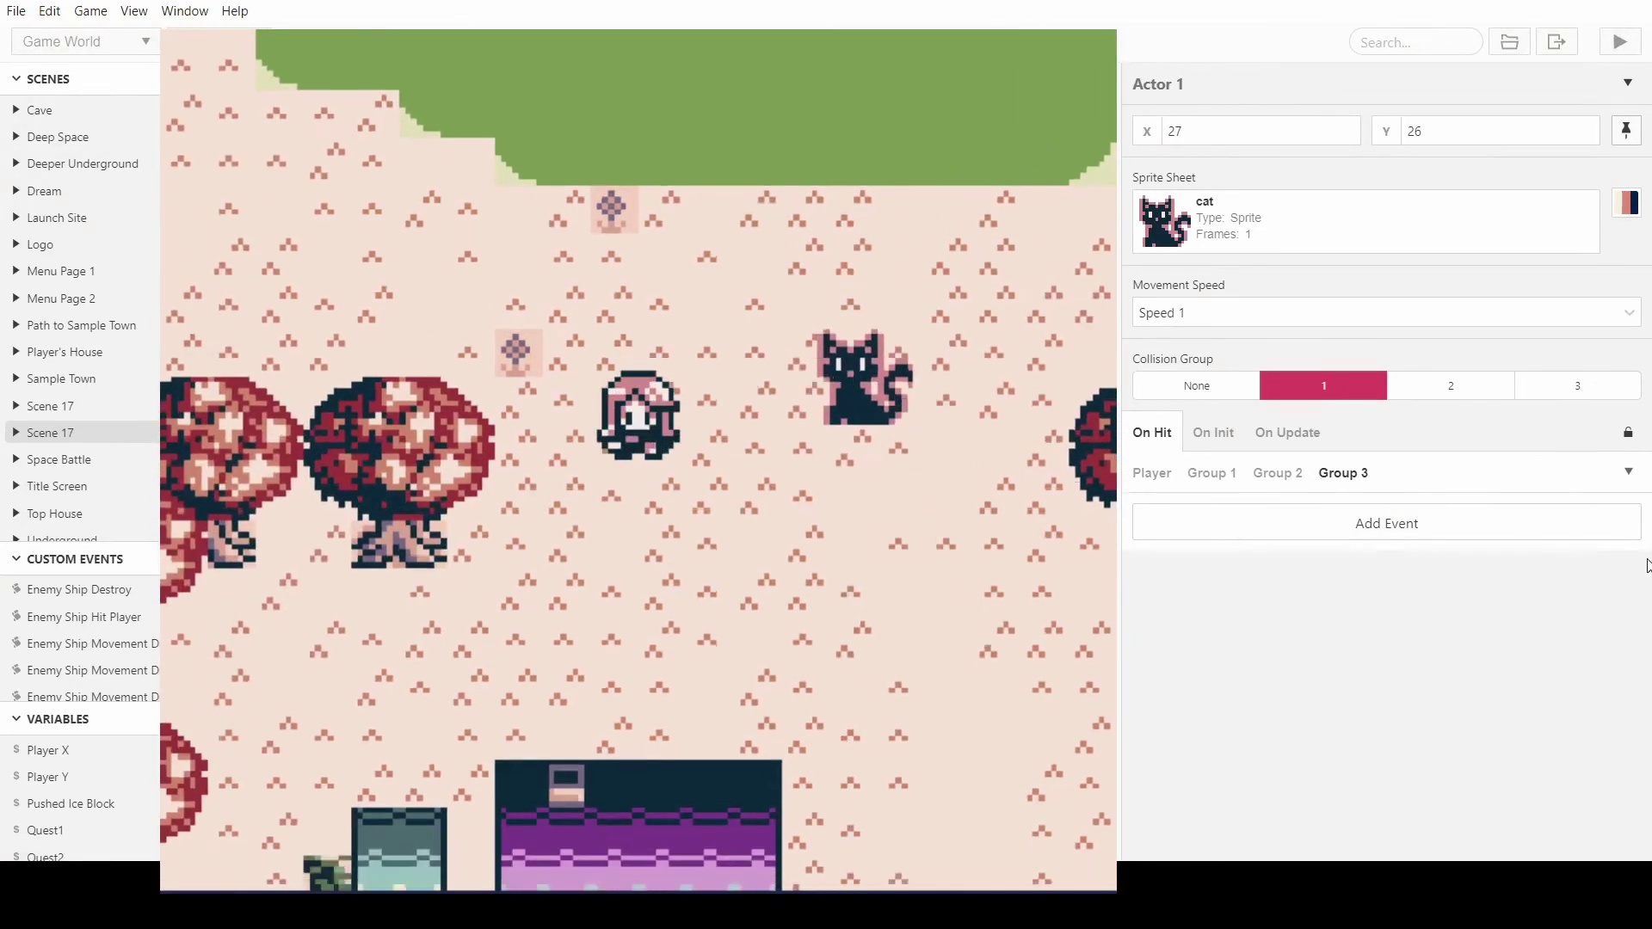
pyautogui.press('Down')
pyautogui.press('Right')
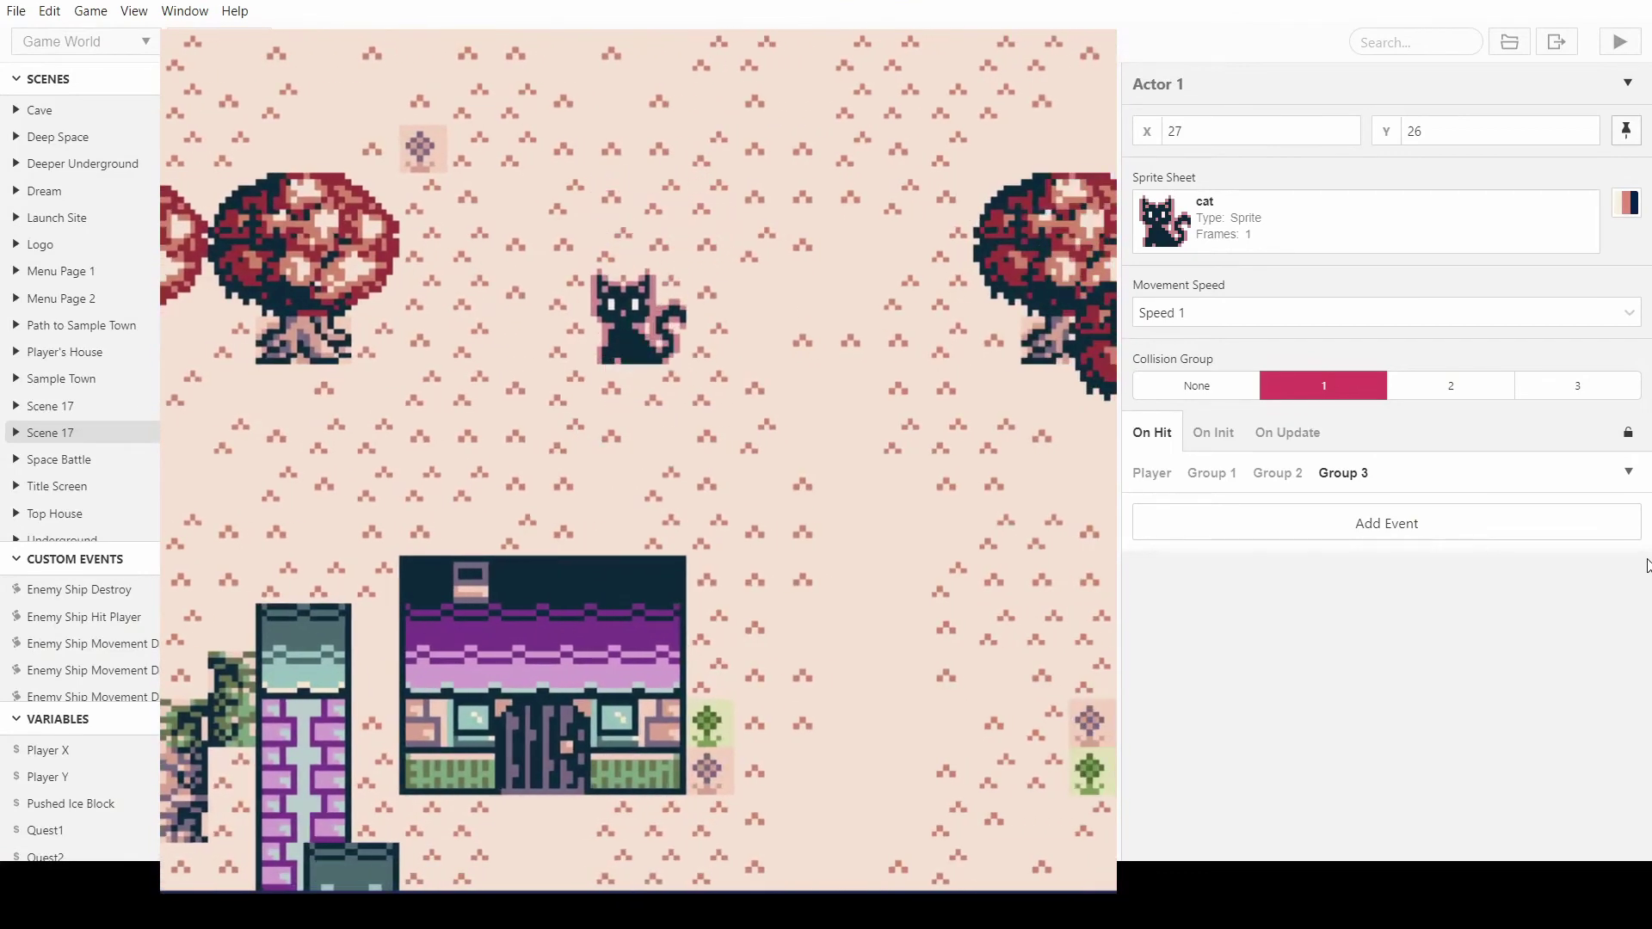
pyautogui.press('Right')
pyautogui.press('Up')
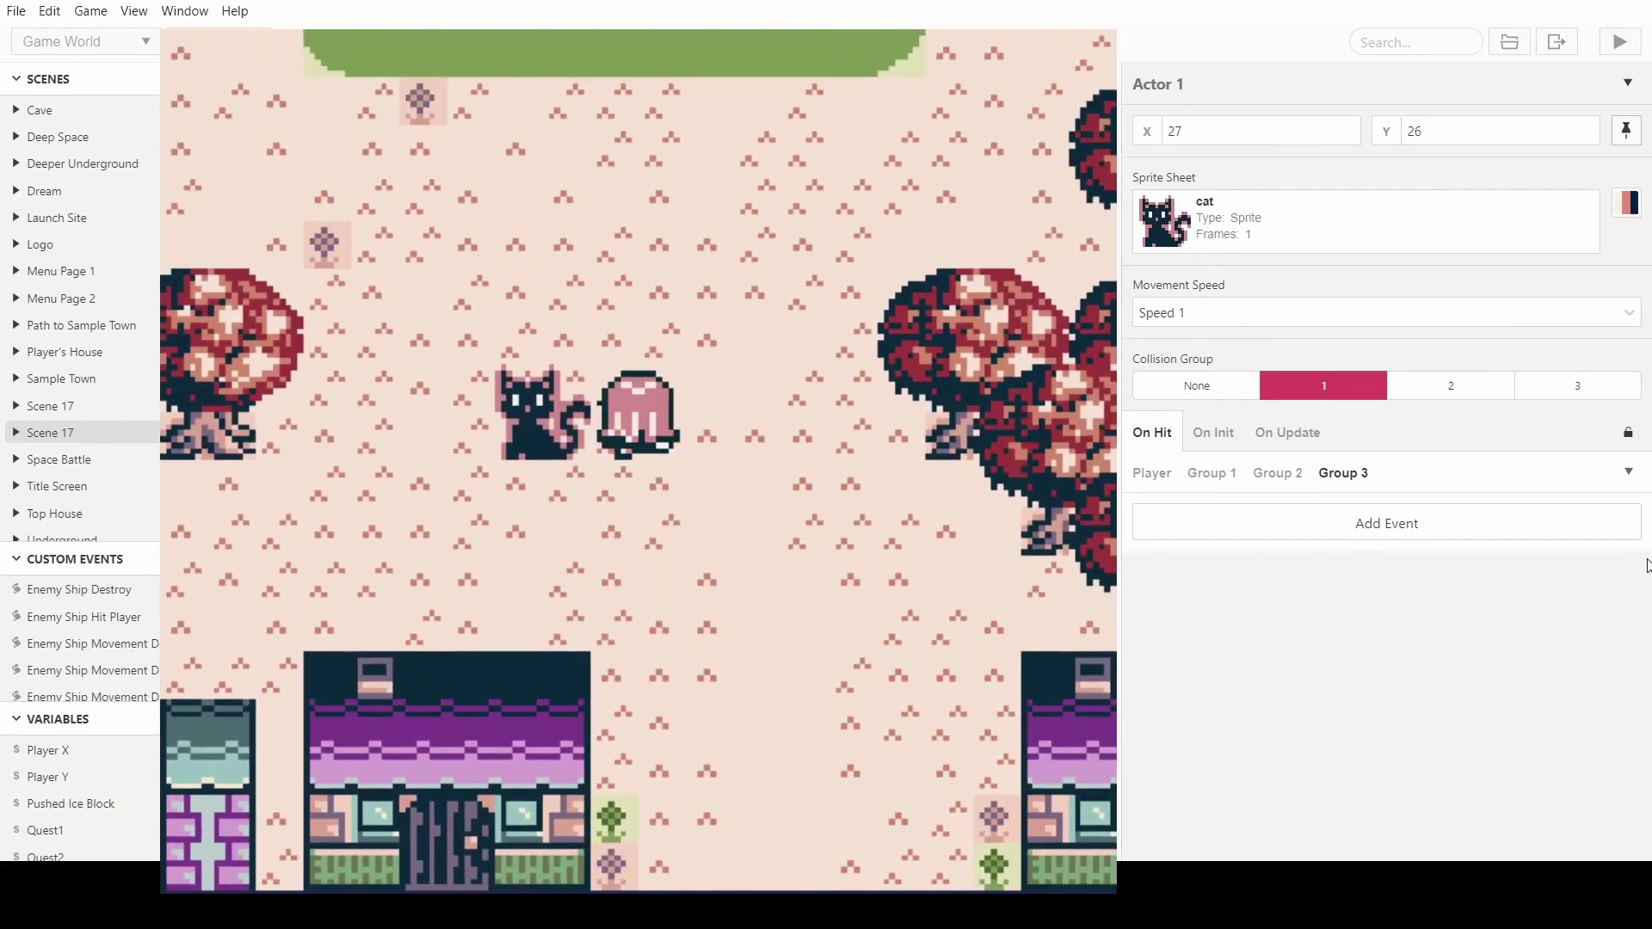
pyautogui.press('Up')
# - Keep circling the cat to test the chase and hit flash, then close the preview
pyautogui.press('Down')
pyautogui.press('Right')
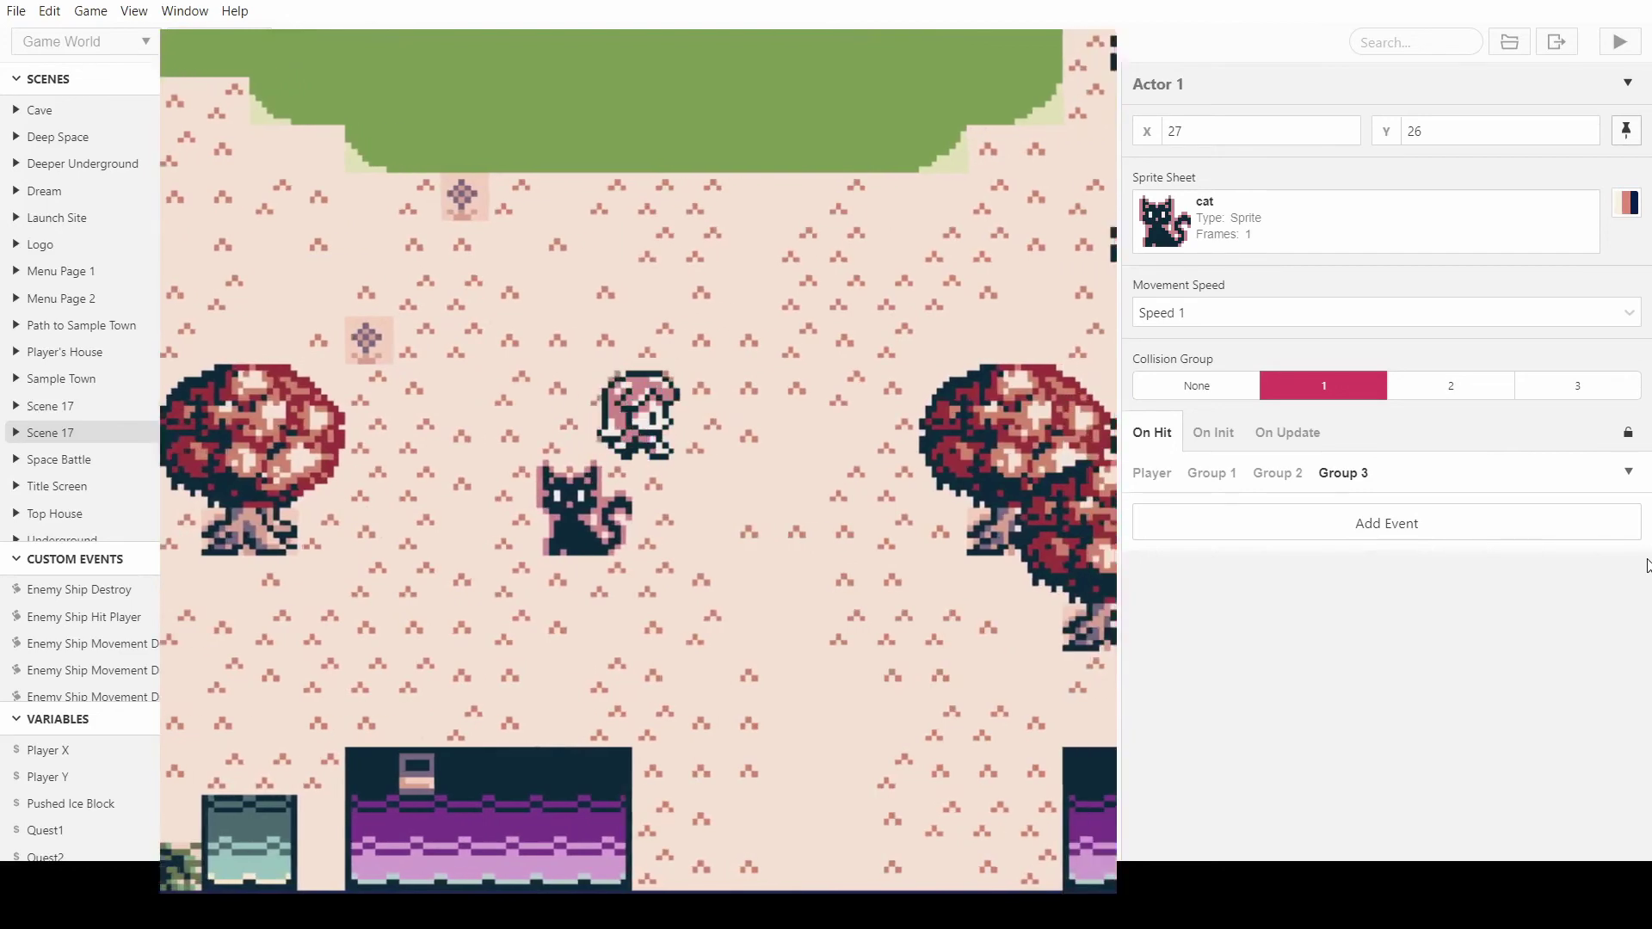
pyautogui.press('Up')
pyautogui.press('Left')
pyautogui.press('Down')
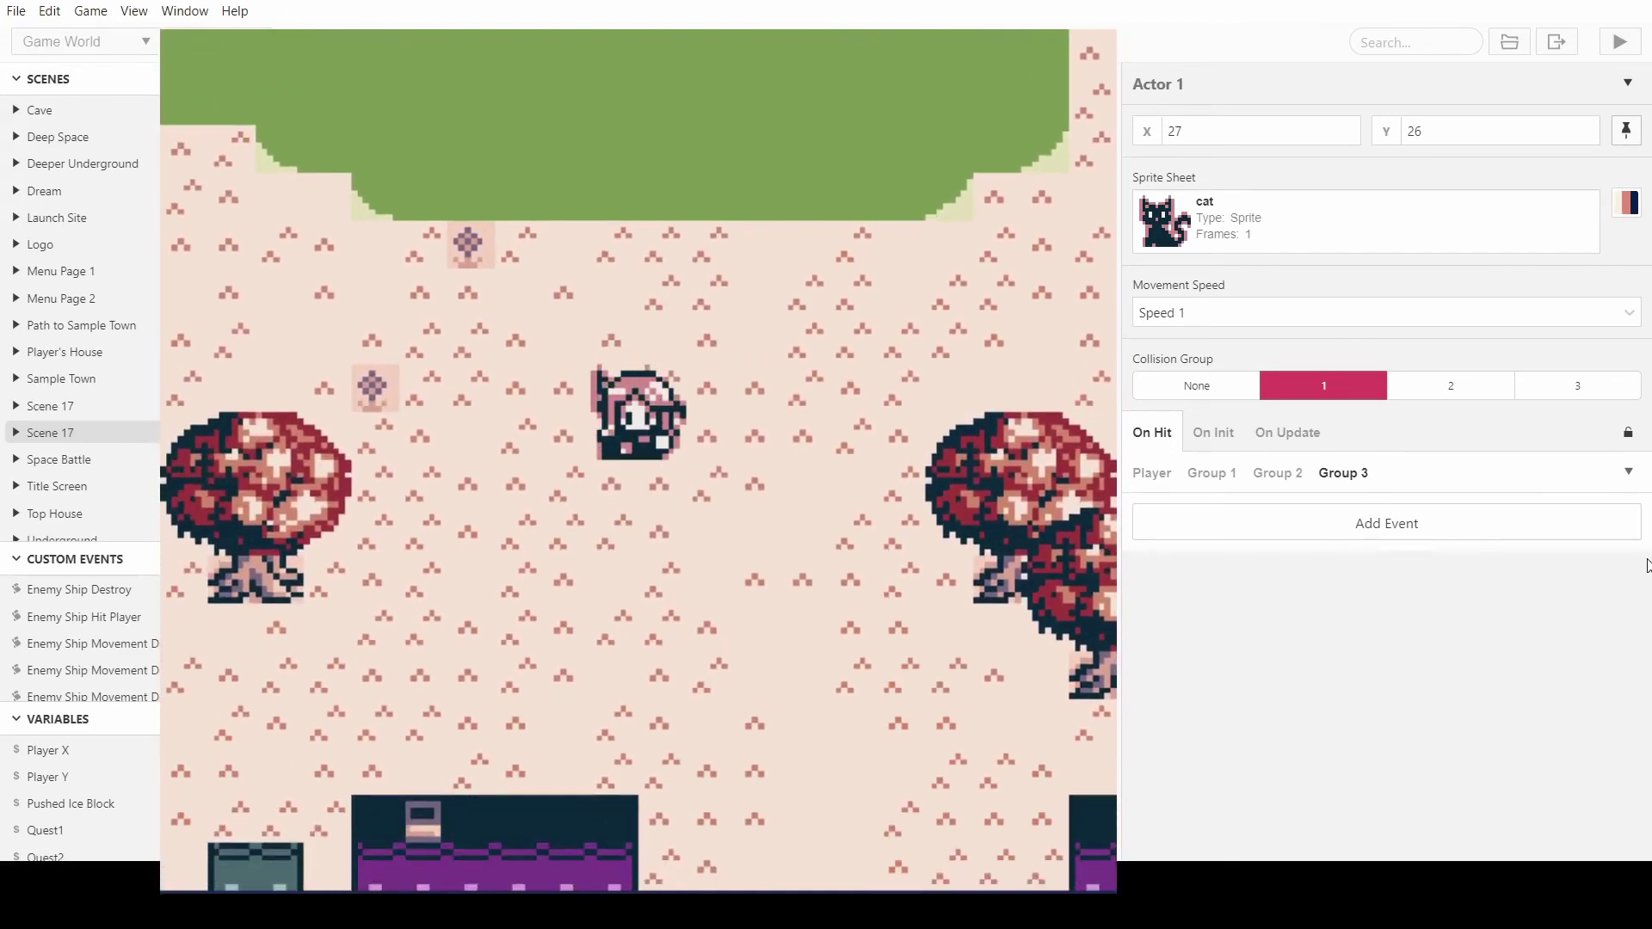
pyautogui.press('Up')
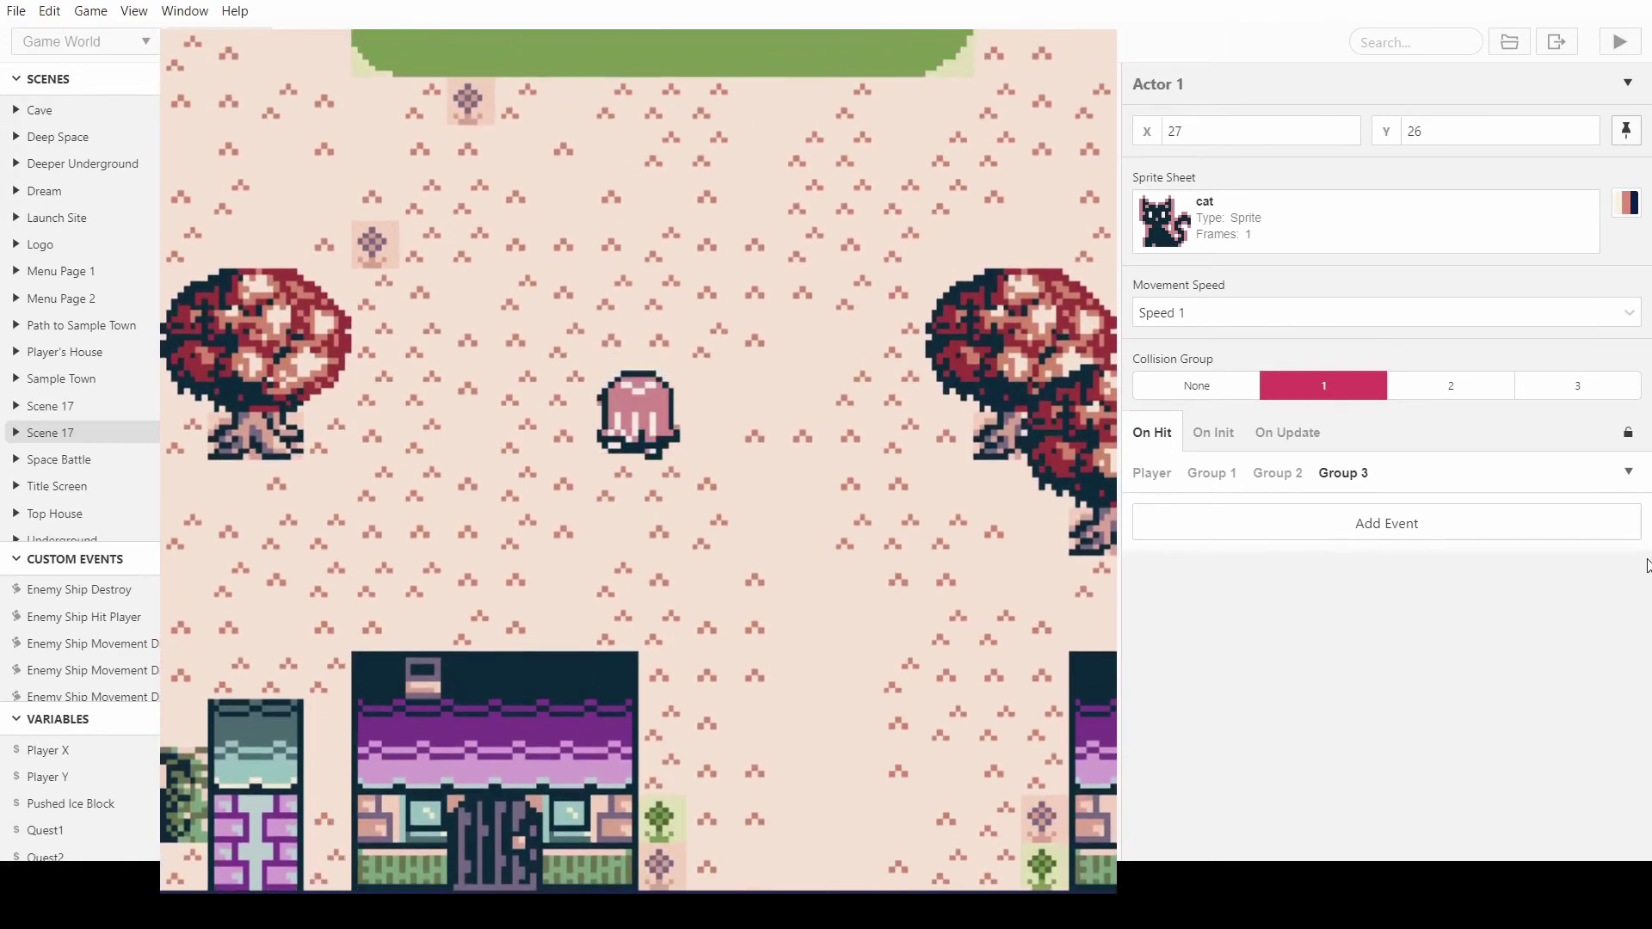
pyautogui.press('Up')
pyautogui.press('Down')
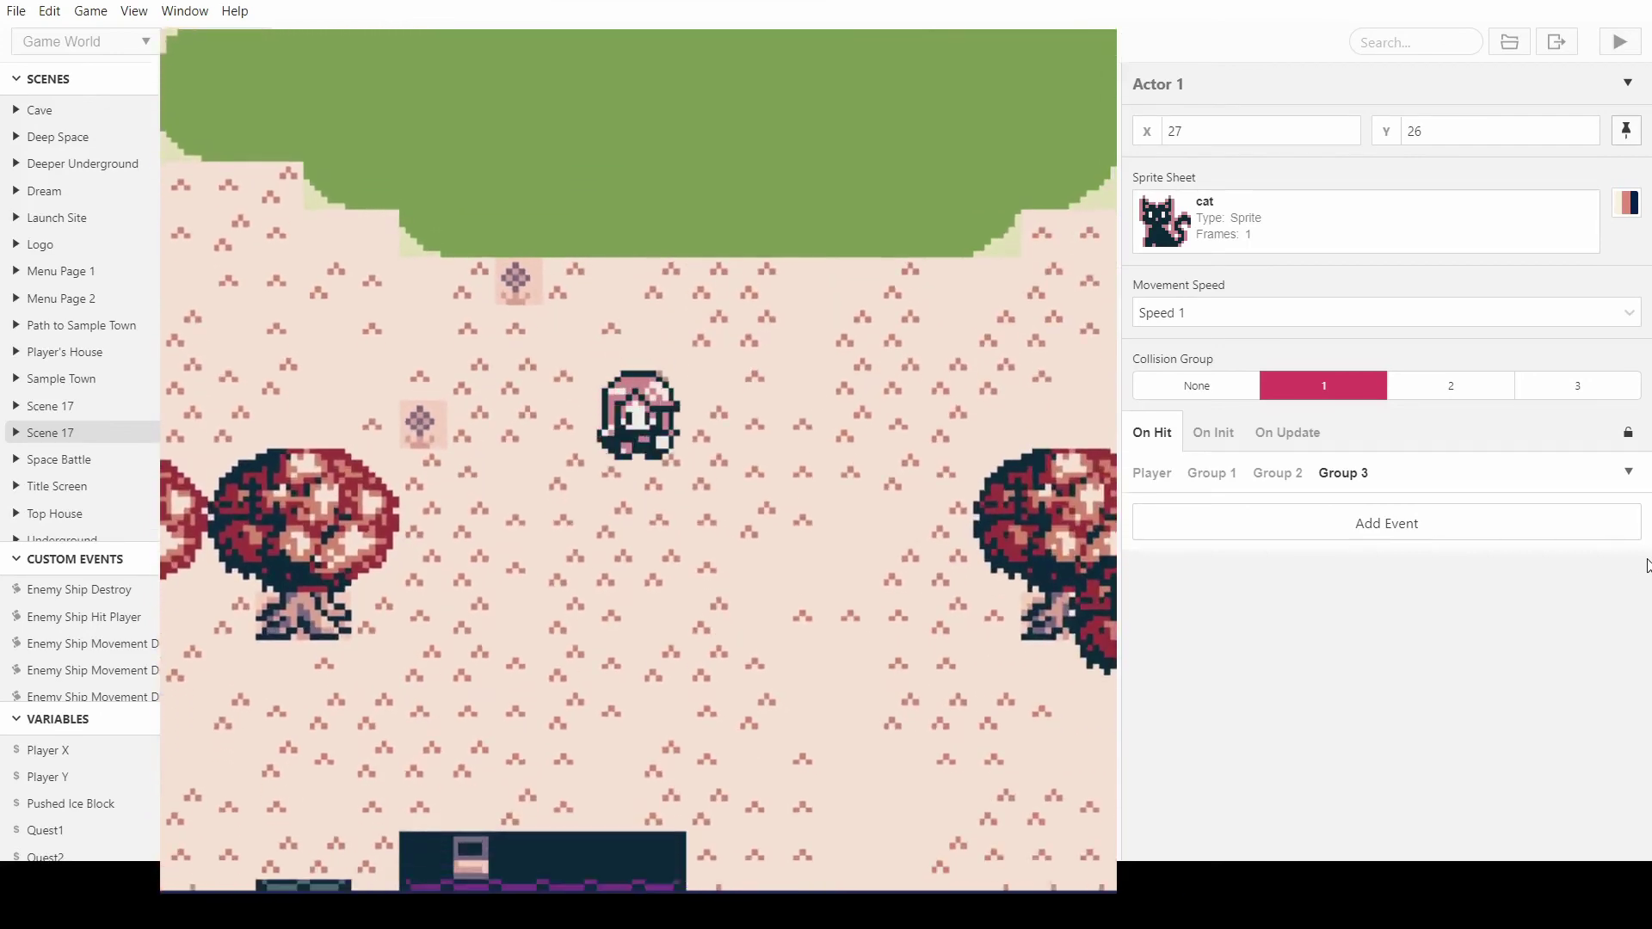
pyautogui.press('Down')
pyautogui.press('Right')
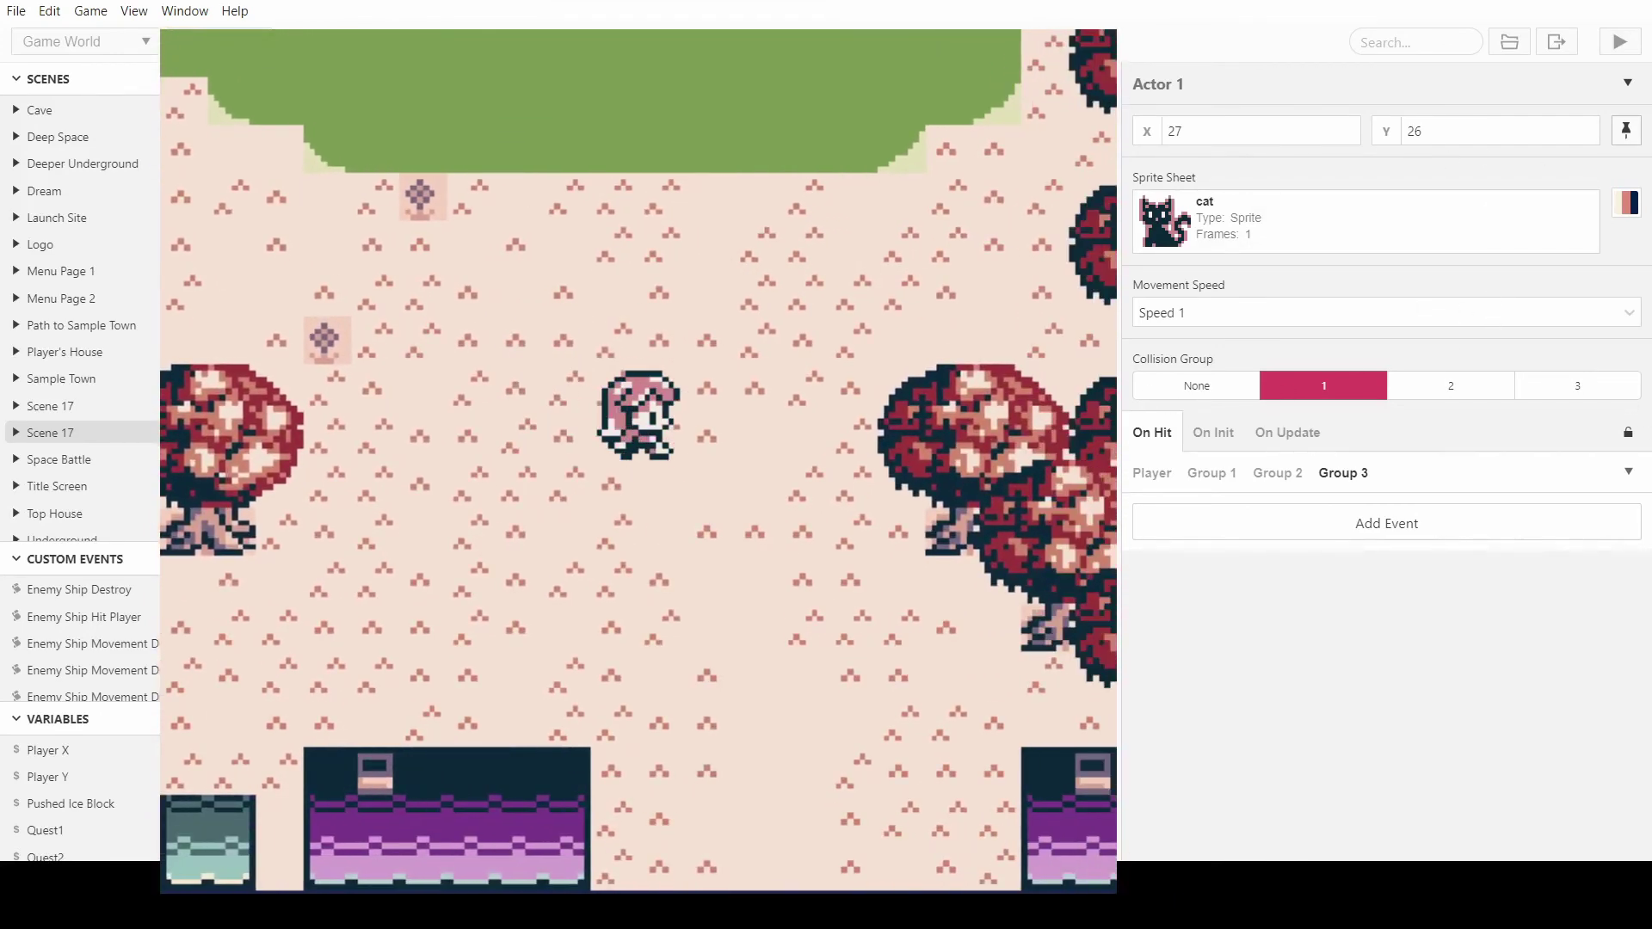
pyautogui.click(884, 26)
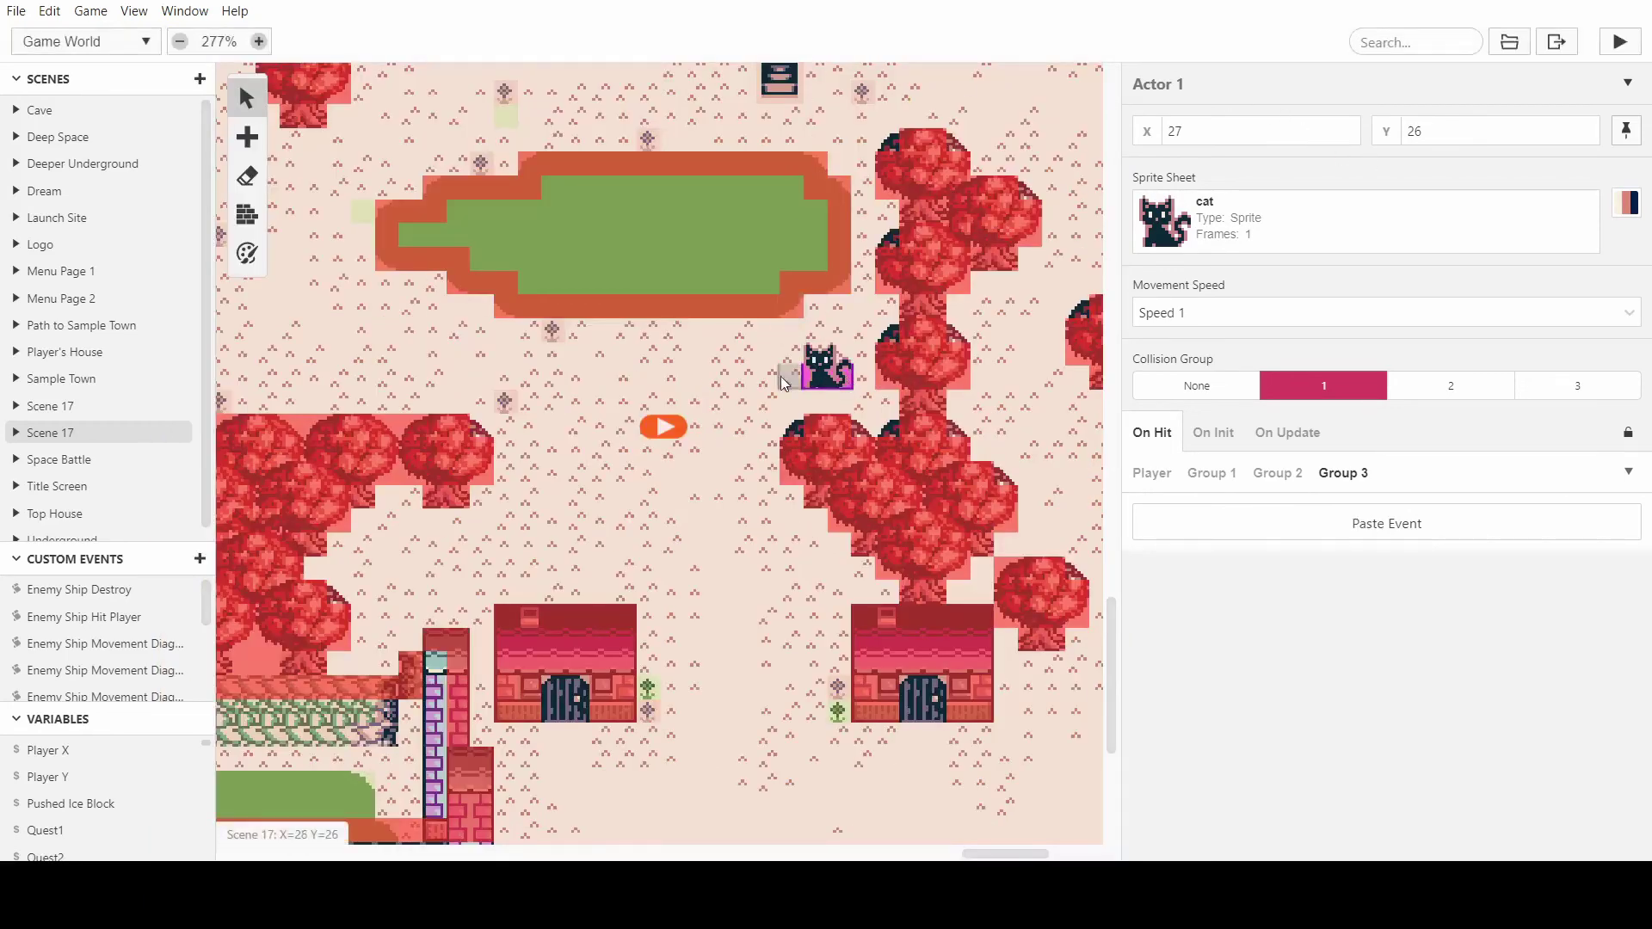
# - Place six more cat enemies around Scene 17, from the top to the right edge, and relaunch the game
pyautogui.press('a')
pyautogui.click(277, 359)
pyautogui.scroll(-3, 462, 424)
pyautogui.click(383, 353)
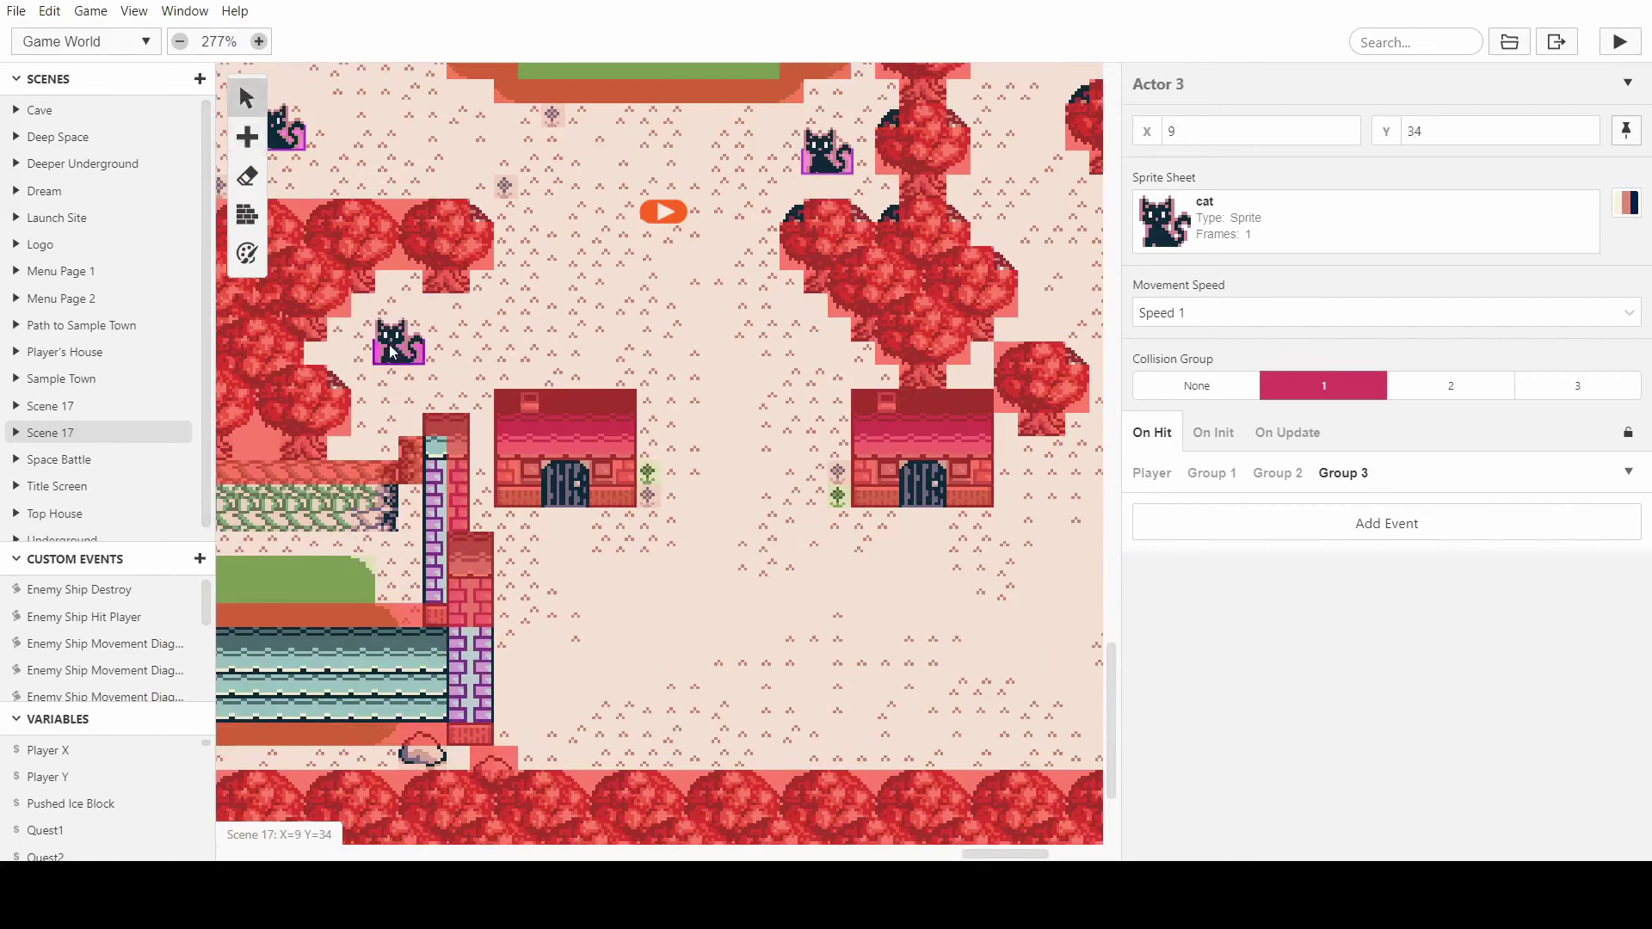
pyautogui.click(668, 659)
pyautogui.click(812, 540)
pyautogui.scroll(4, 813, 540)
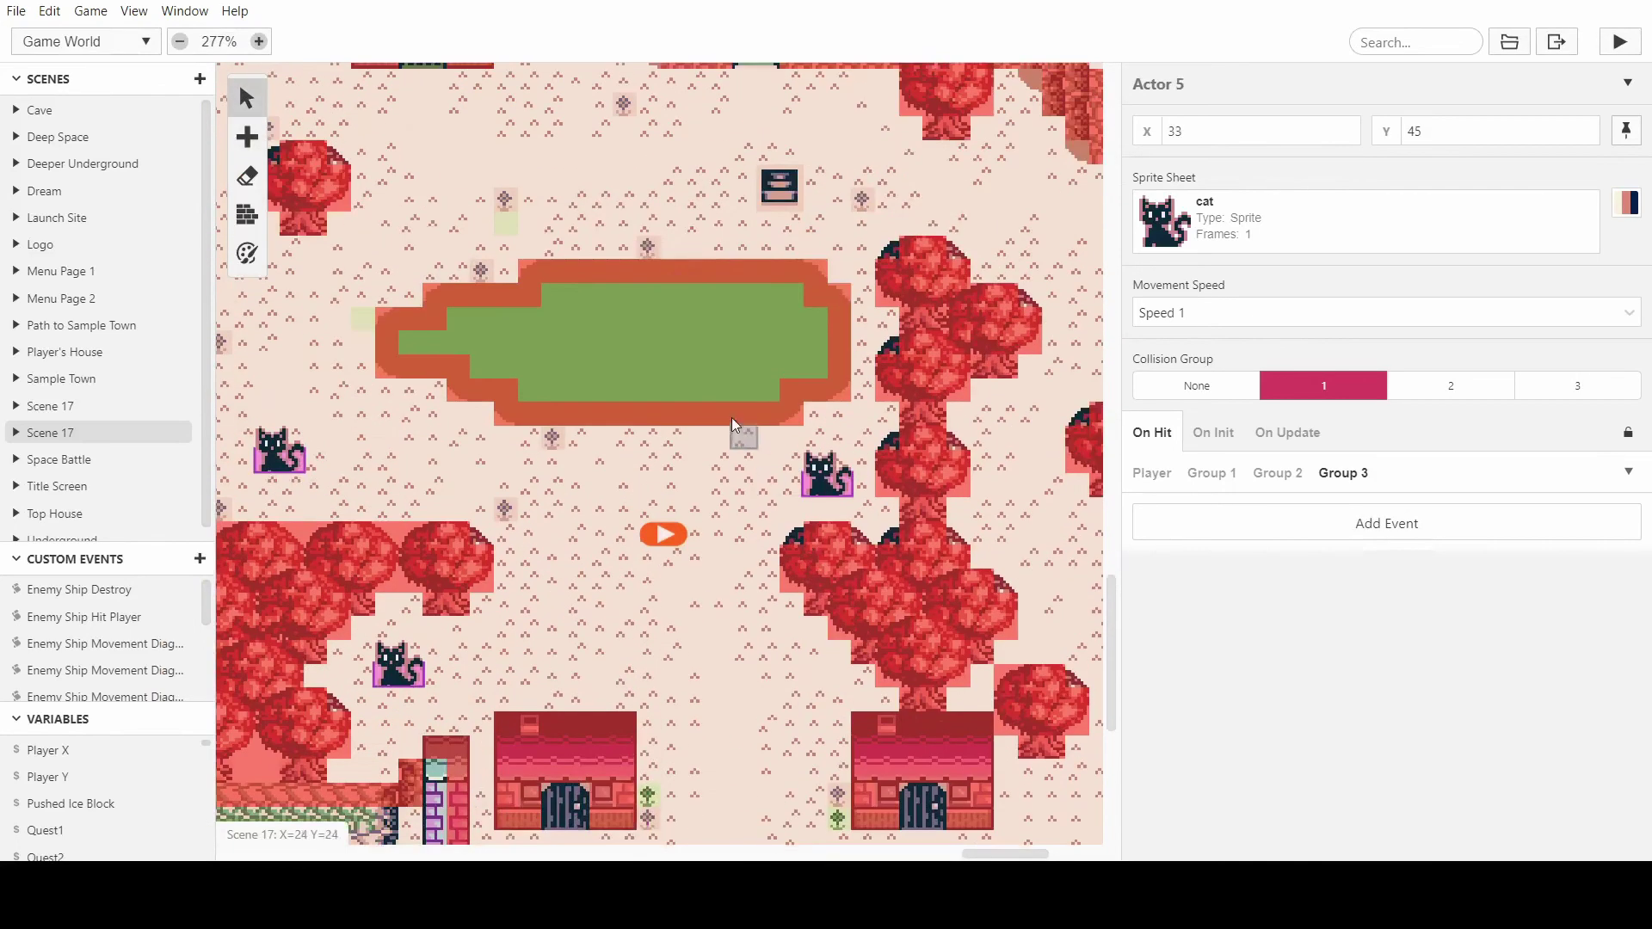
pyautogui.click(501, 199)
pyautogui.press('a')
pyautogui.click(1091, 594)
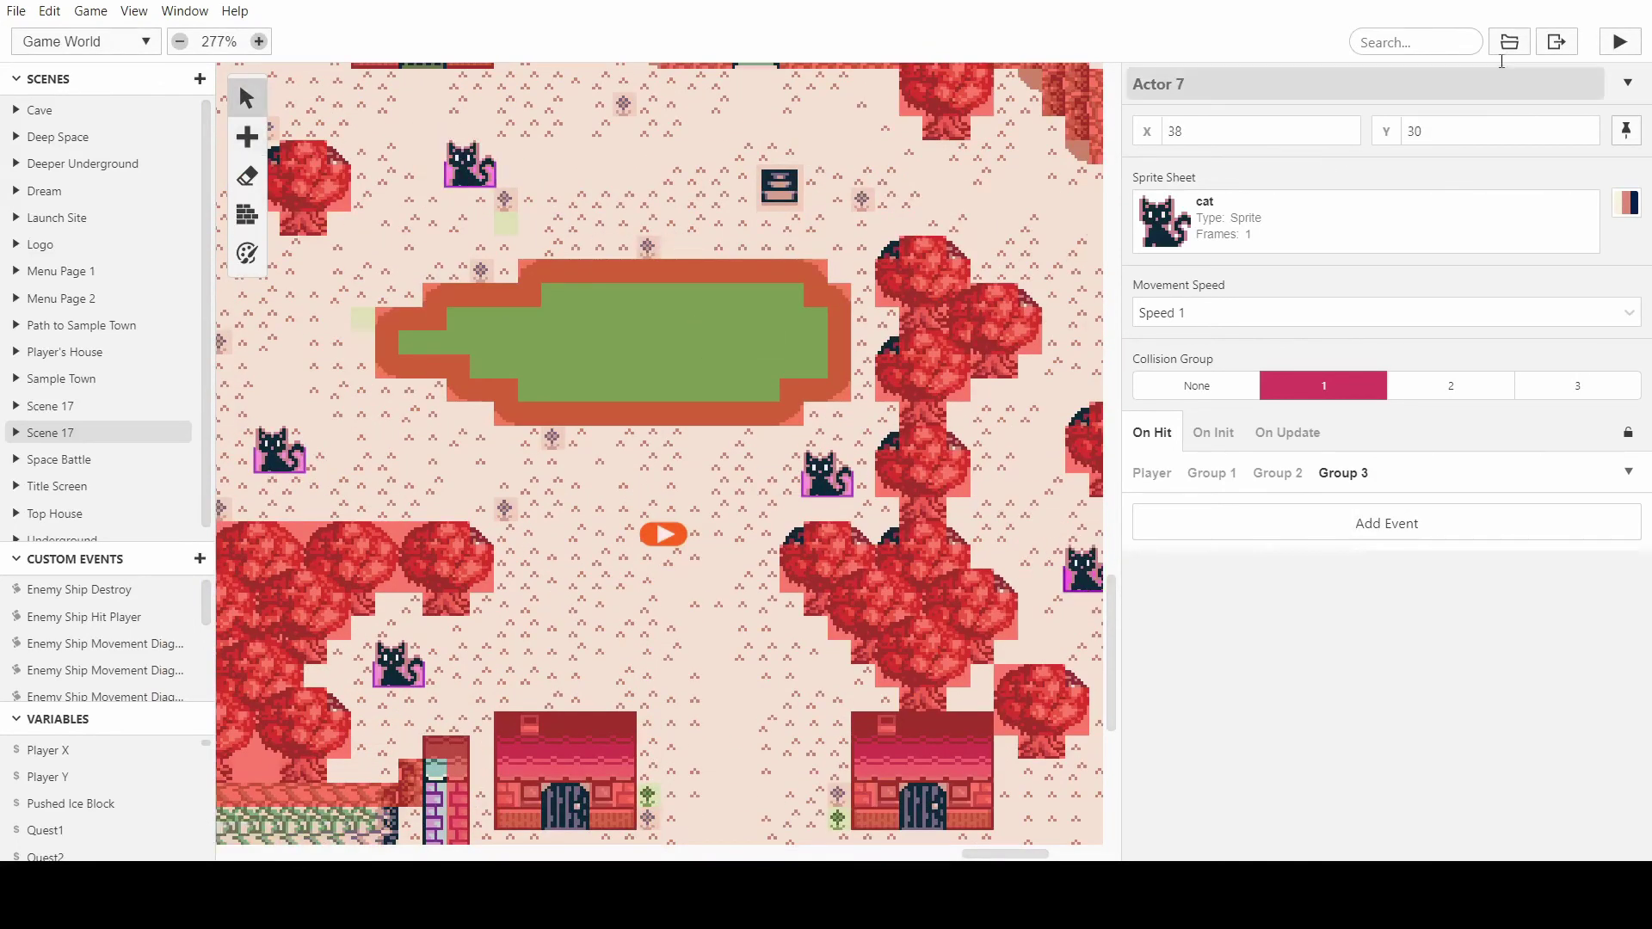
pyautogui.click(1619, 41)
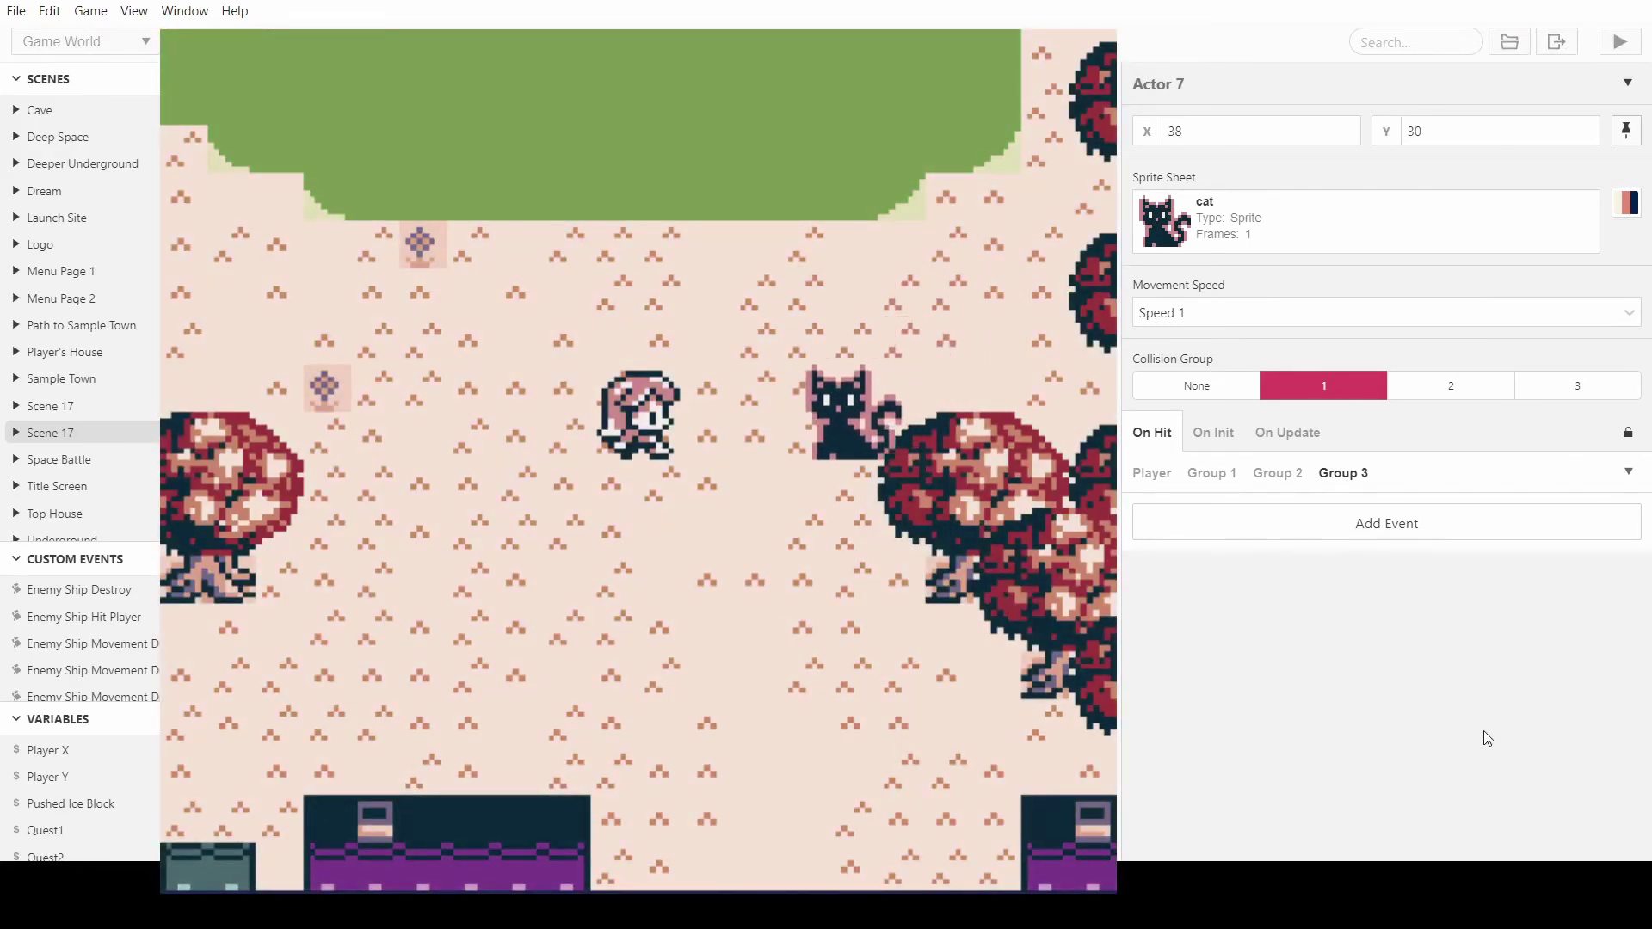
# - Walk the player around the upper left, then down toward the house
pyautogui.press('Up')
pyautogui.press('Left')
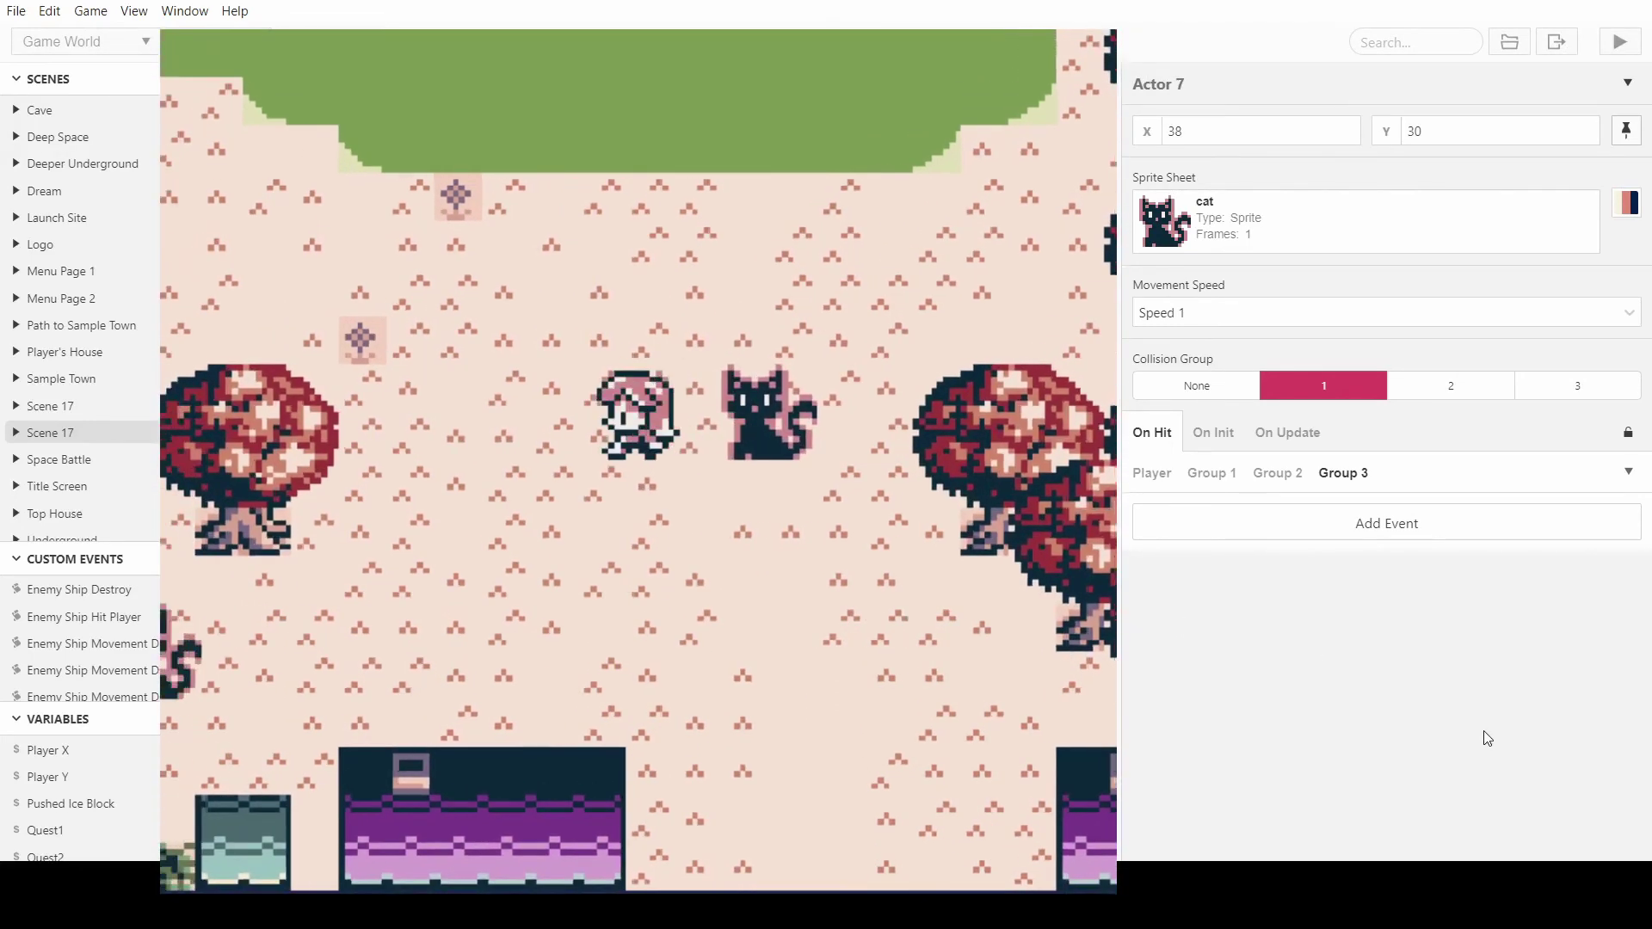
pyautogui.press('Down')
pyautogui.press('Up')
pyautogui.press('Left')
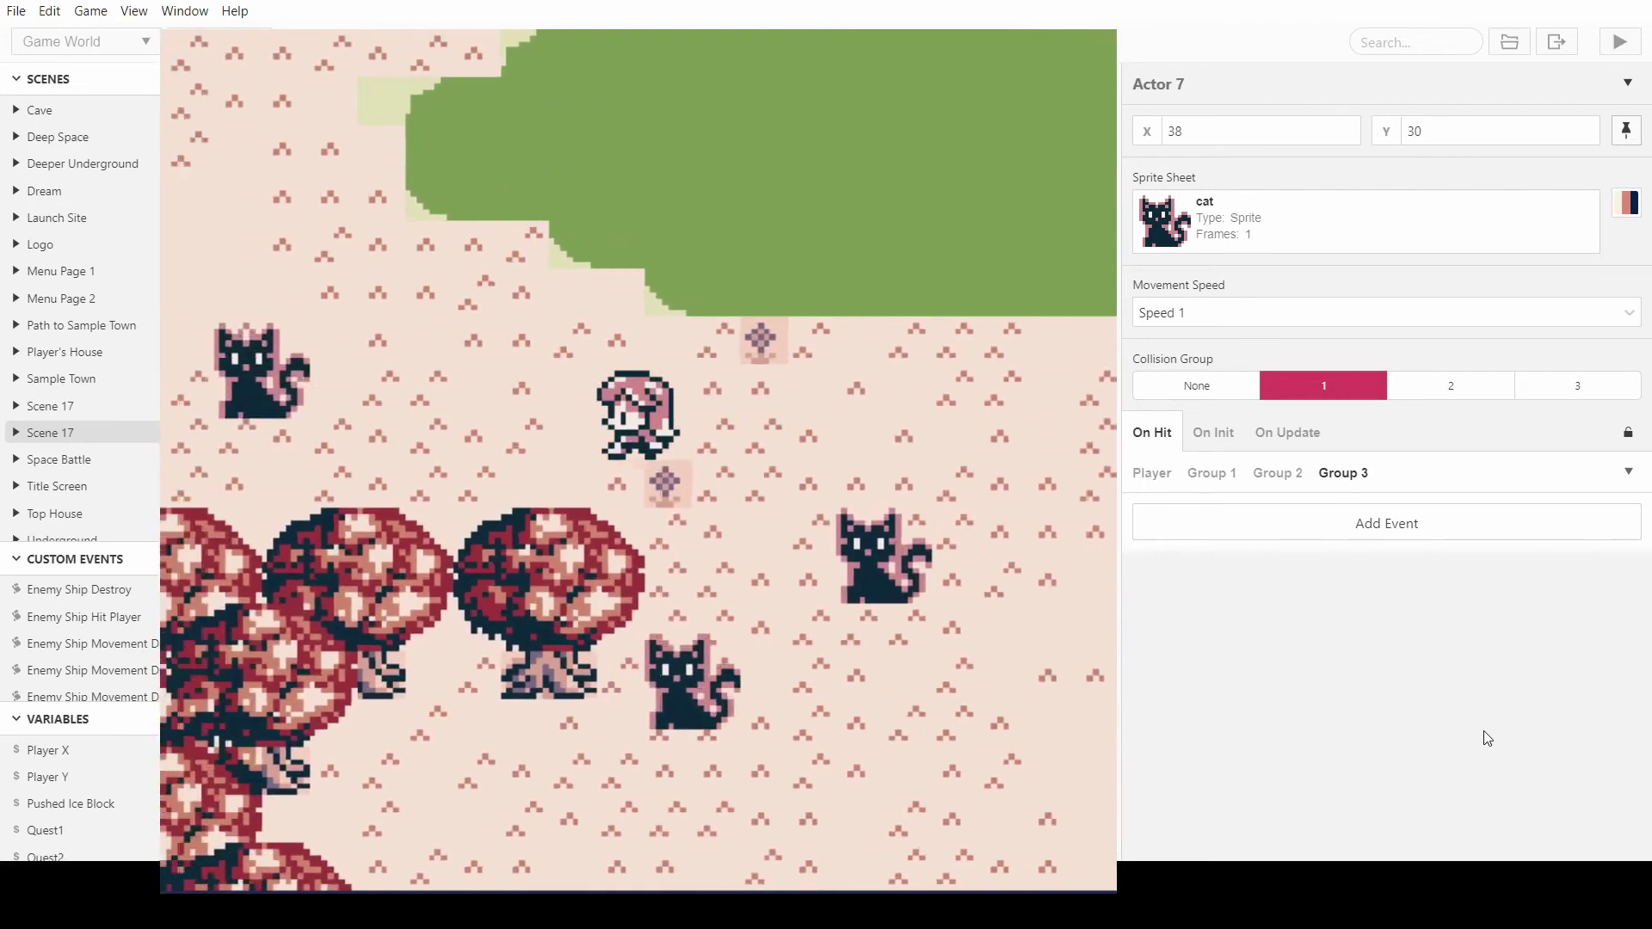
pyautogui.press('Up')
pyautogui.press('Up')
pyautogui.press('Left')
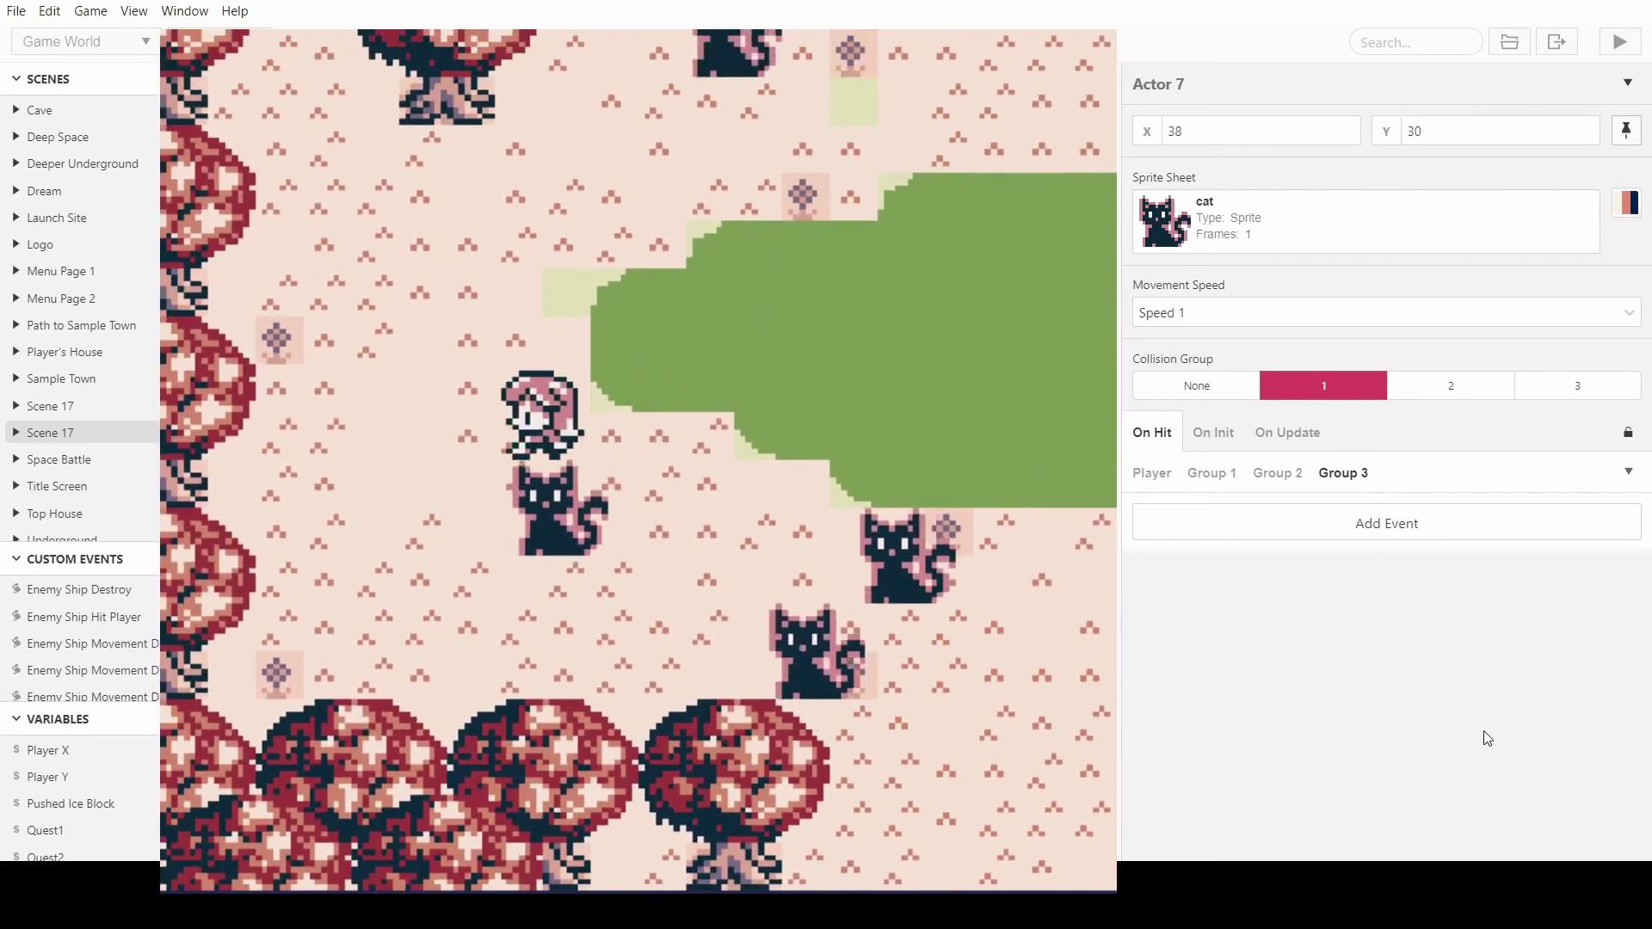
pyautogui.press('Down')
pyautogui.press('Right')
pyautogui.press('Down')
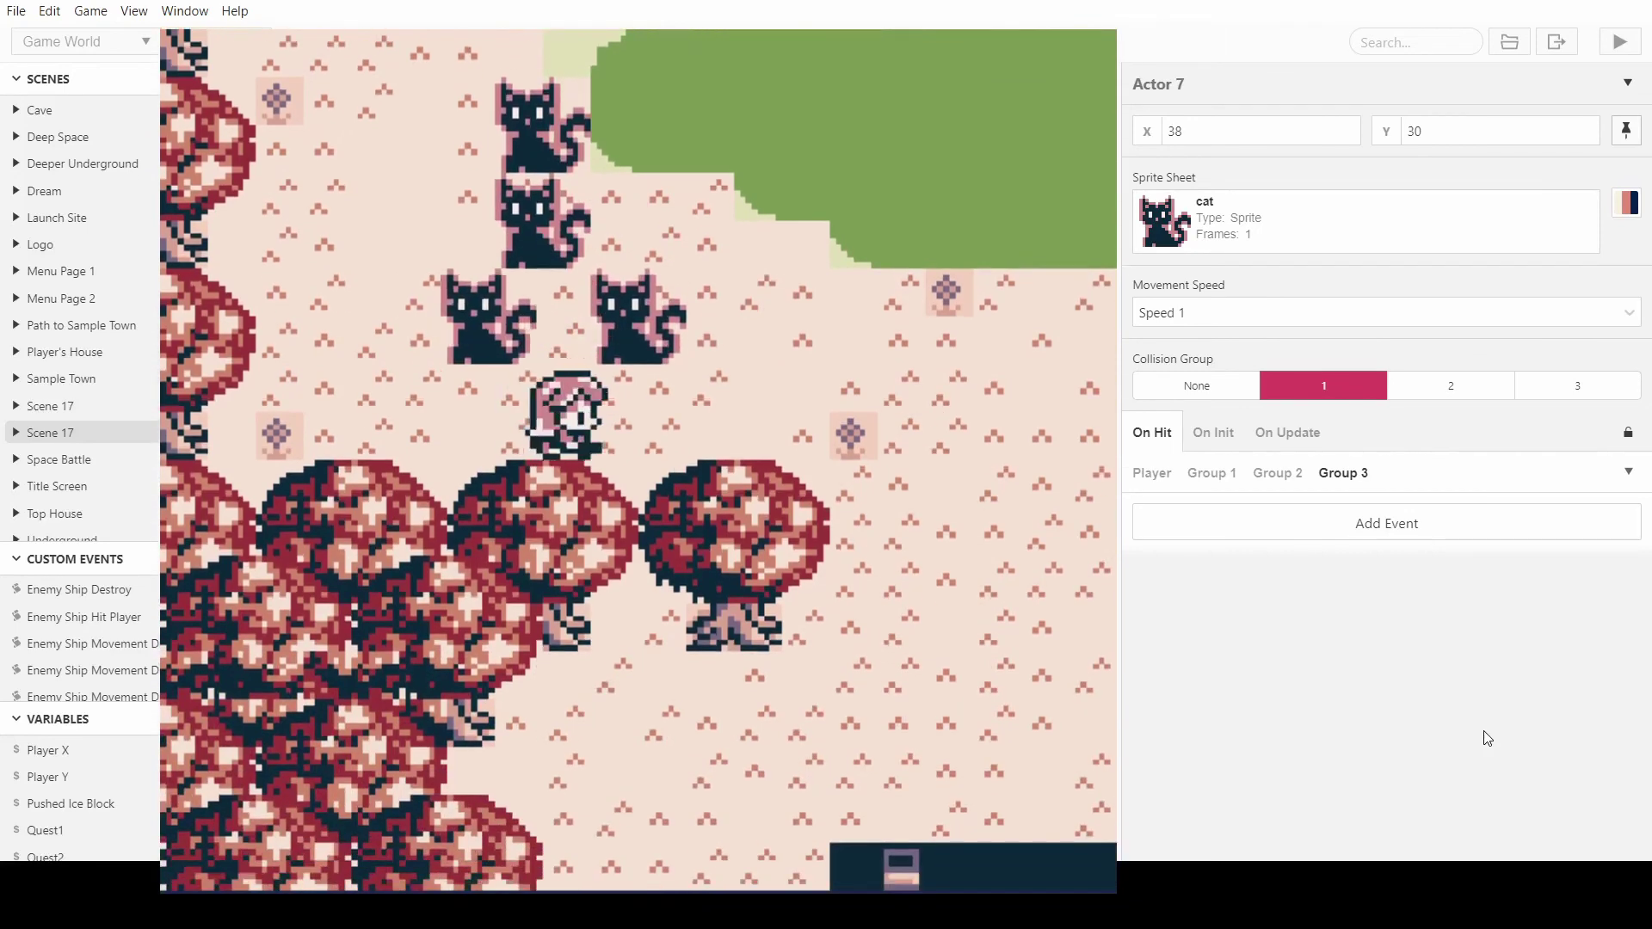
pyautogui.press('Up')
pyautogui.press('Right')
pyautogui.press('Right')
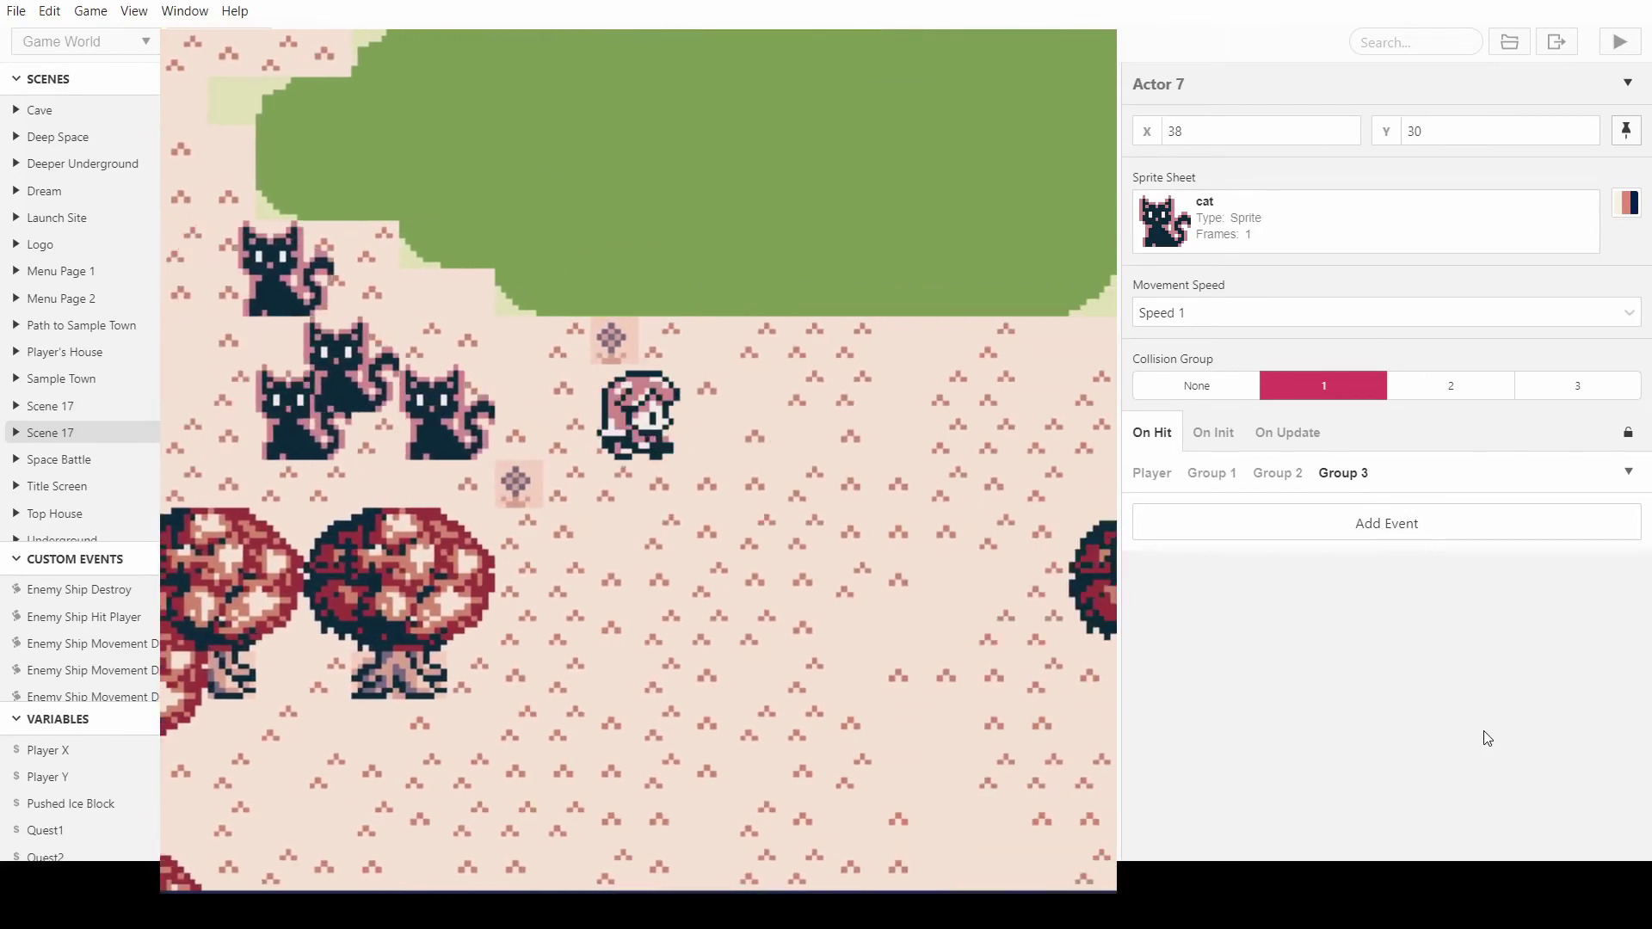
pyautogui.press('Down')
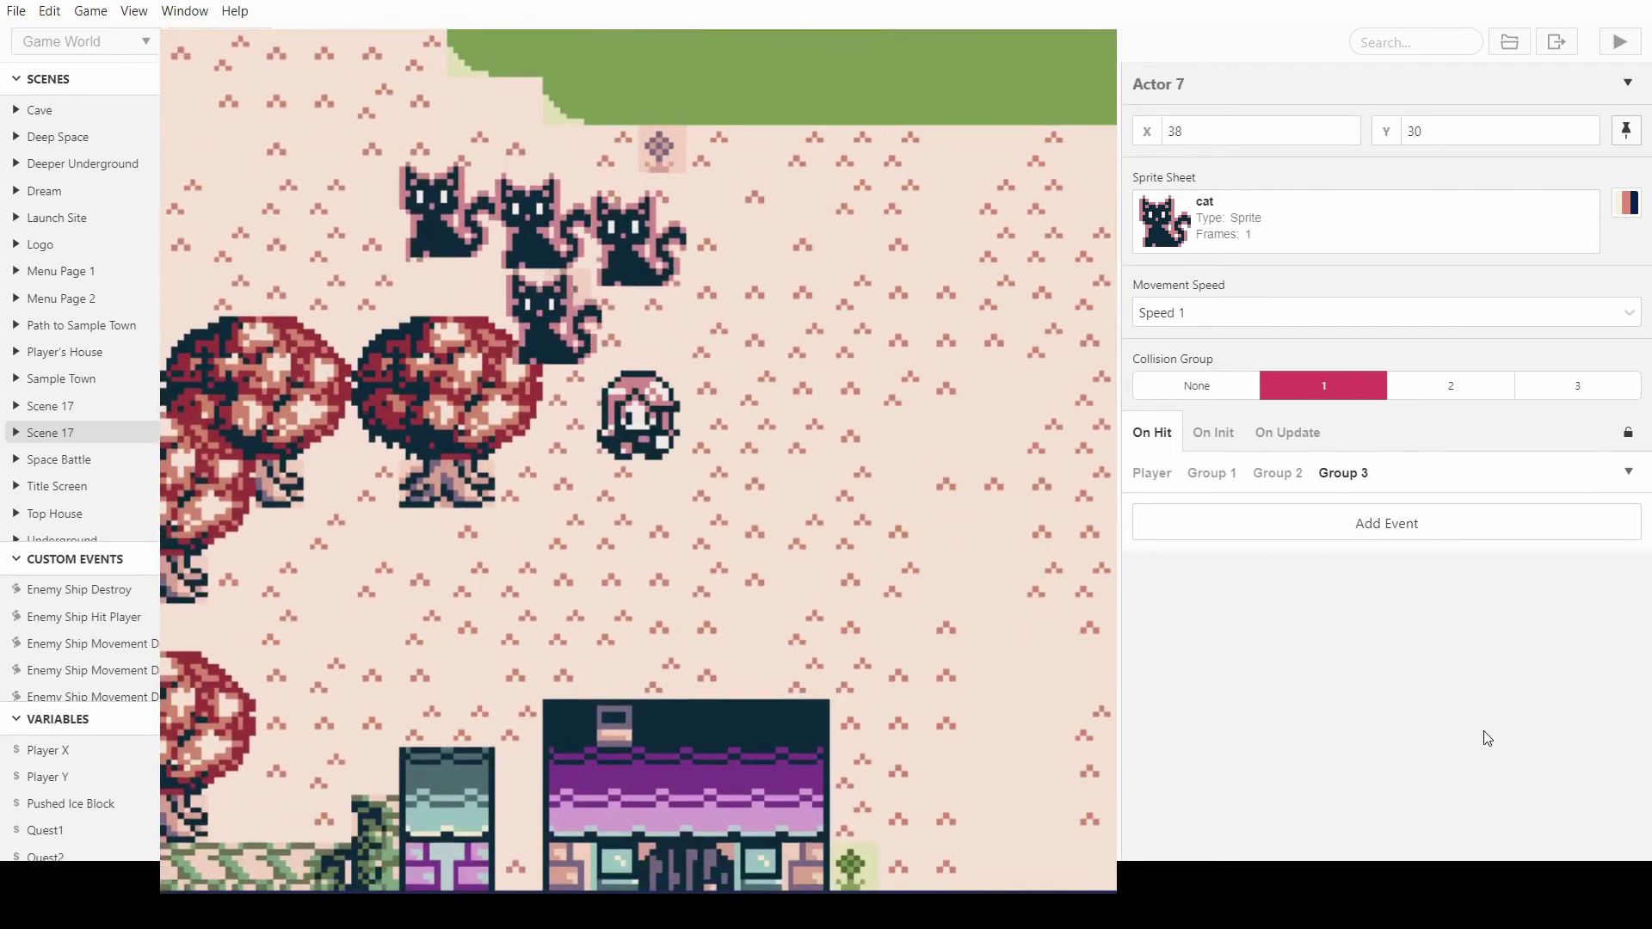
# - Move the player right and up toward the cats, dodging back and forth
pyautogui.press('Right')
pyautogui.press('Down')
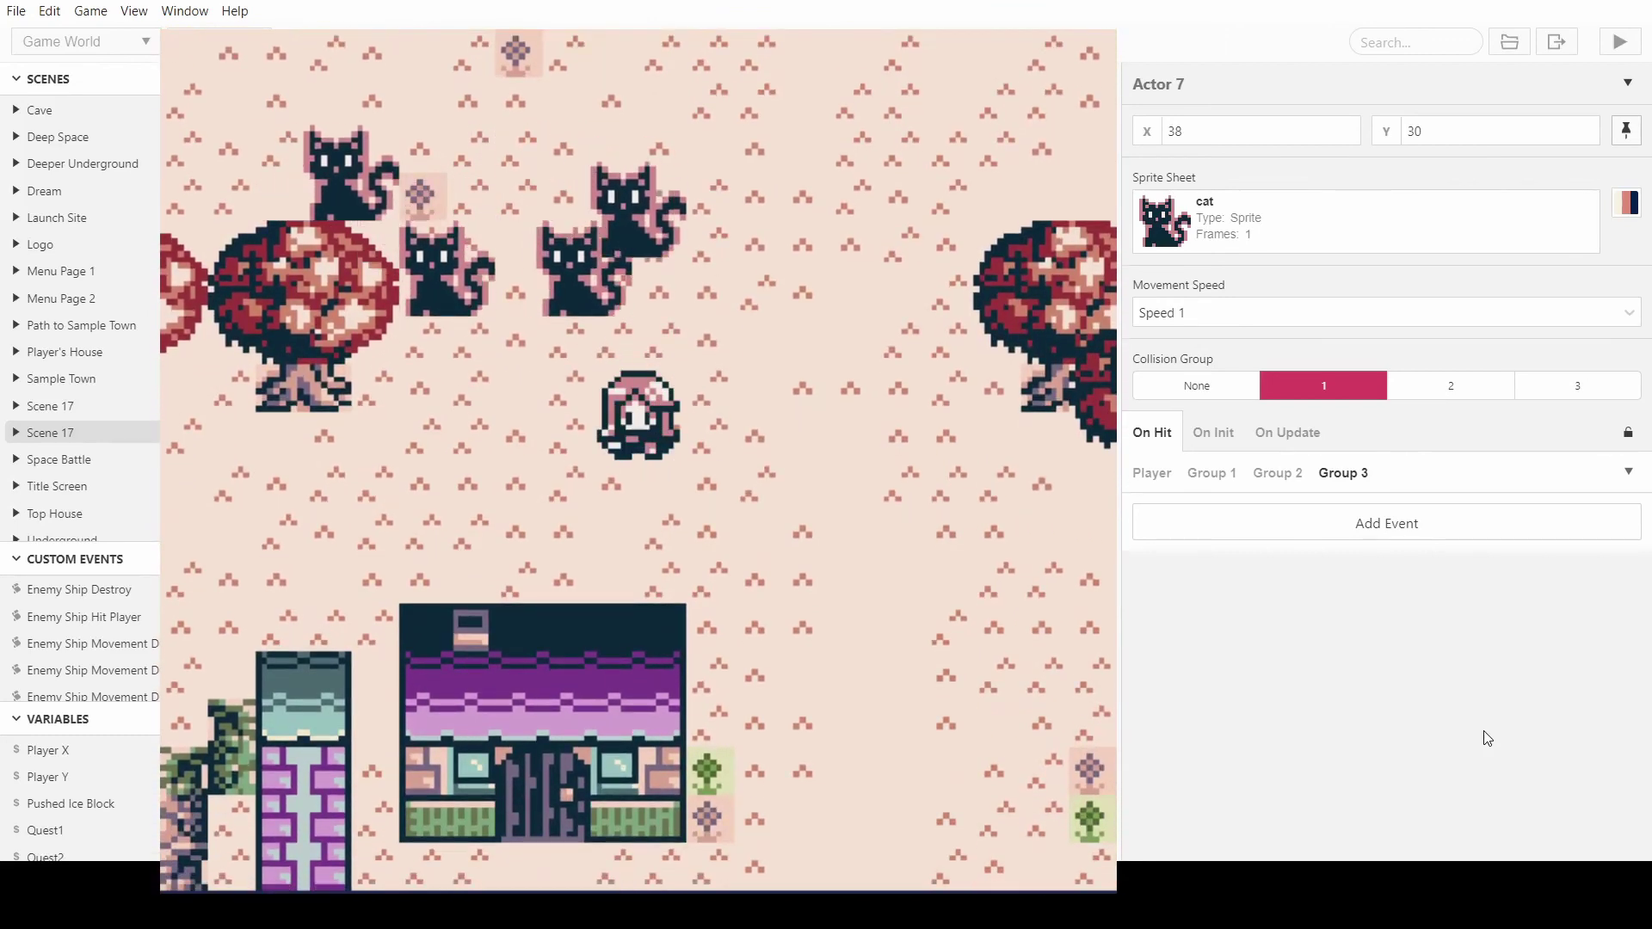
pyautogui.press('Right')
pyautogui.press('Up')
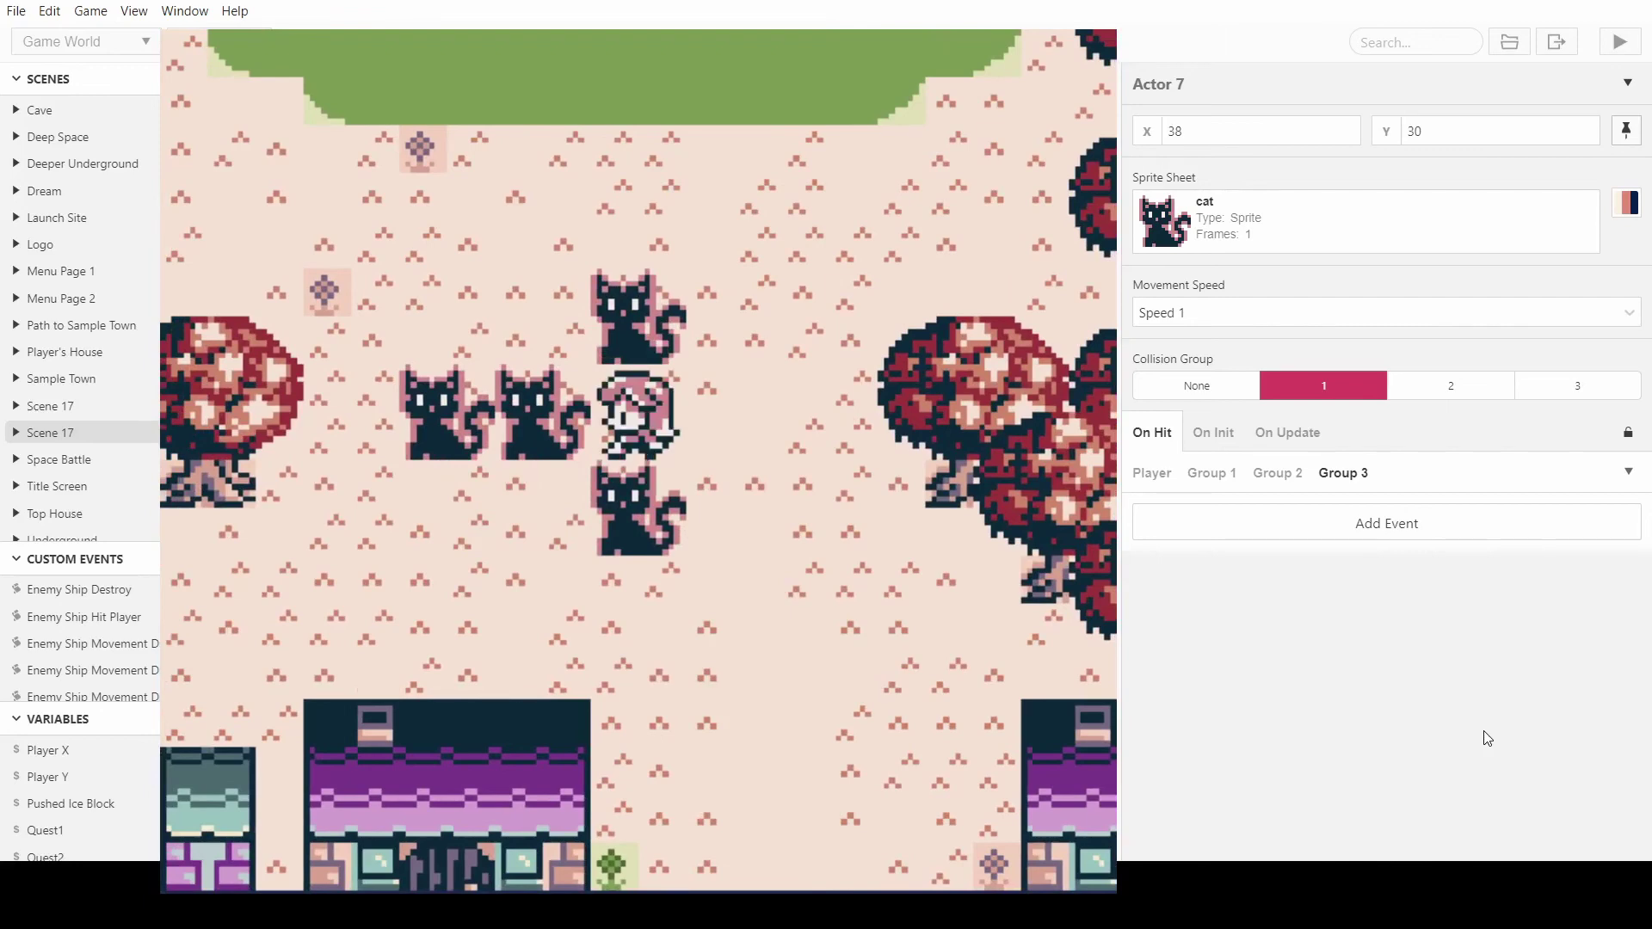
pyautogui.press('Right')
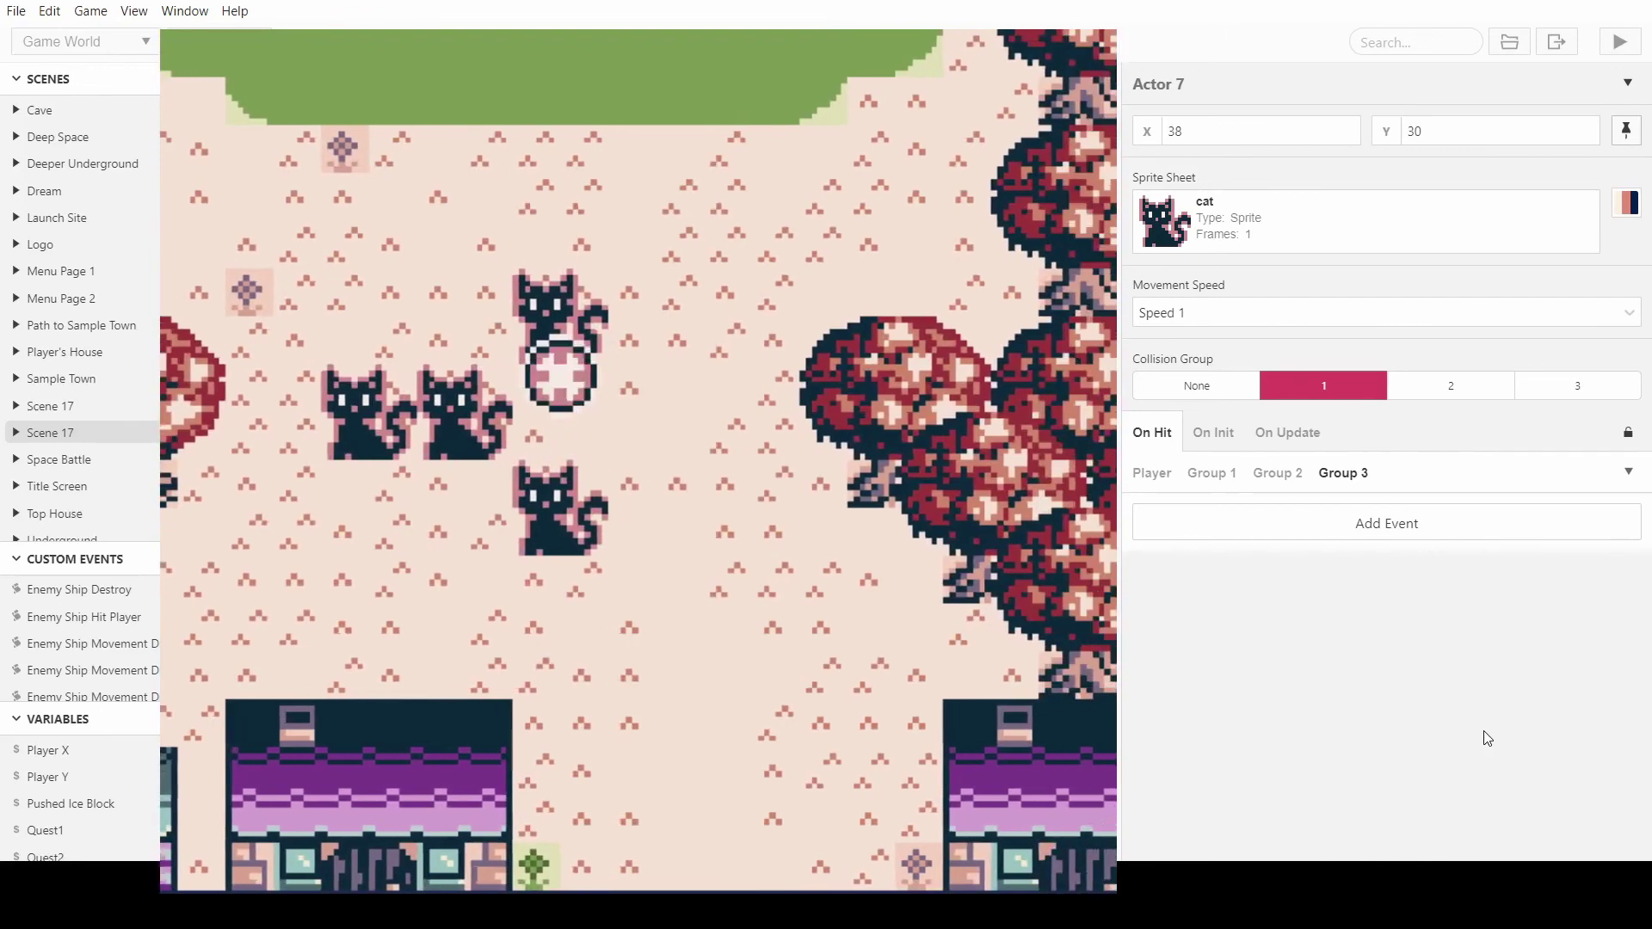
pyautogui.press('Up')
pyautogui.press('Left')
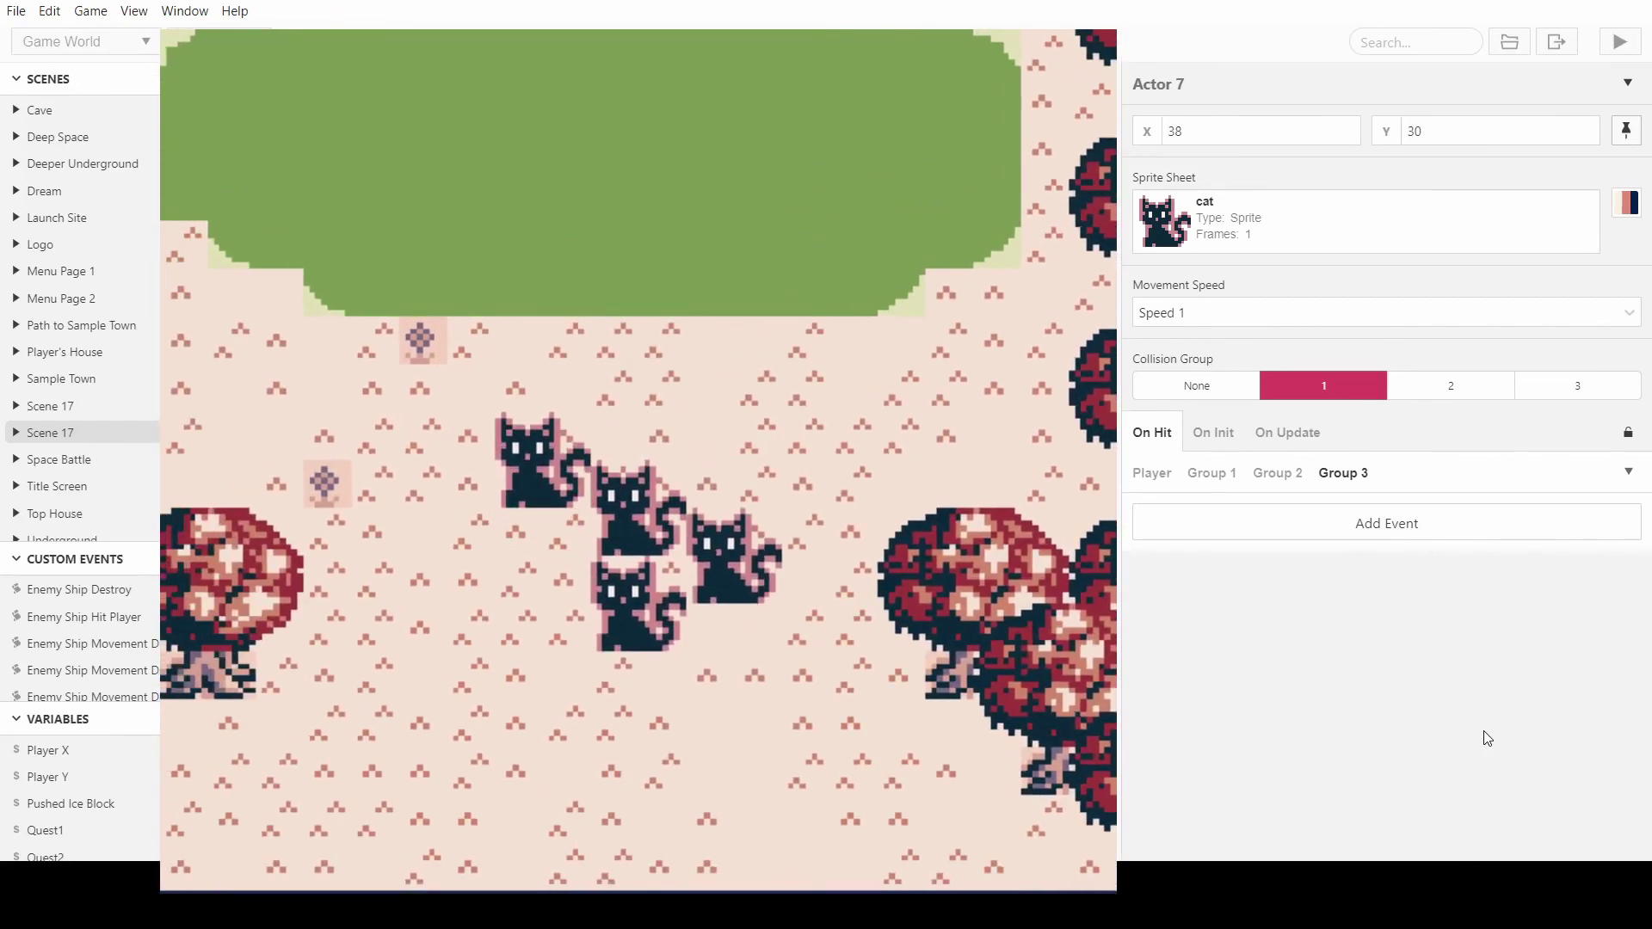
pyautogui.press('Down')
pyautogui.press('Up')
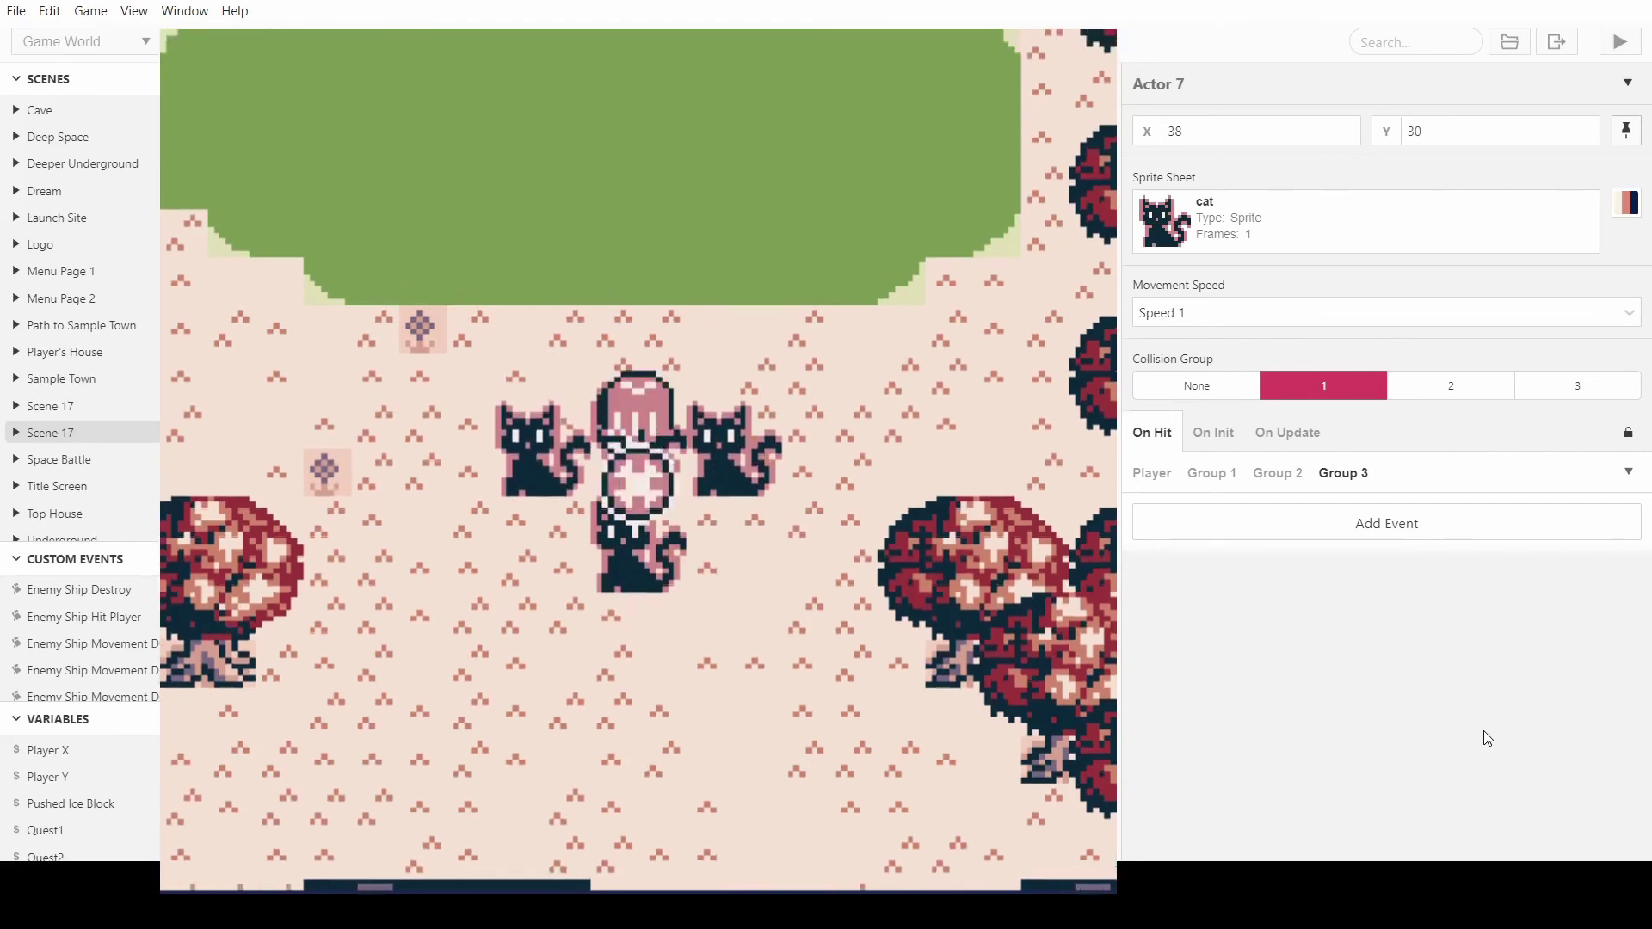
pyautogui.press('Right')
pyautogui.press('Down')
pyautogui.press('Up')
pyautogui.press('Down')
# - Lead the player down between the houses and back up
pyautogui.press('Down')
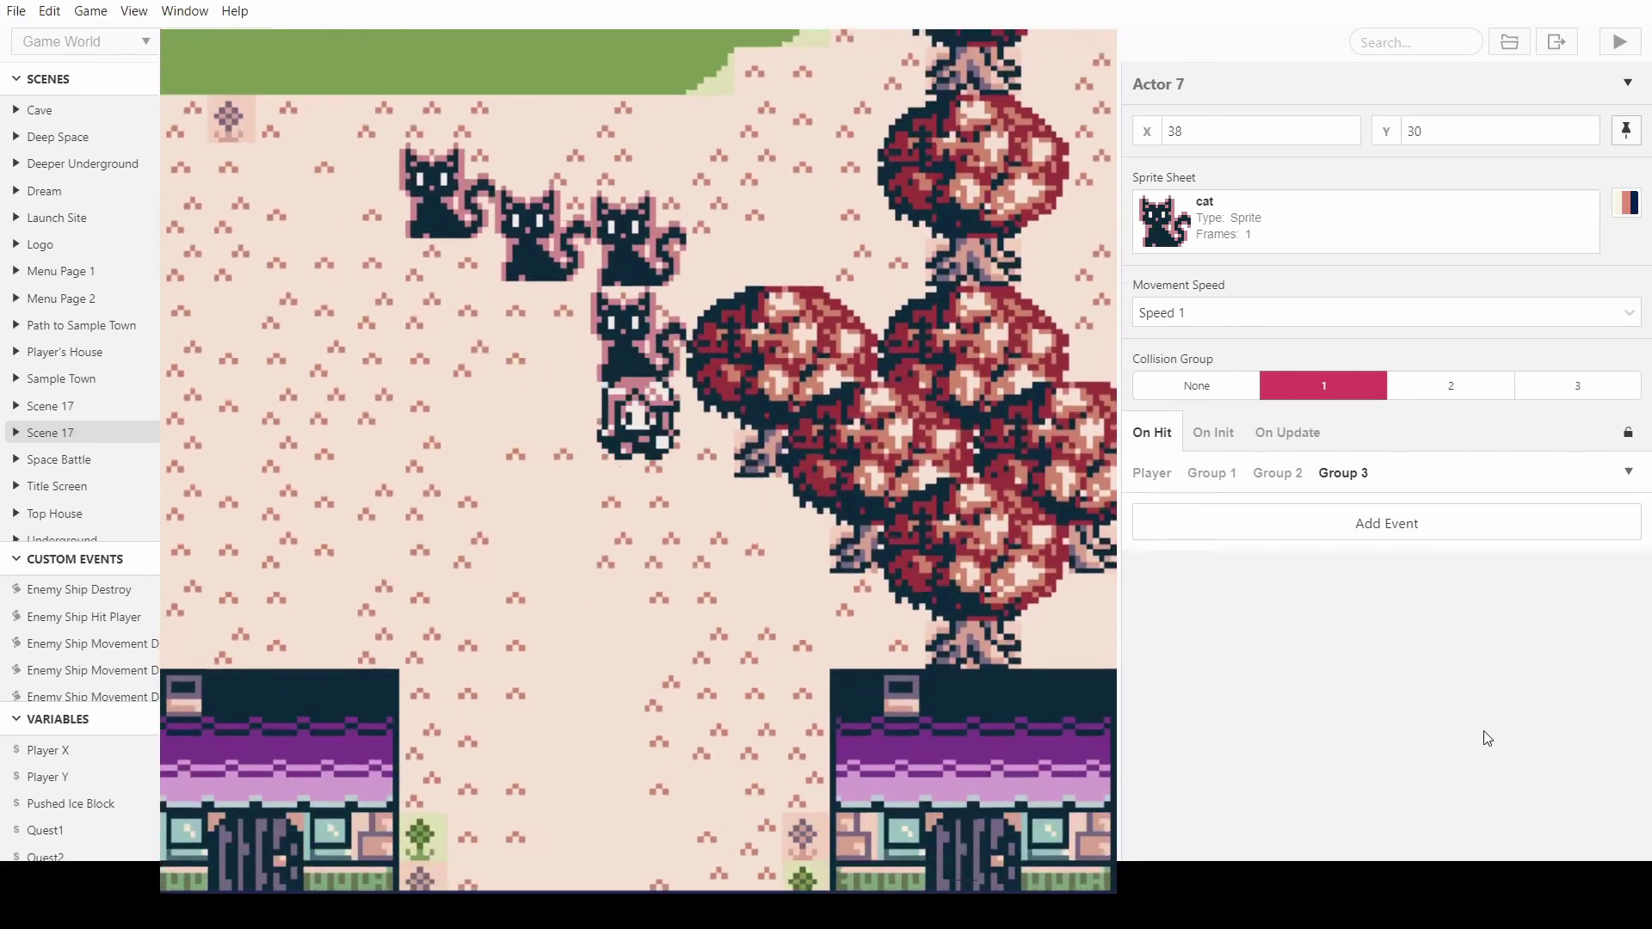
pyautogui.press('Left')
pyautogui.press('Down')
pyautogui.press('Down')
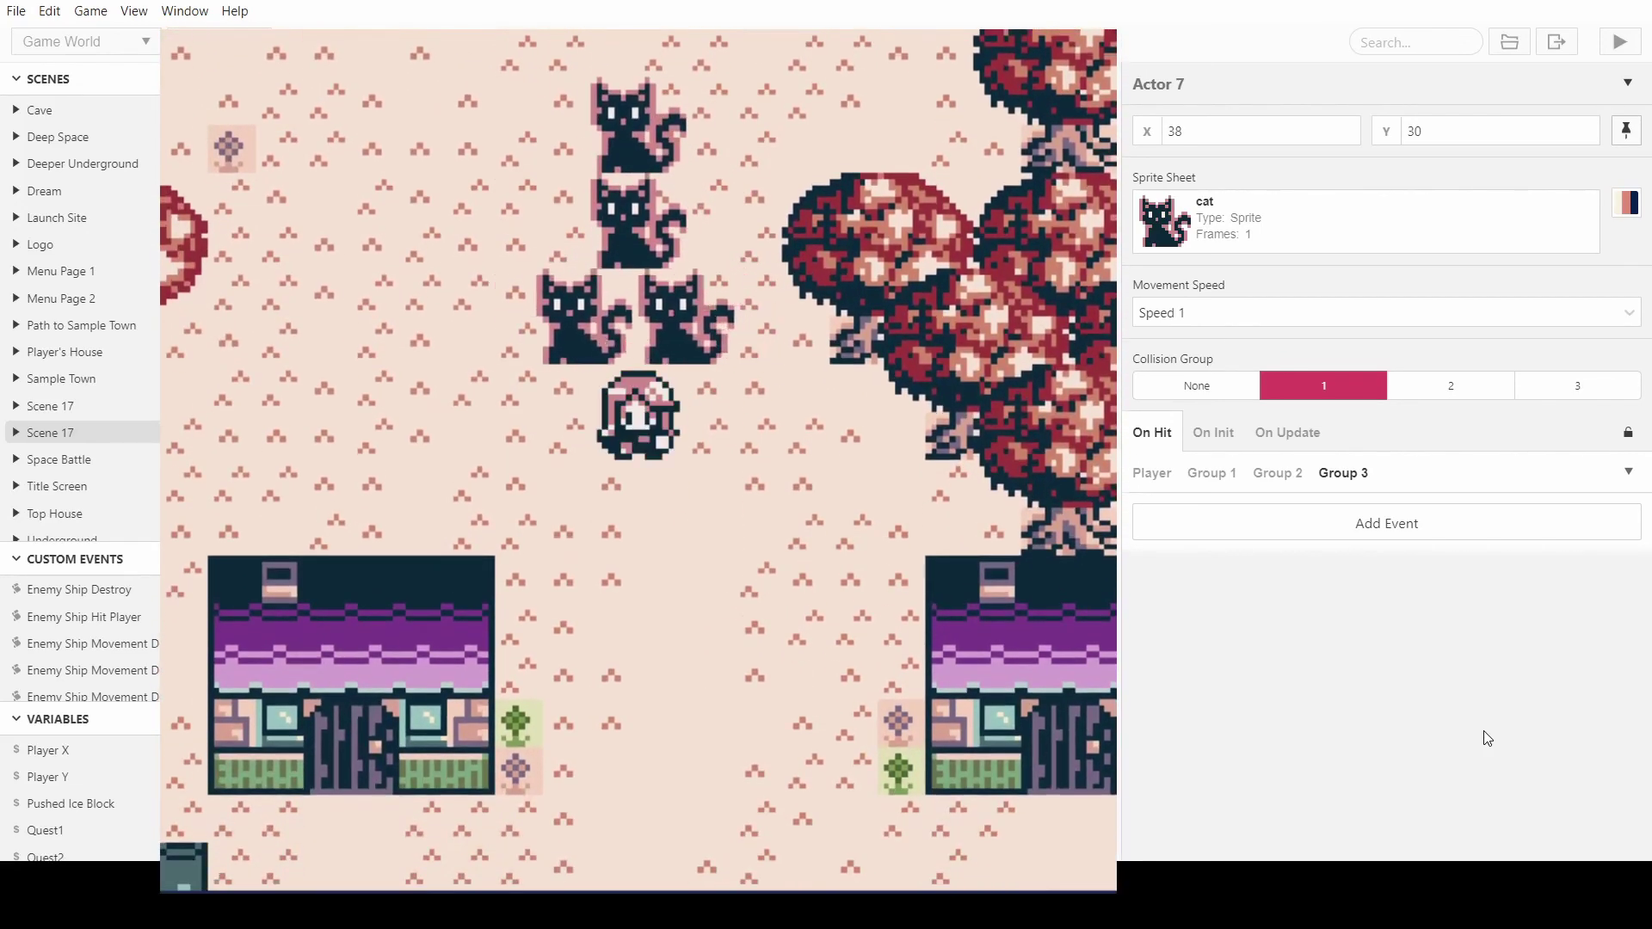
pyautogui.press('Right')
pyautogui.press('Down')
pyautogui.press('Down')
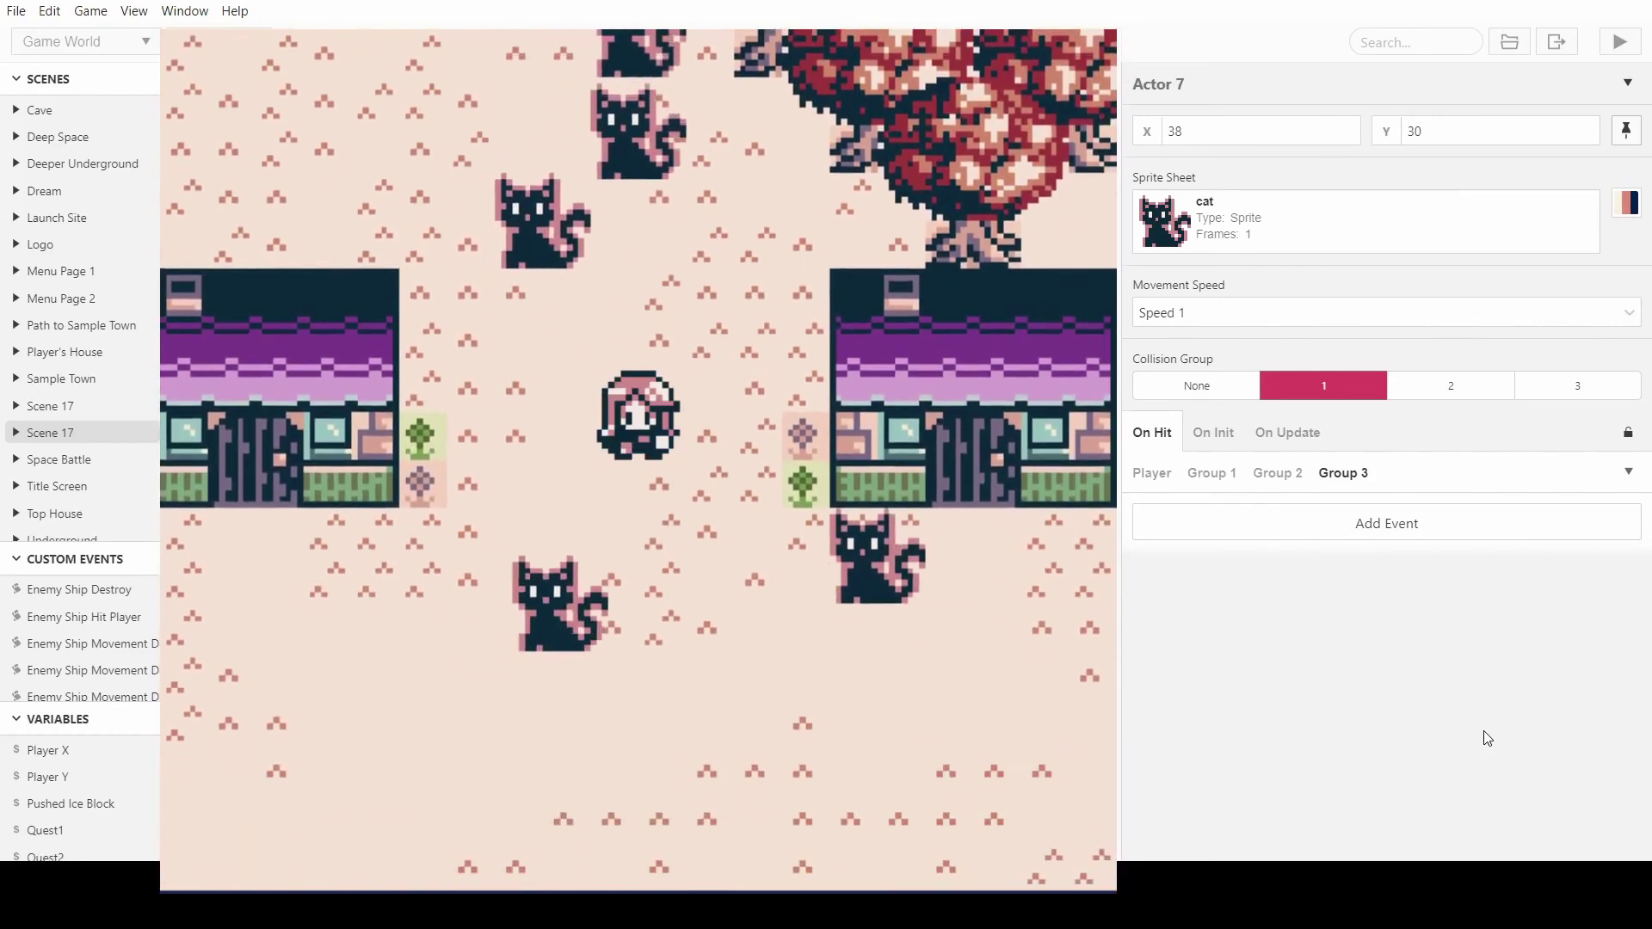
pyautogui.press('Right')
pyautogui.press('Left')
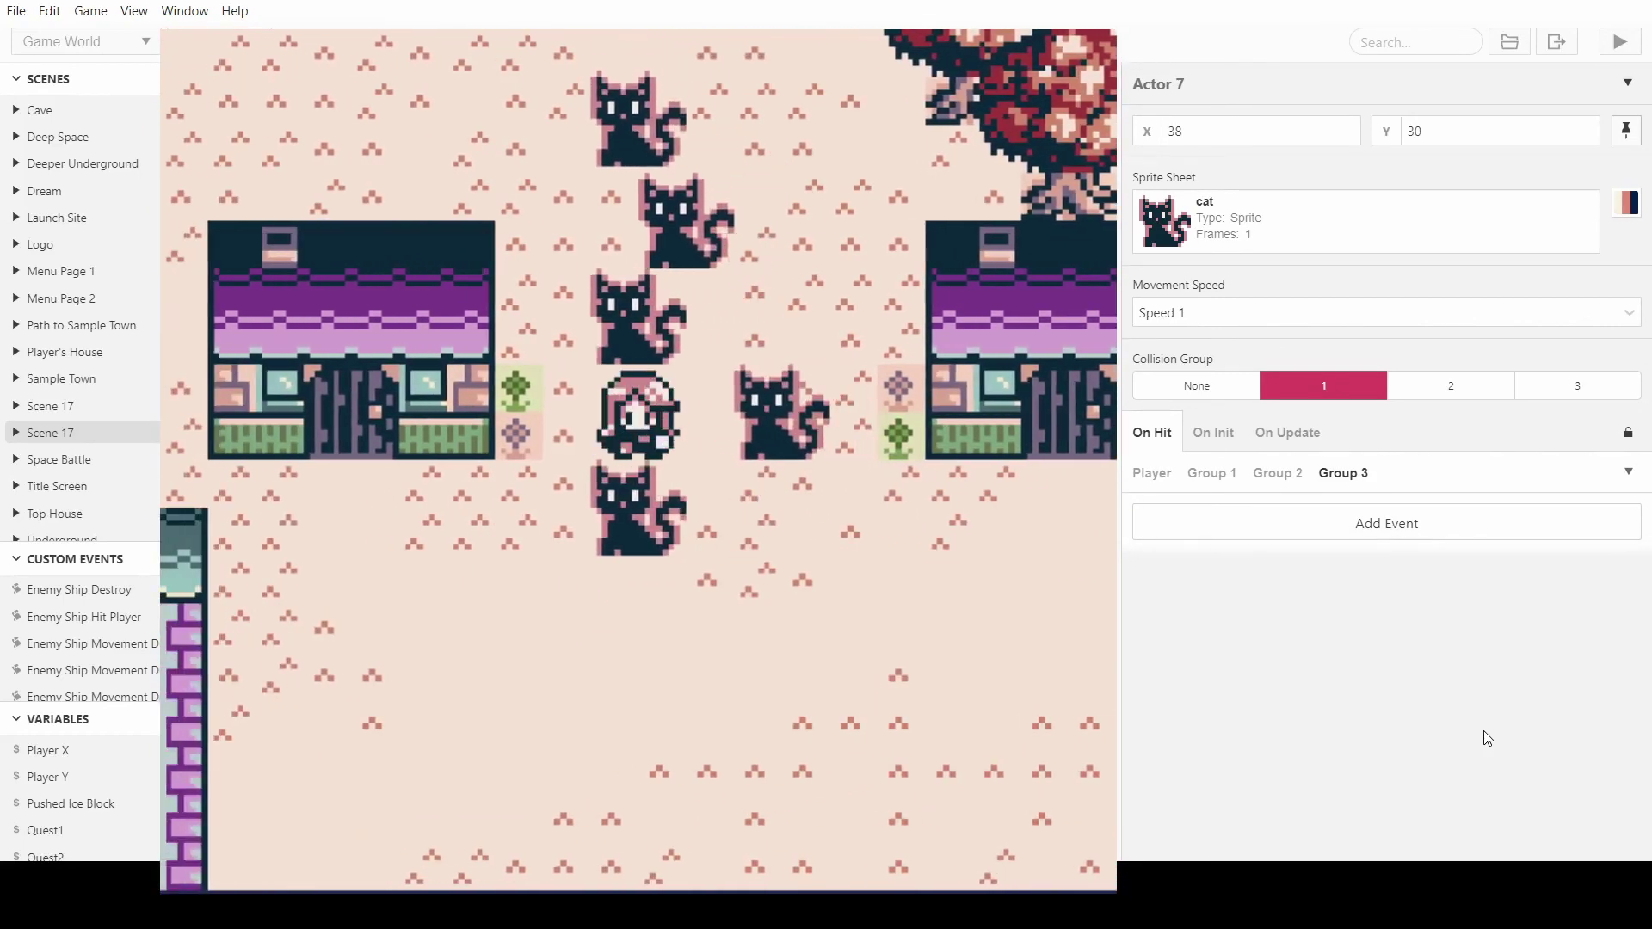
pyautogui.press('Left')
pyautogui.press('Down')
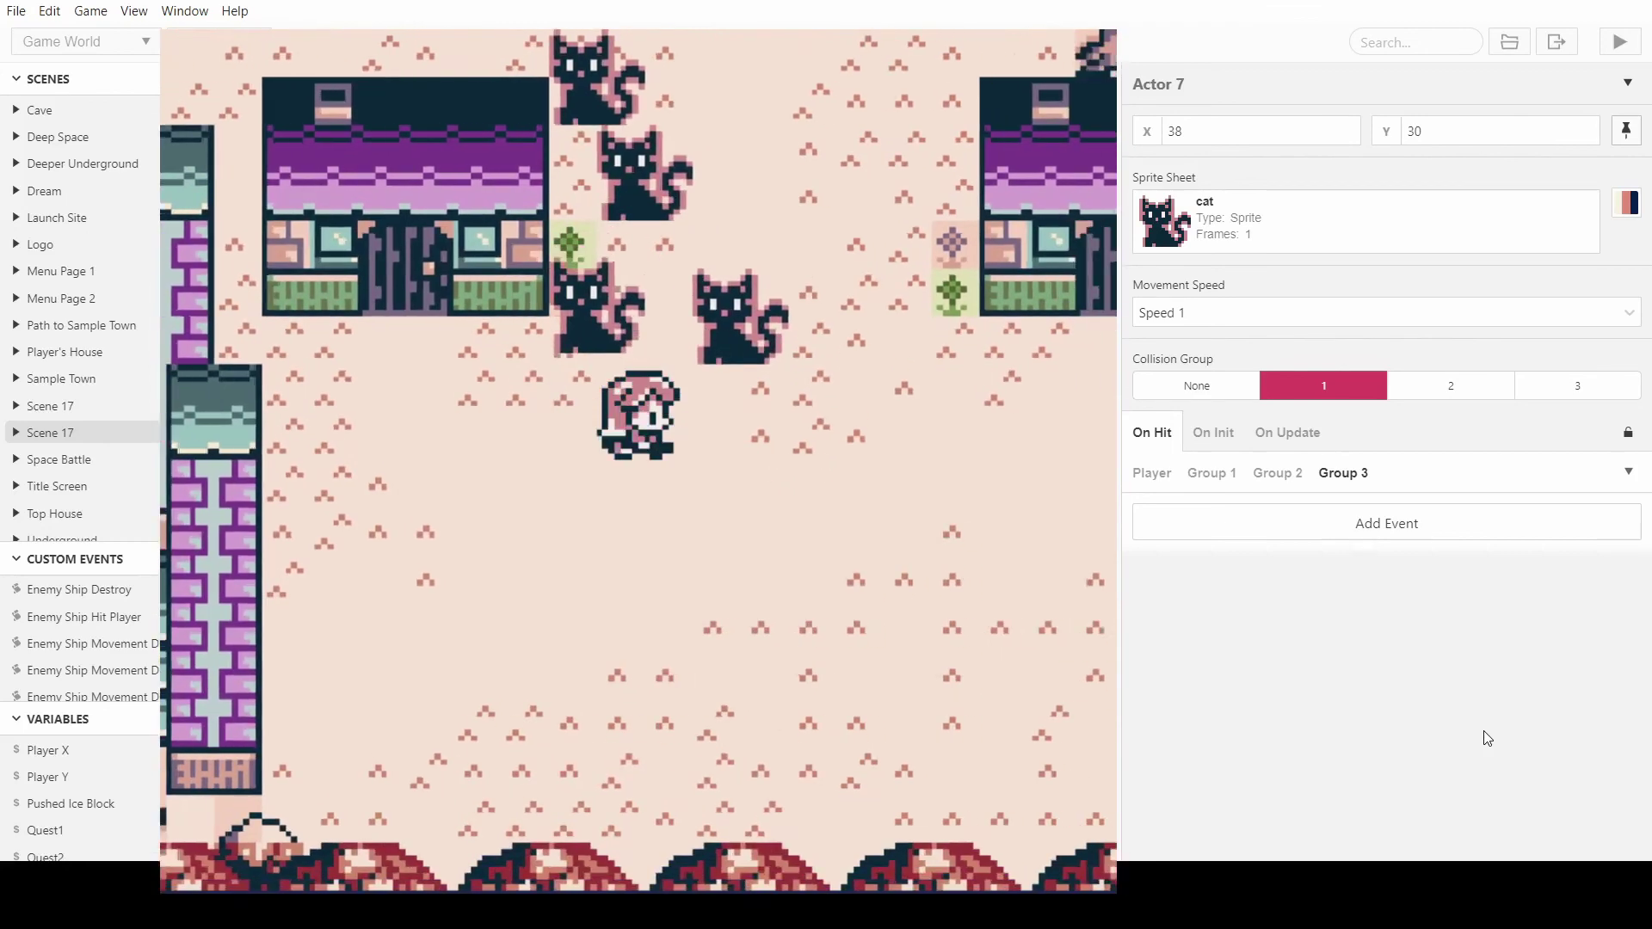
pyautogui.press('Right')
pyautogui.press('Up')
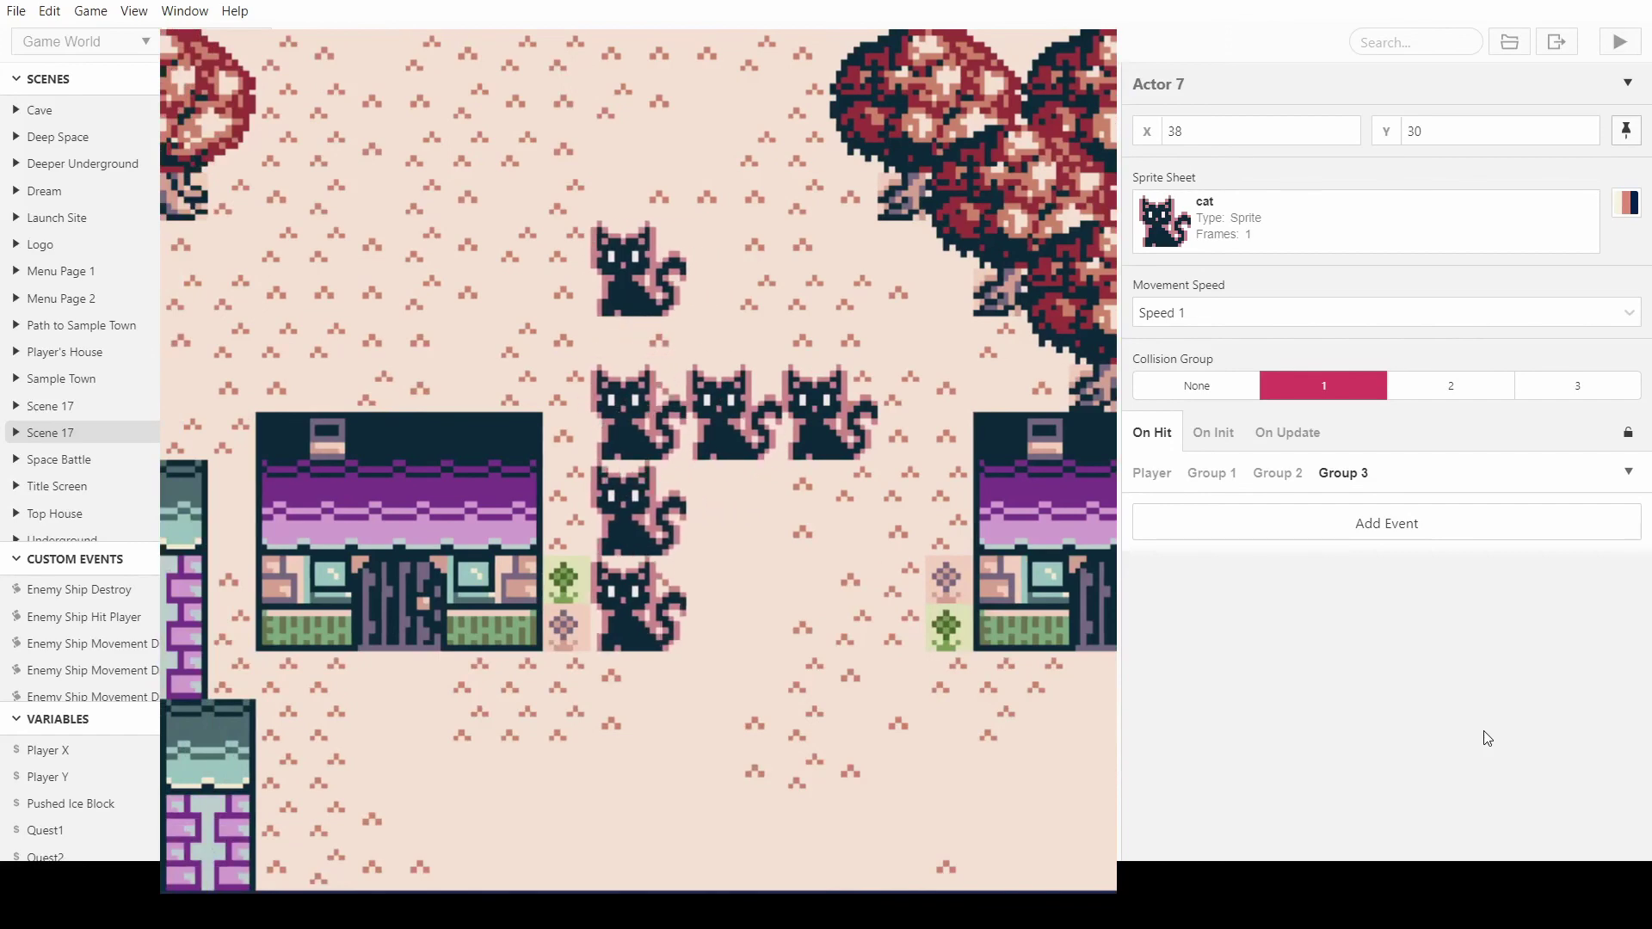
pyautogui.press('Down')
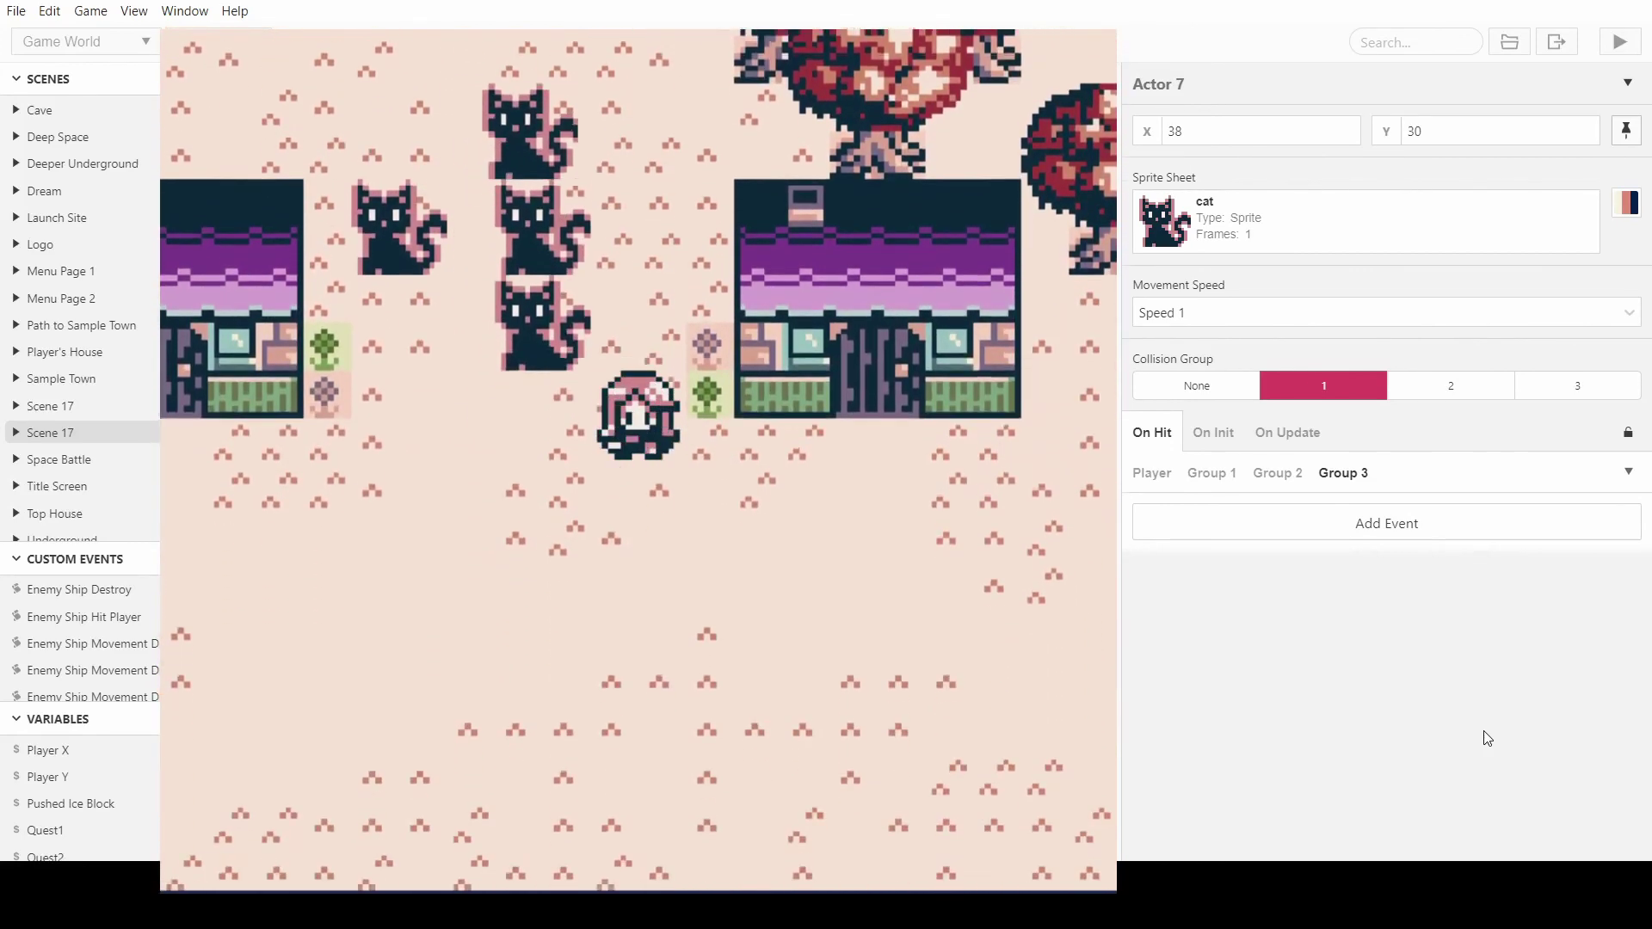
pyautogui.press('Left')
# - Charge the player into the cats, then head north to the green area past the chest
pyautogui.press('Up')
pyautogui.press('Left')
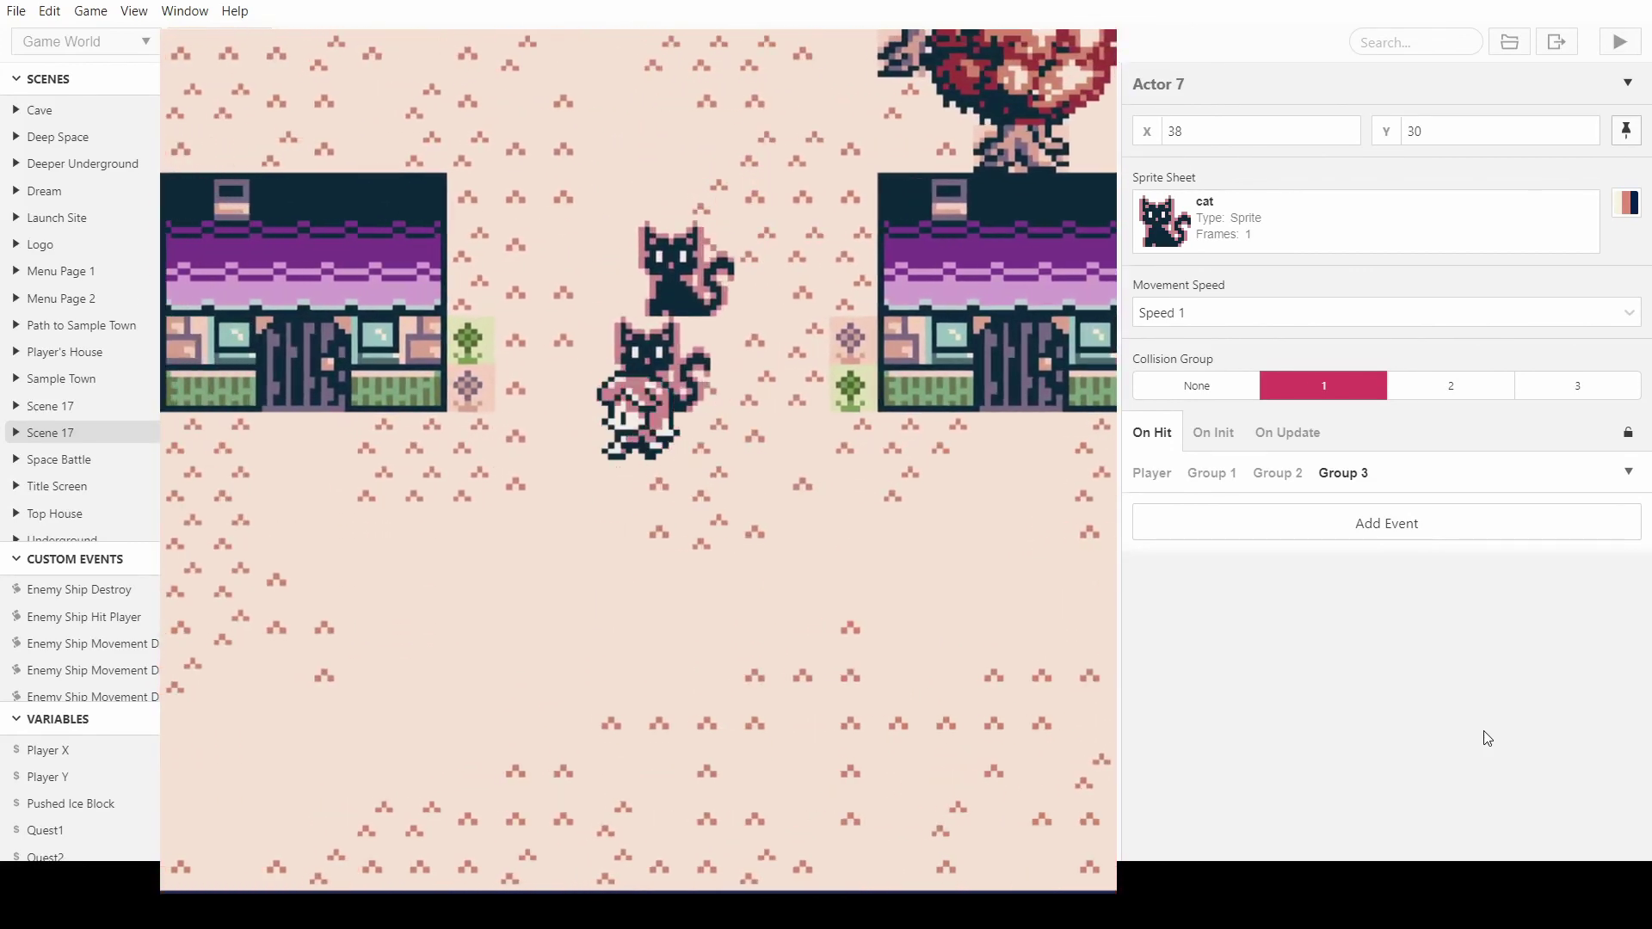
pyautogui.press('Right')
pyautogui.press('Up')
pyautogui.press('Left')
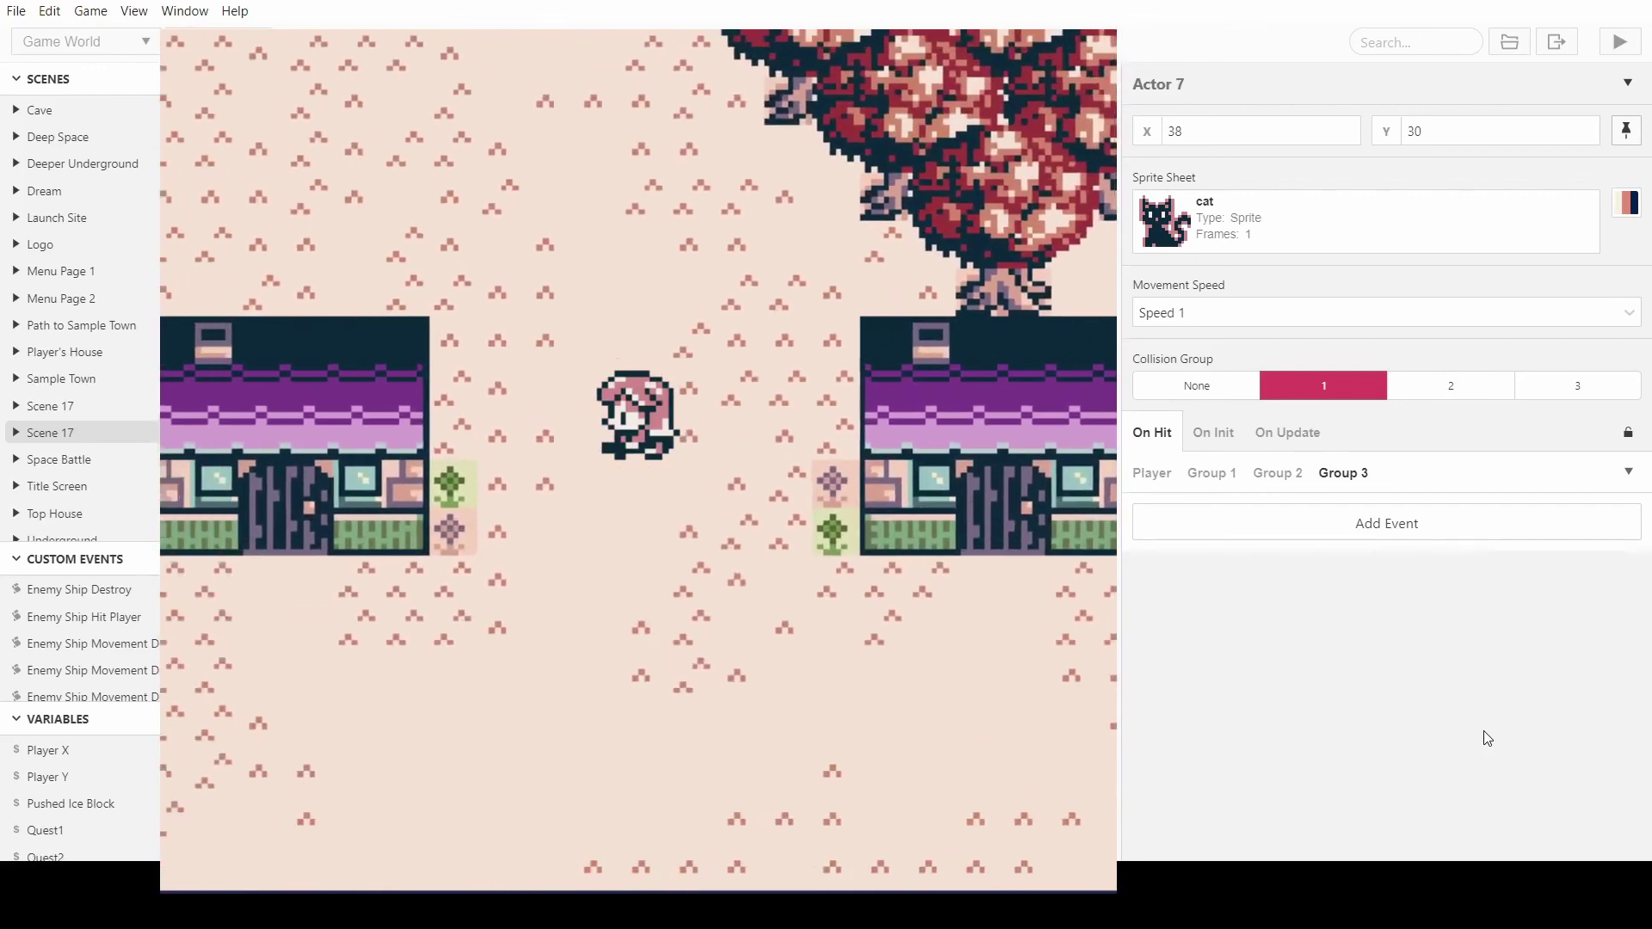
pyautogui.press('Up')
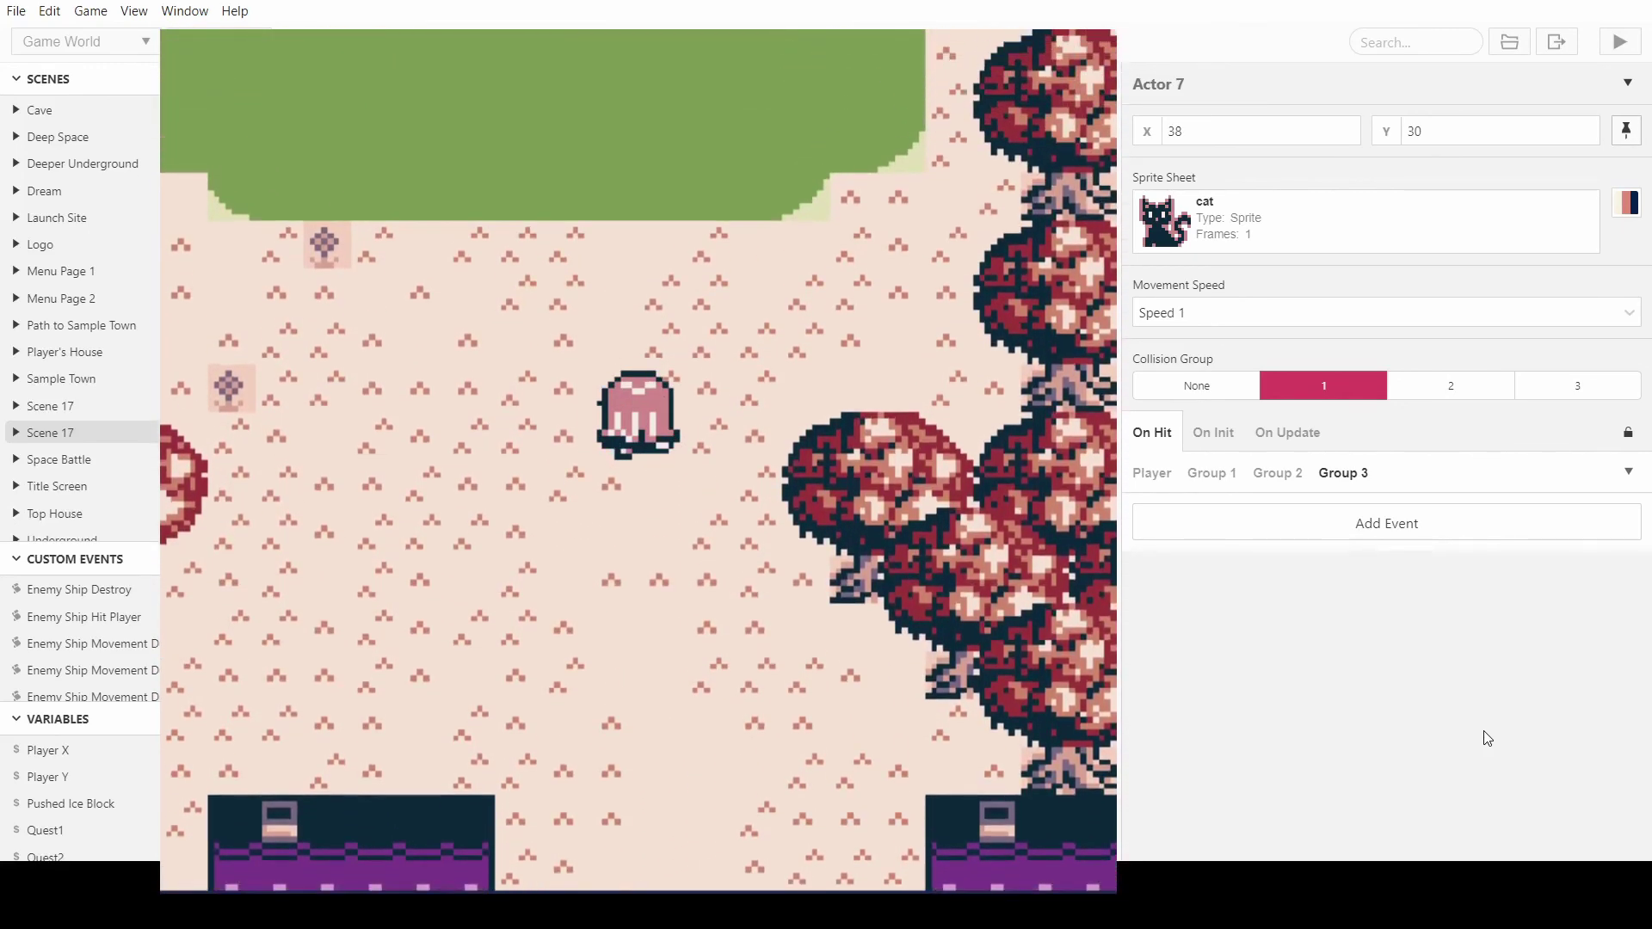
pyautogui.press('Left')
pyautogui.press('Up')
pyautogui.press('Left')
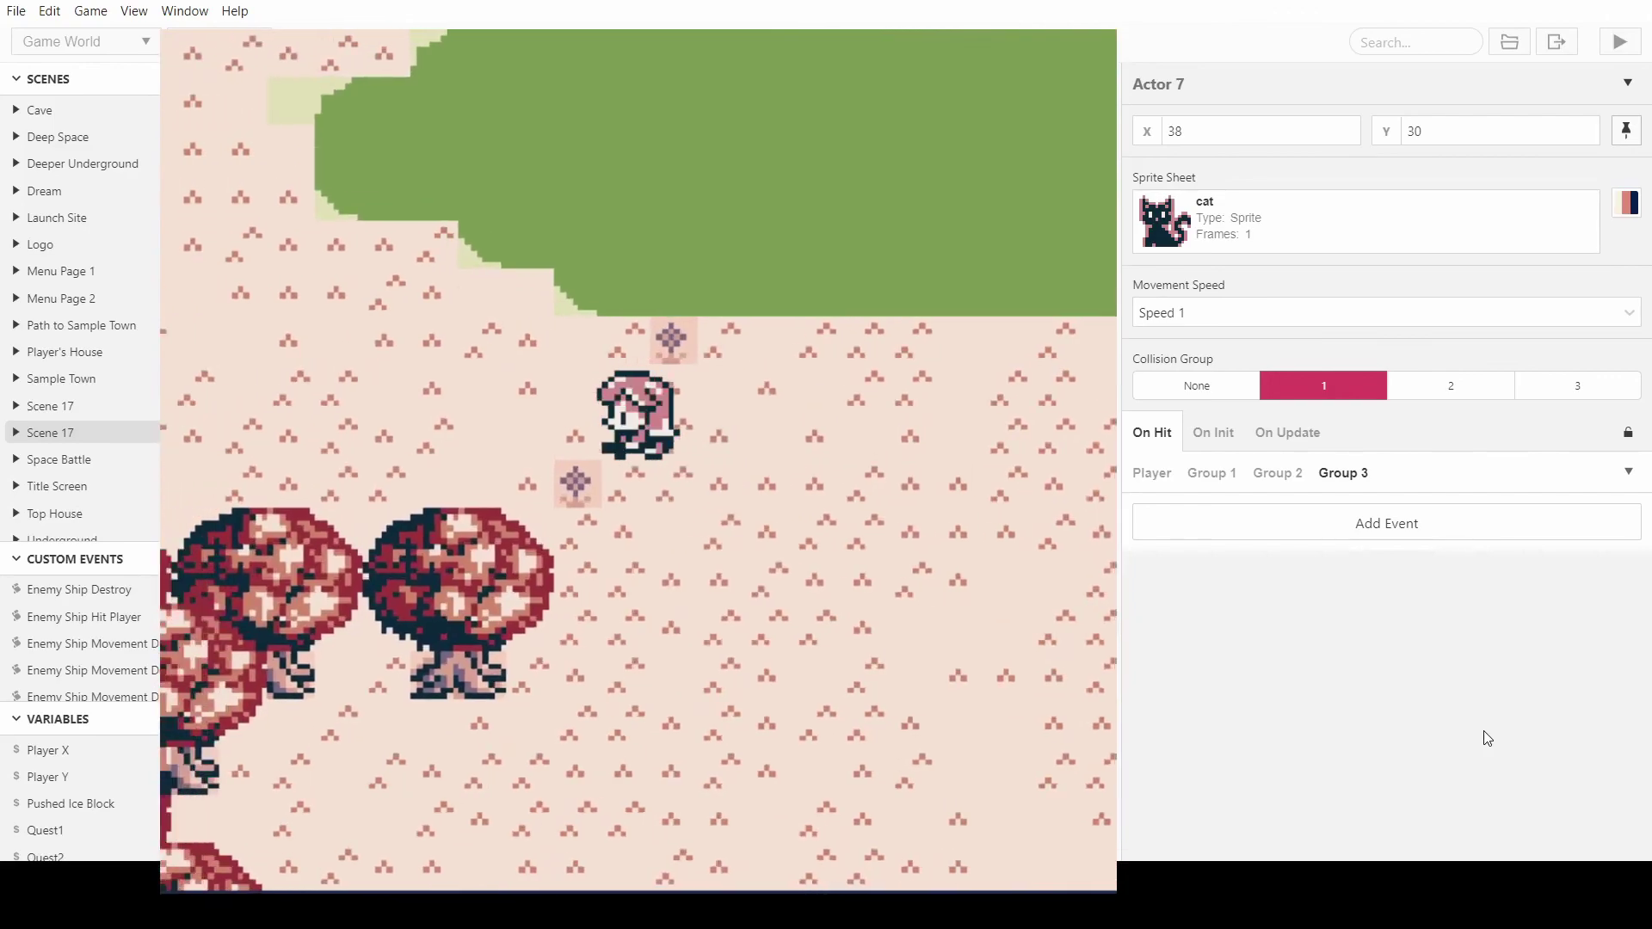
pyautogui.press('Up')
pyautogui.press('Left')
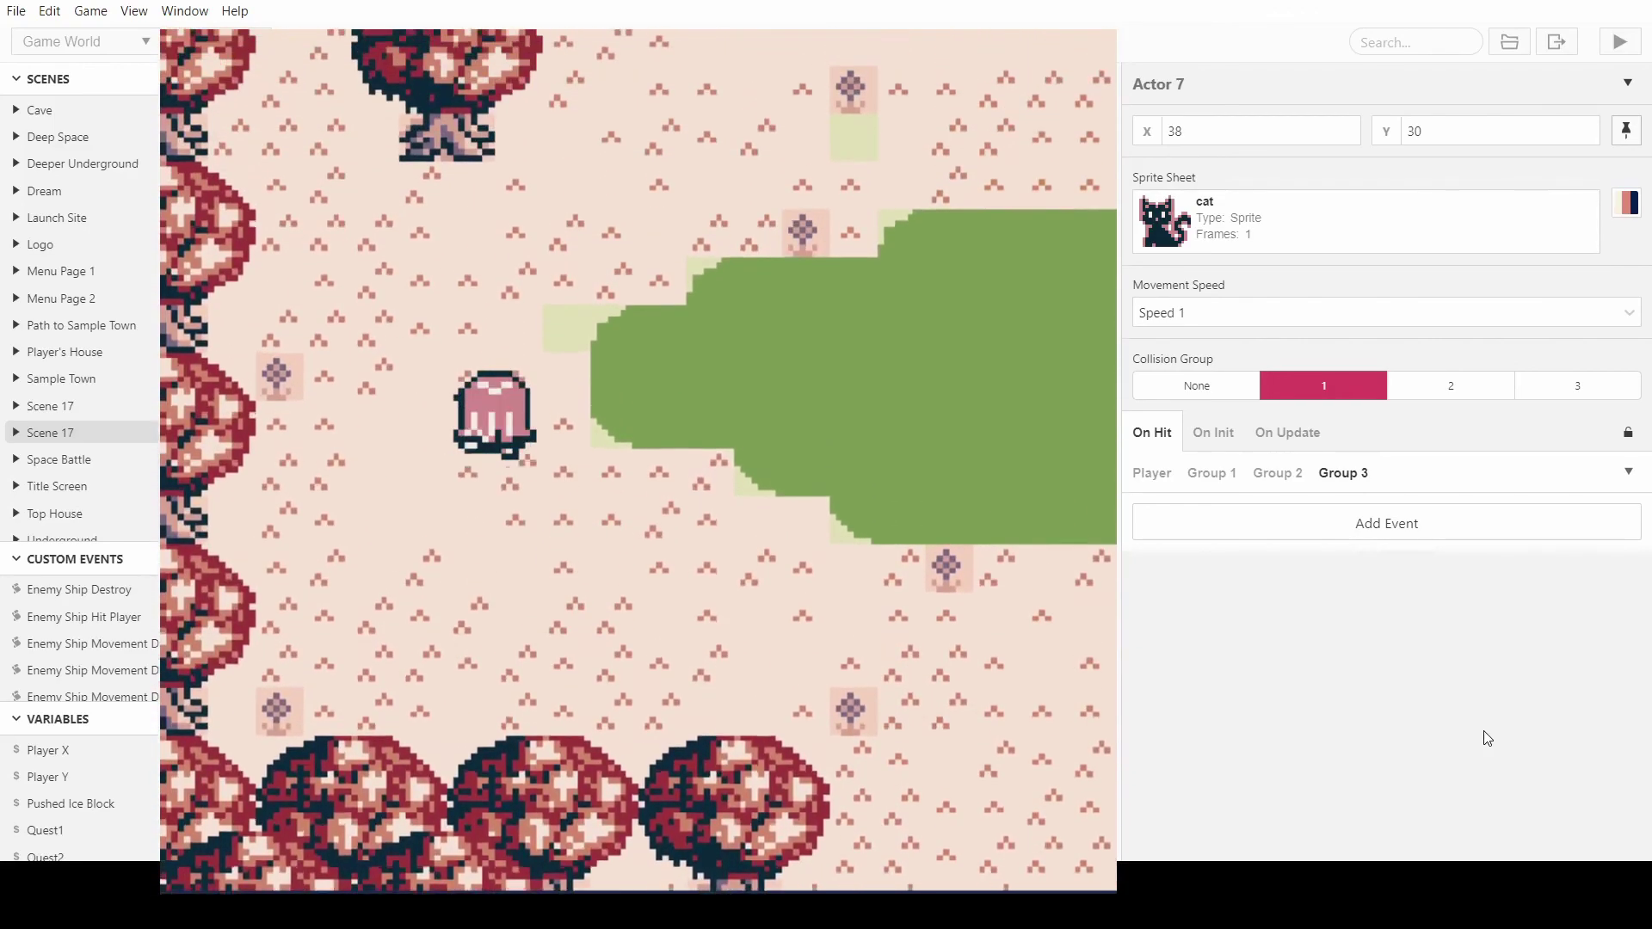
pyautogui.press('Right')
pyautogui.press('Up')
pyautogui.press('Right')
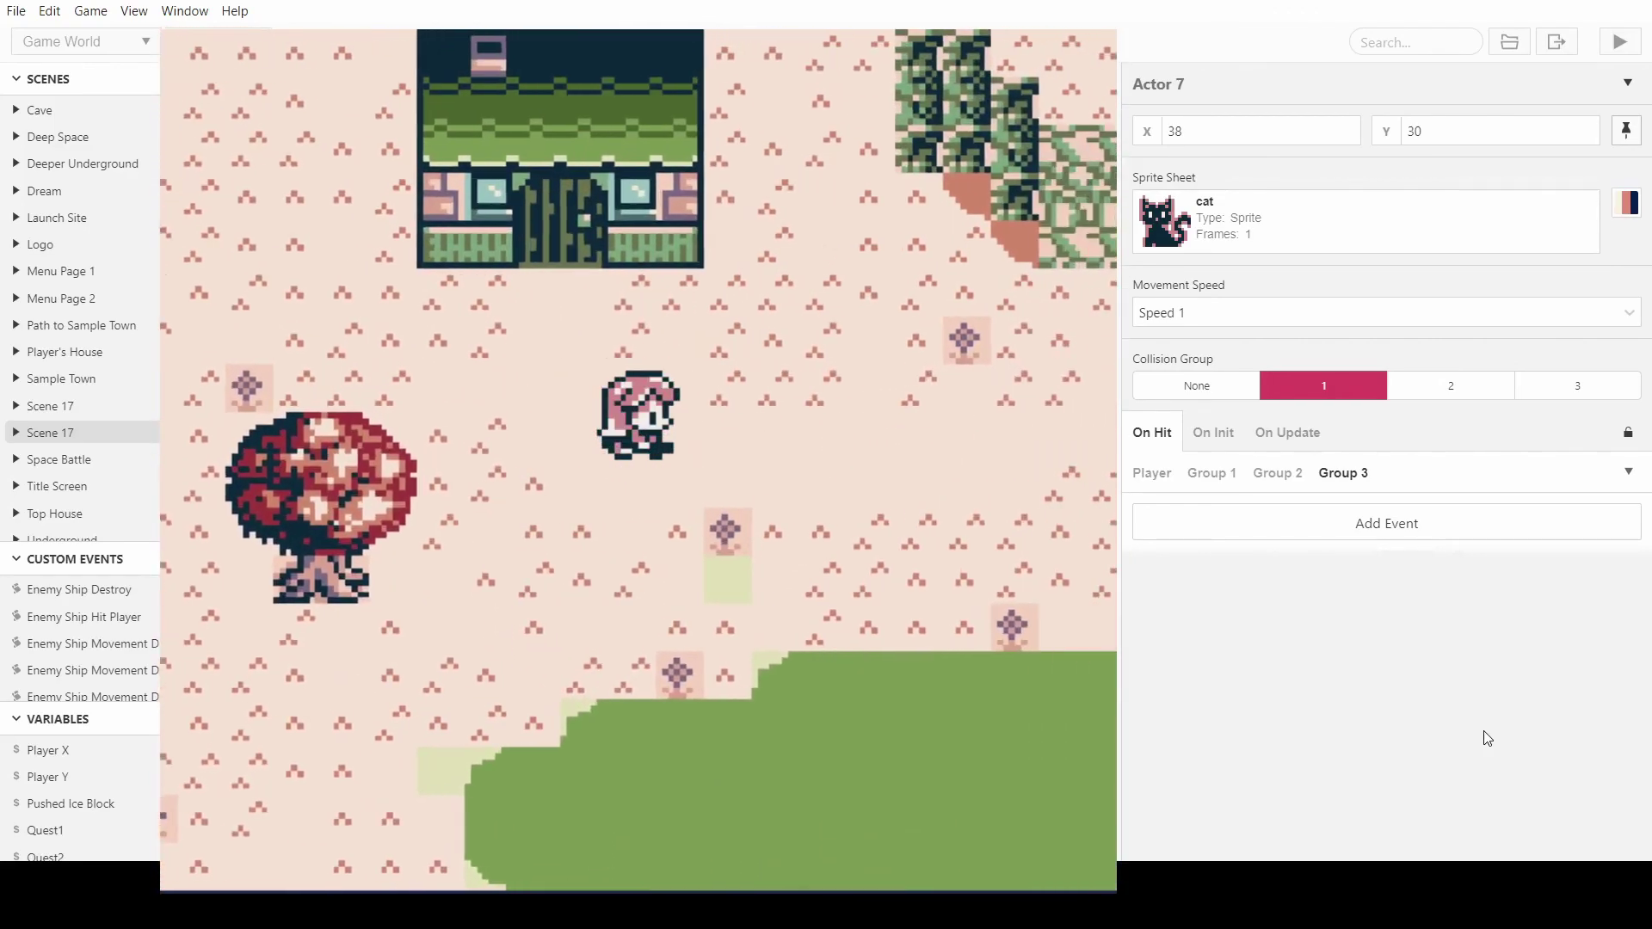
pyautogui.press('Right')
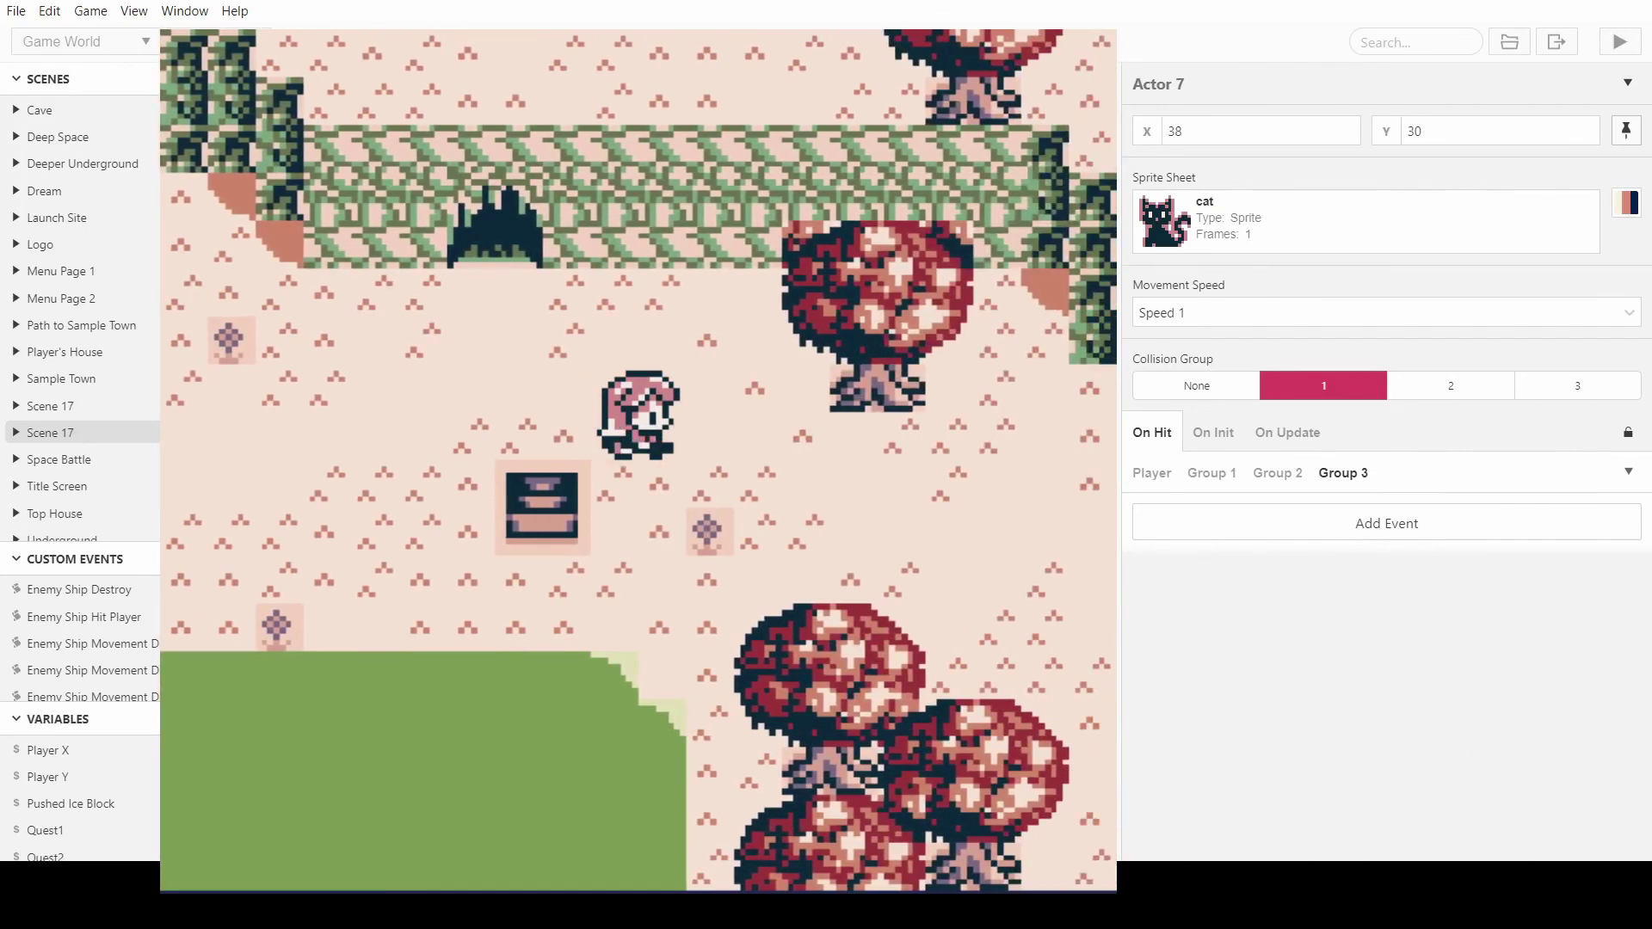
# - Quit the game preview with Escape, returning to Scene 17 with cats around the pond
pyautogui.press('Escape')
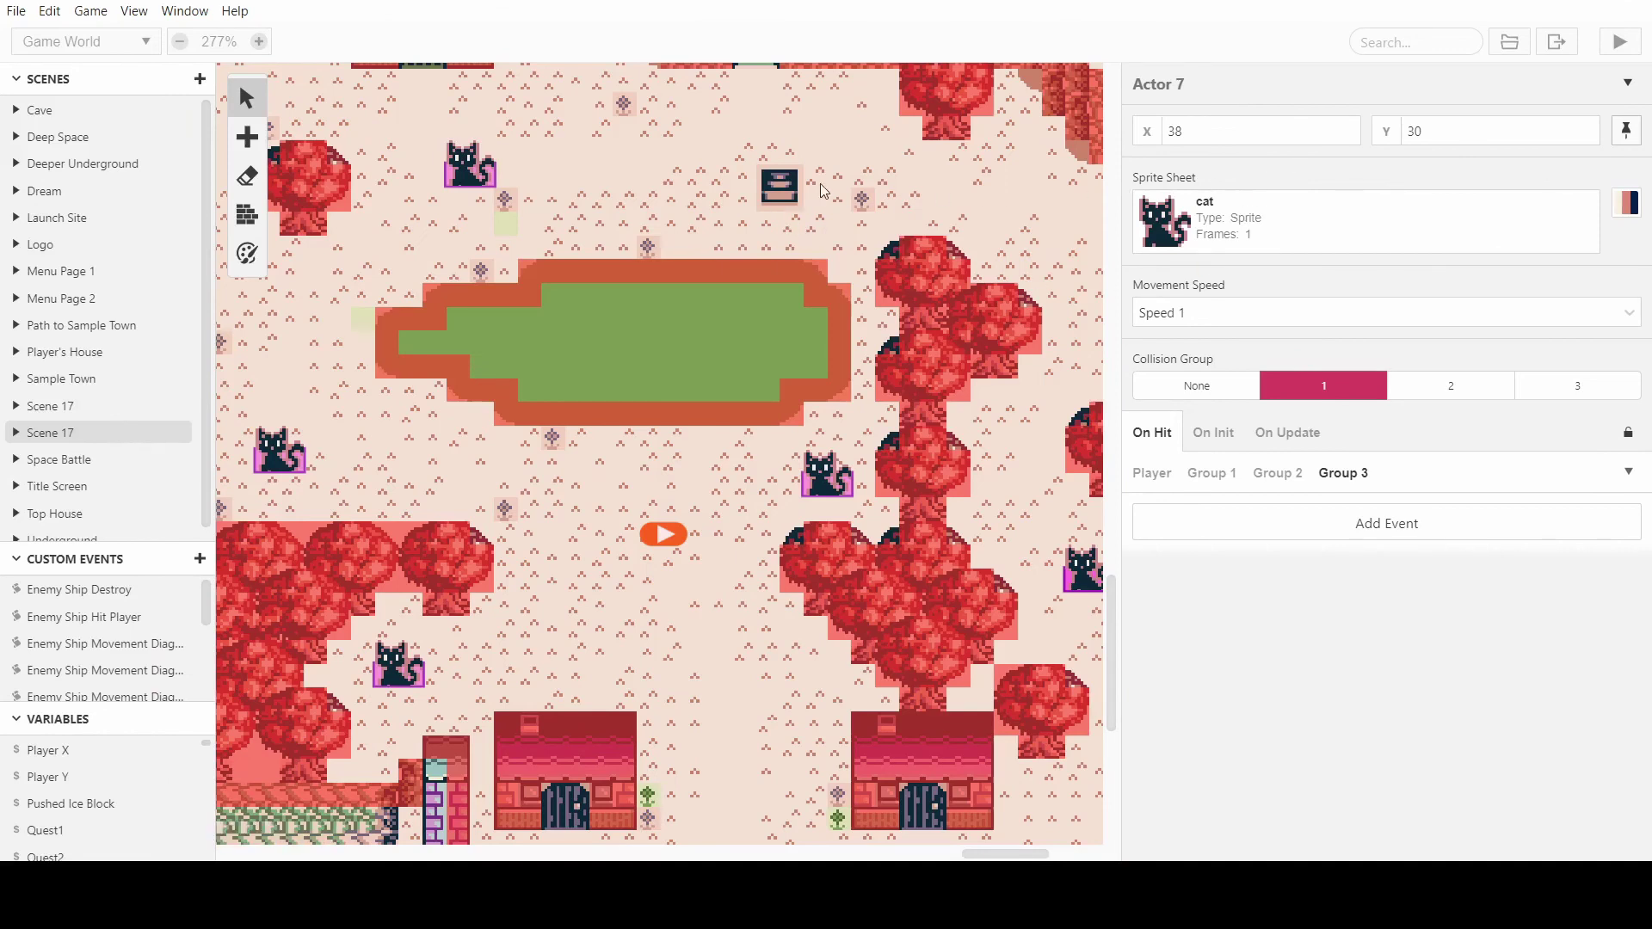